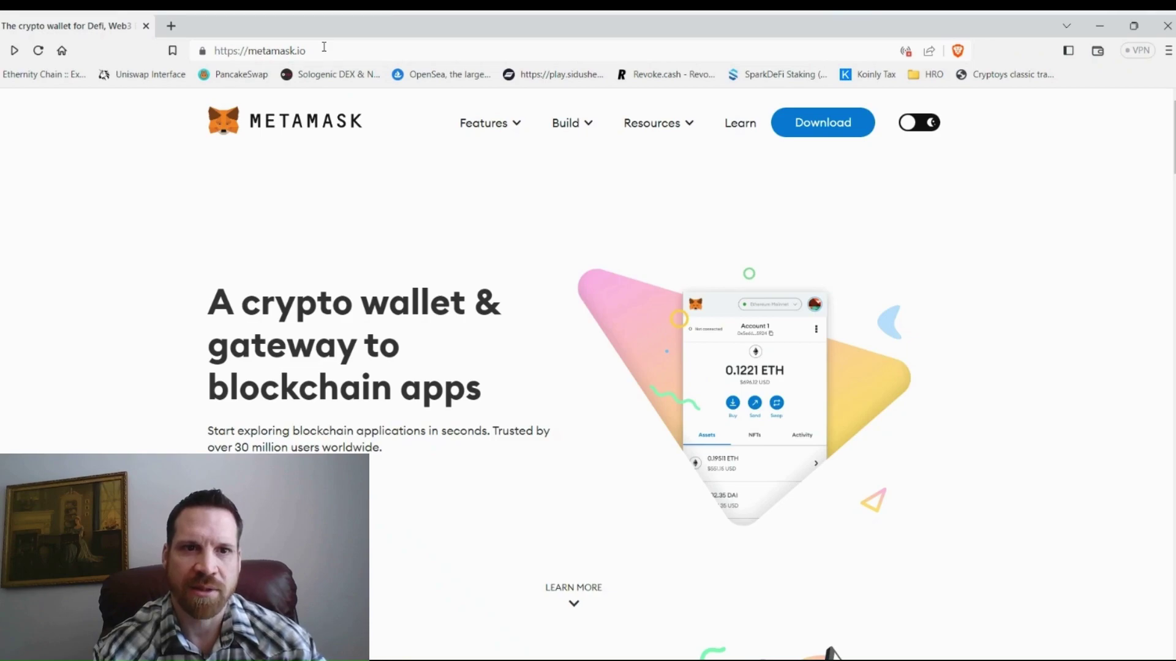
Step: Select the metamask.io address and go to the MetaMask download page
left_click_drag(324, 49, 246, 51)
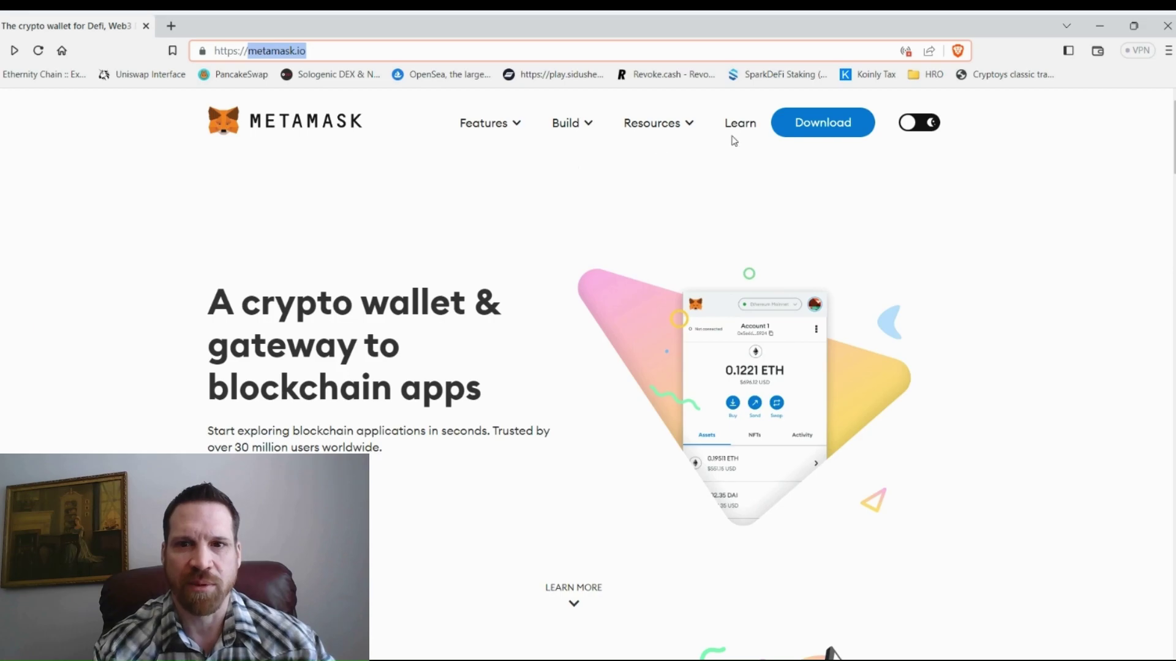
left_click(804, 129)
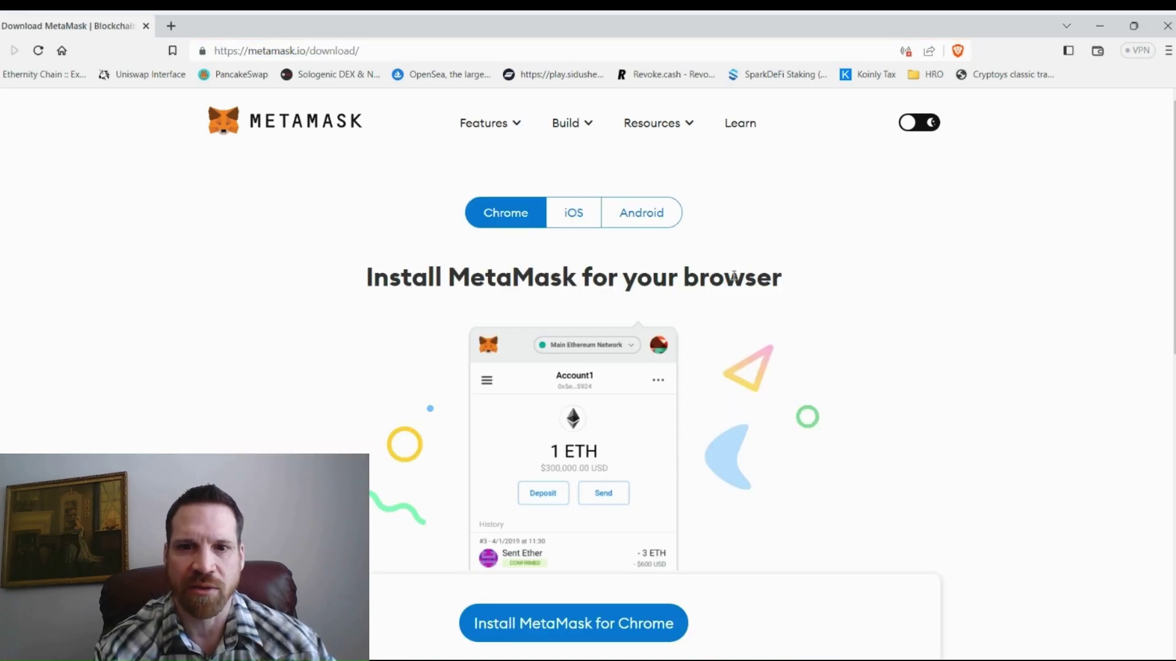
Step: Pick Brave under Supported Browsers and choose Add to Brave on MetaMask's Chrome Web Store listing
scroll(730, 275, "down", 2)
scroll(513, 211, "up", 2)
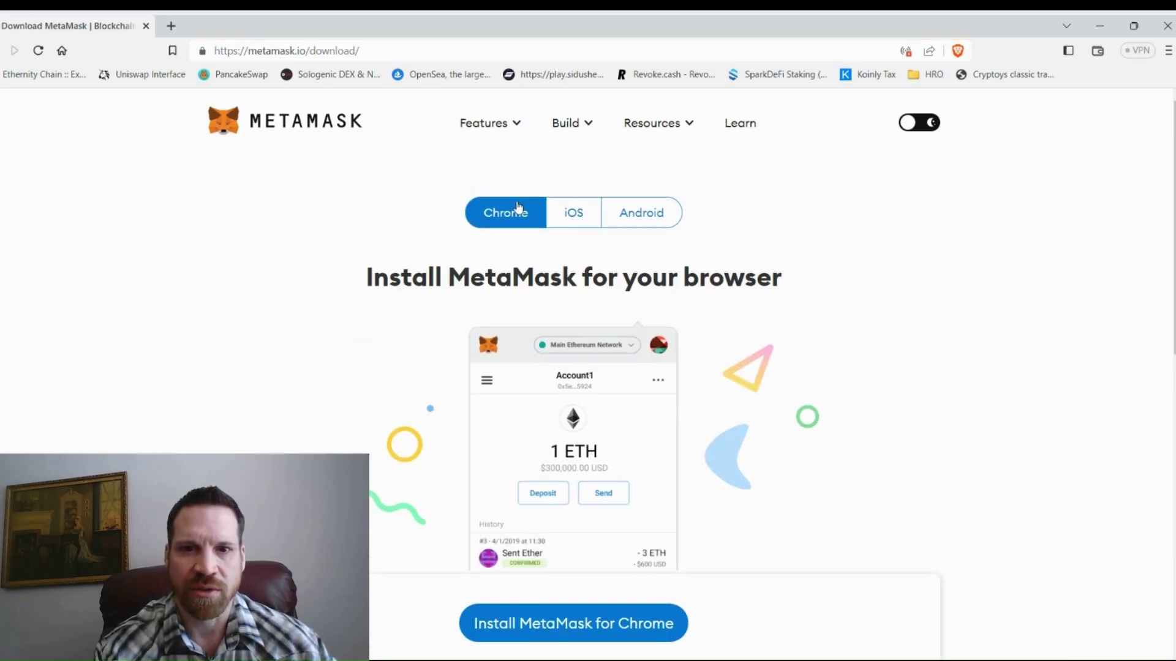
scroll(671, 253, "down", 1)
scroll(670, 253, "down", 3)
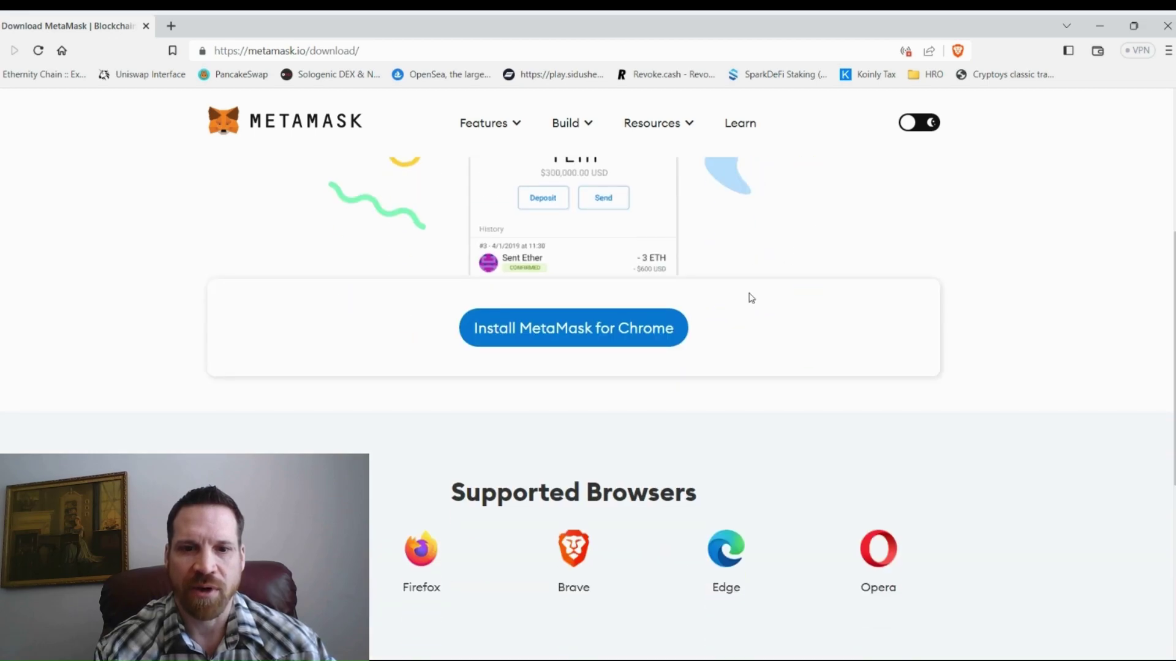
left_click(573, 552)
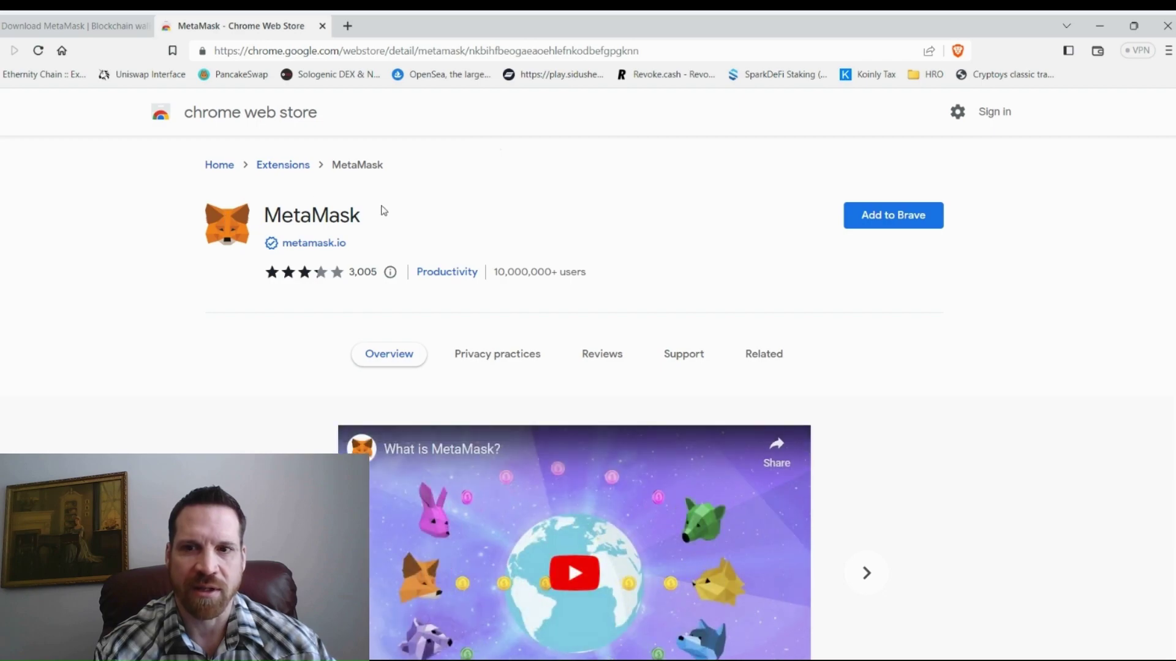
left_click(874, 226)
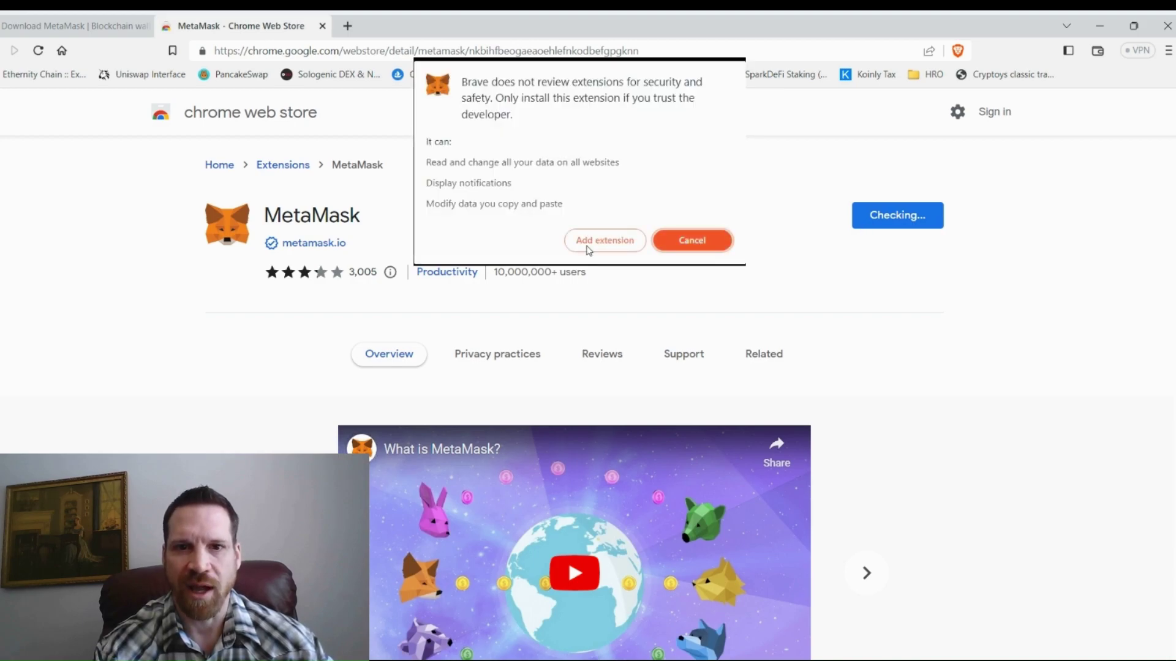
Step: Confirm Add extension, check the 18.0 MB download finished, then review and close Brave's Extensions page
left_click(587, 248)
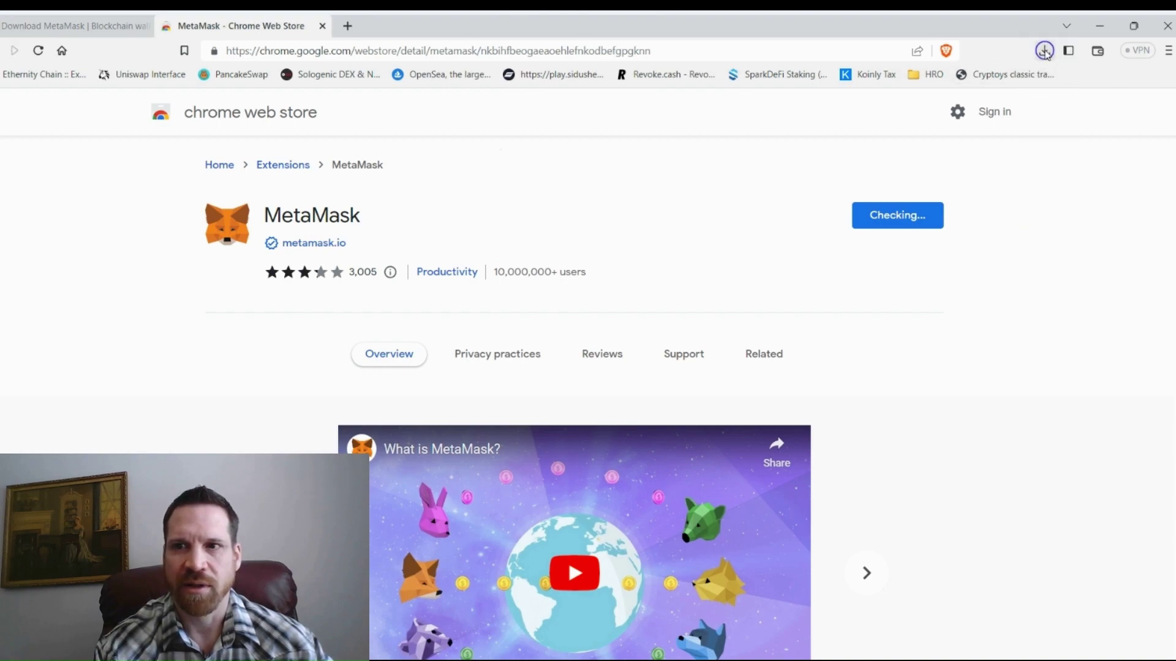
left_click(1044, 51)
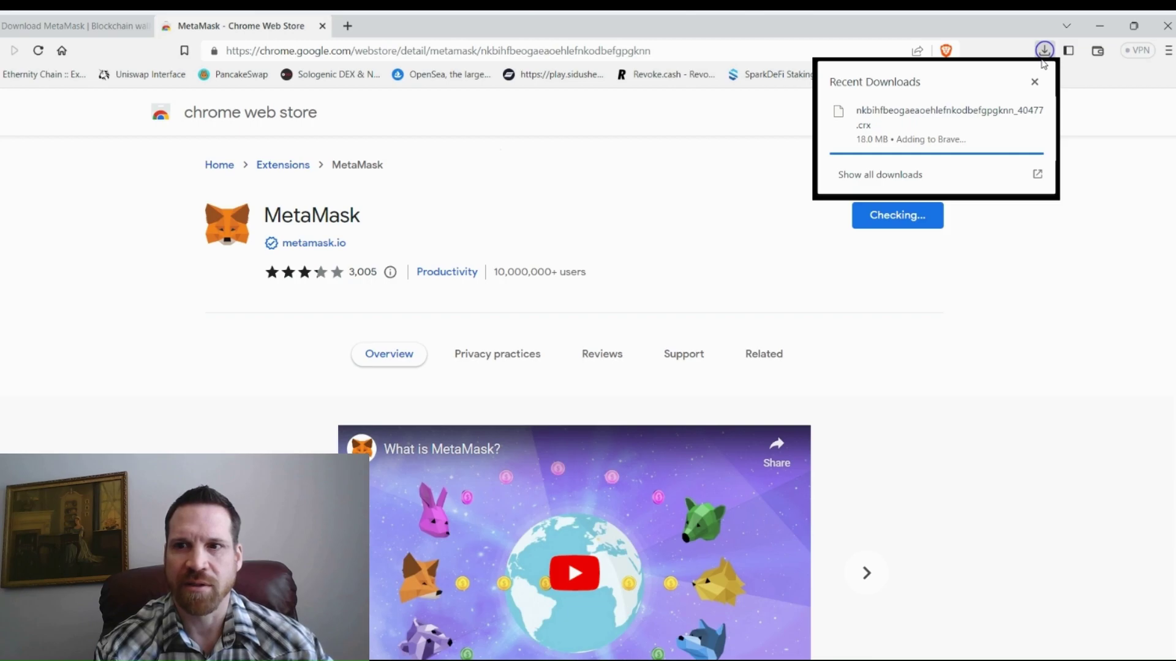
left_click(1167, 51)
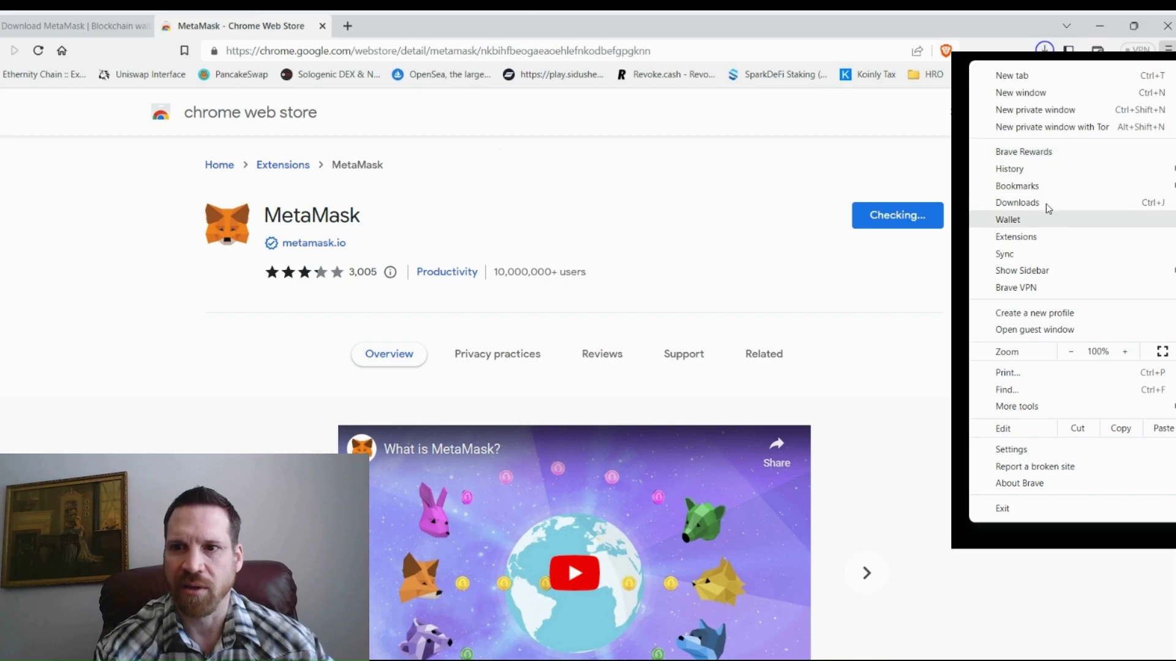
left_click(1017, 236)
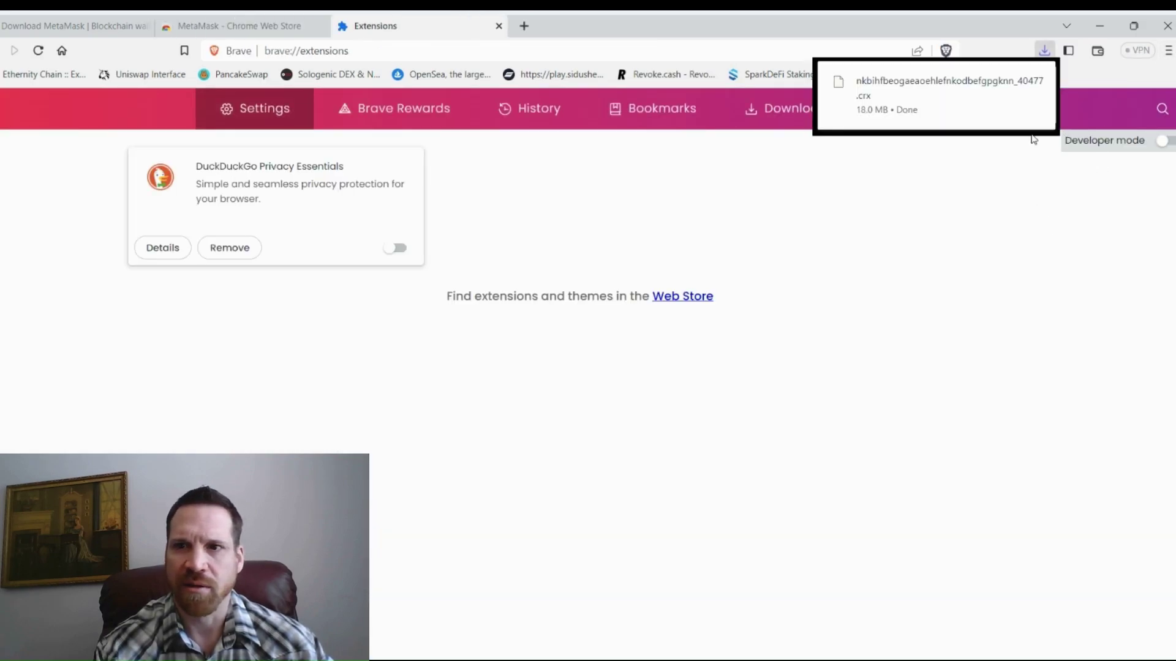
left_click(1044, 52)
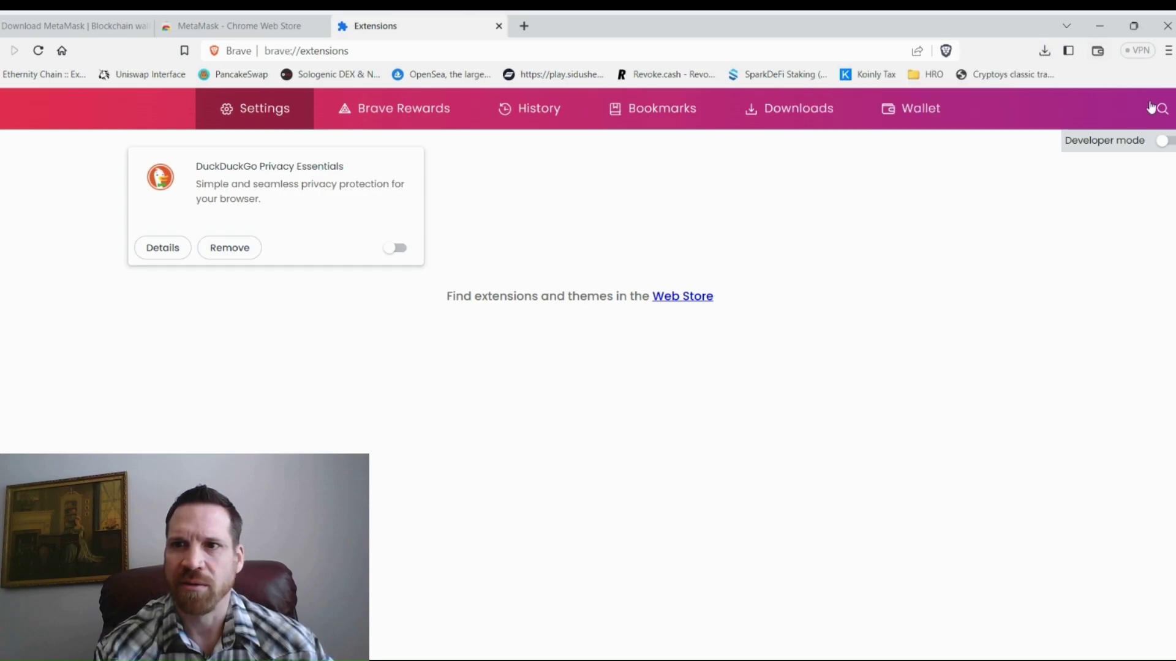
left_click(499, 26)
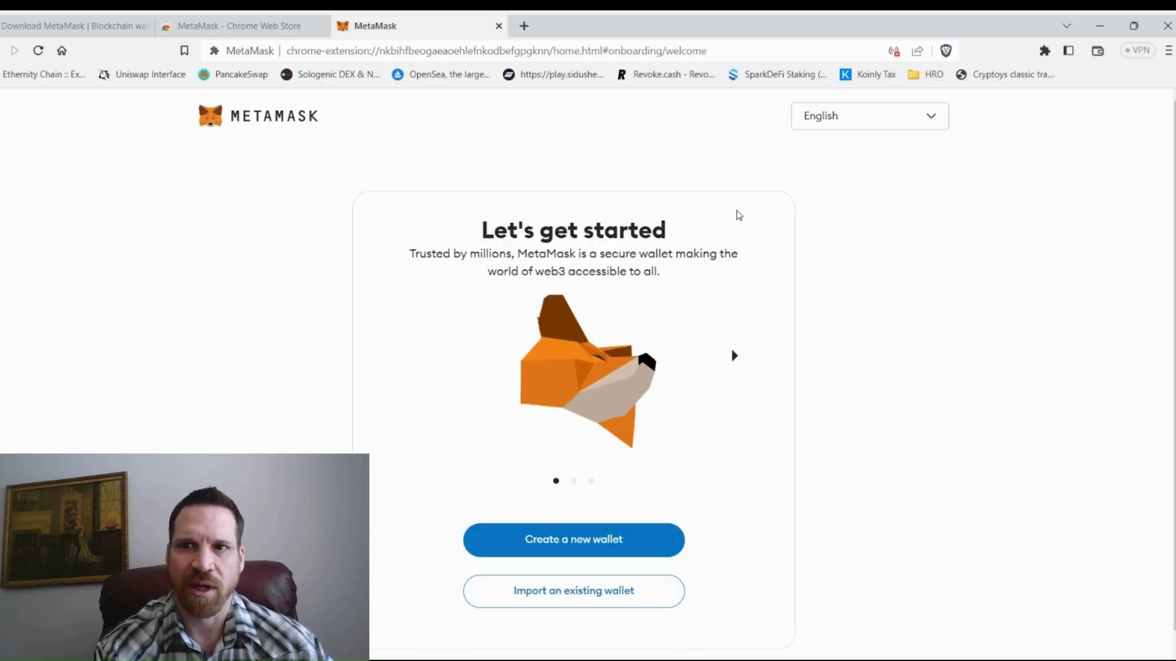
Step: Pin MetaMask to the toolbar and choose Create a new wallet on the welcome screen
left_click(1048, 54)
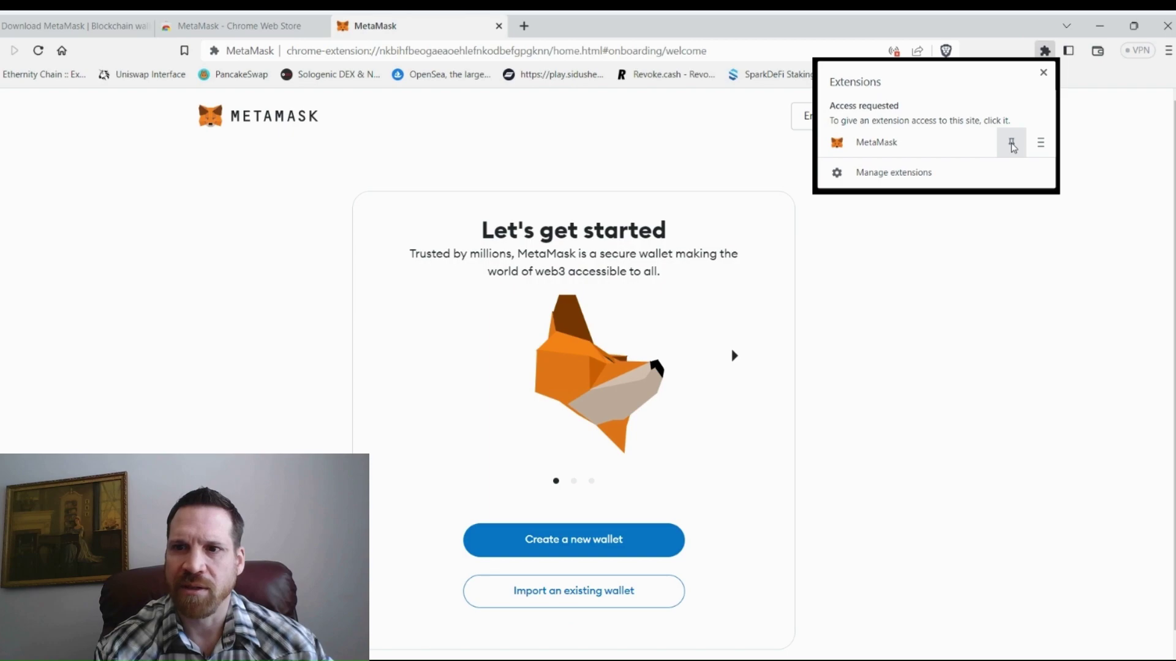
left_click(1011, 145)
left_click(1042, 70)
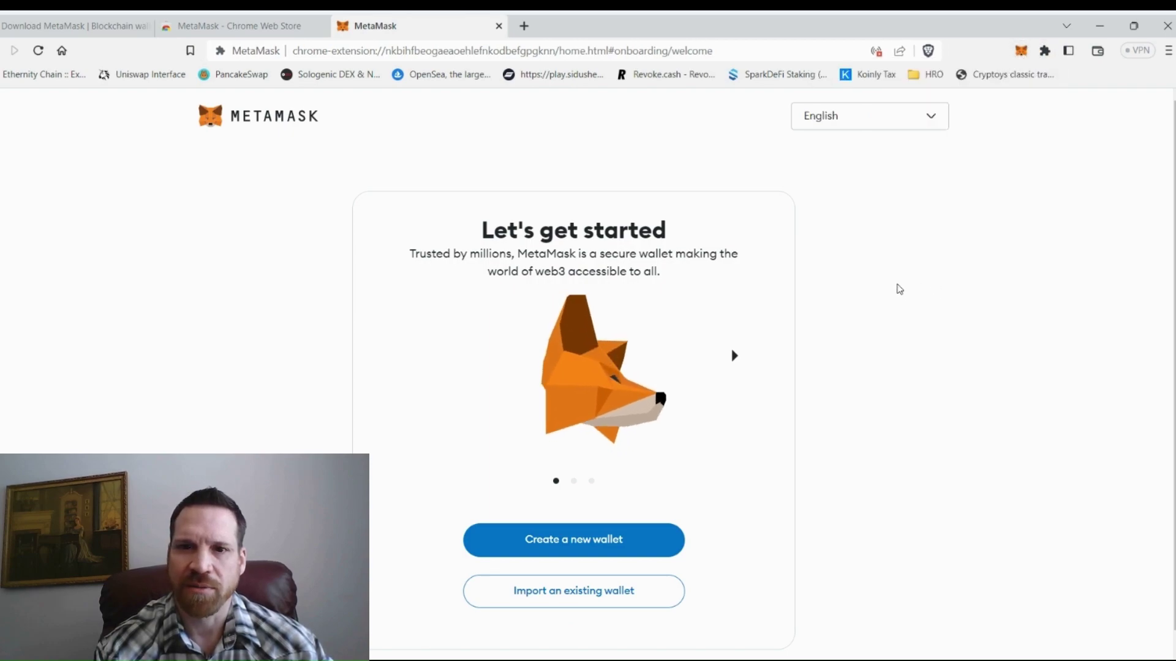
scroll(594, 362, "down", 1)
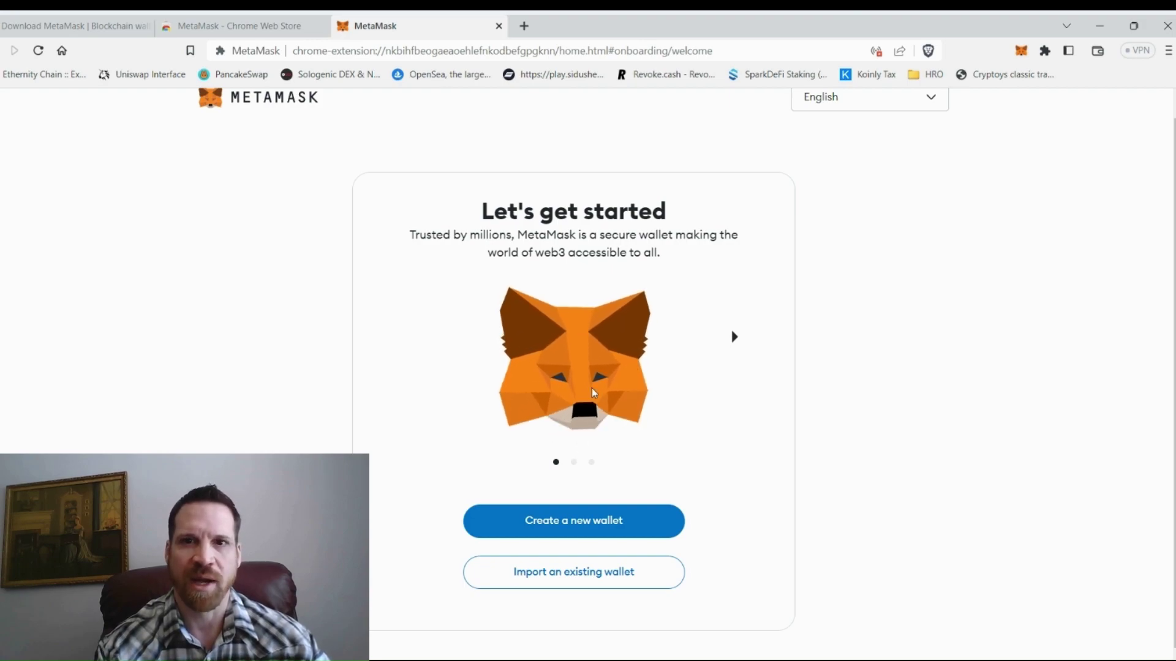
left_click(570, 522)
Step: Agree to share anonymous usage data on the Help us improve MetaMask page
scroll(574, 402, "down", 2)
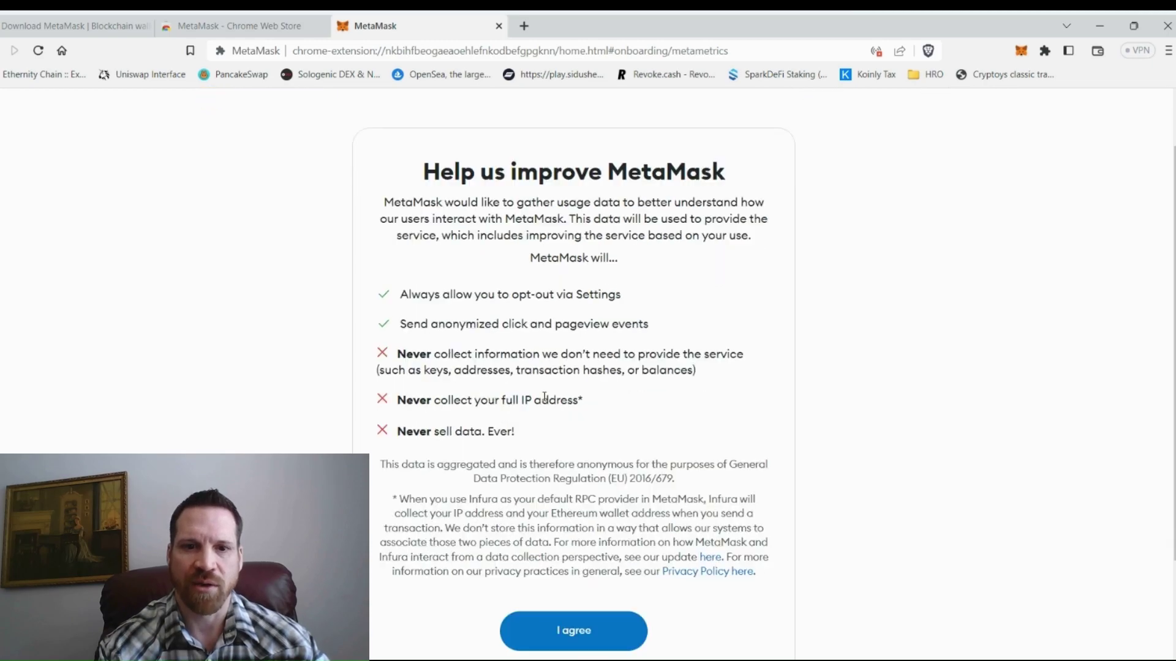
scroll(544, 397, "down", 1)
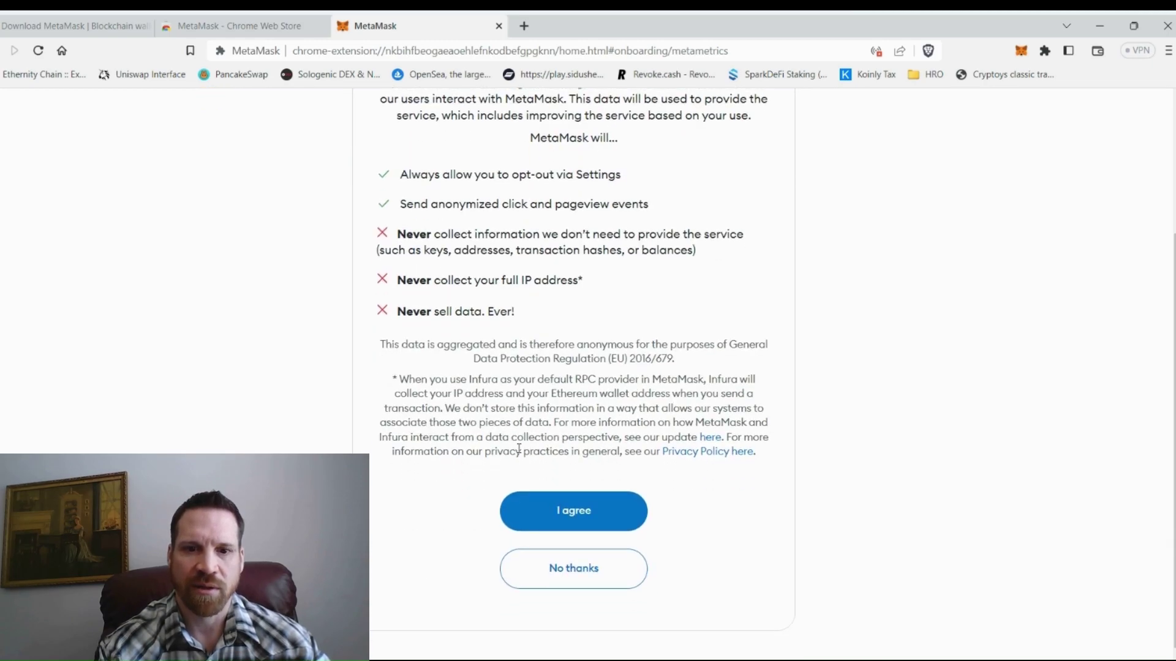
left_click(574, 511)
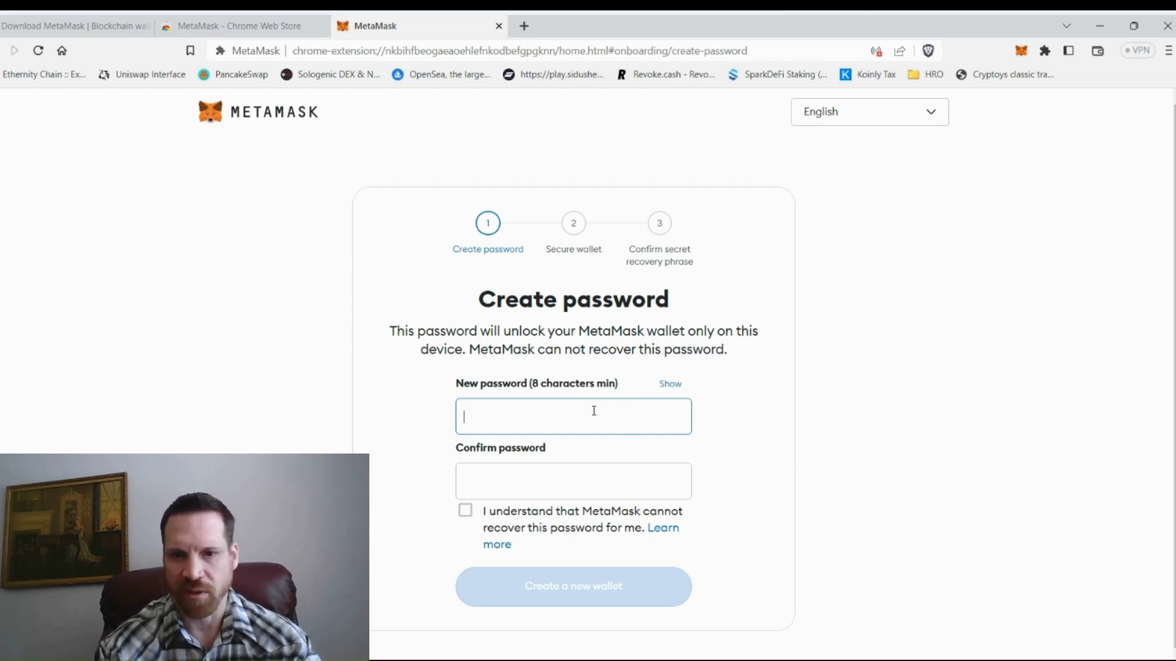
Step: Enter the new wallet password and its confirmation in the Create password form
key("ctrl+v")
key("Tab")
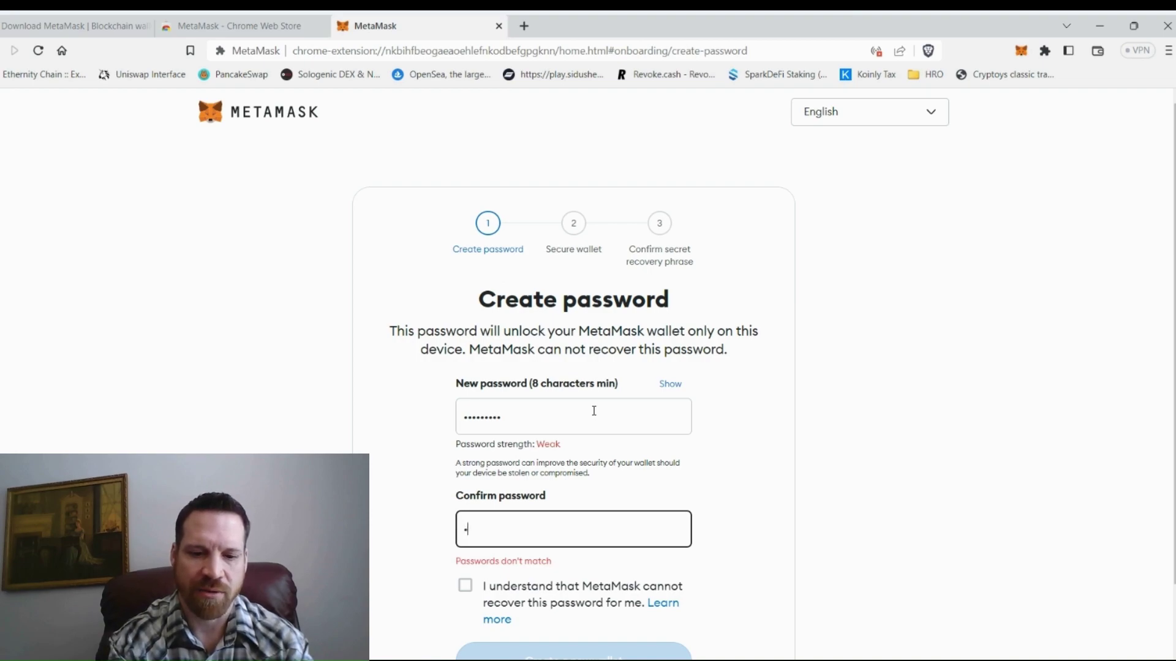
key("BackSpace")
key("BackSpace")
type("•")
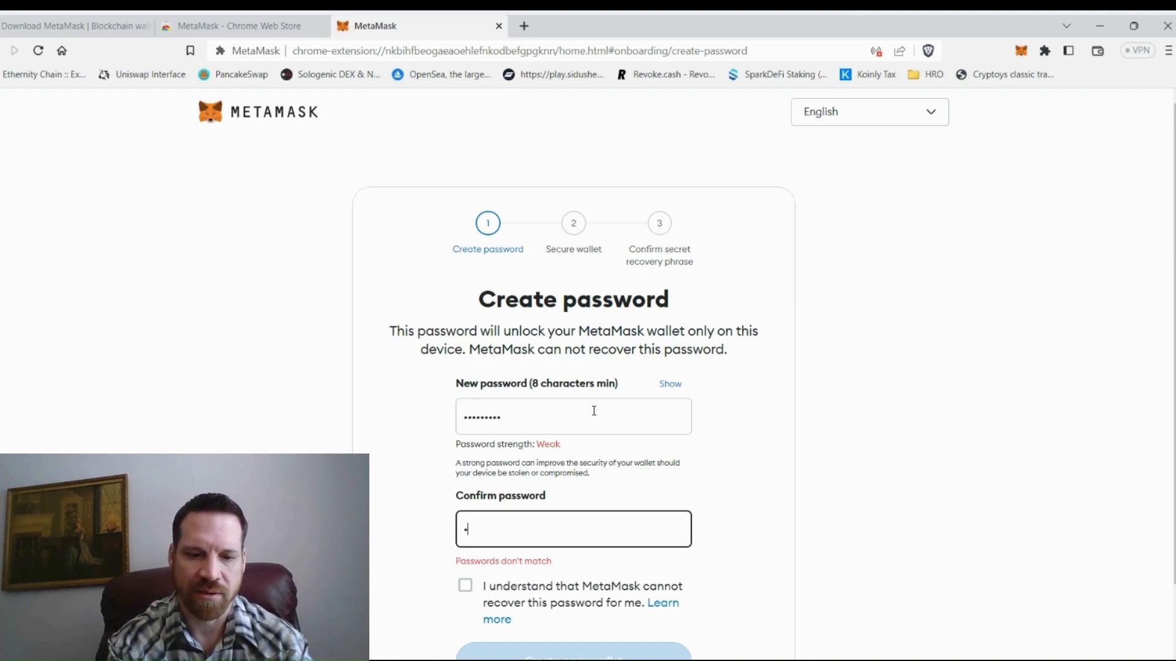
type("•••••")
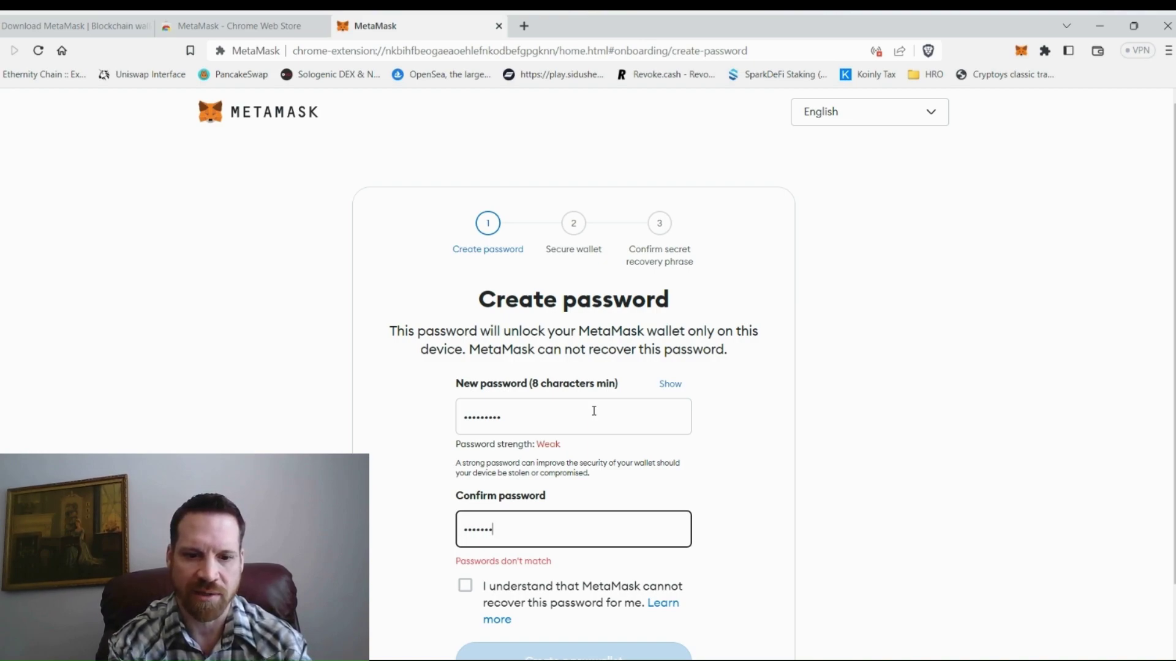
type("•")
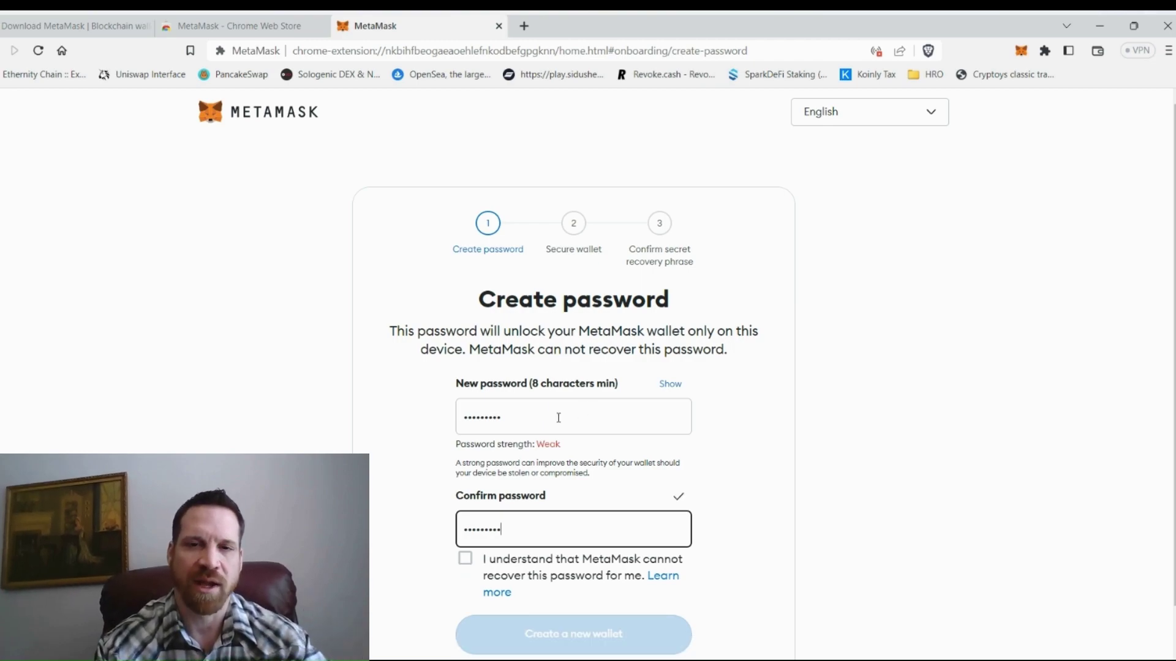
scroll(582, 413, "down", 1)
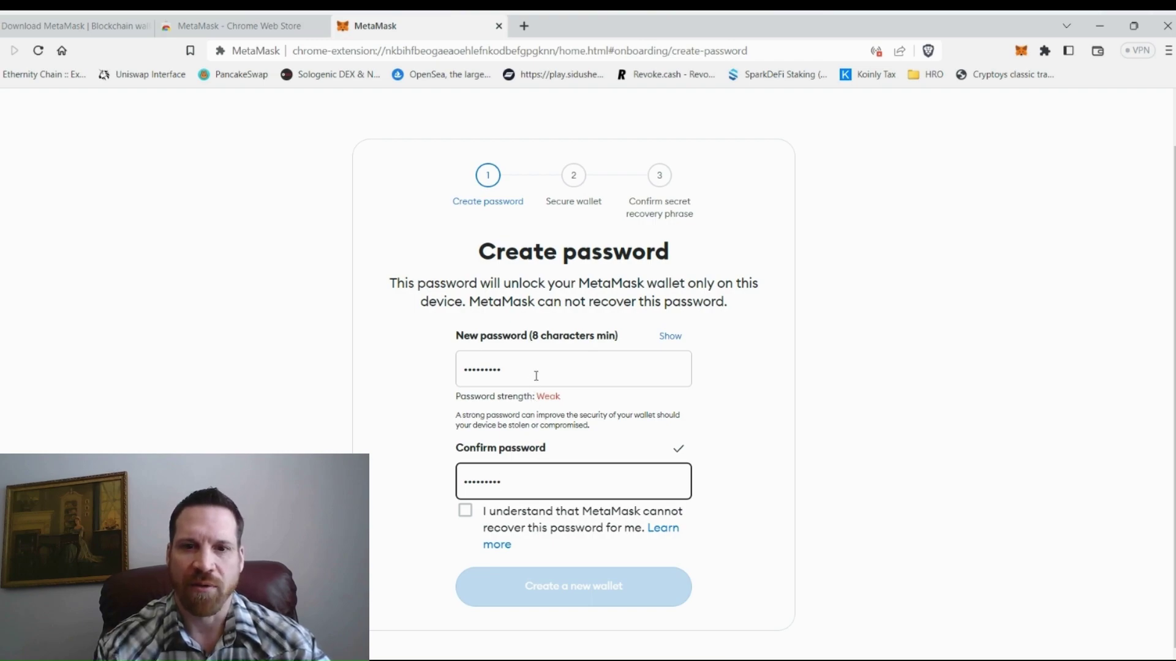
left_click(529, 369)
left_click(492, 481)
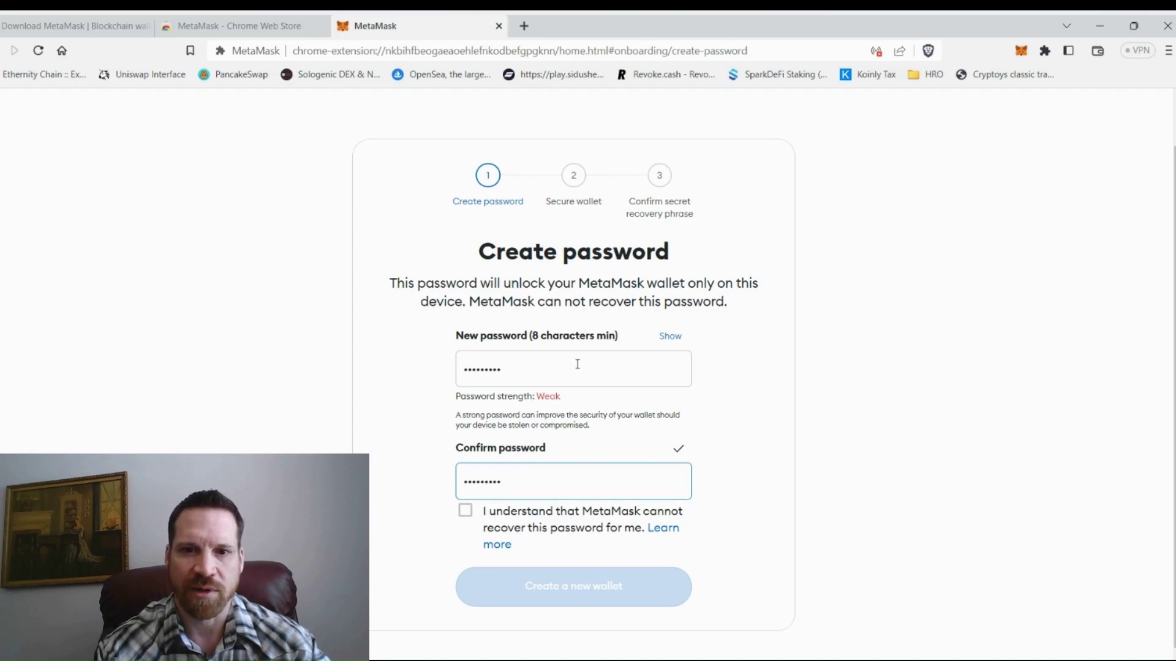
left_click(466, 511)
left_click(466, 510)
left_click(467, 511)
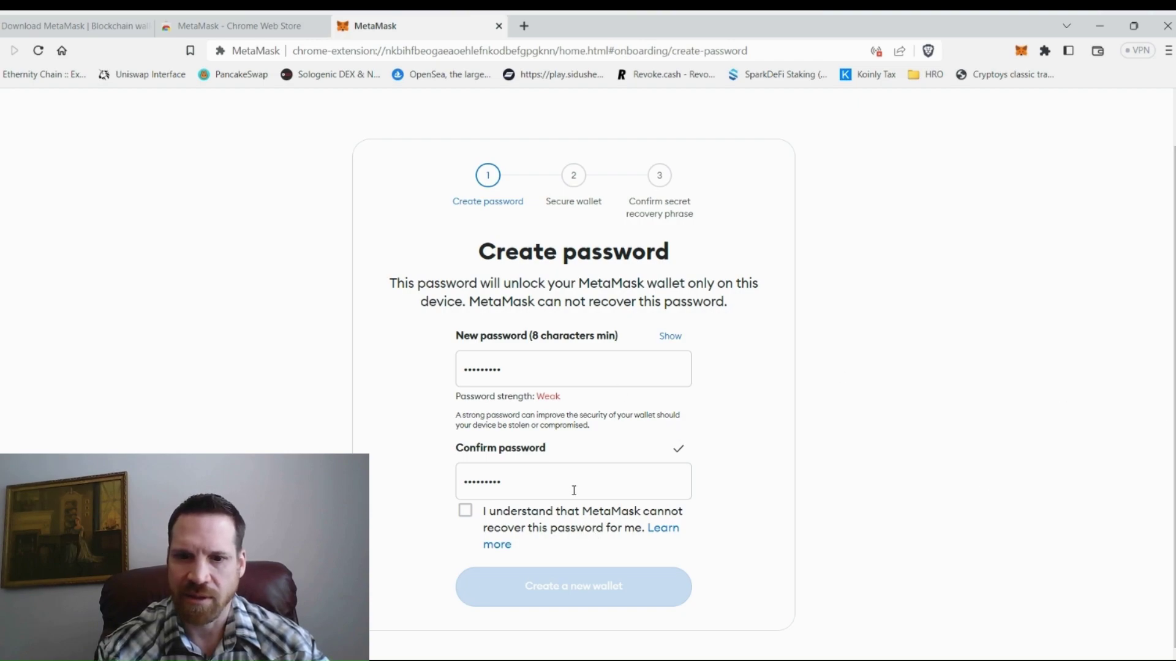
Step: Lengthen both password entries to 11 characters and tick the cannot-recover acknowledgment
left_click(556, 369)
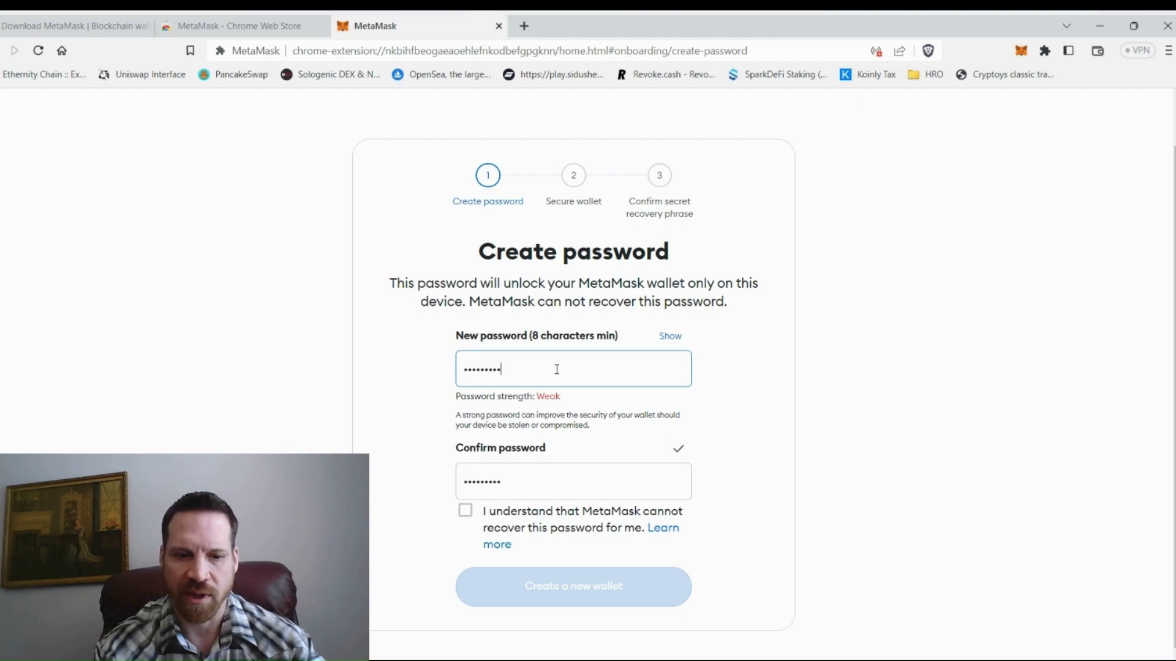
type("••")
left_click(549, 468)
type("••")
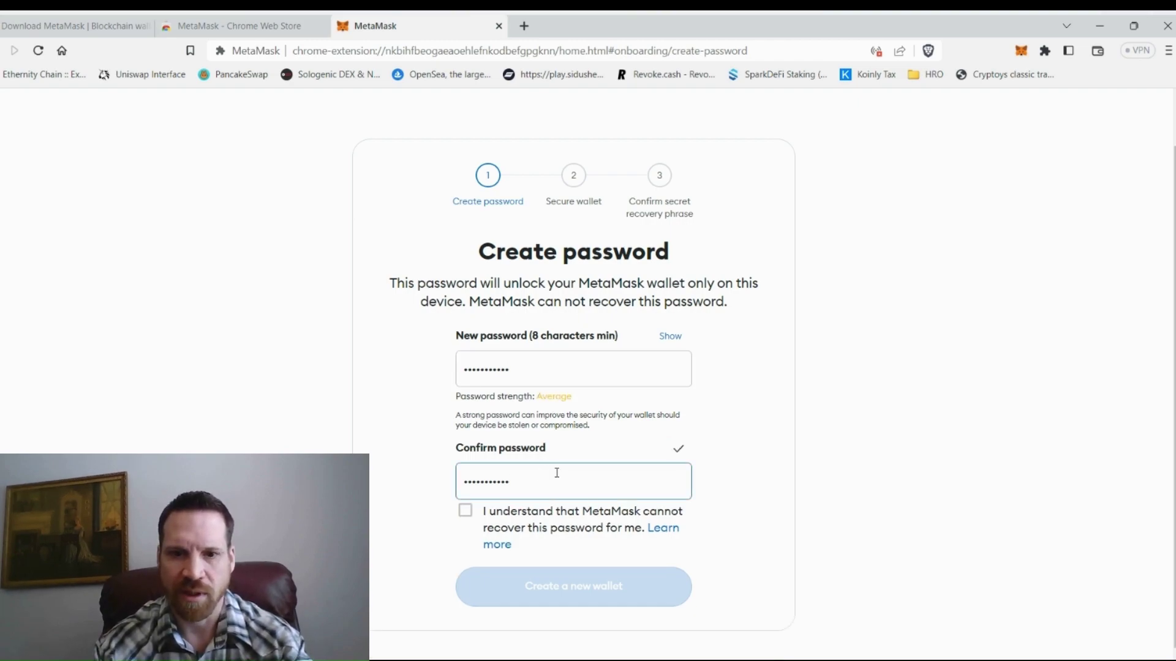
left_click(468, 511)
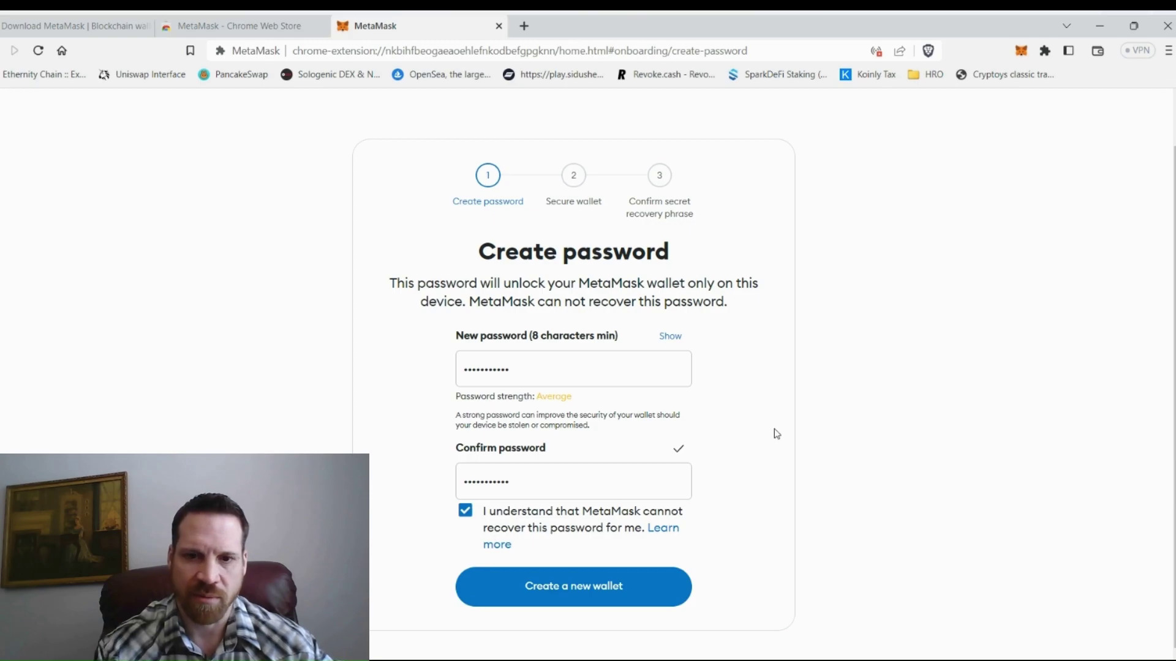
Step: Create the wallet with this password and play the Secure your wallet explainer video
left_click(594, 585)
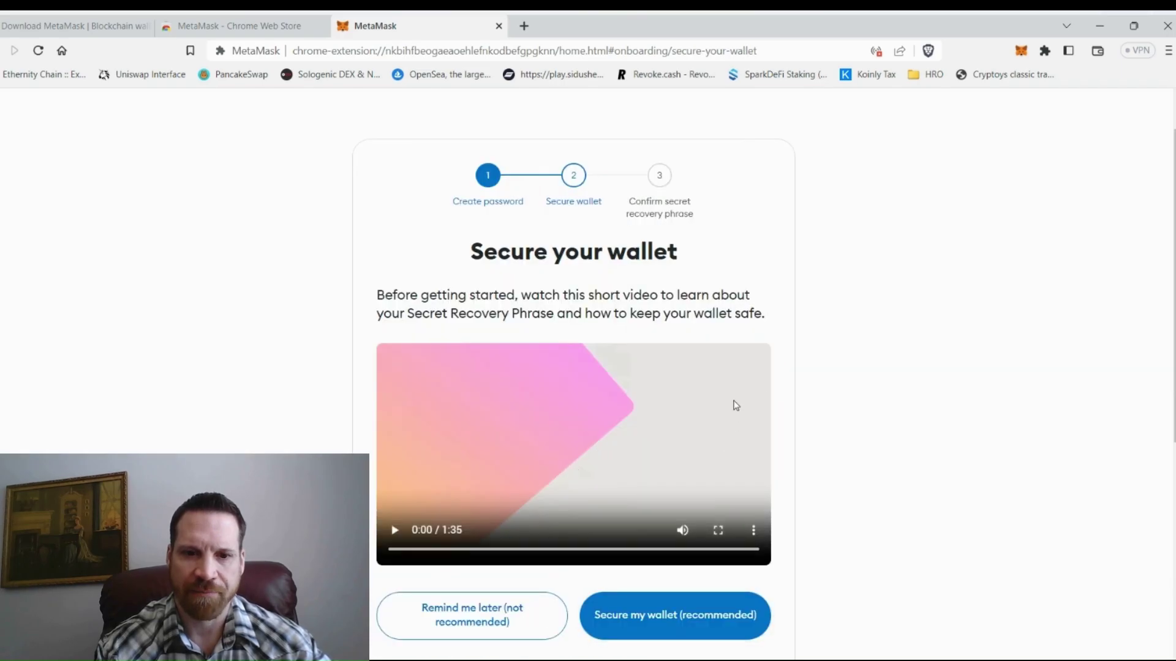
scroll(808, 355, "down", 6)
scroll(799, 365, "up", 5)
scroll(794, 375, "down", 1)
scroll(793, 381, "down", 1)
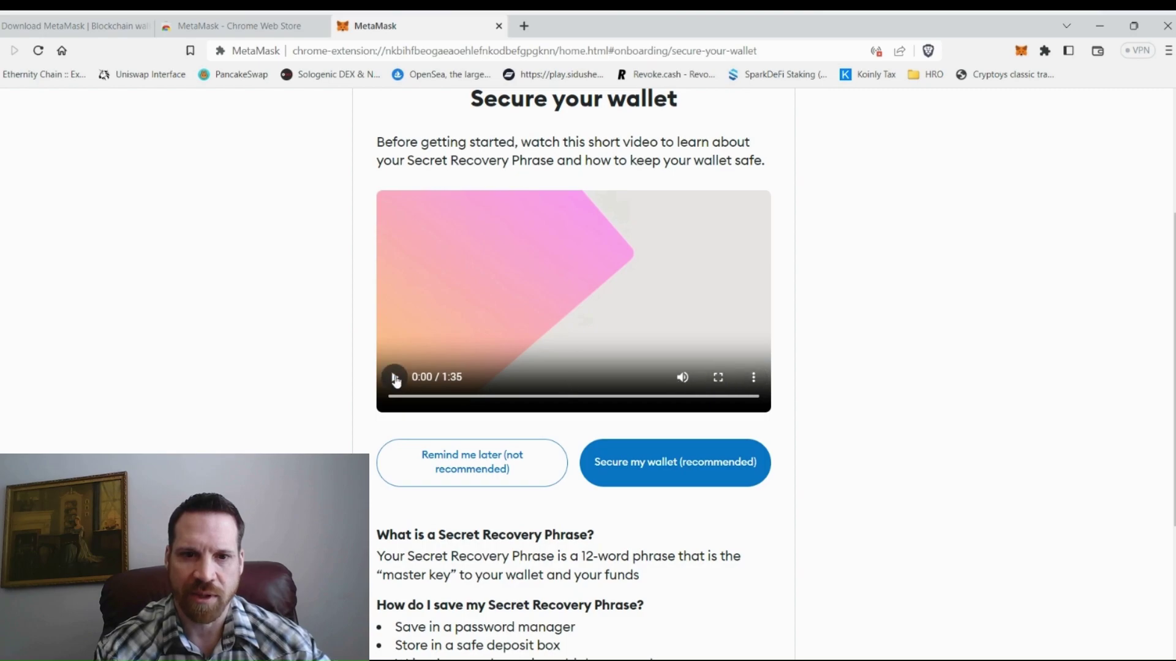
left_click(395, 380)
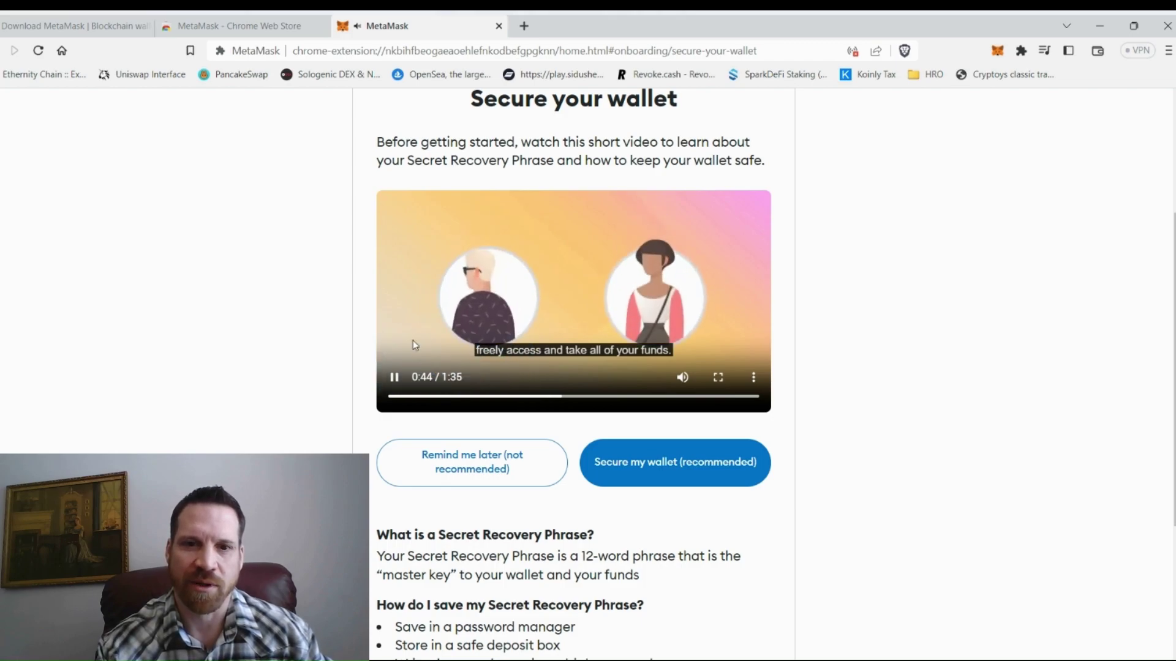
Step: Pause the Secret Recovery Phrase explainer video at 0:48 of 1:35
left_click(393, 380)
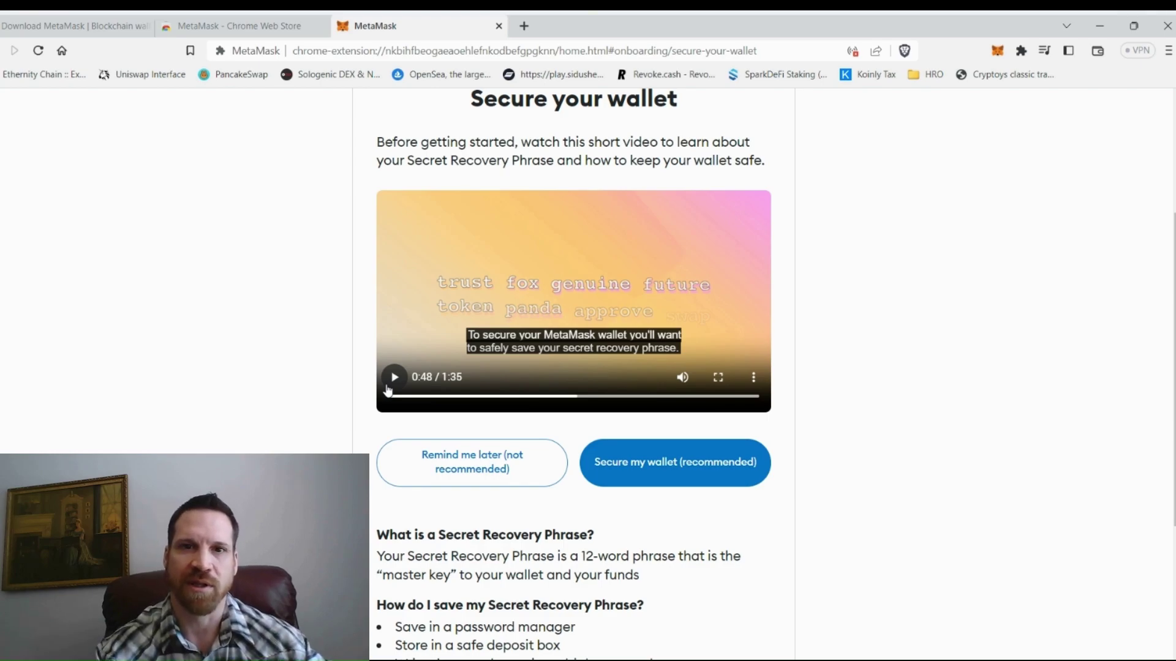
scroll(318, 416, "down", 3)
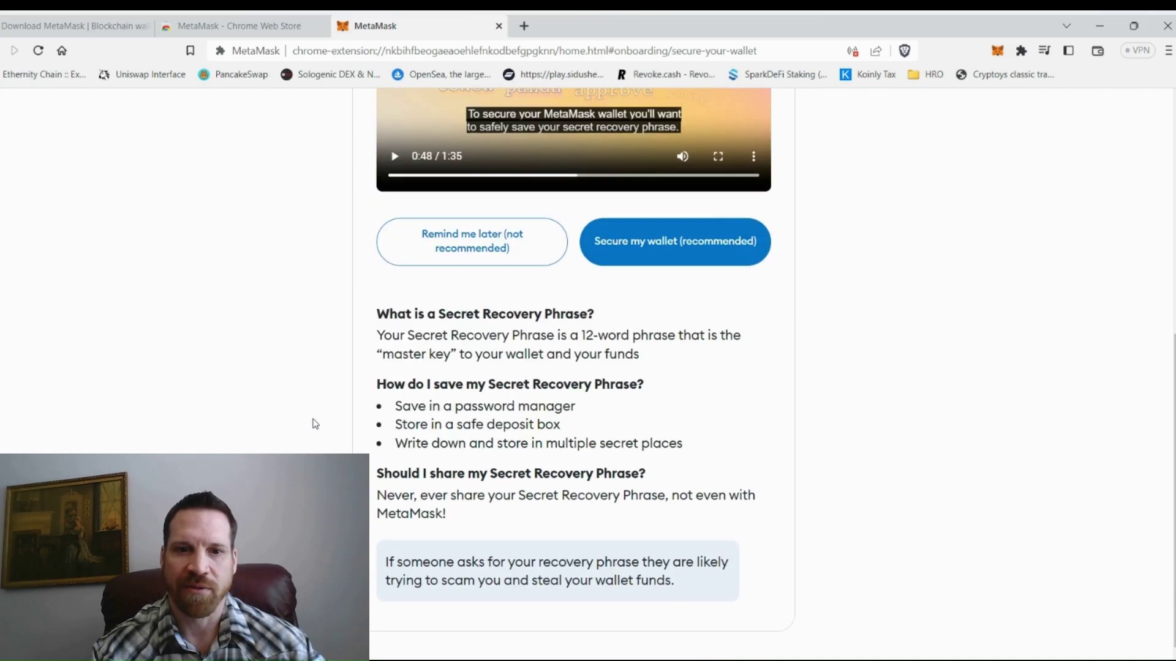
scroll(316, 423, "up", 3)
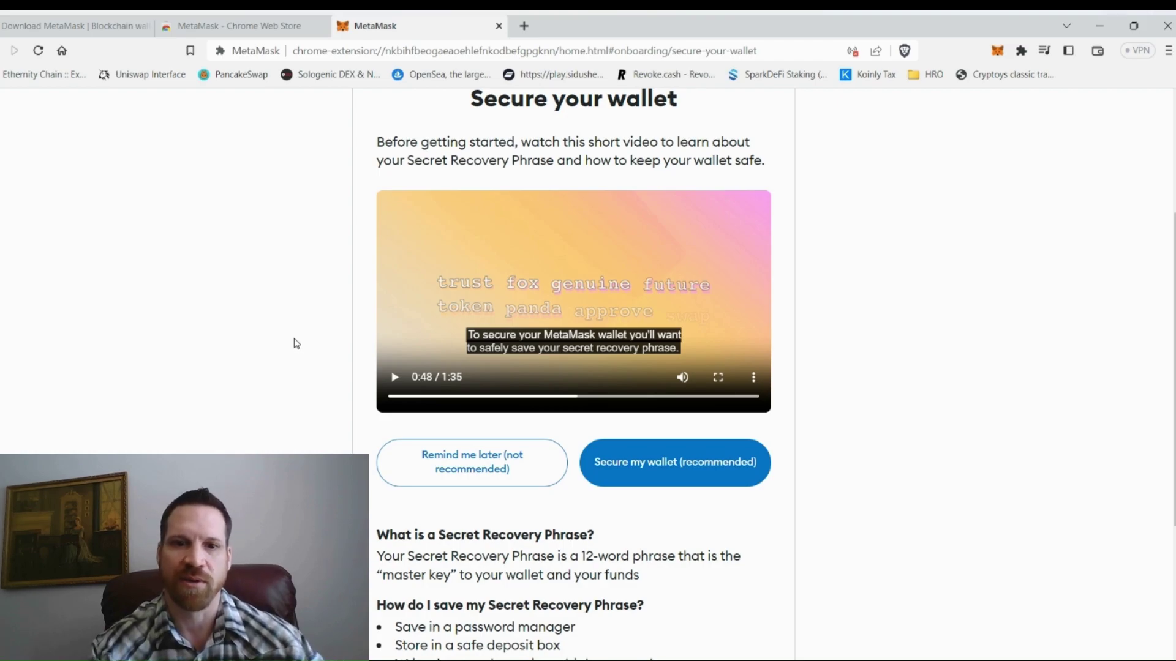
scroll(296, 343, "down", 1)
scroll(295, 342, "up", 2)
scroll(297, 352, "down", 2)
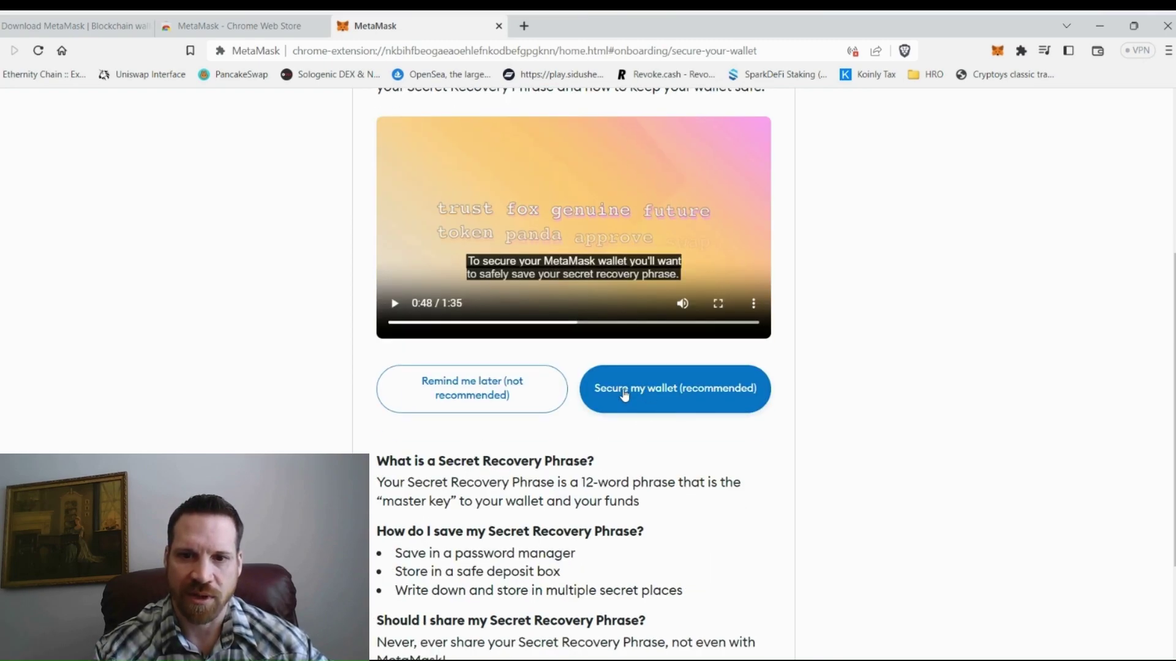
scroll(462, 405, "down", 2)
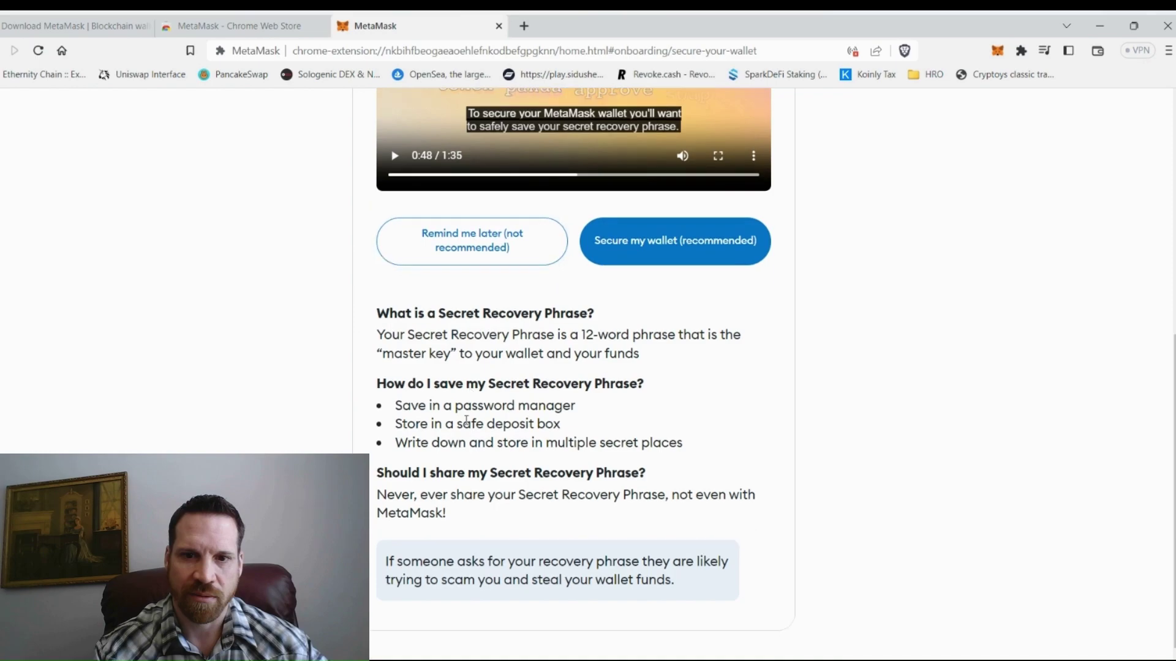
scroll(466, 422, "up", 4)
scroll(457, 528, "down", 1)
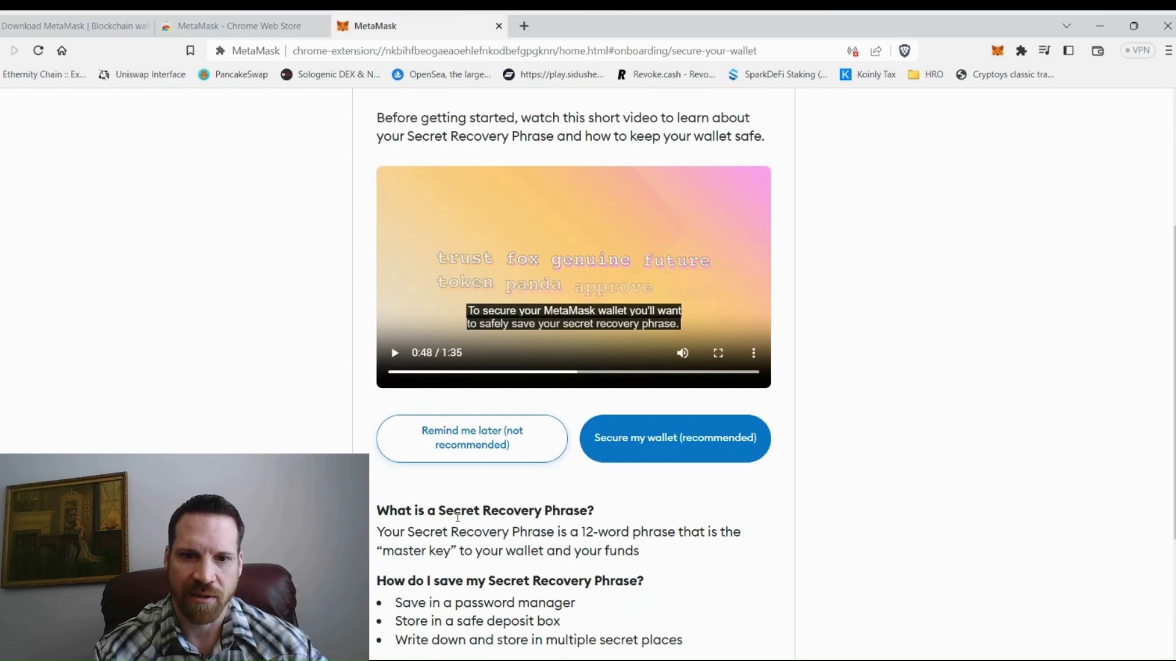
scroll(458, 518, "down", 1)
Step: Choose Secure my wallet (recommended) and reveal the 12-word Secret Recovery Phrase
left_click(609, 401)
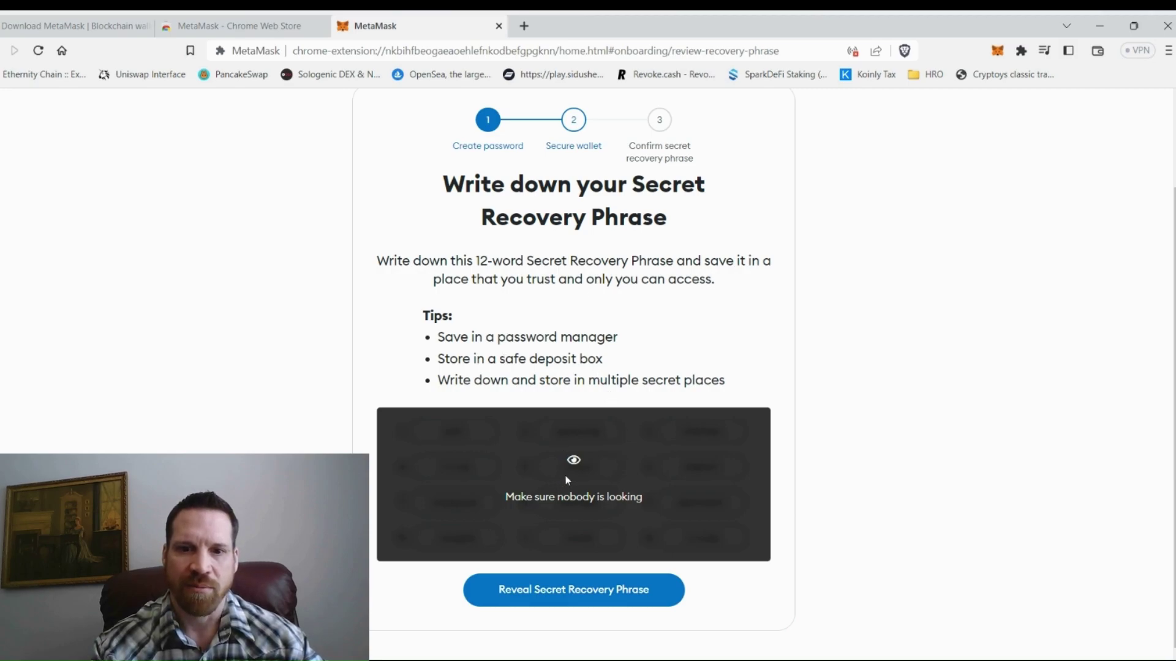
left_click(555, 588)
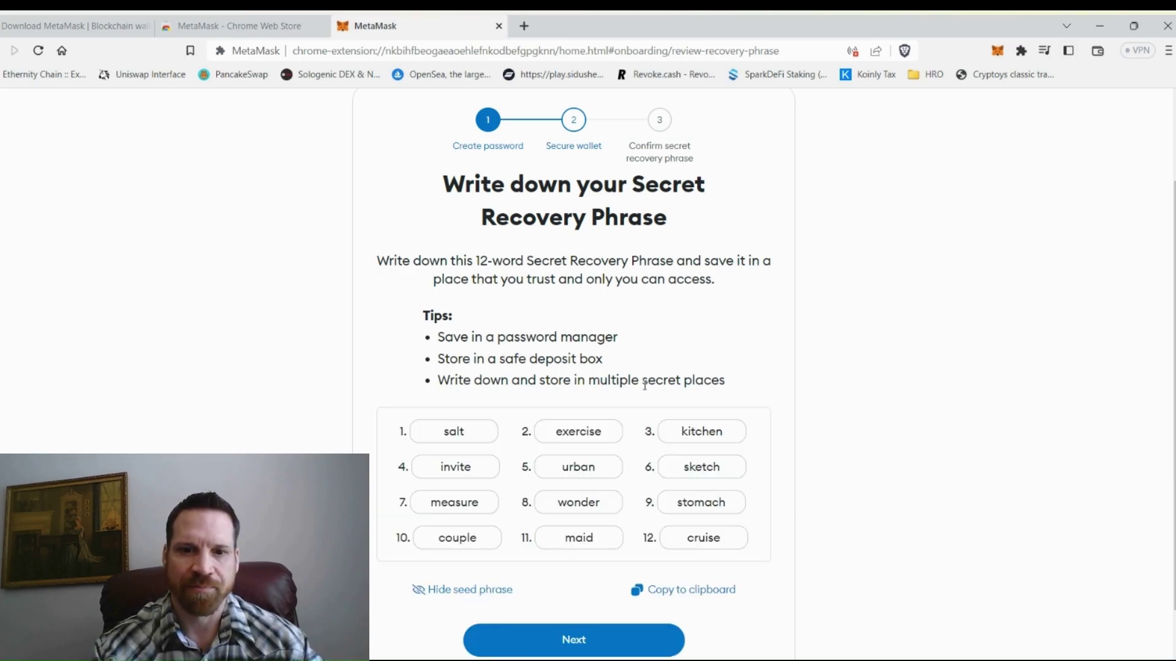
scroll(622, 386, "down", 1)
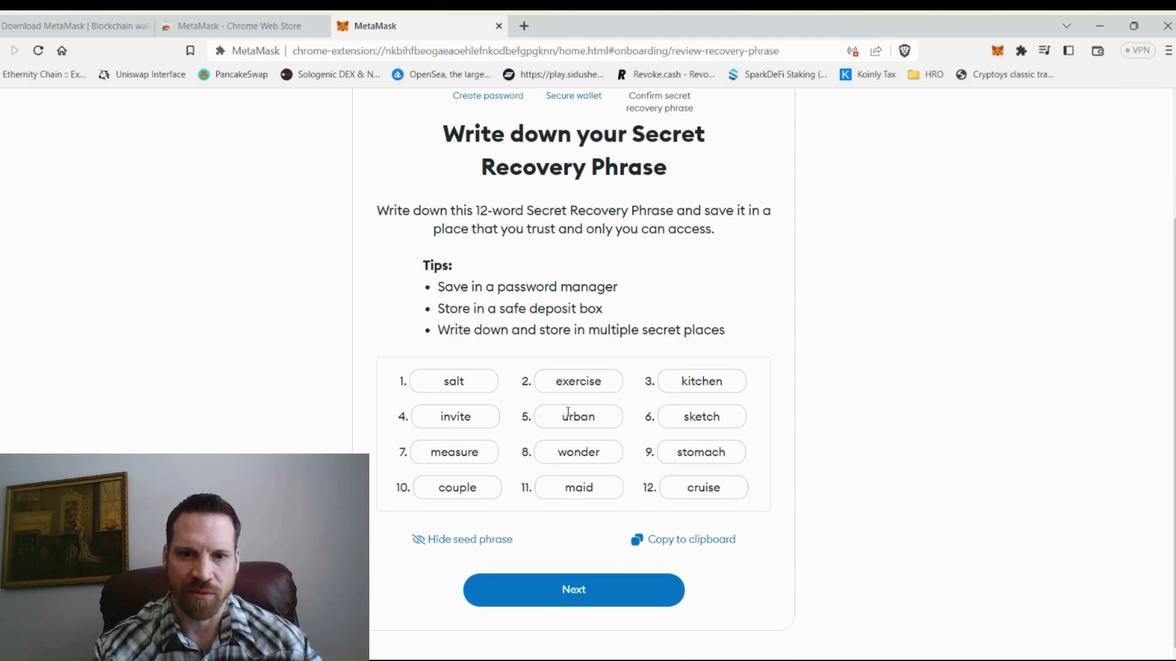
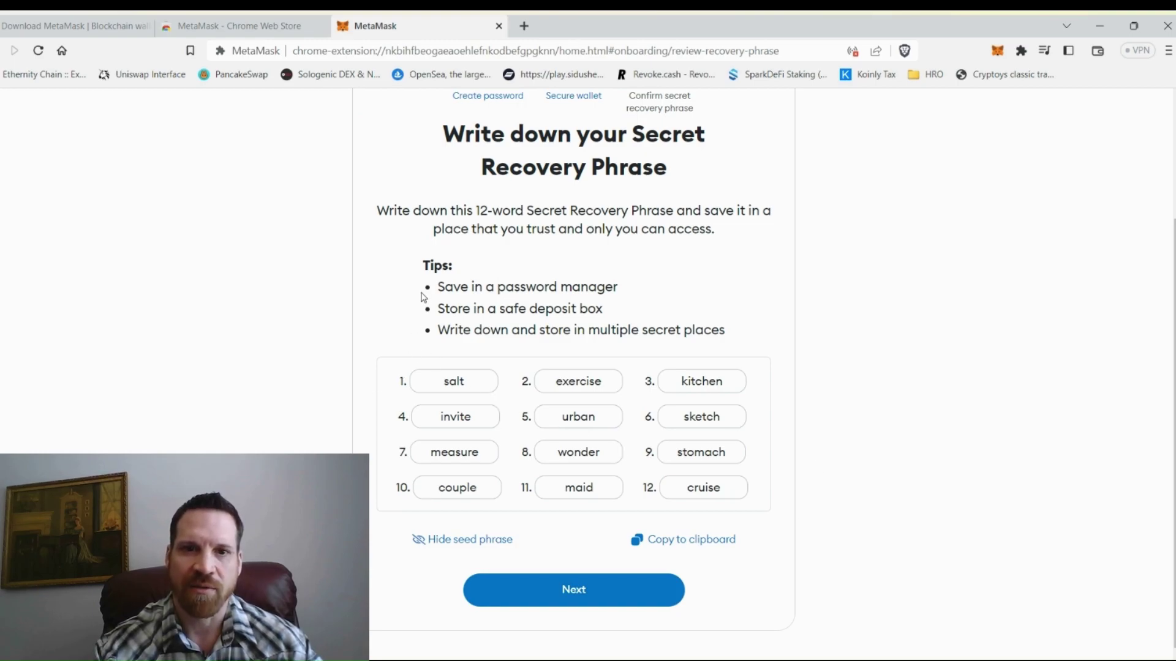
Step: Review the recovery phrase and its safety tips on the secret phrase page
left_click_drag(393, 263, 813, 515)
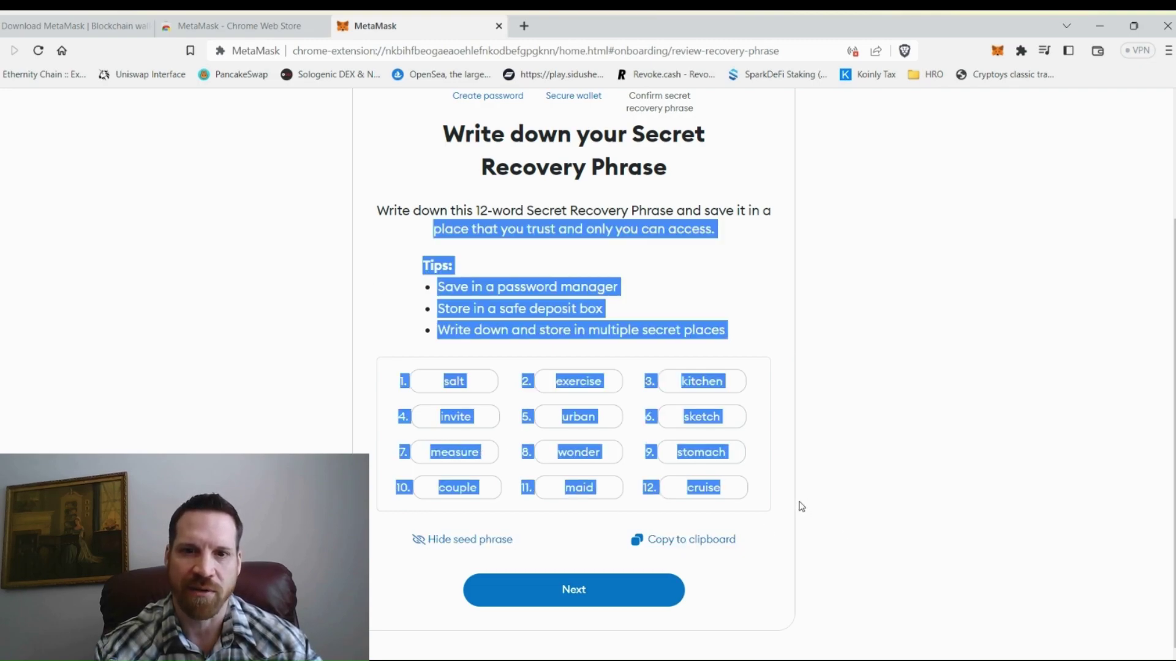
left_click(676, 296)
scroll(551, 267, "up", 3)
scroll(550, 269, "down", 1)
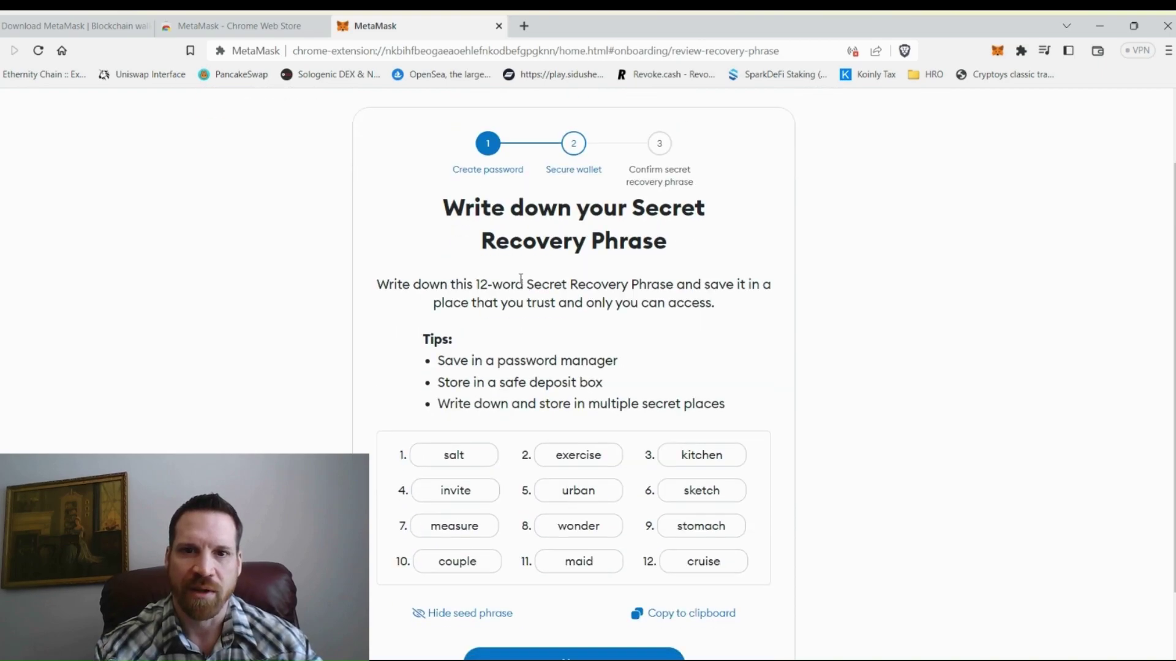
scroll(449, 287, "down", 1)
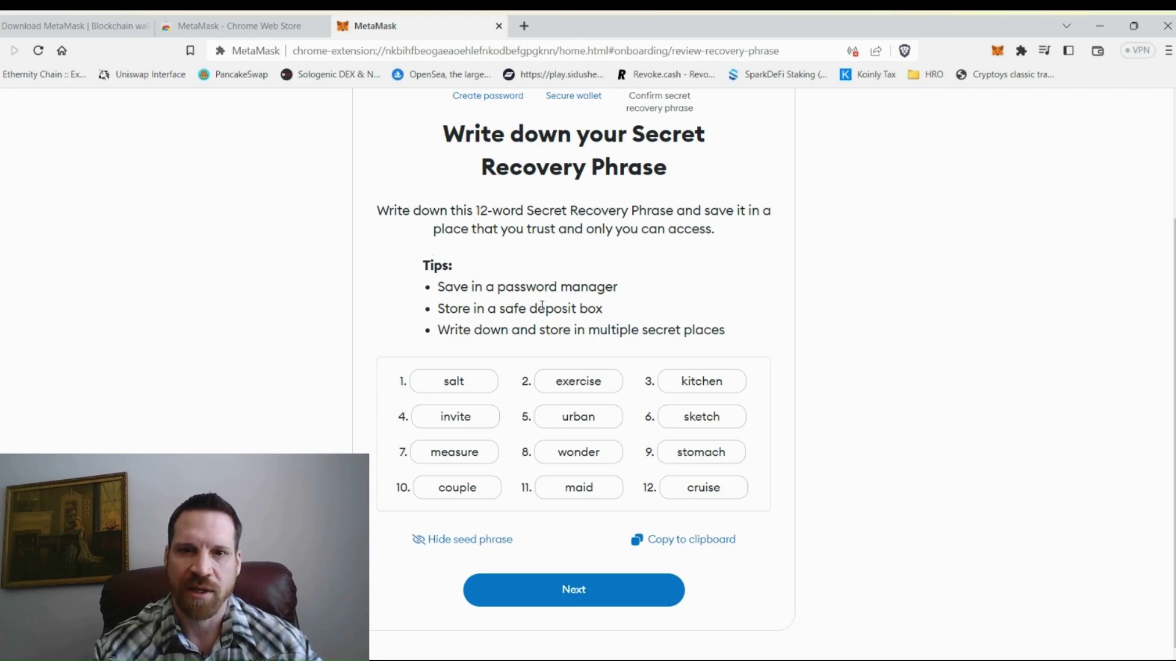
scroll(542, 307, "up", 4)
scroll(539, 320, "down", 4)
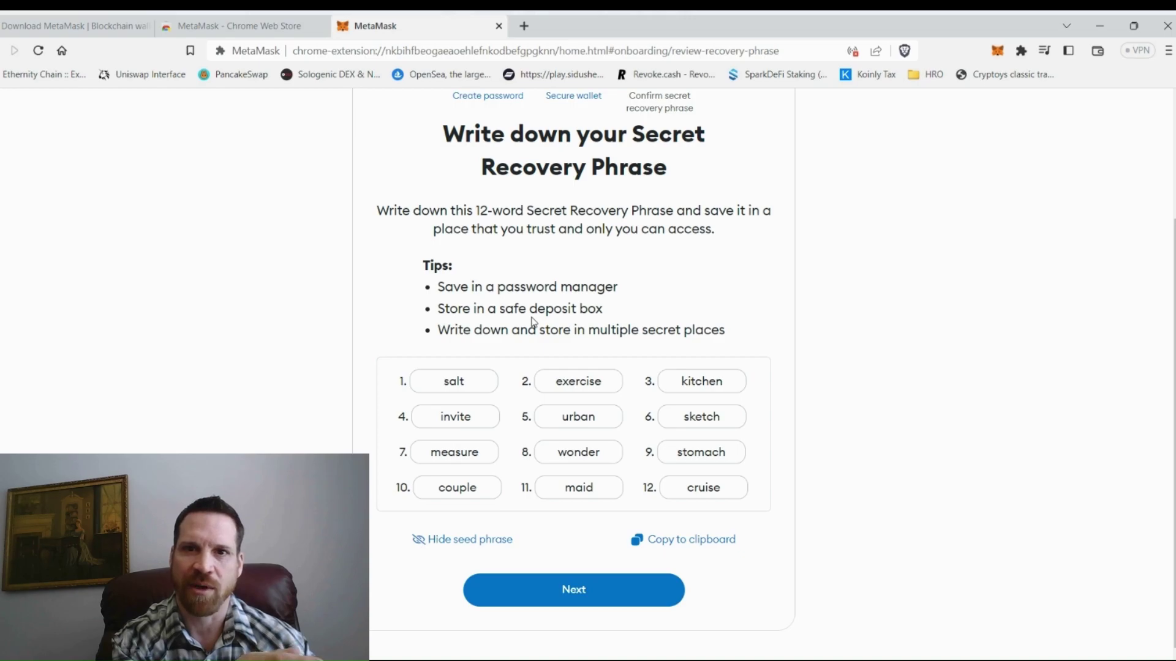
scroll(613, 245, "up", 3)
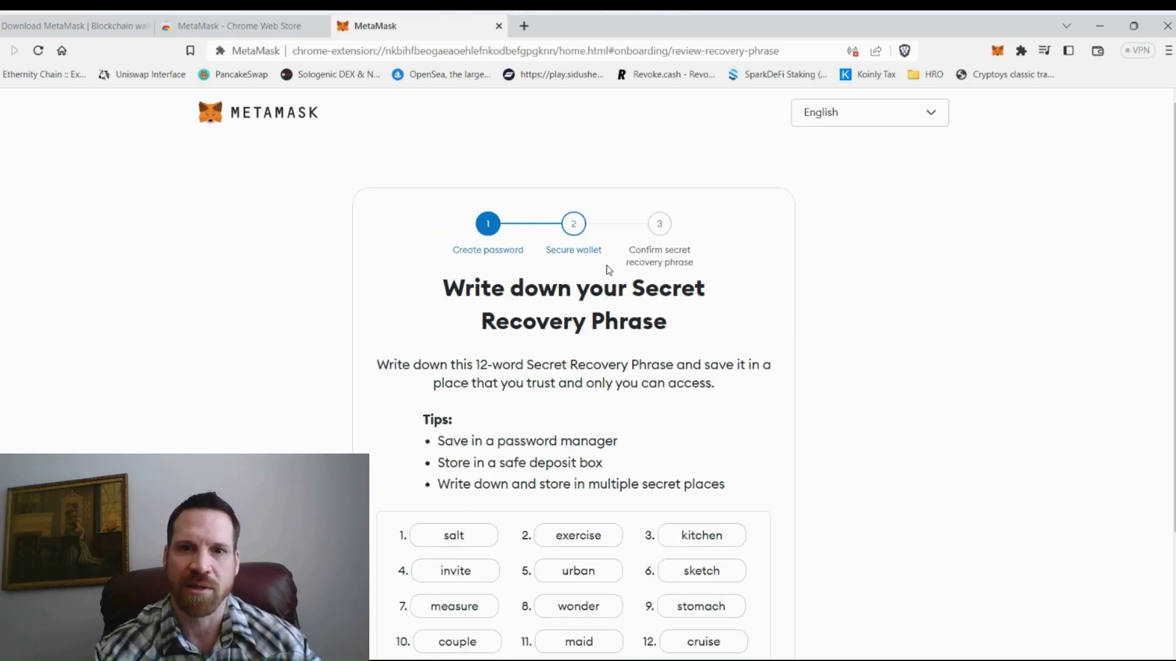
scroll(606, 270, "down", 3)
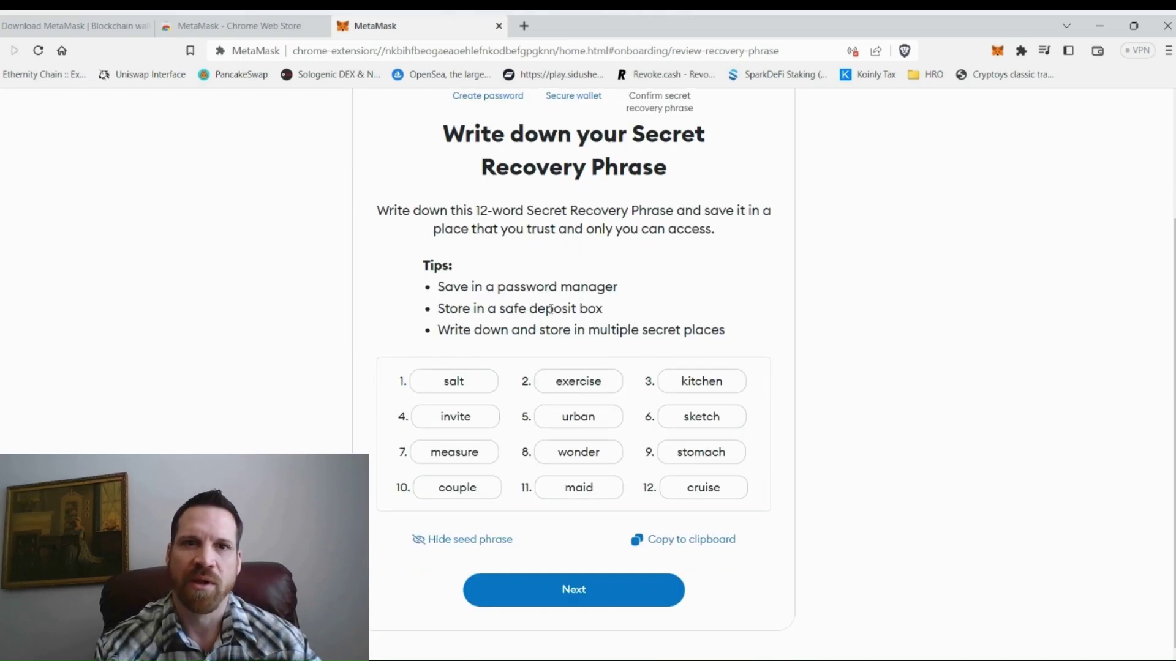
scroll(388, 293, "up", 3)
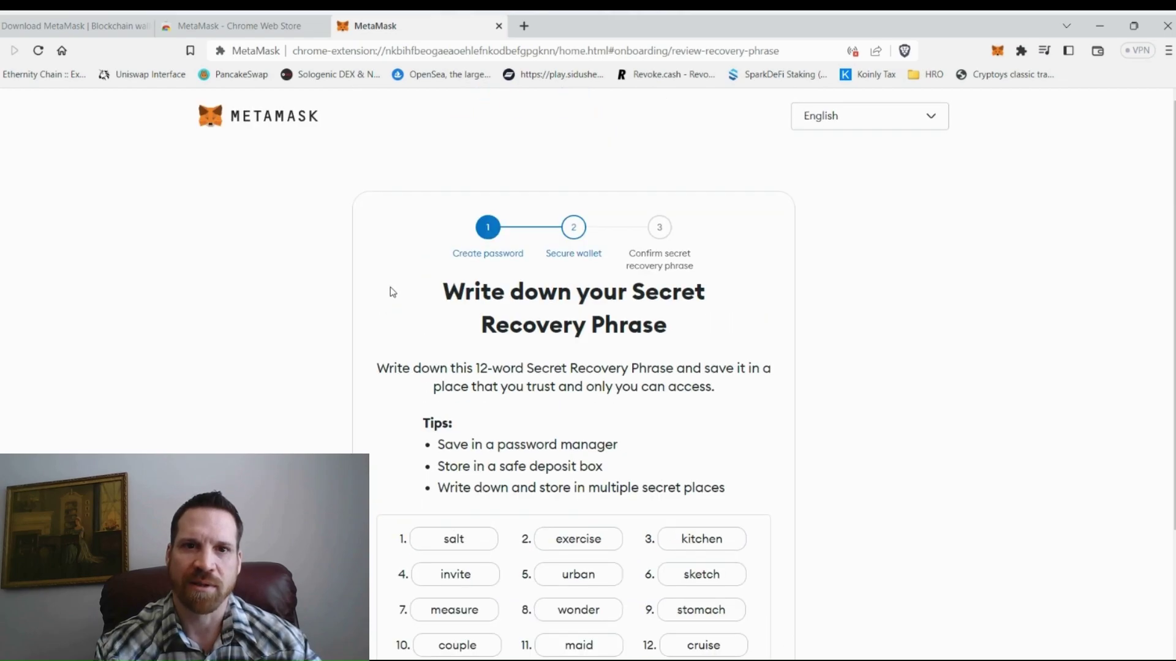
scroll(465, 321, "down", 3)
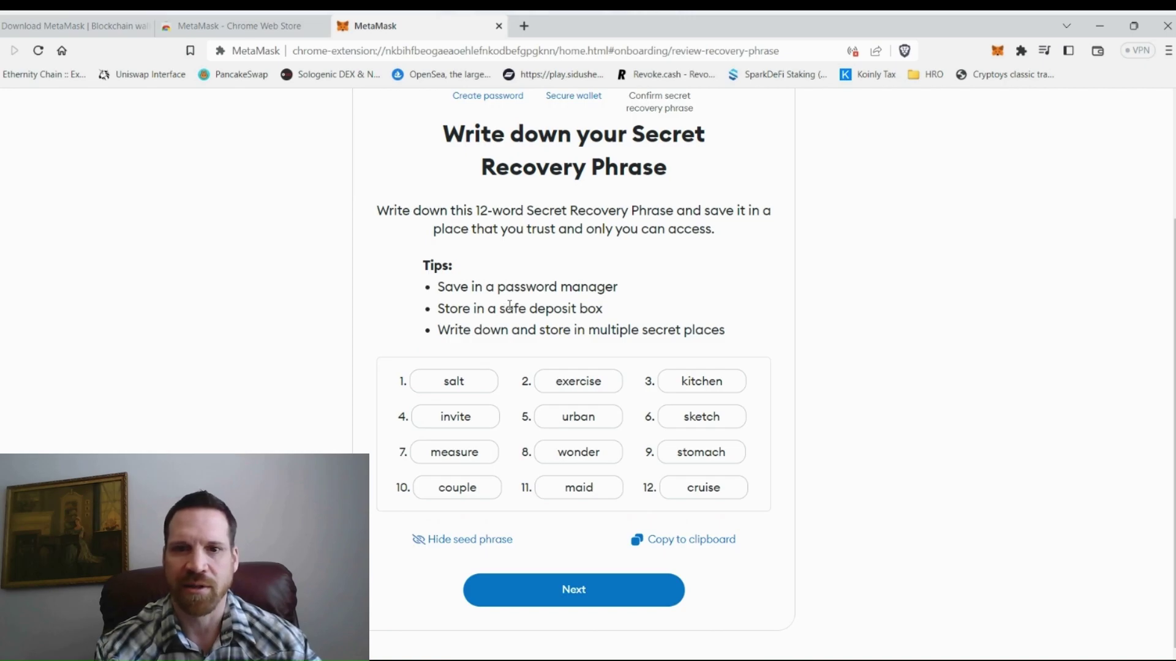
scroll(442, 311, "up", 3)
scroll(425, 320, "down", 3)
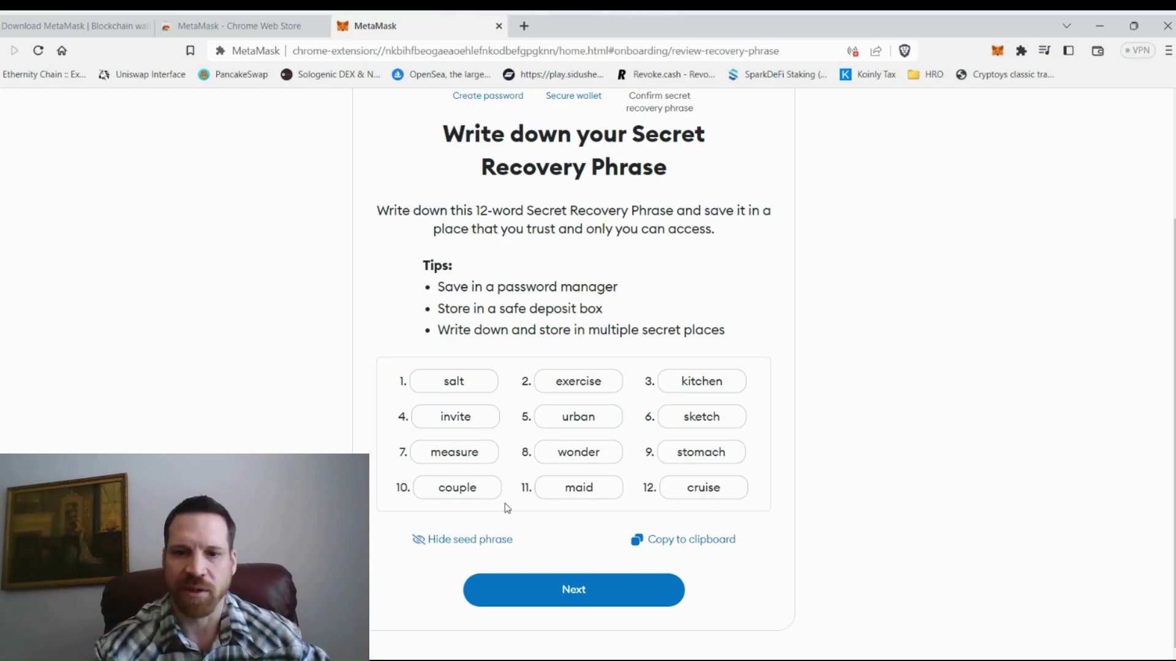
Step: Enter the missing recovery words 3, 4 and 8, then confirm the phrase
left_click(526, 589)
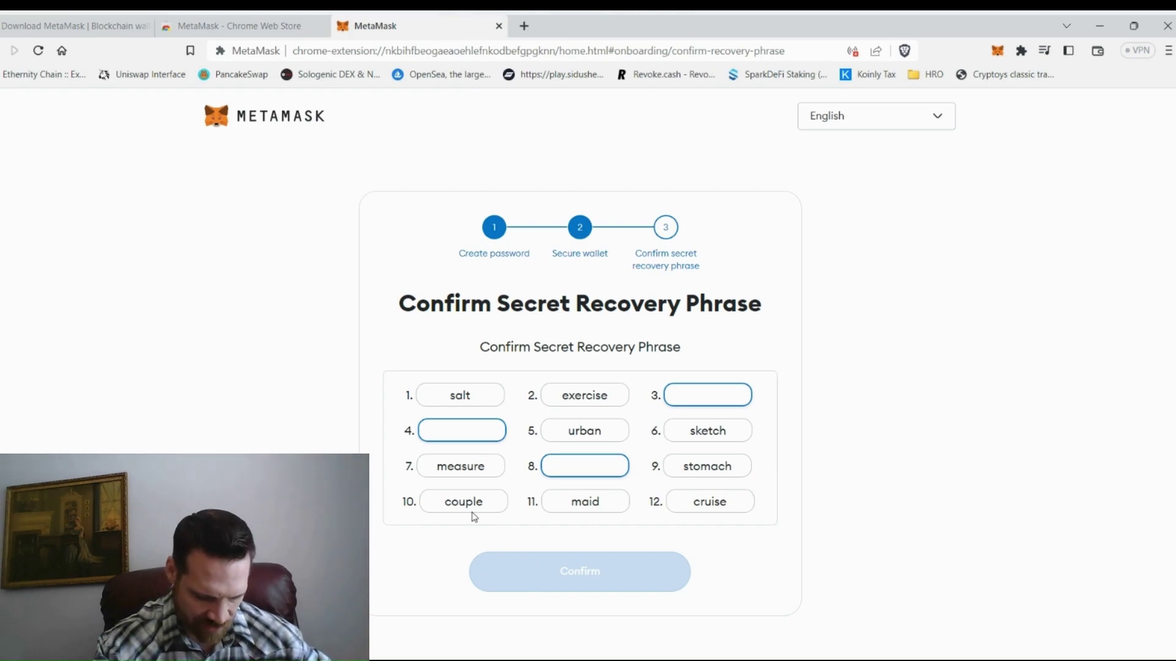
left_click(475, 434)
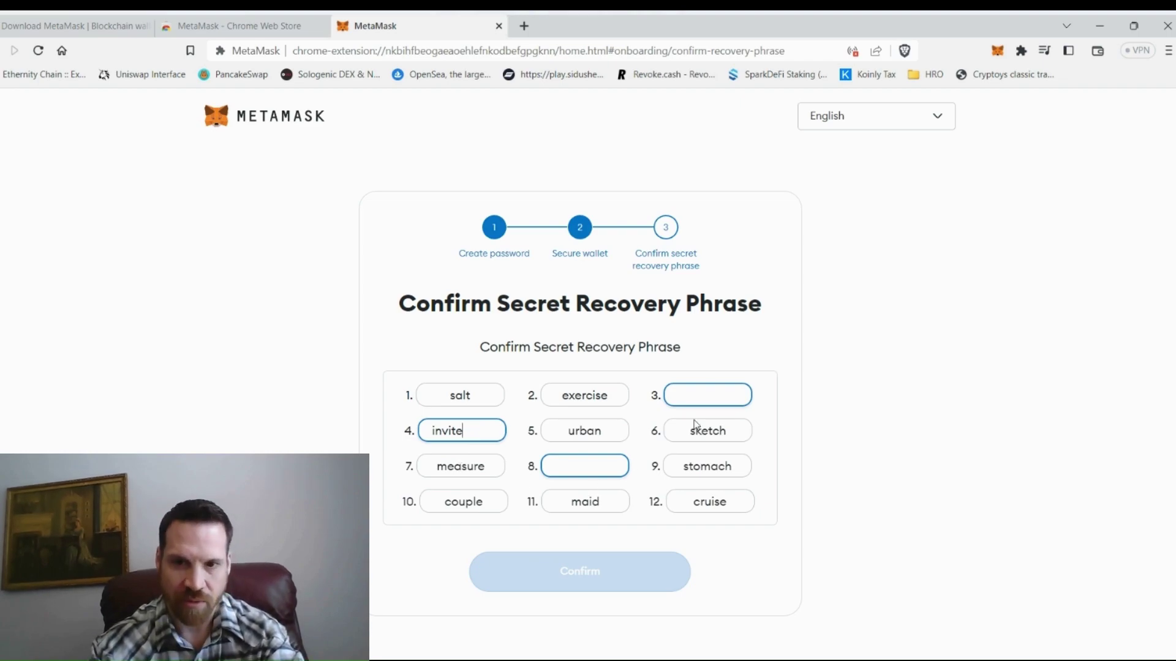
left_click(693, 397)
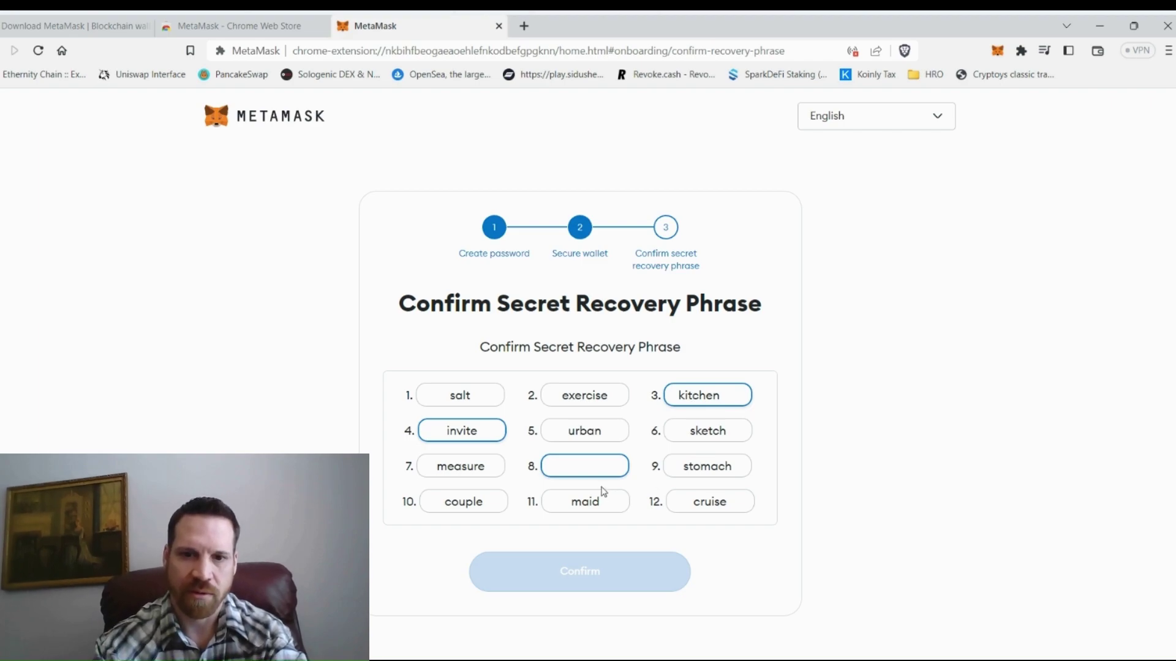
left_click(603, 461)
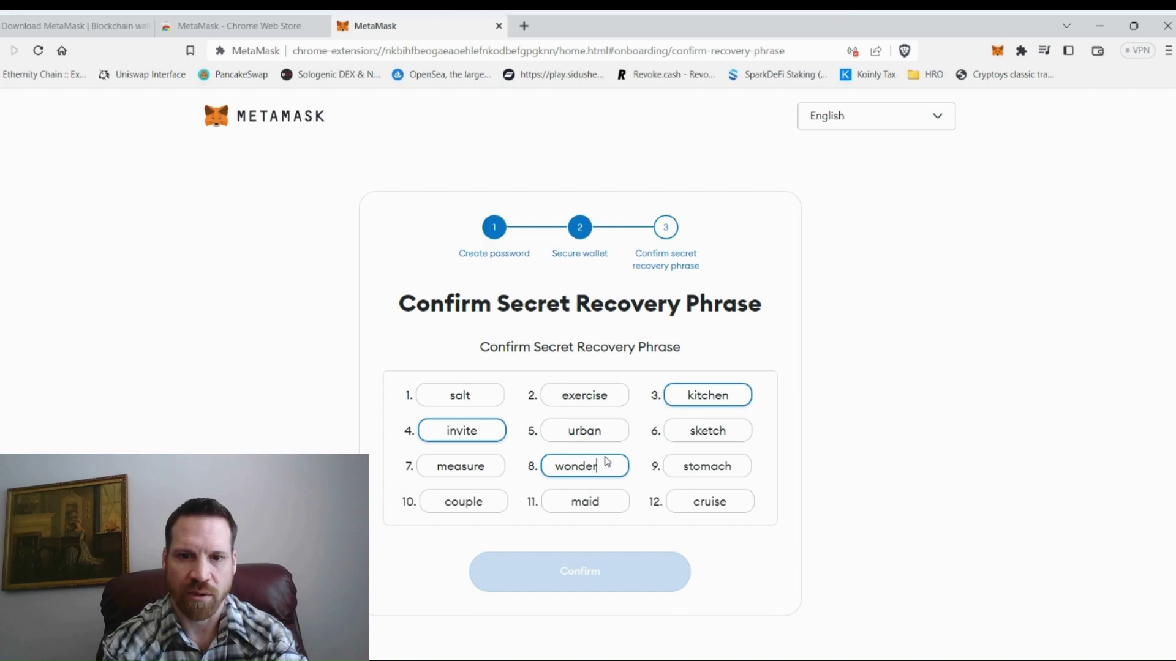
left_click(830, 461)
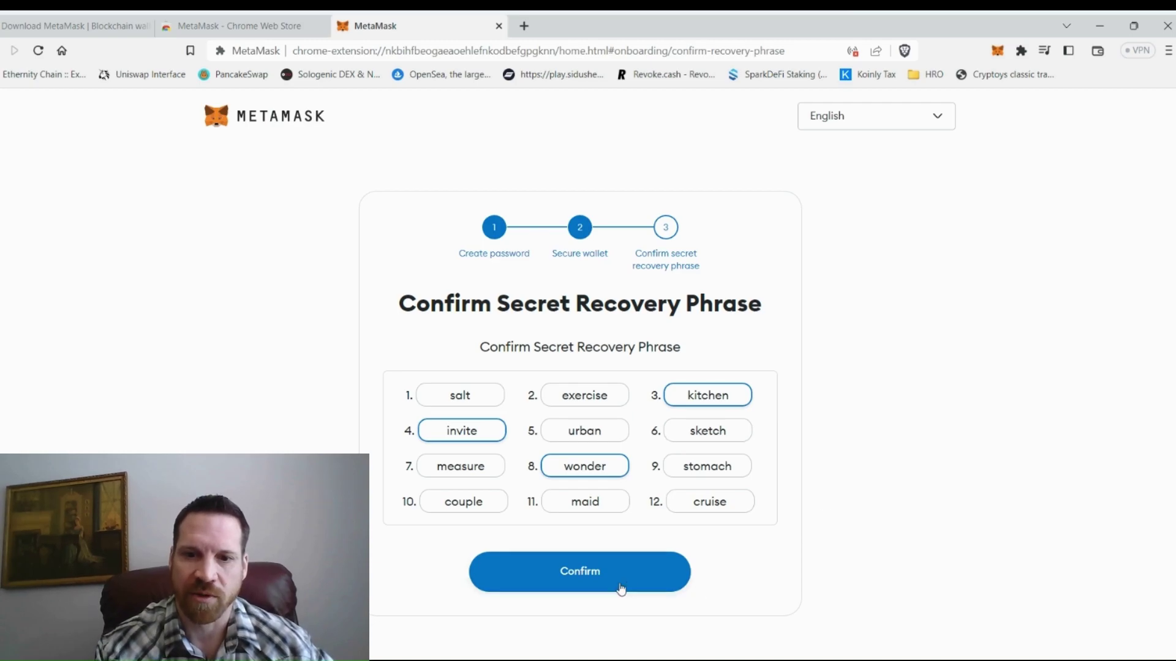
left_click(604, 571)
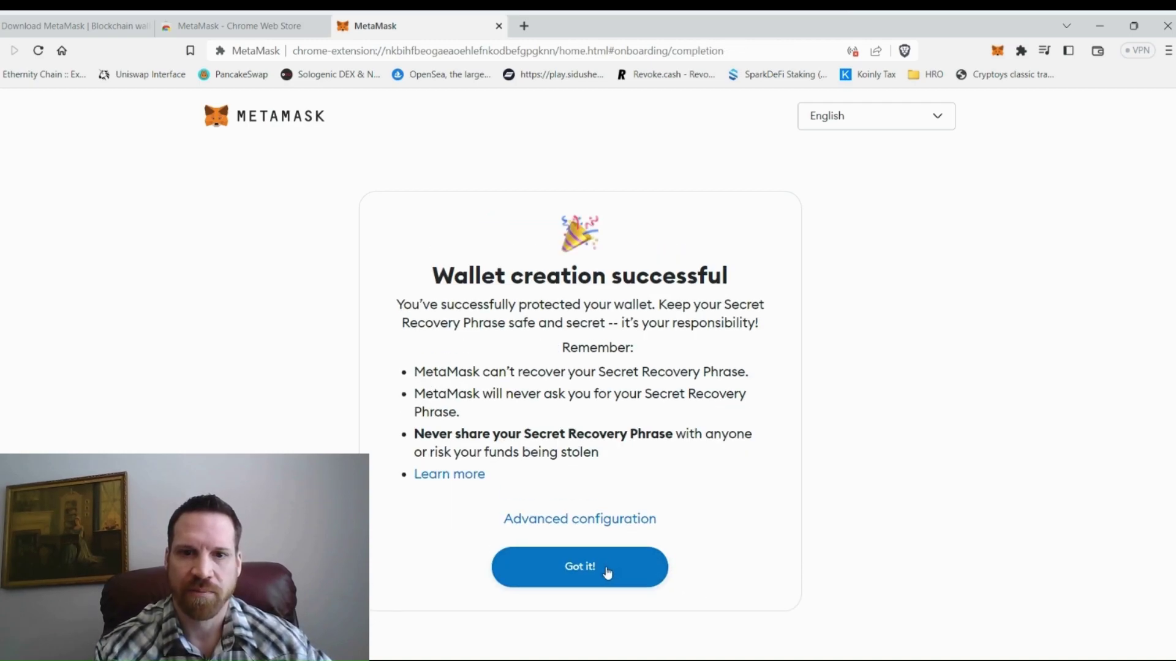
Step: Acknowledge the wallet creation and finish the pin-extension slides to open the wallet
left_click(574, 572)
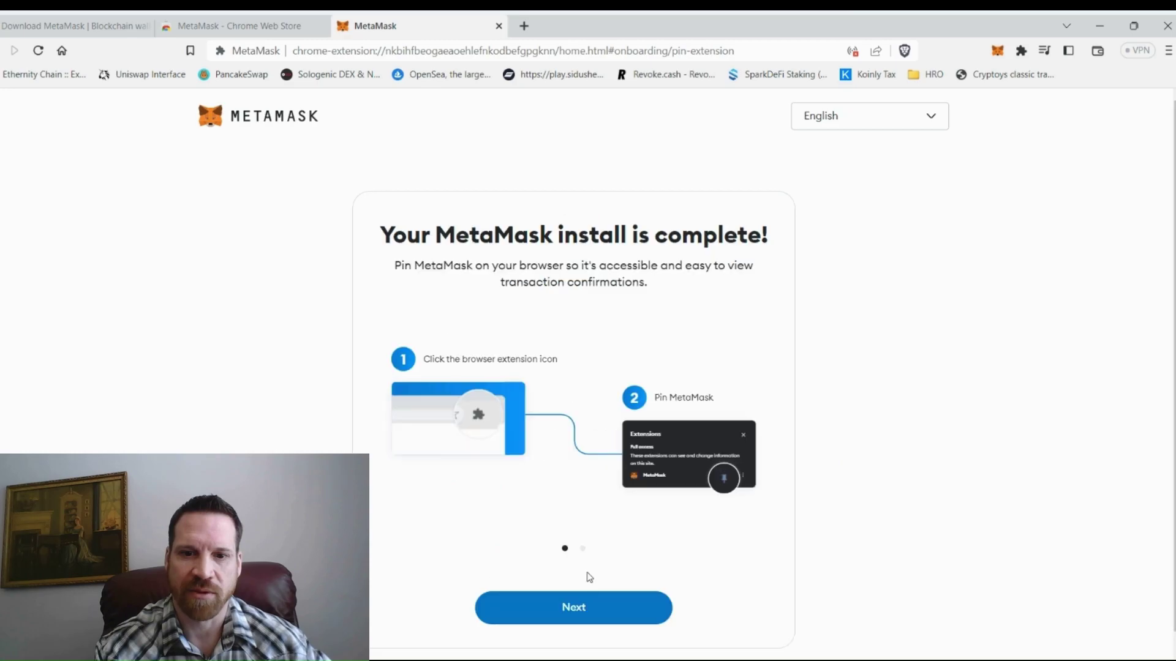
scroll(586, 525, "down", 1)
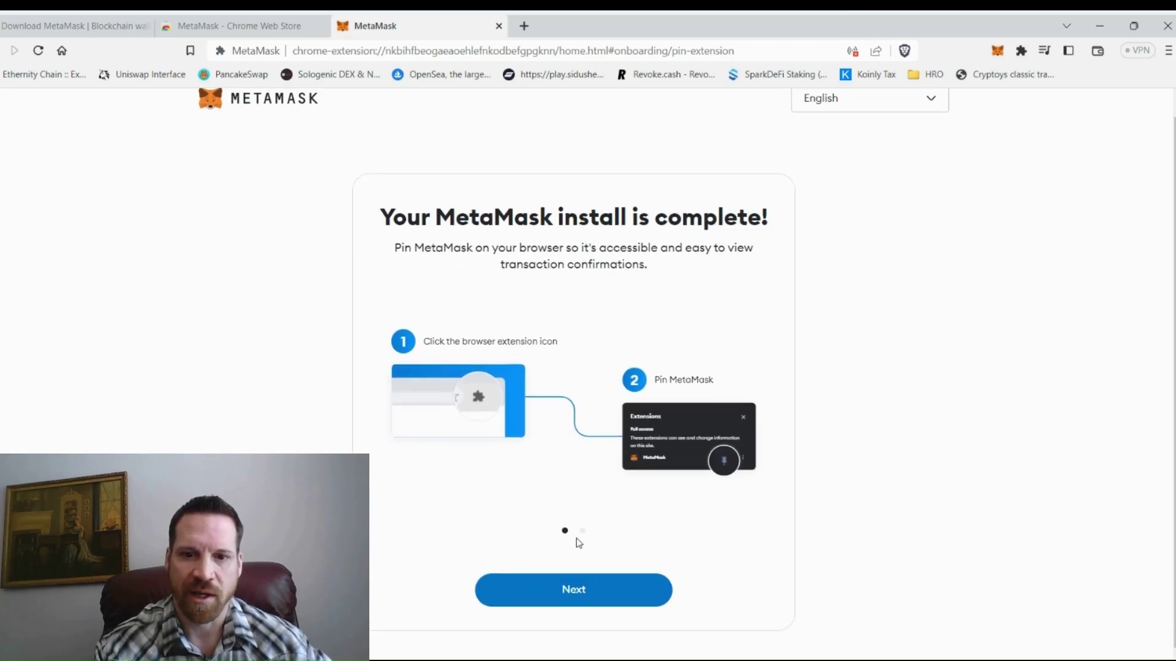
left_click(569, 590)
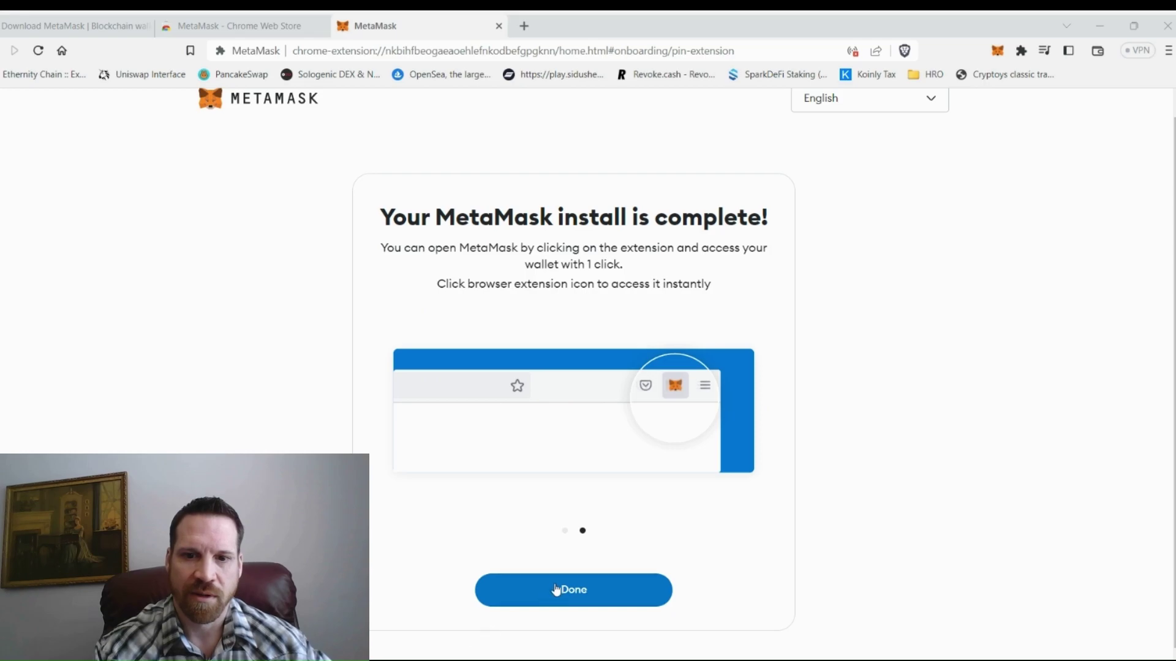
left_click(557, 590)
Step: Scroll through the What's new notice about security alerts and NFTs
scroll(583, 471, "down", 7)
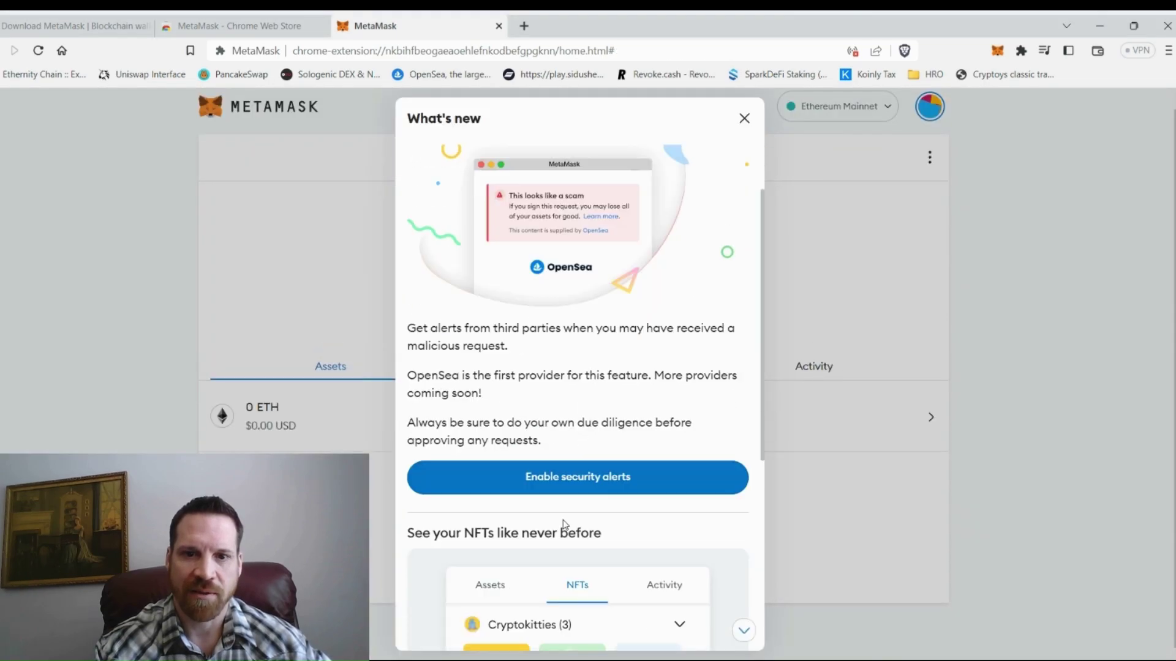
scroll(570, 490, "up", 6)
scroll(573, 483, "down", 2)
scroll(589, 440, "up", 3)
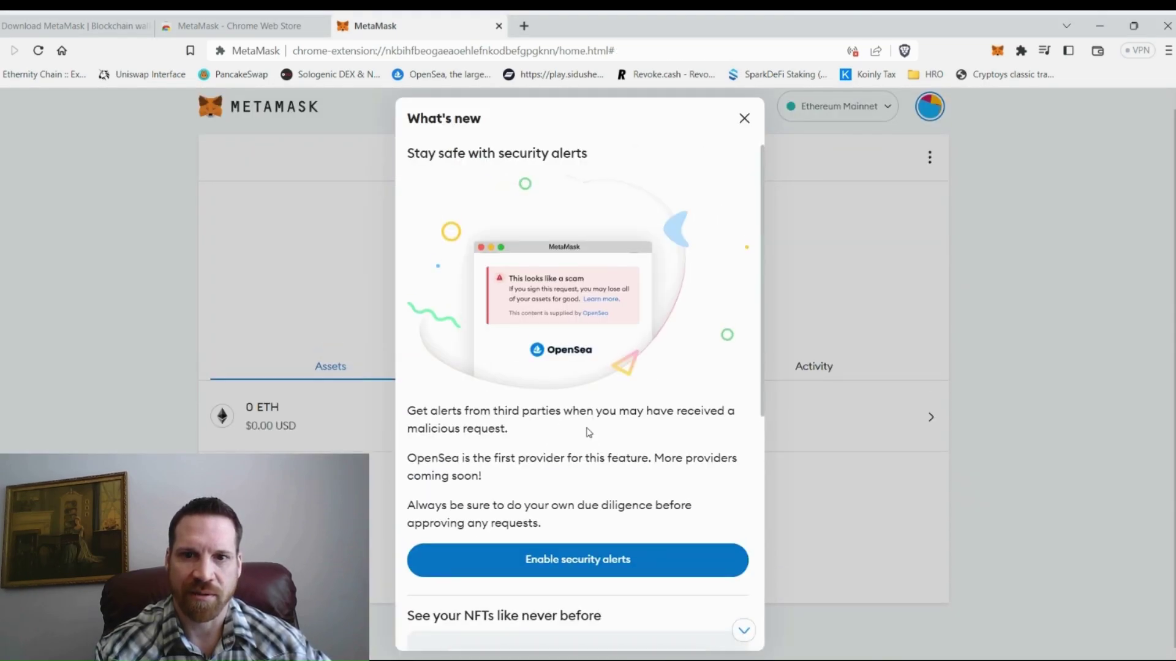
scroll(572, 441, "down", 7)
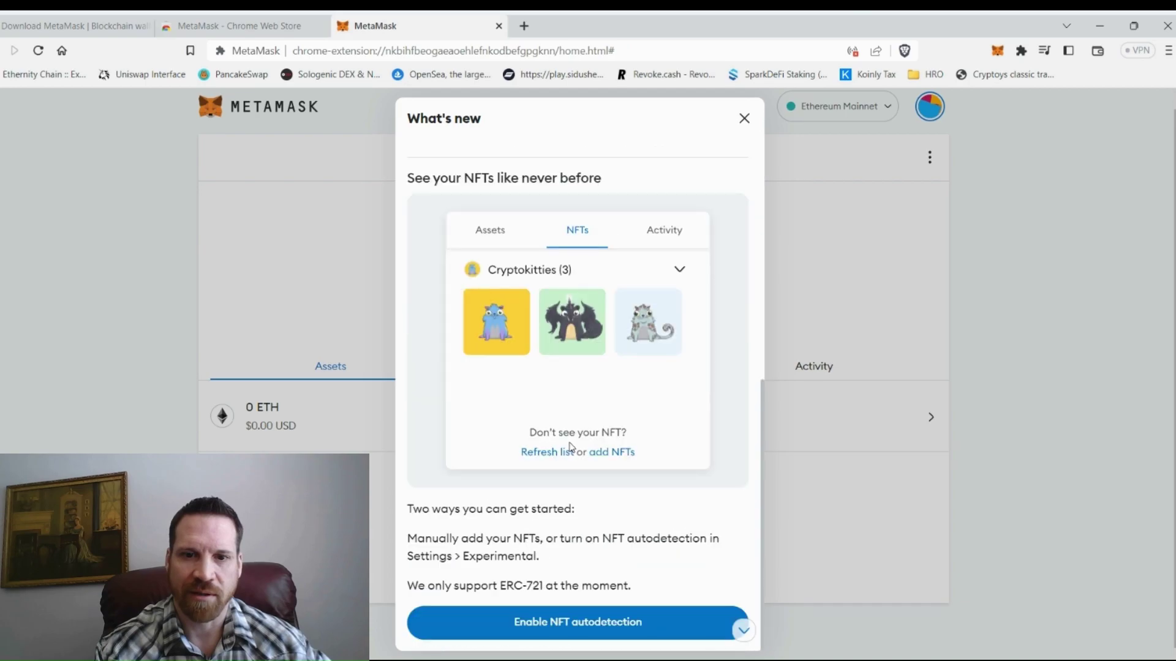
scroll(570, 467, "up", 6)
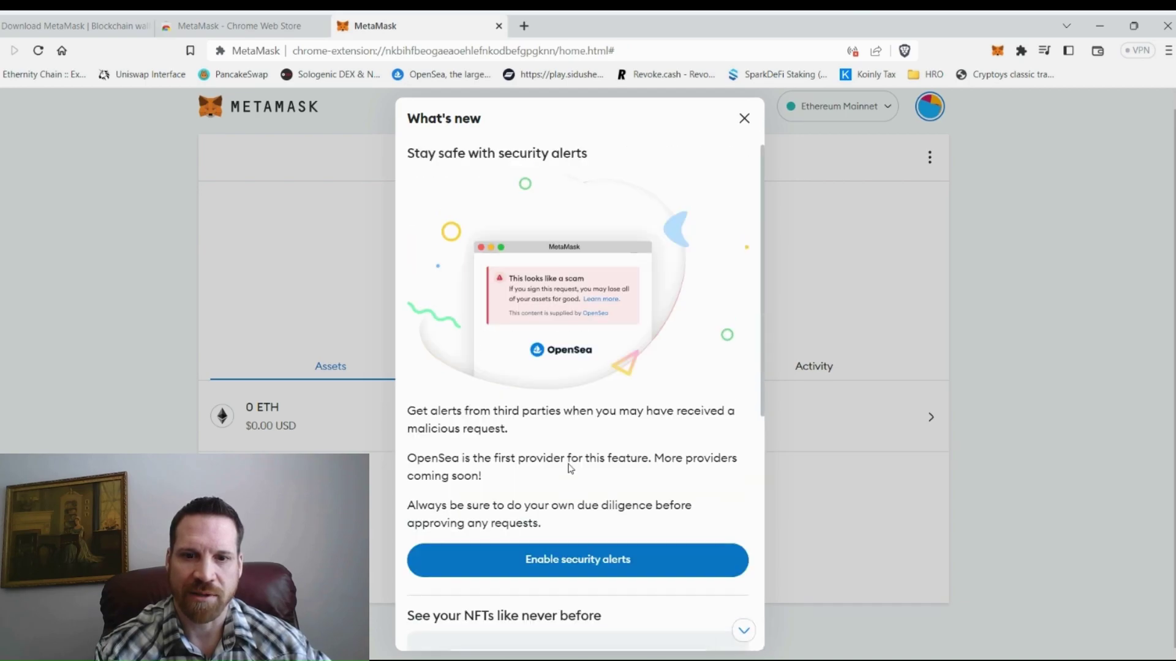
scroll(532, 343, "down", 3)
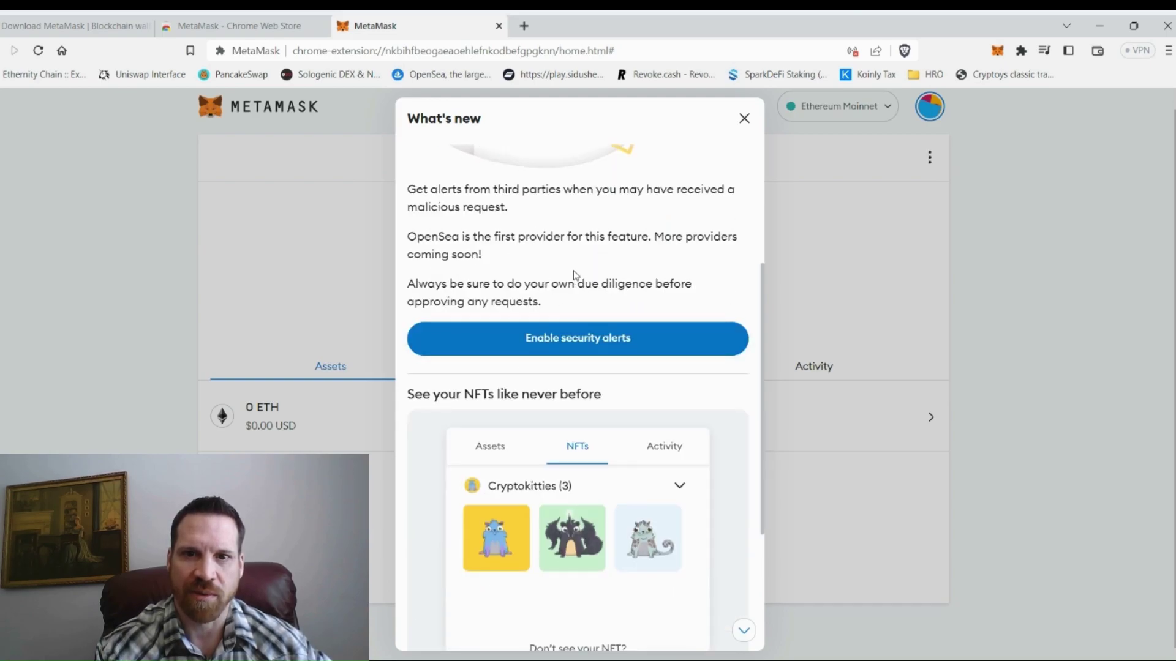
scroll(487, 280, "down", 3)
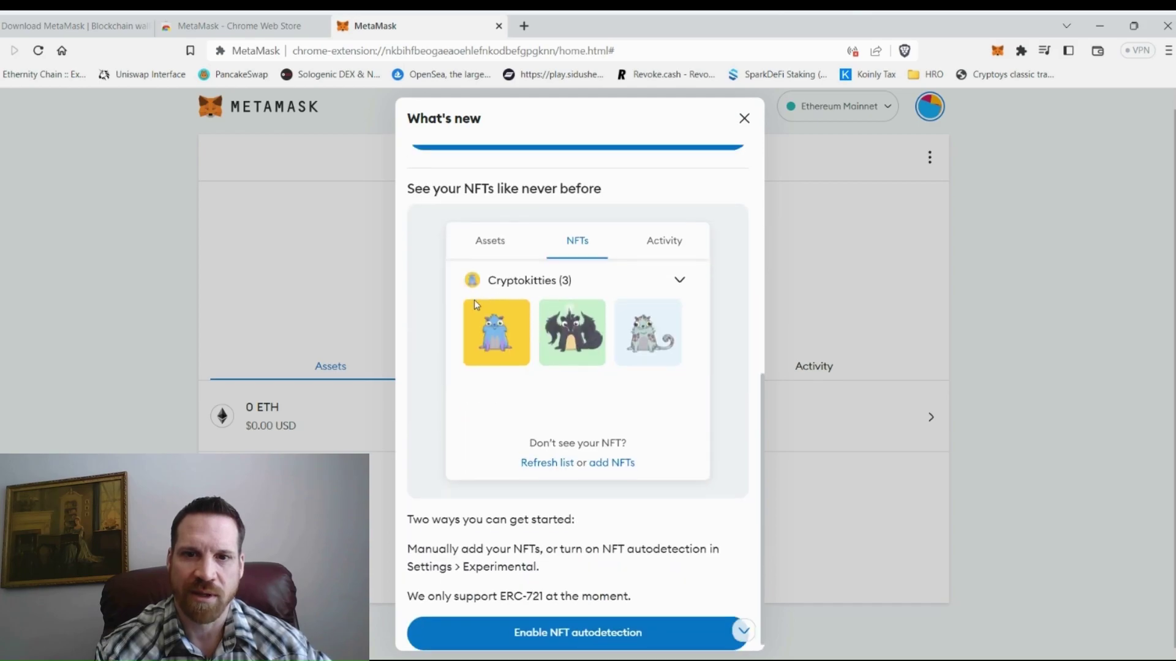
scroll(533, 370, "up", 4)
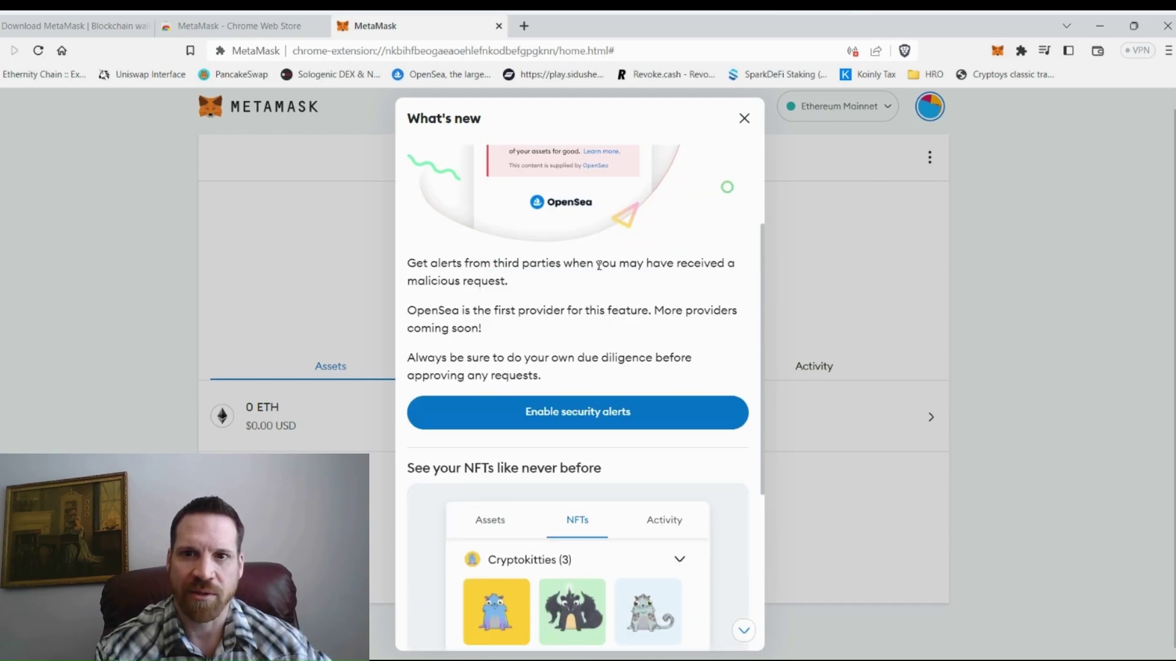
scroll(598, 265, "up", 2)
scroll(613, 264, "down", 1)
scroll(648, 265, "up", 1)
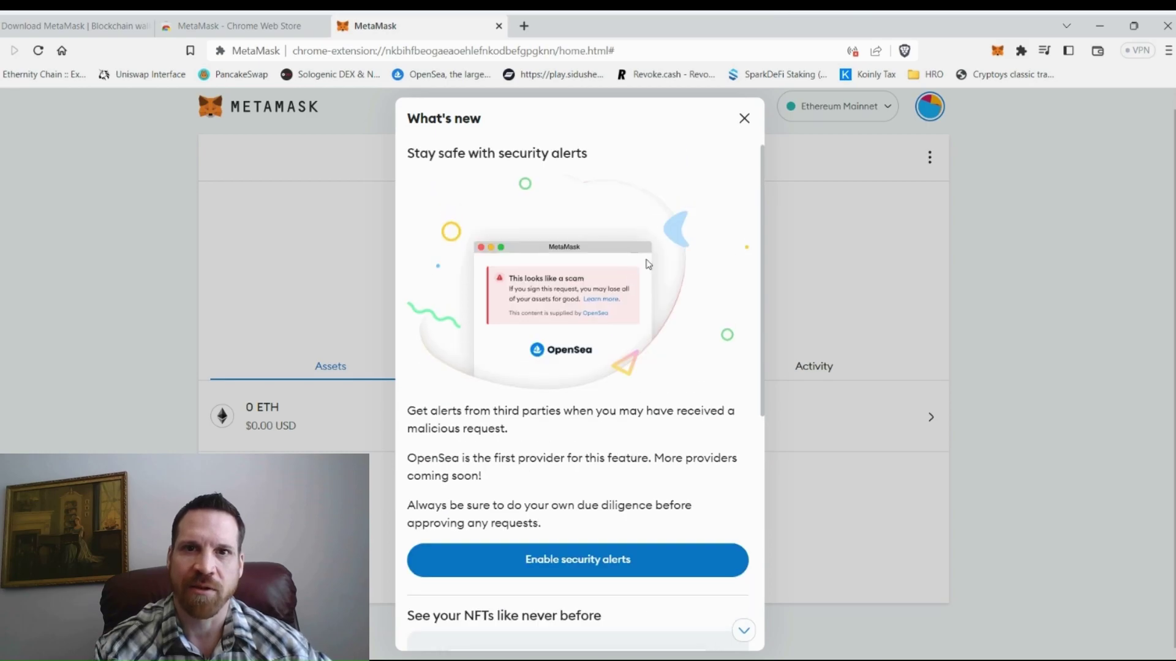
Step: Dismiss the What's new notice, copy the account address, and show the Networks list
left_click(744, 118)
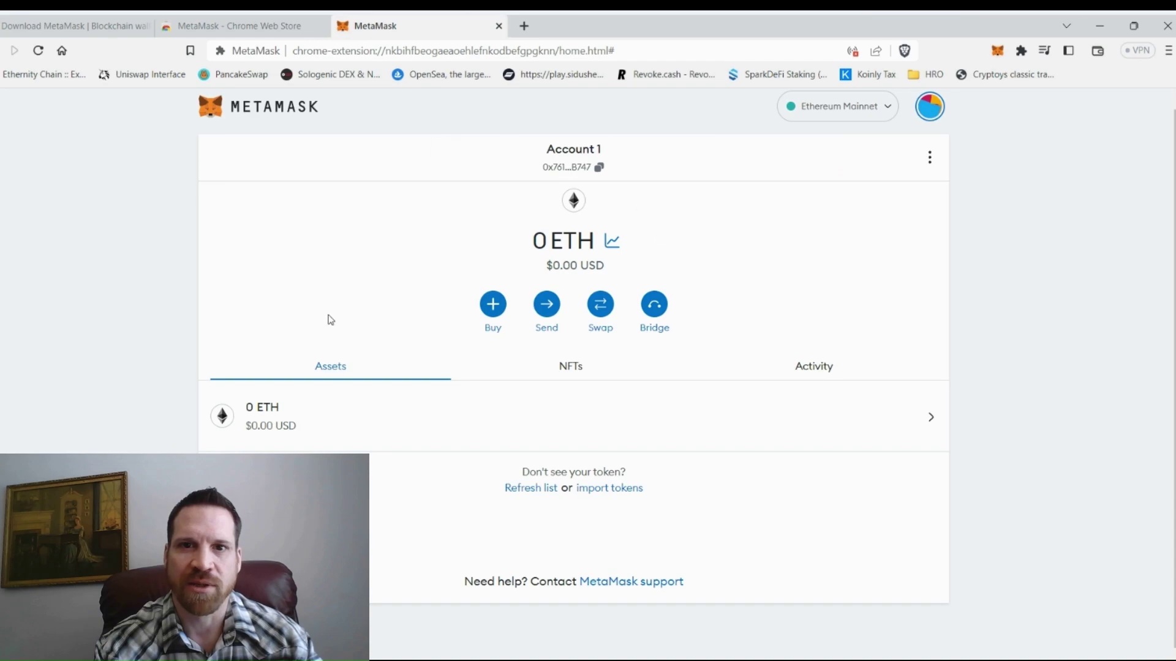
left_click(600, 172)
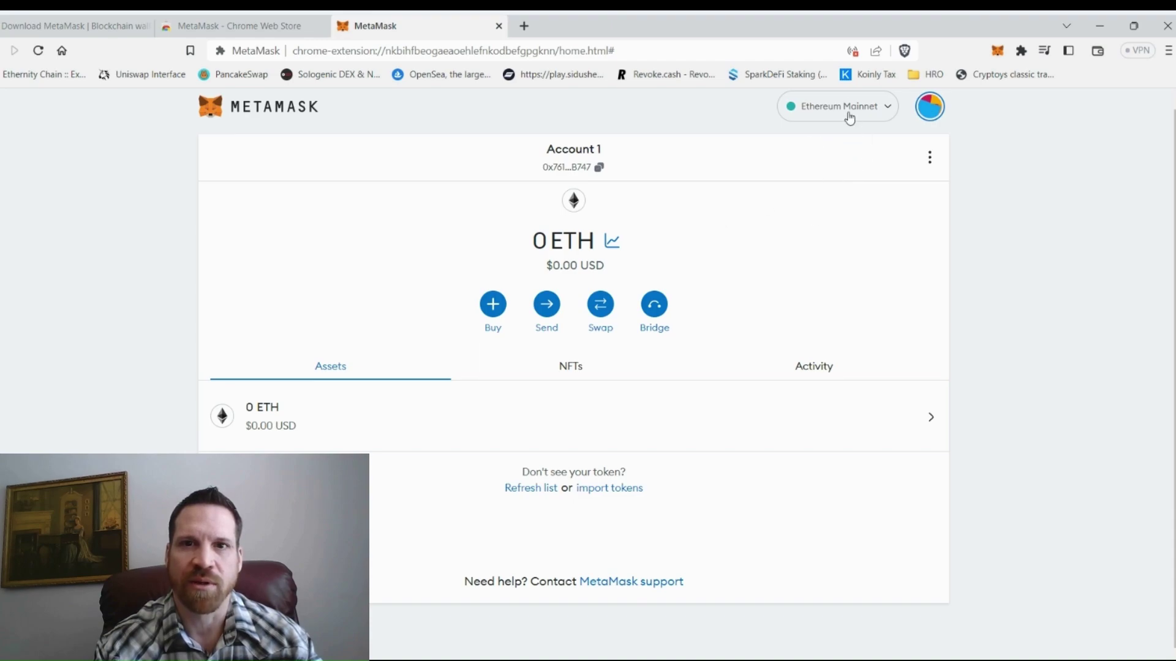
left_click(850, 118)
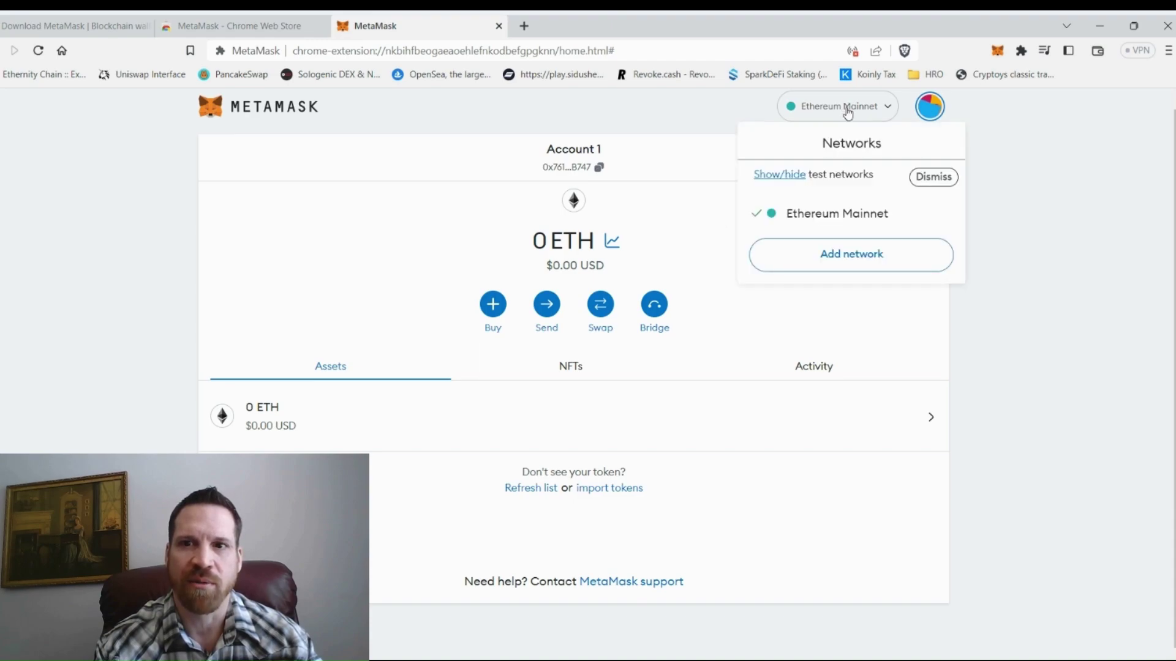
left_click(811, 111)
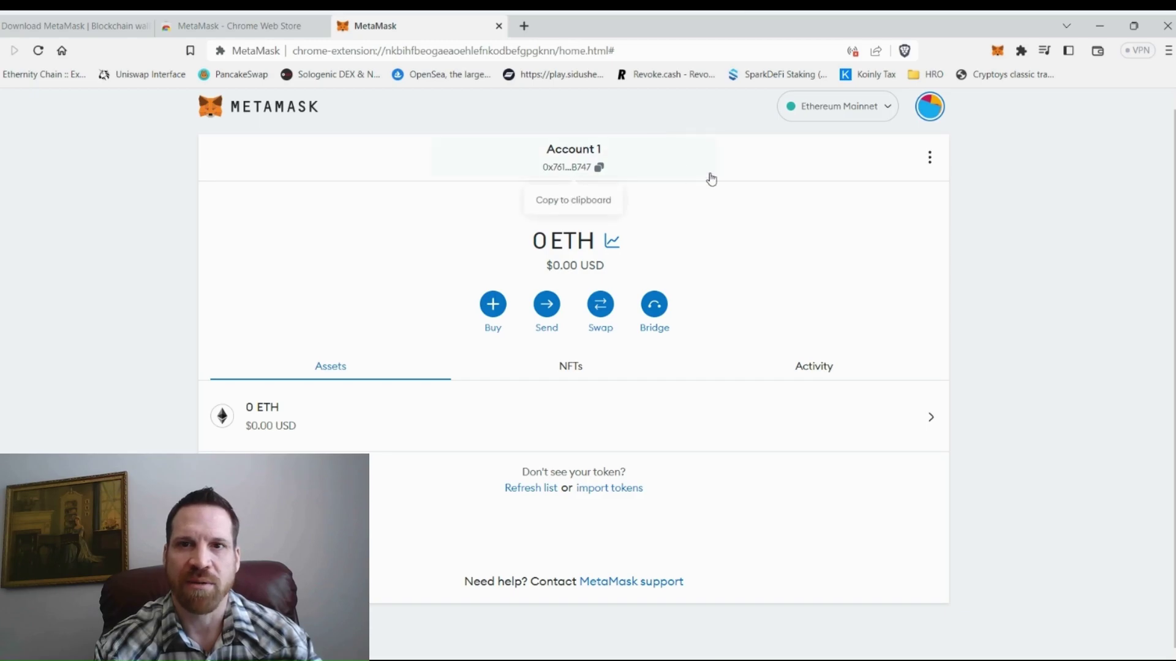
left_click(814, 109)
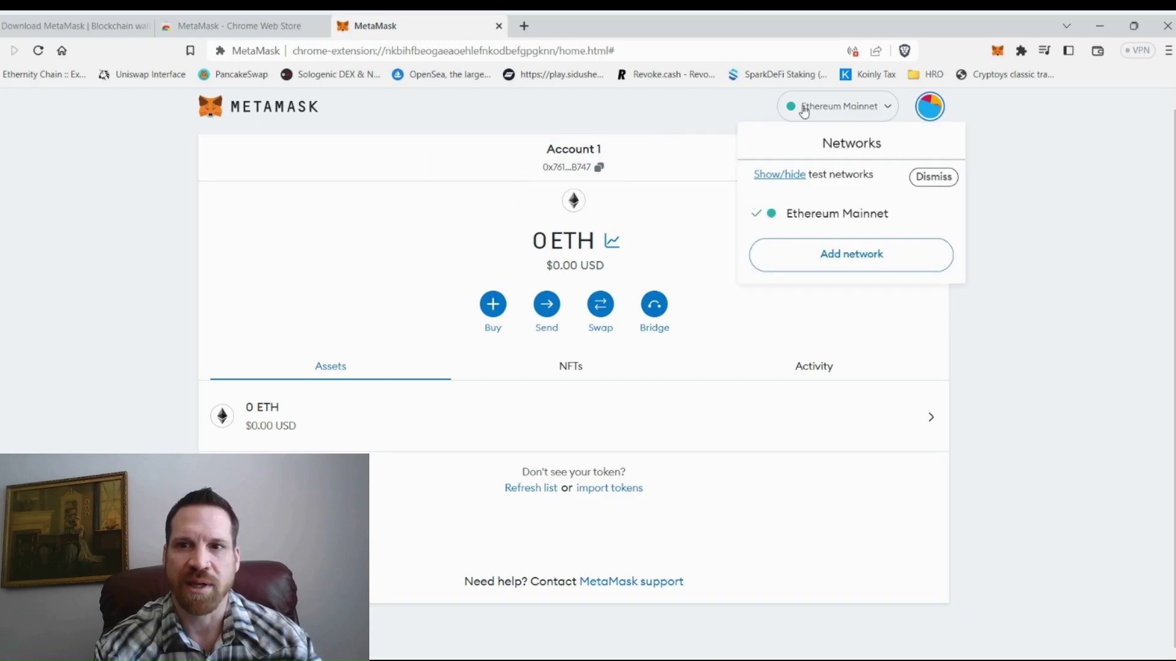
Step: Add BNB Smart Chain from the popular networks, approve it and switch to it
left_click(826, 256)
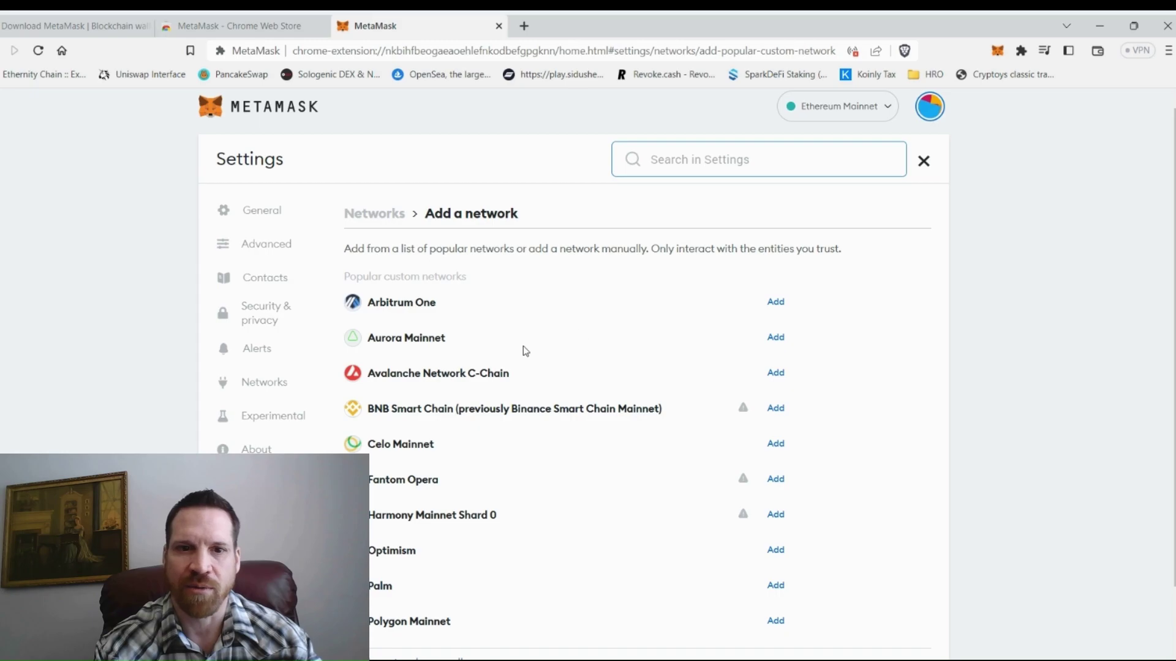
scroll(411, 301, "down", 2)
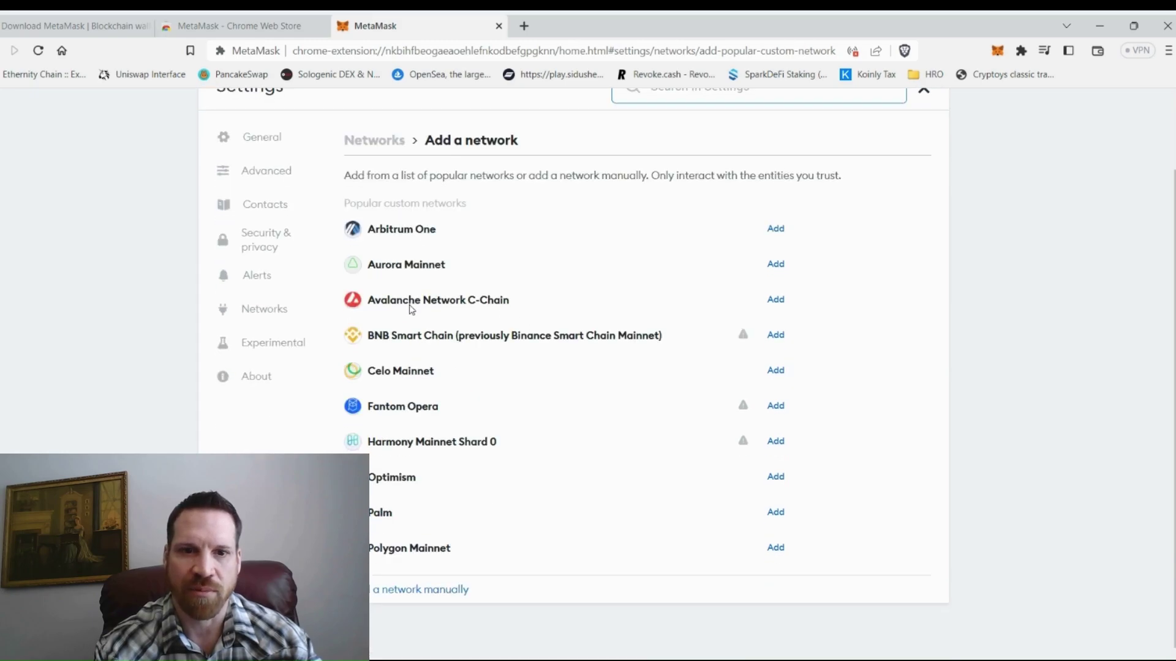
left_click(775, 336)
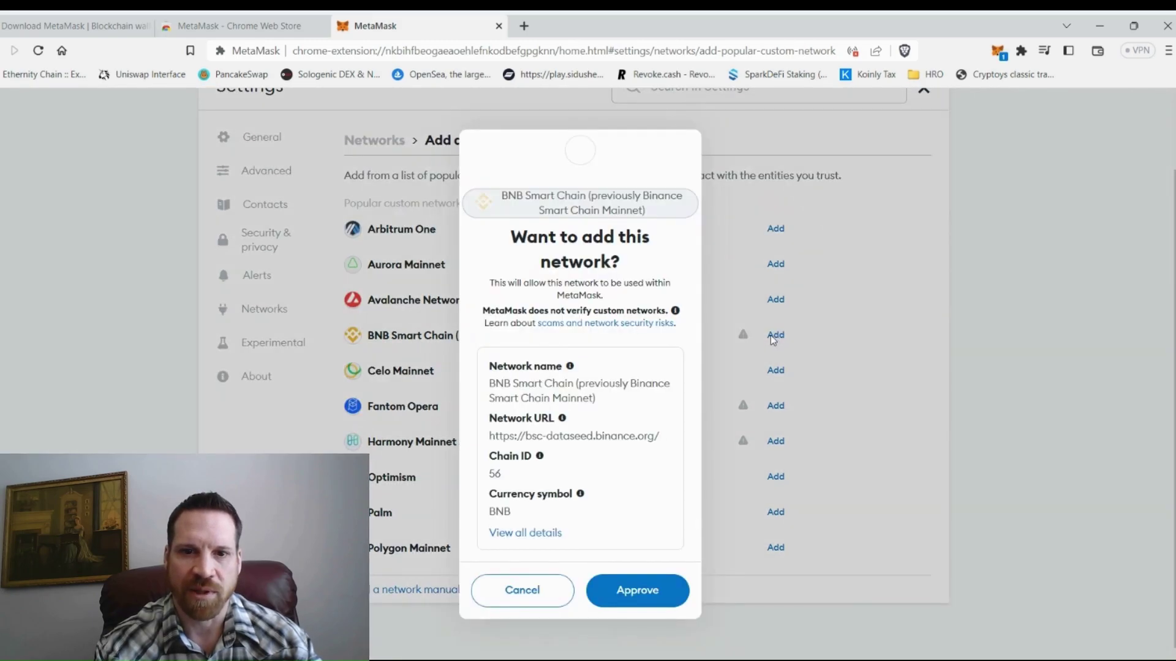
left_click(627, 589)
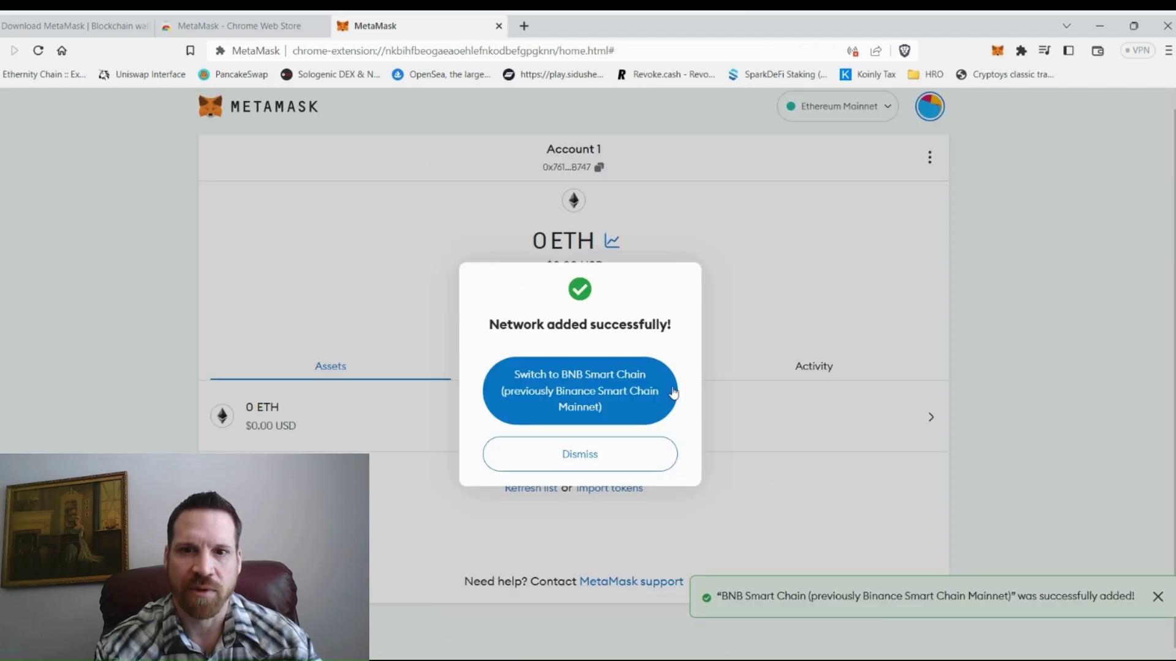
left_click(579, 391)
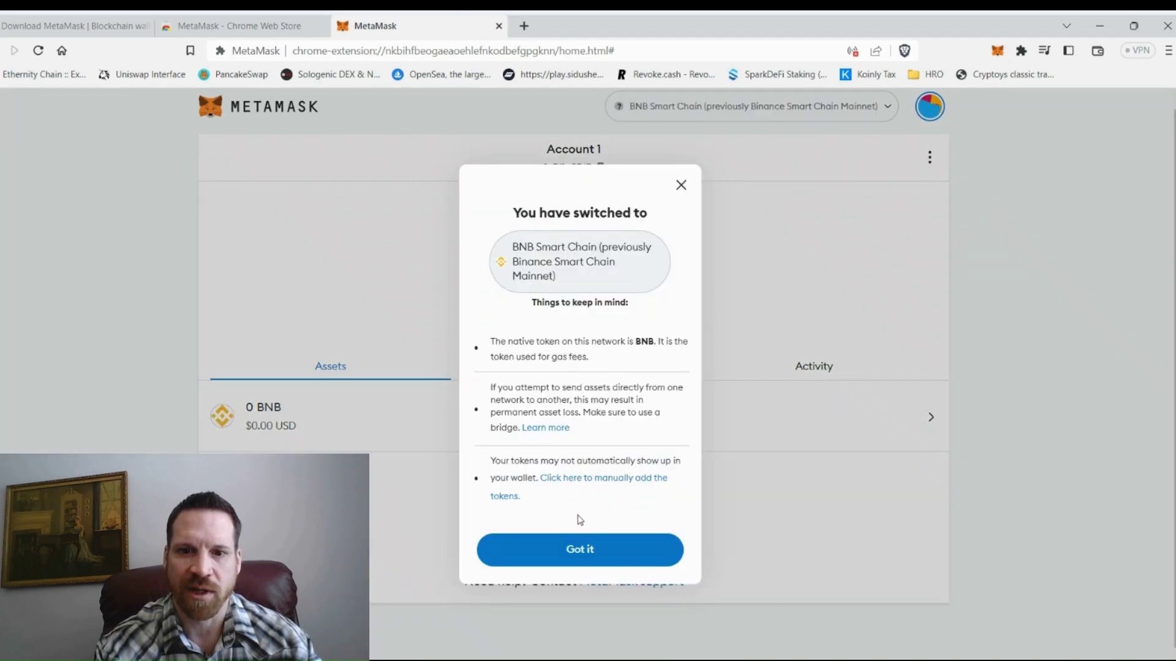
left_click(582, 550)
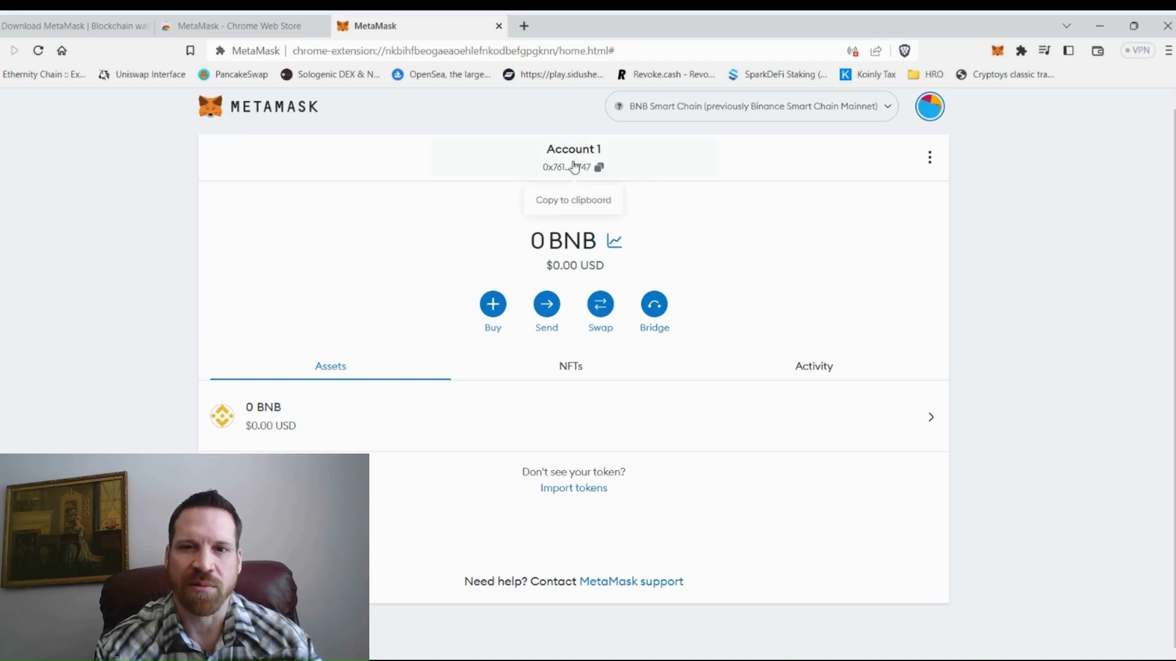
Step: Switch the wallet back to Ethereum Mainnet and close the networks list
scroll(790, 184, "up", 1)
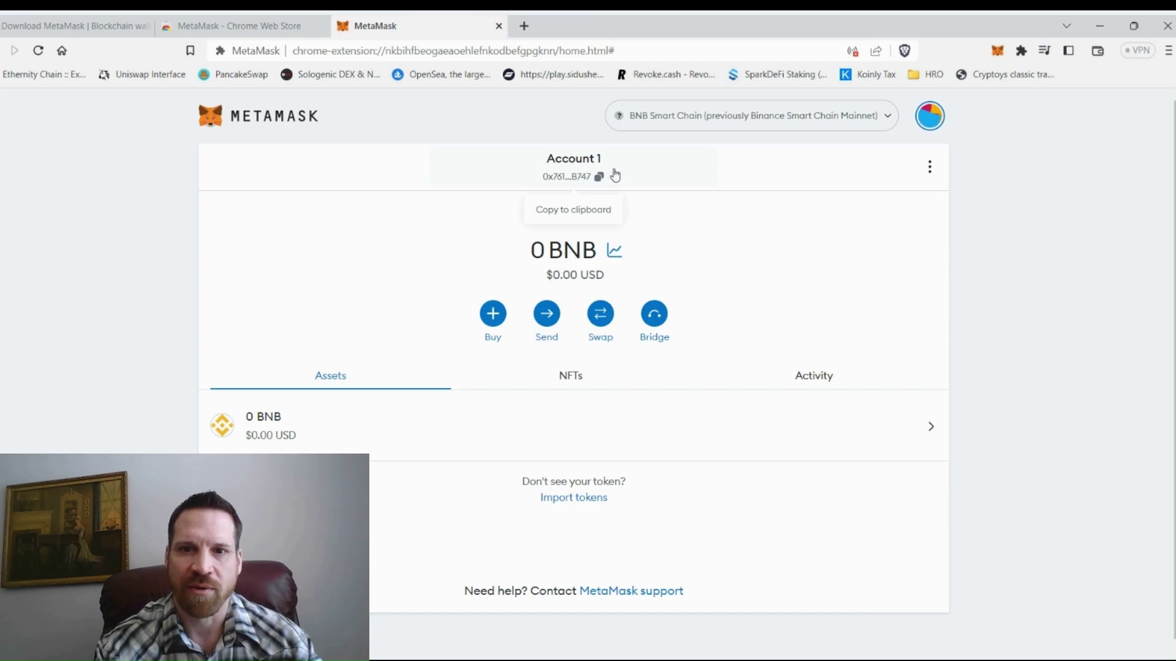
left_click(672, 120)
left_click(821, 237)
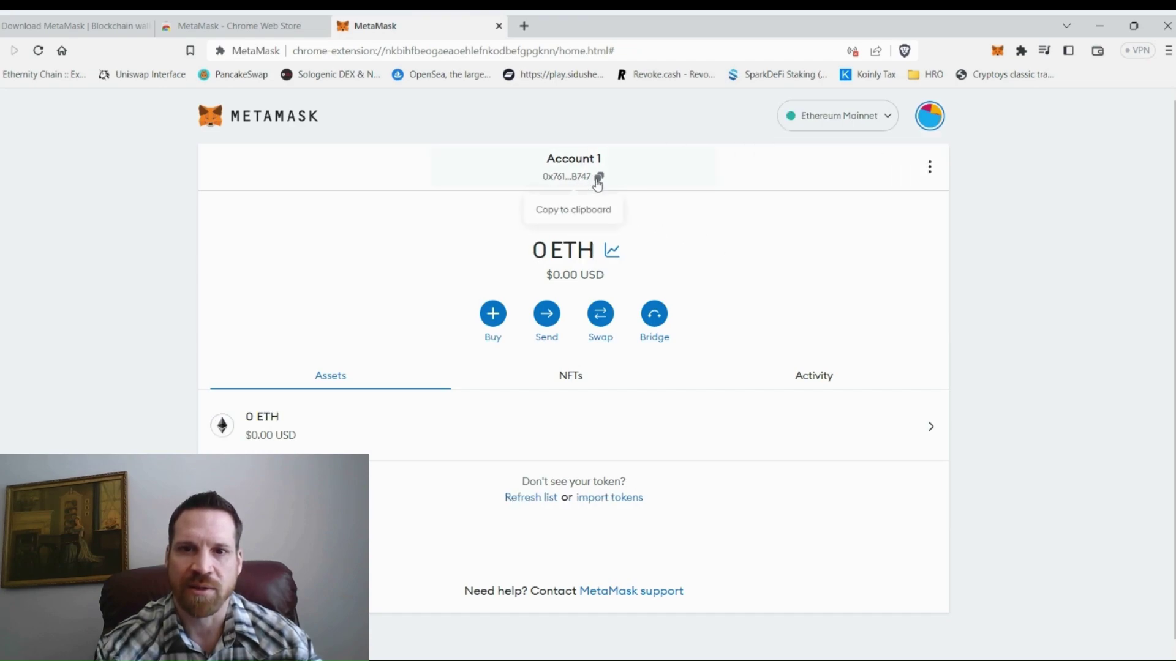
left_click(822, 122)
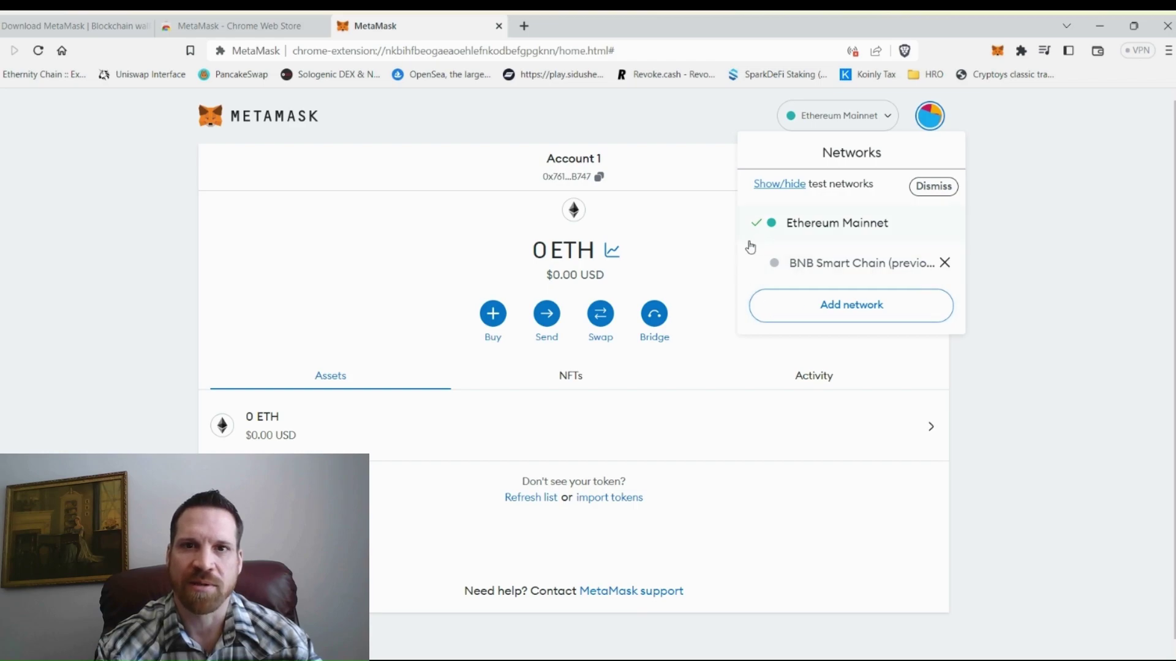
left_click(684, 174)
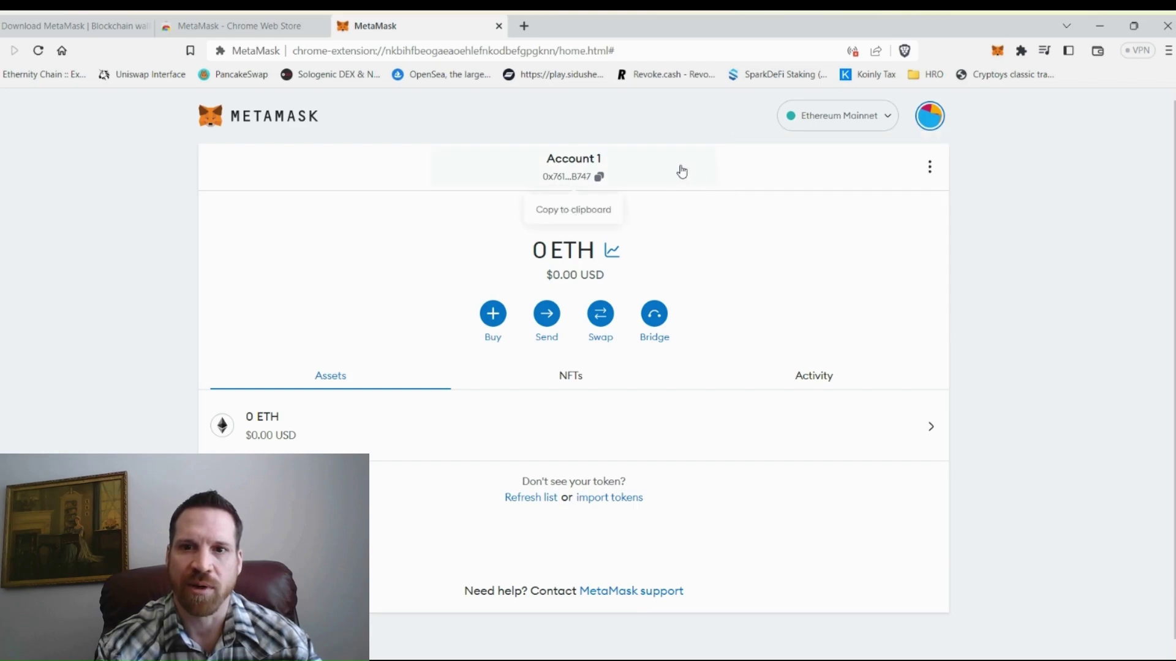
Step: Add Polygon Mainnet from the popular networks, approve it and switch to it
left_click(819, 131)
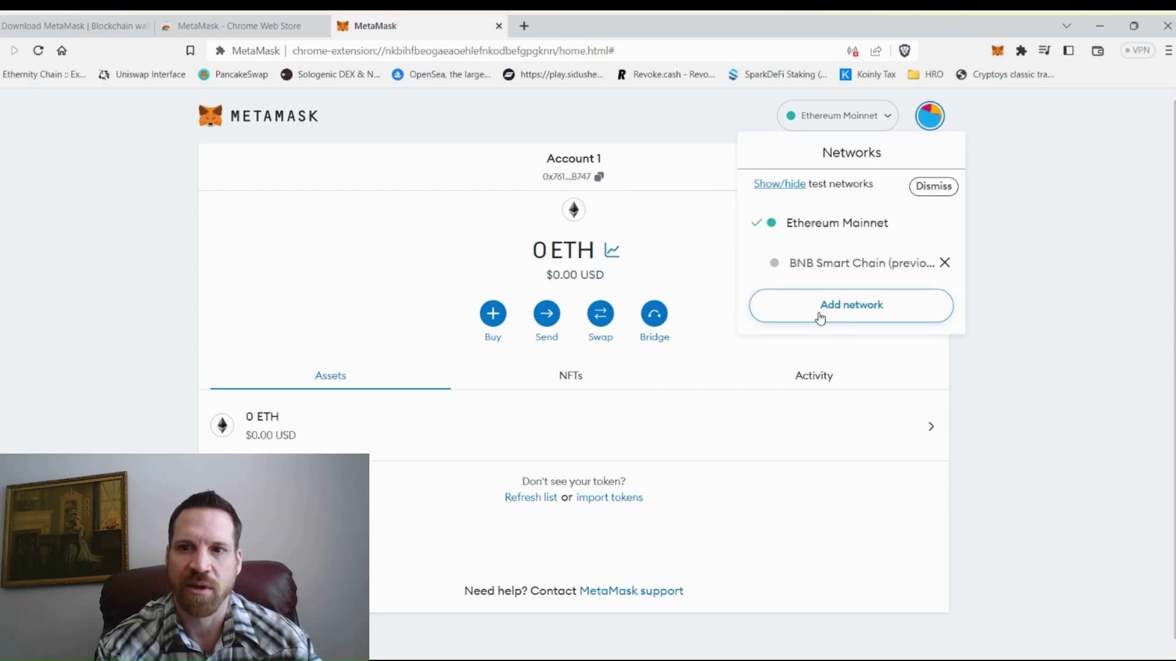
left_click(707, 194)
left_click(792, 129)
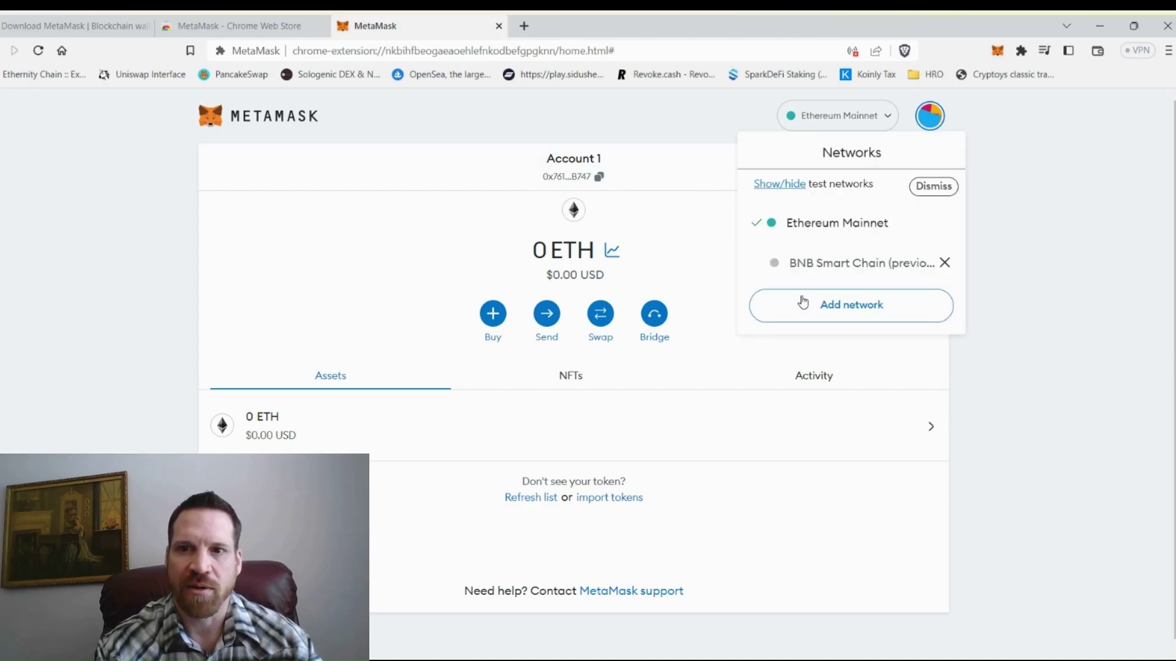
left_click(819, 309)
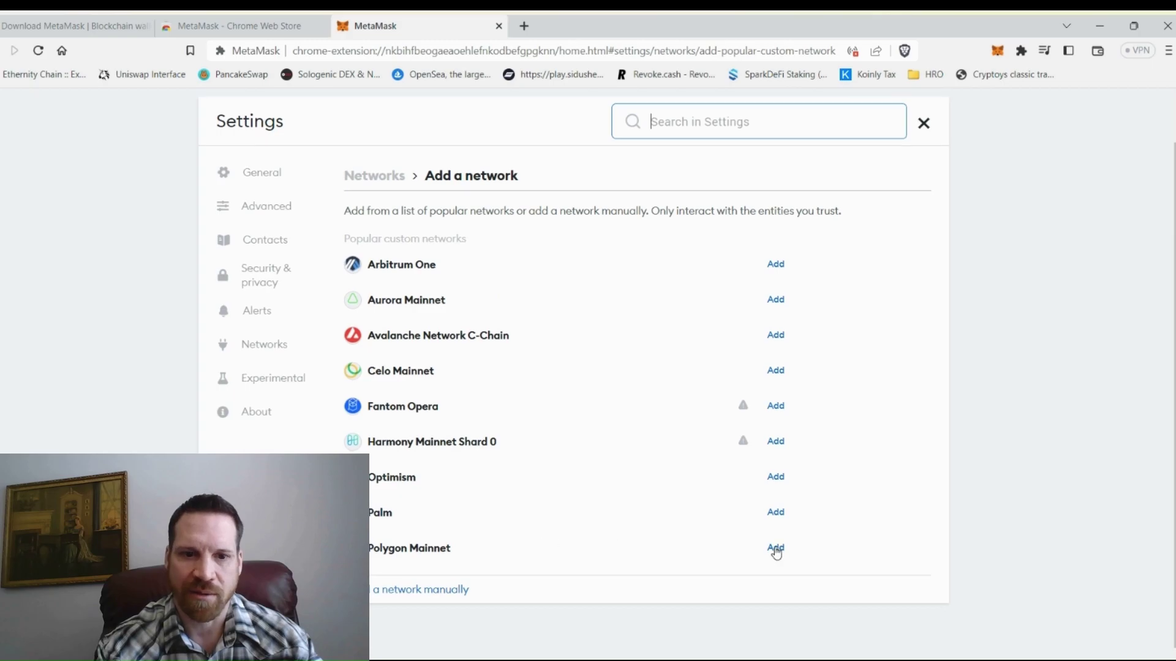
left_click(775, 548)
left_click(643, 583)
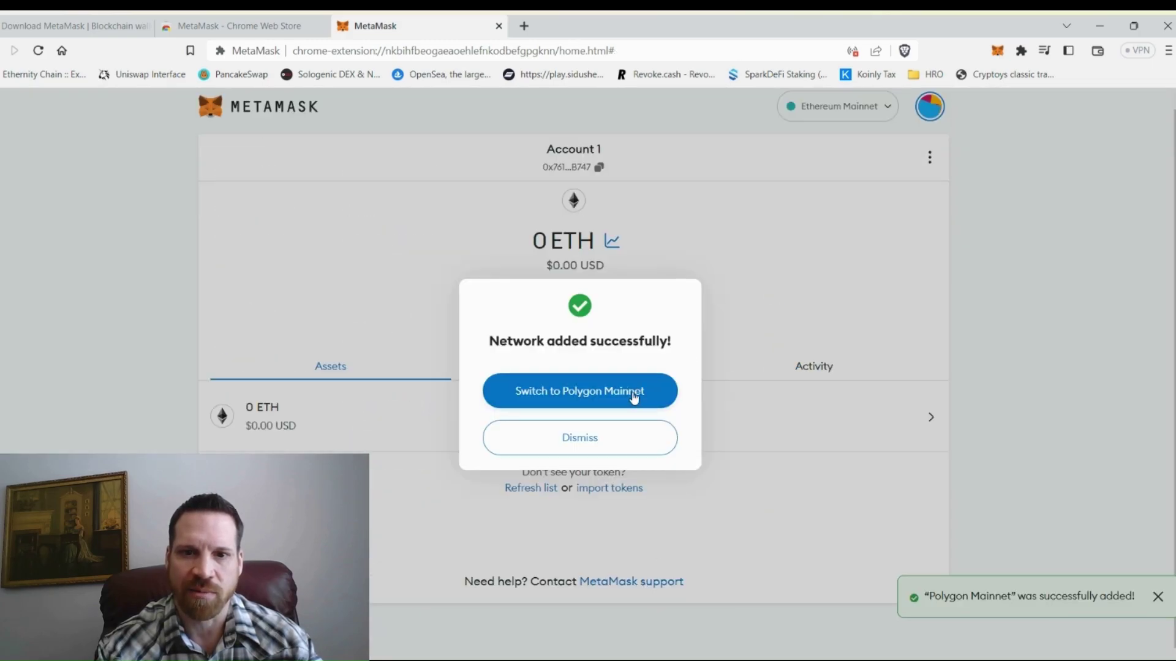
left_click(634, 392)
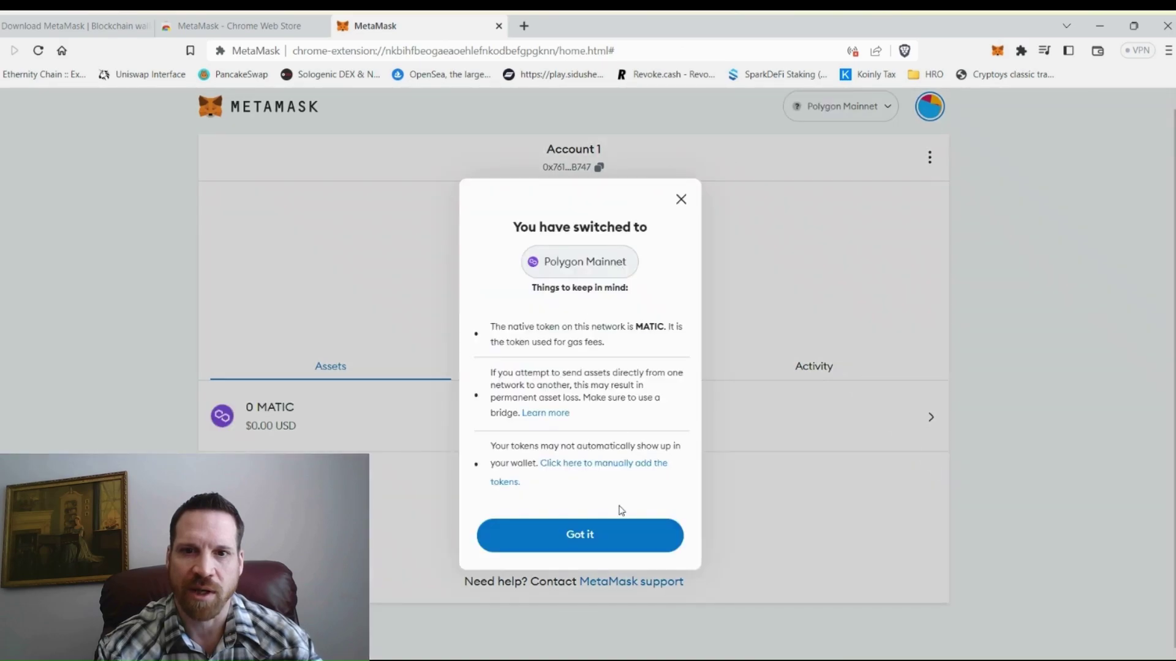
Step: Dismiss the network switch notice and reselect Ethereum Mainnet
left_click(616, 536)
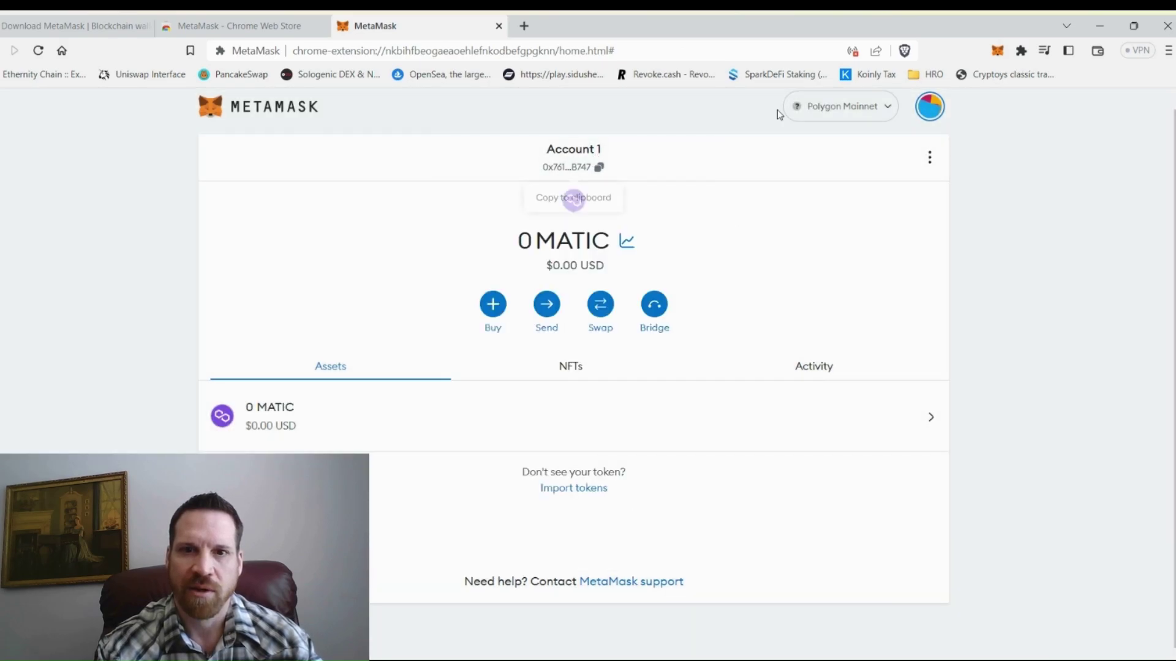
left_click(809, 114)
left_click(795, 226)
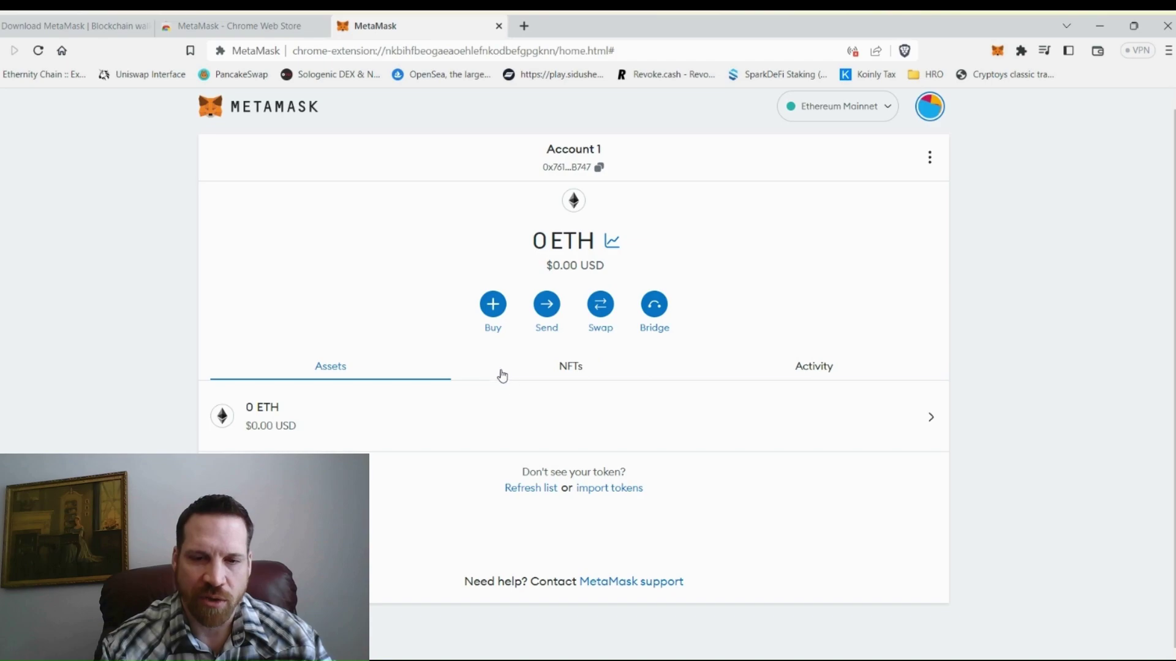
left_click(588, 371)
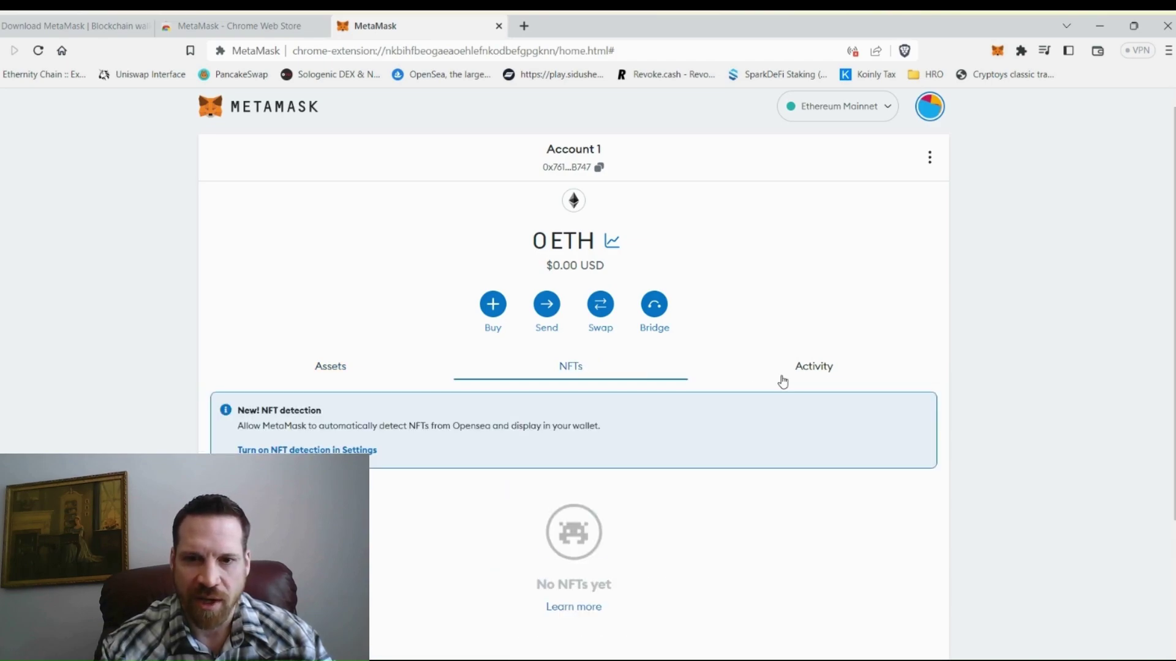
left_click(816, 377)
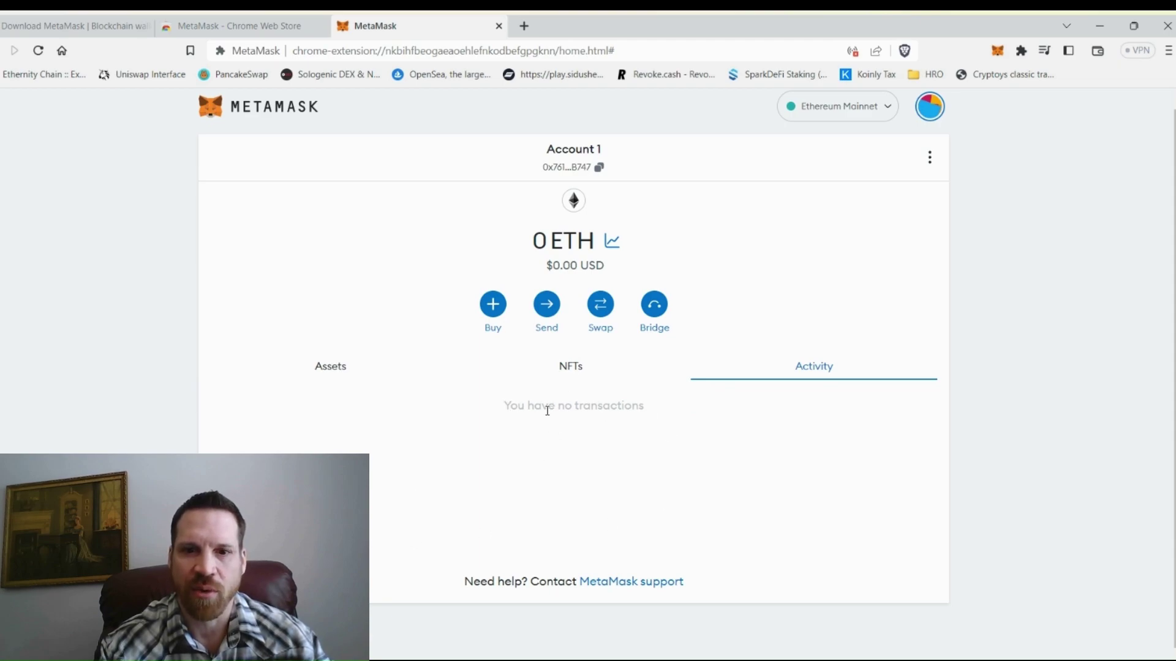
left_click(340, 381)
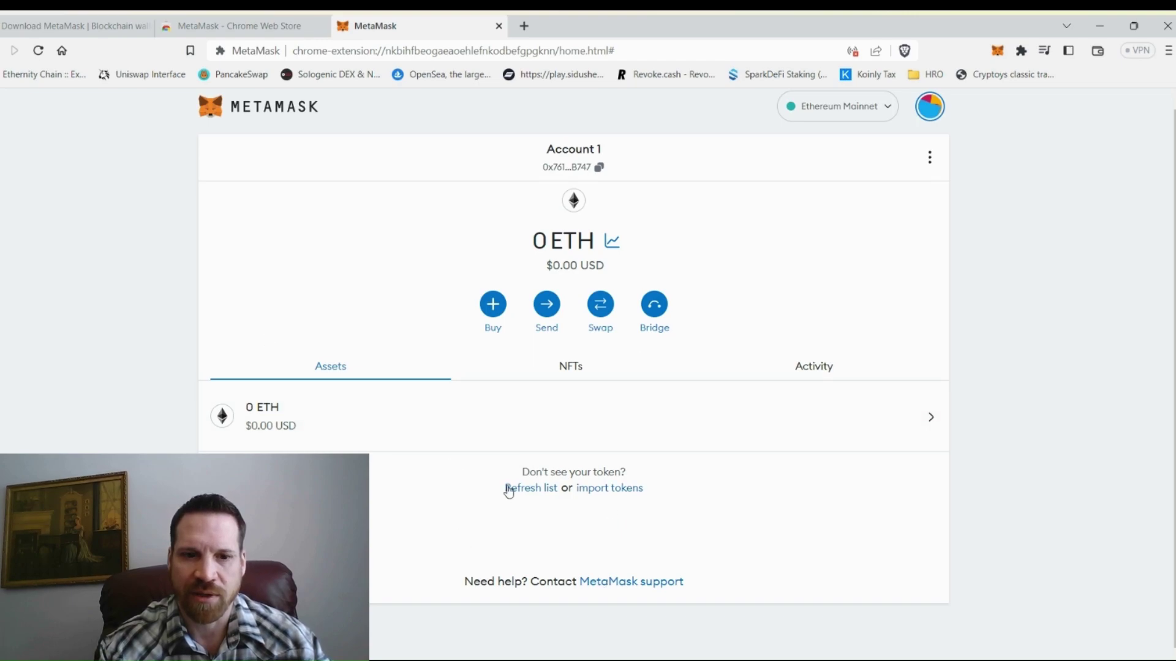
Step: Import USD Coin (USDC) via a 'usdc' token search, then return to Account 1
left_click(608, 490)
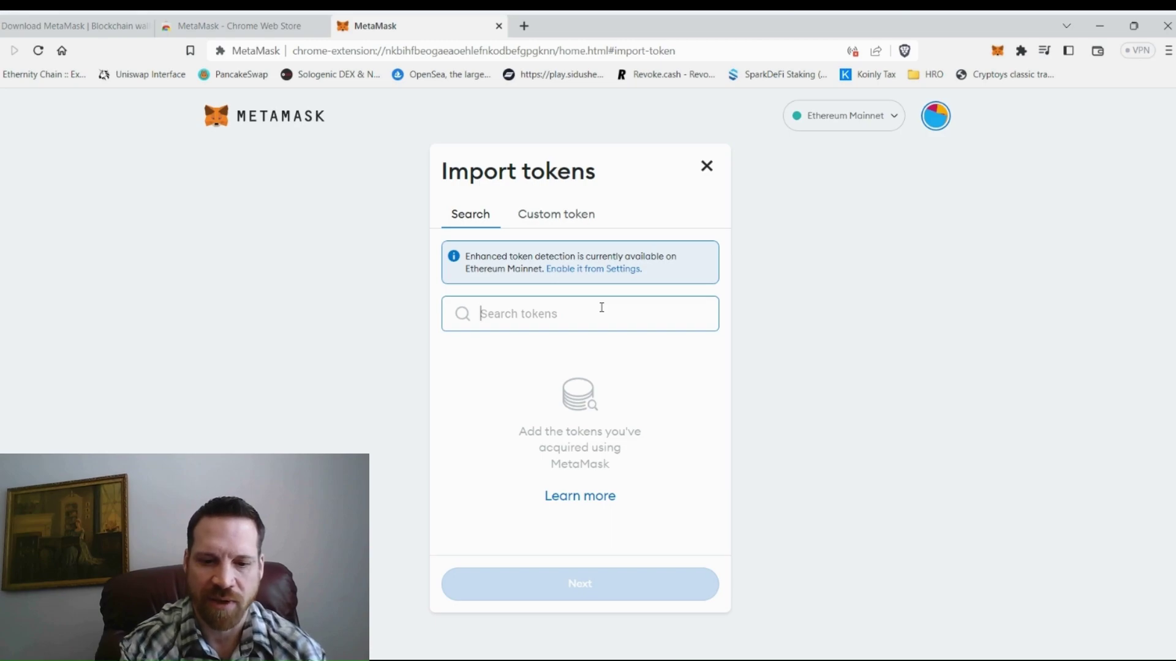
type("usdc")
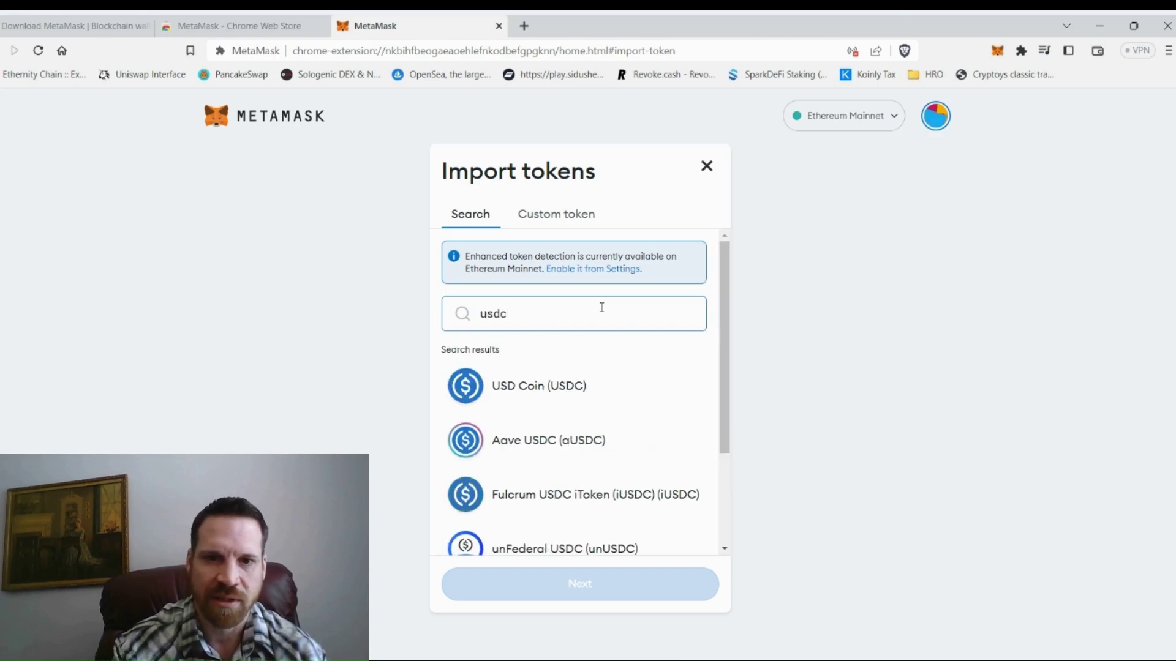
left_click(557, 387)
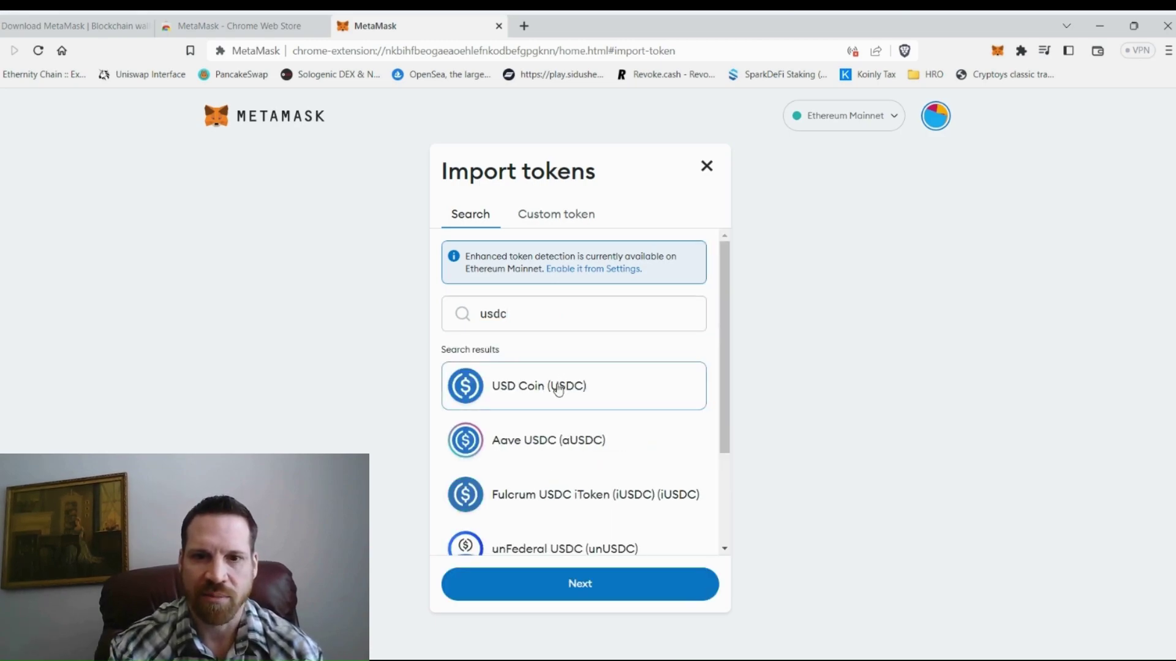
left_click(590, 586)
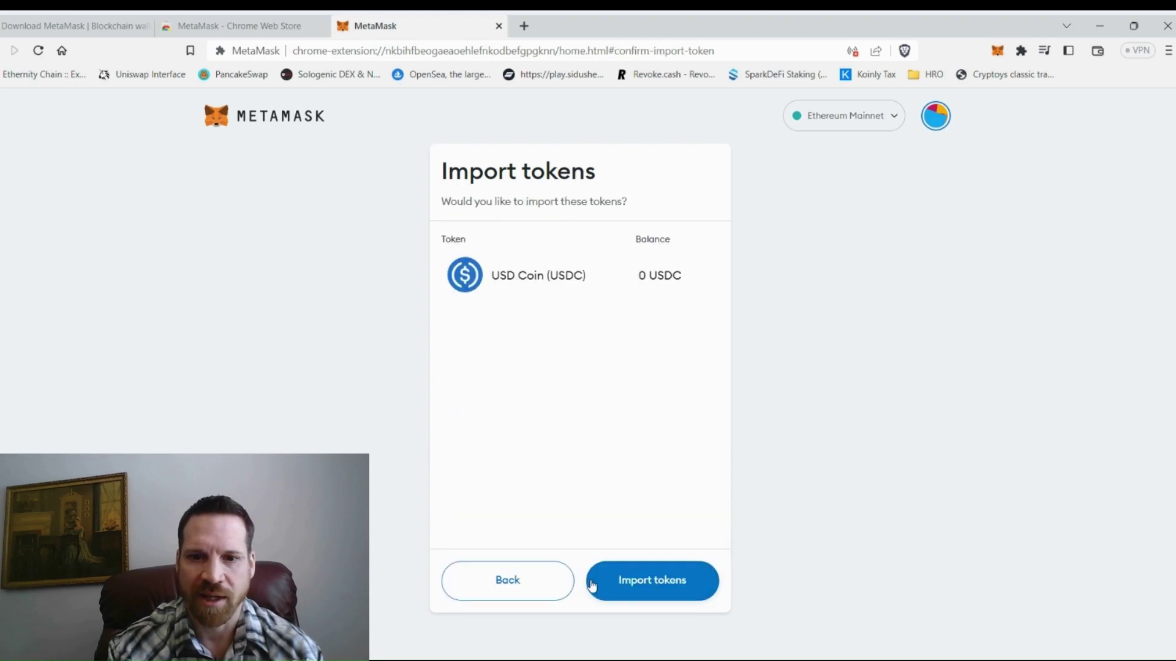
left_click(637, 586)
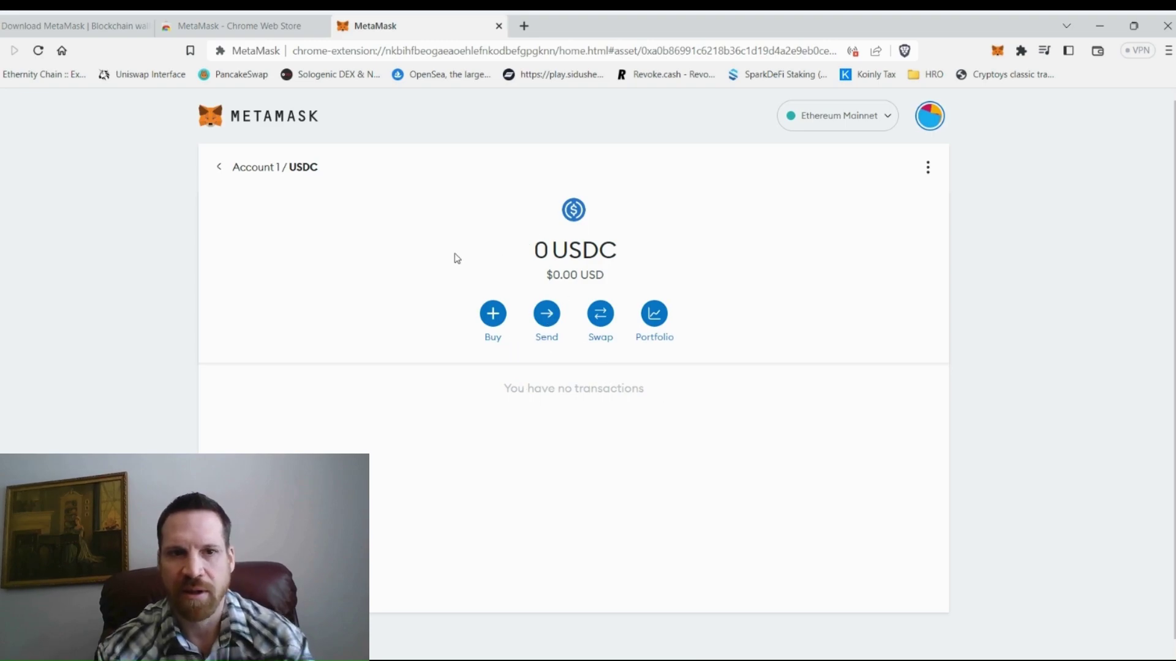
left_click(251, 177)
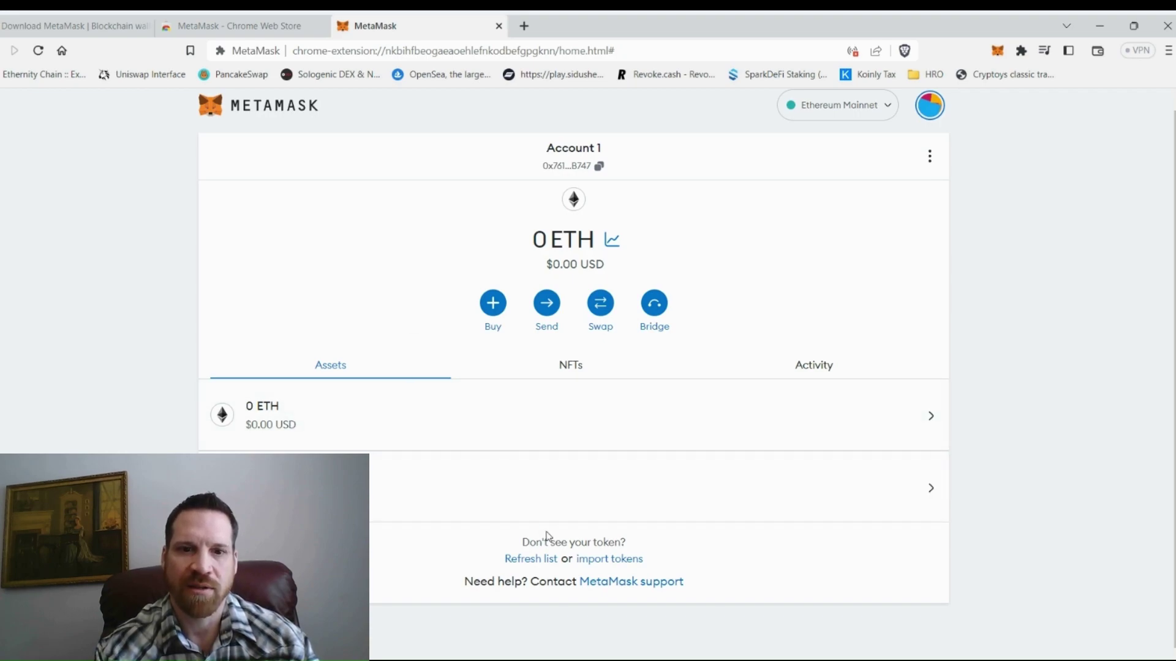
Step: Open the Sidus price page on CoinGecko in a new tab, then return to MetaMask
left_click(524, 26)
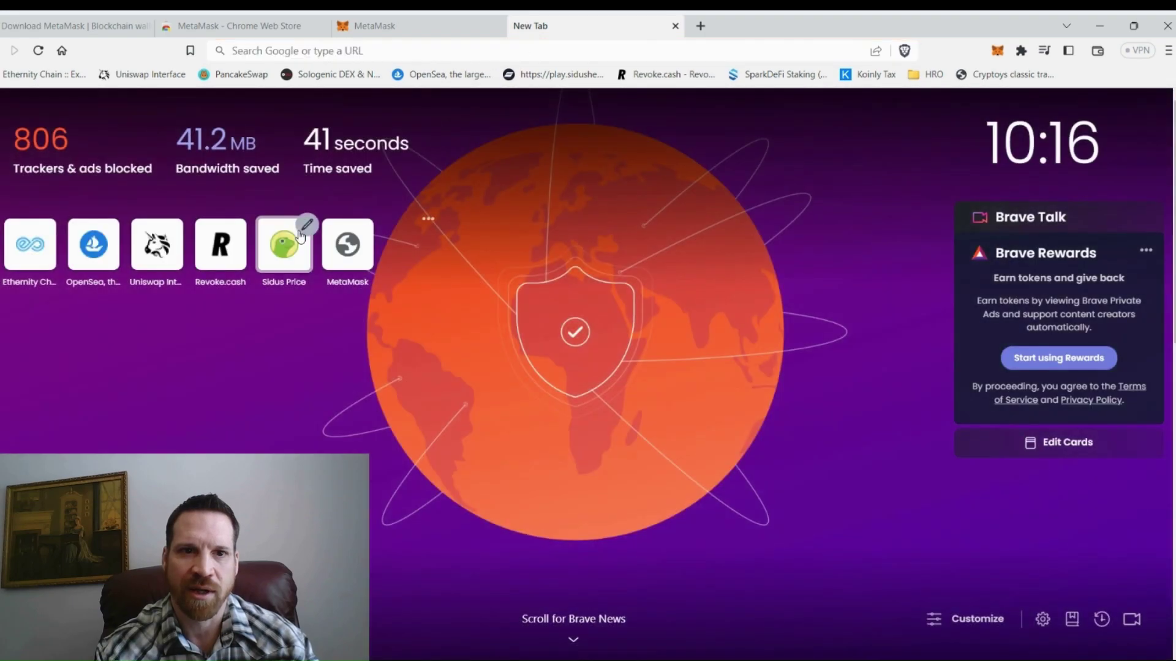
left_click(307, 224)
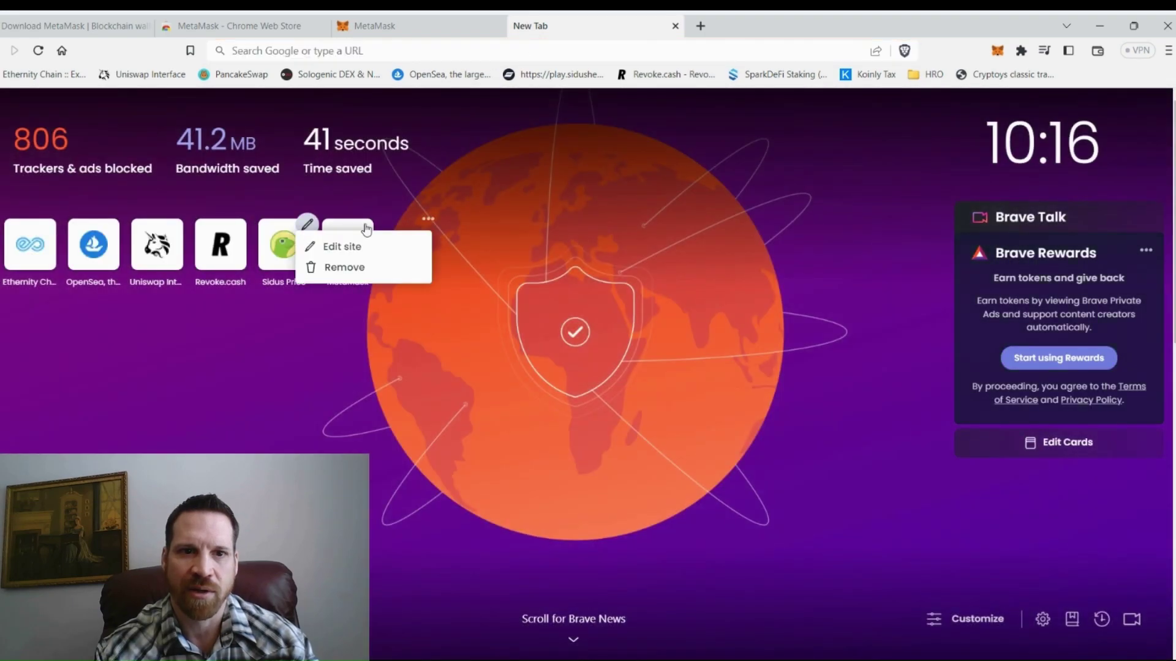
left_click(283, 249)
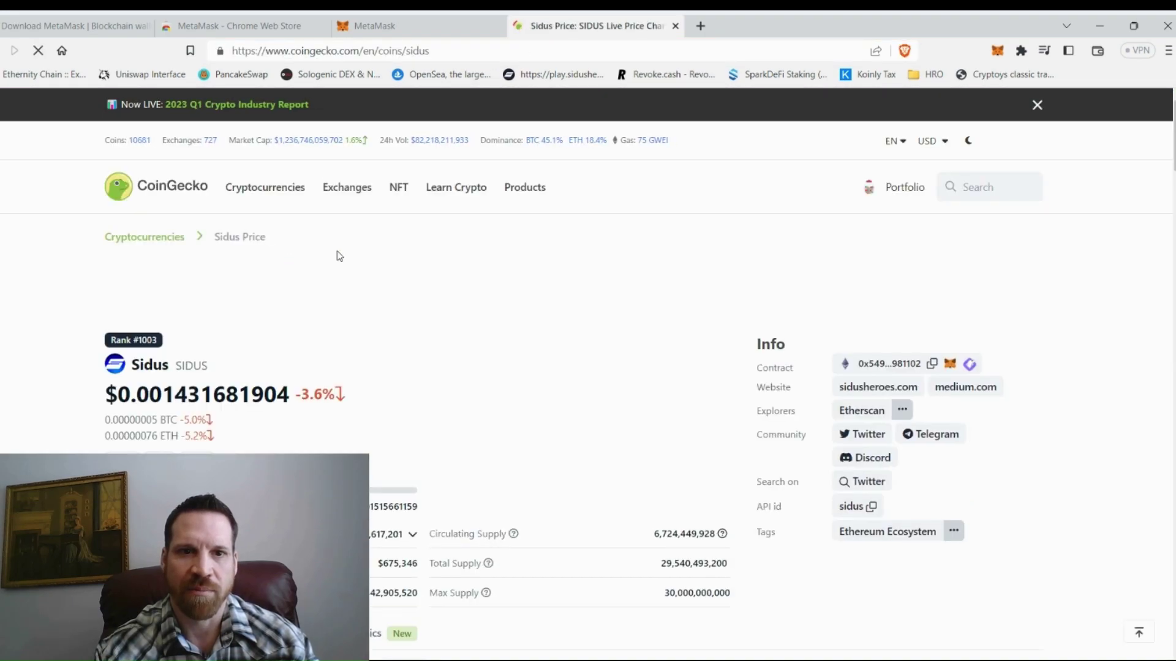
scroll(323, 285, "down", 3)
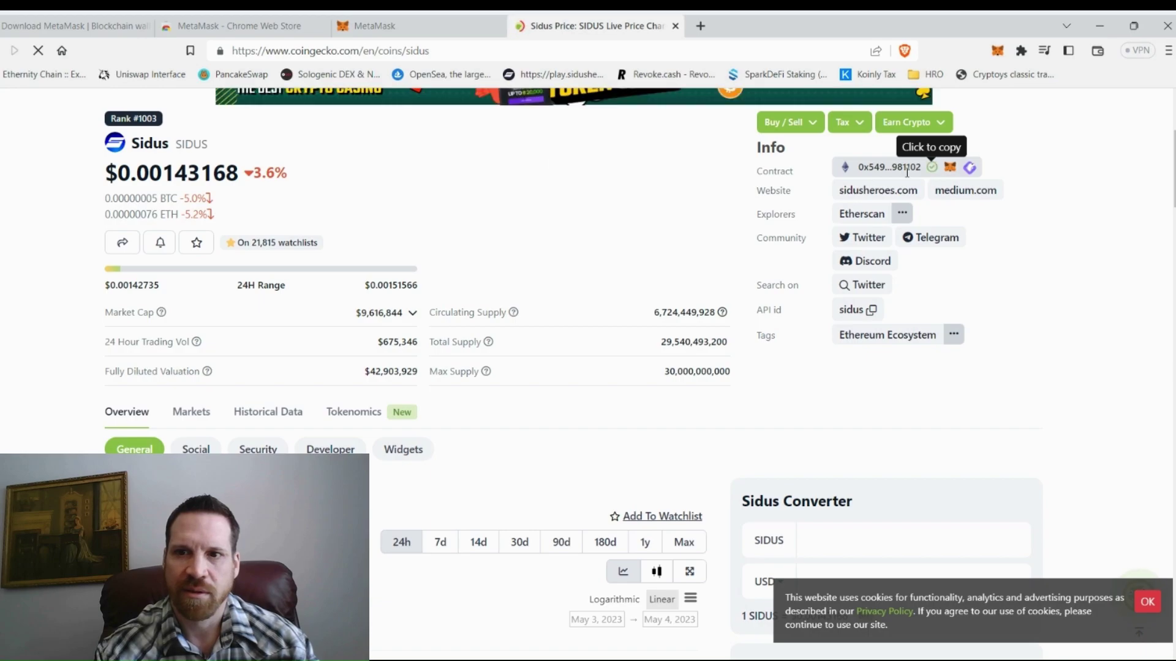
left_click(423, 24)
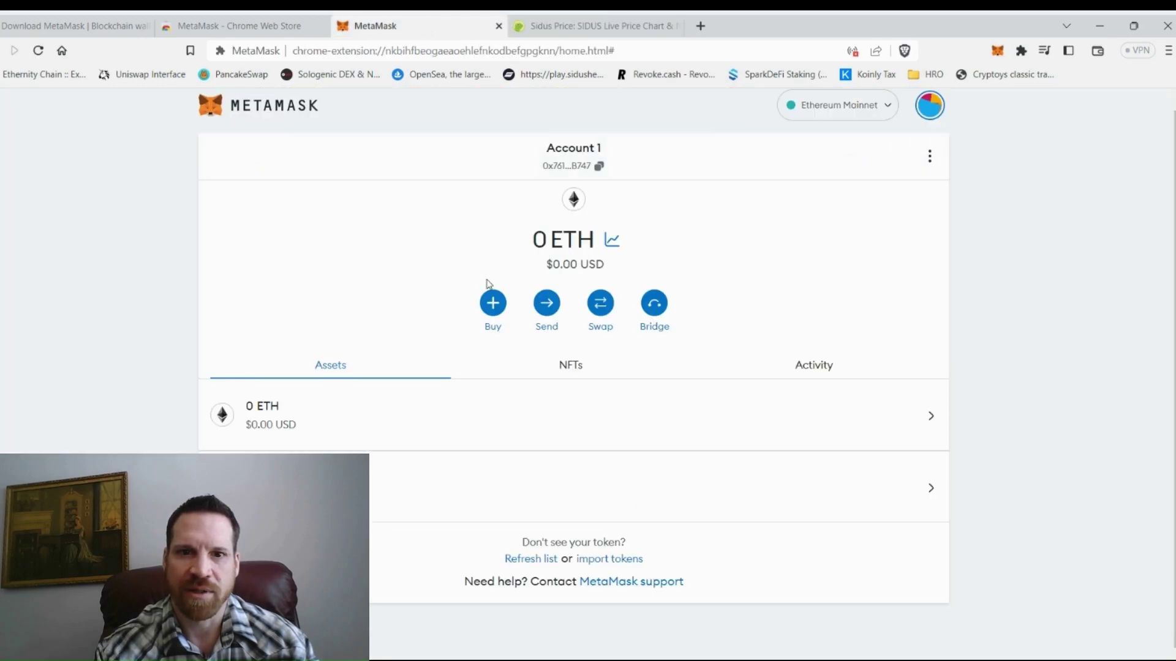
Step: Search 'sidus' in token import, then switch to the Custom token form
left_click(601, 560)
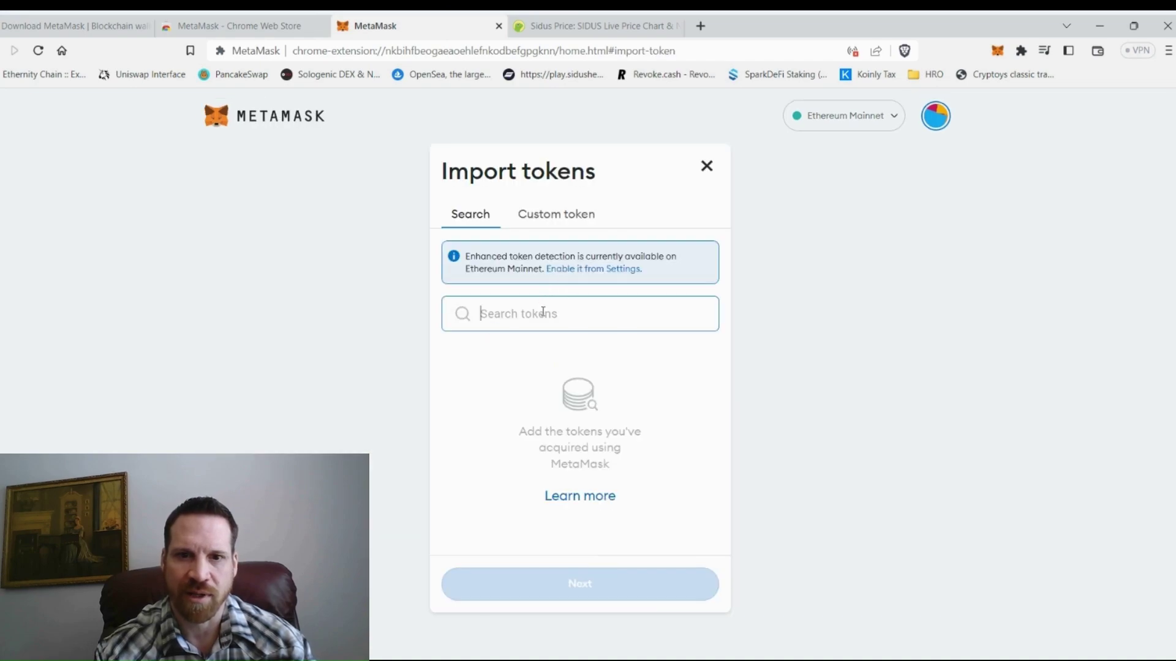
type("sidus")
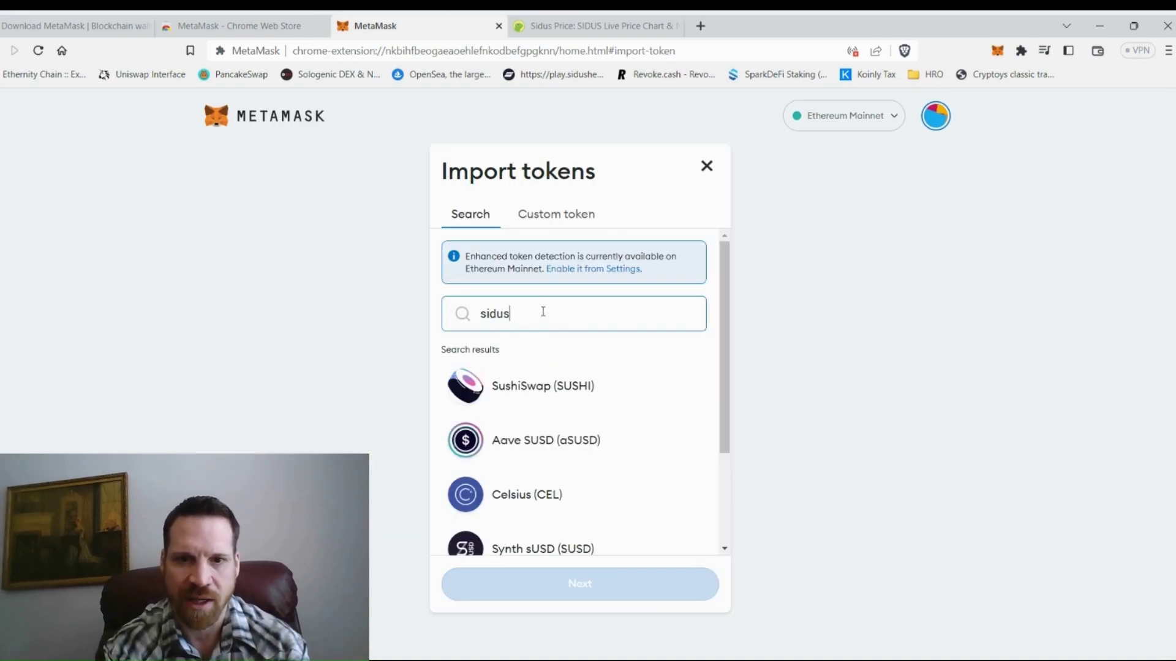
double_click(542, 312)
scroll(538, 374, "down", 2)
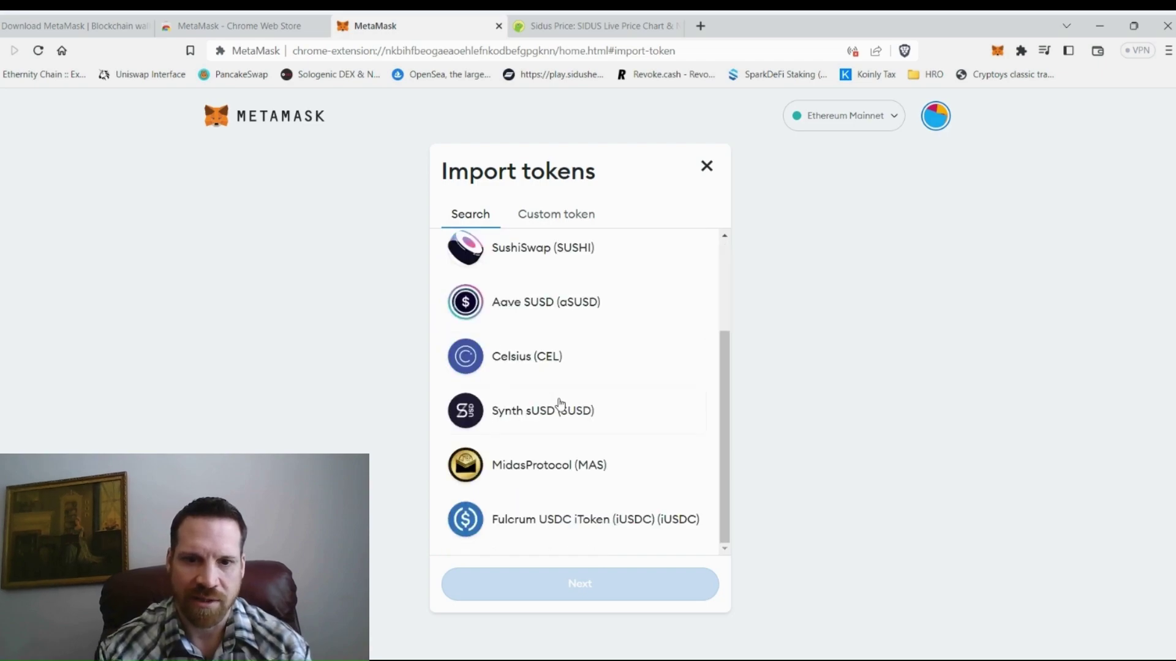
scroll(559, 411, "up", 2)
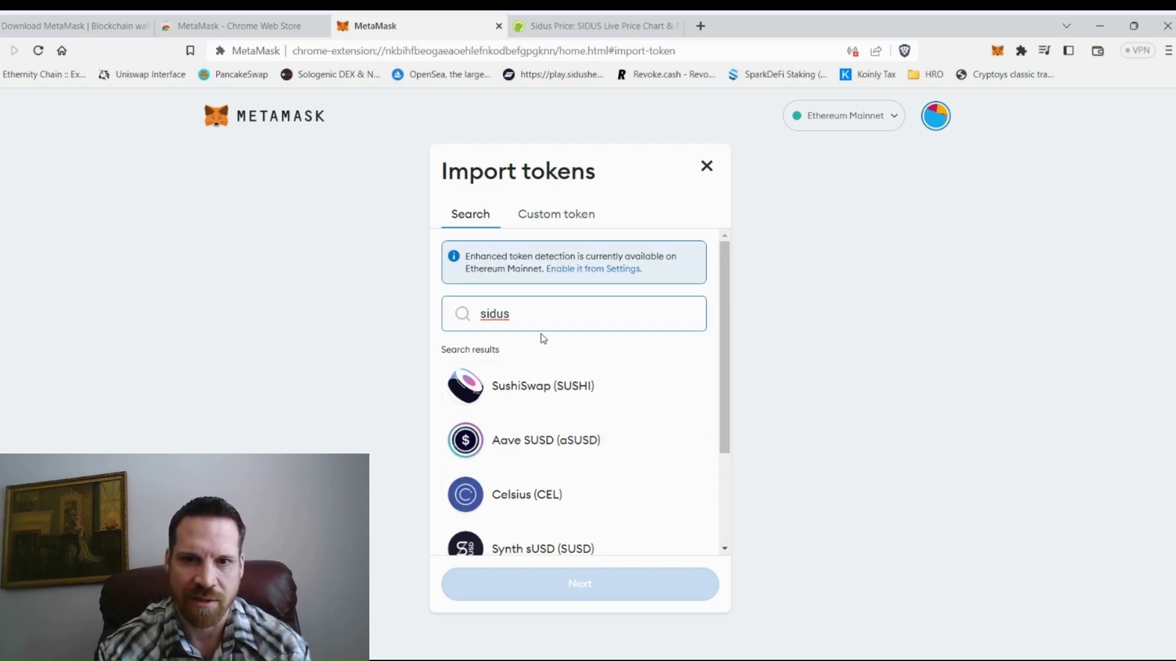
left_click(550, 224)
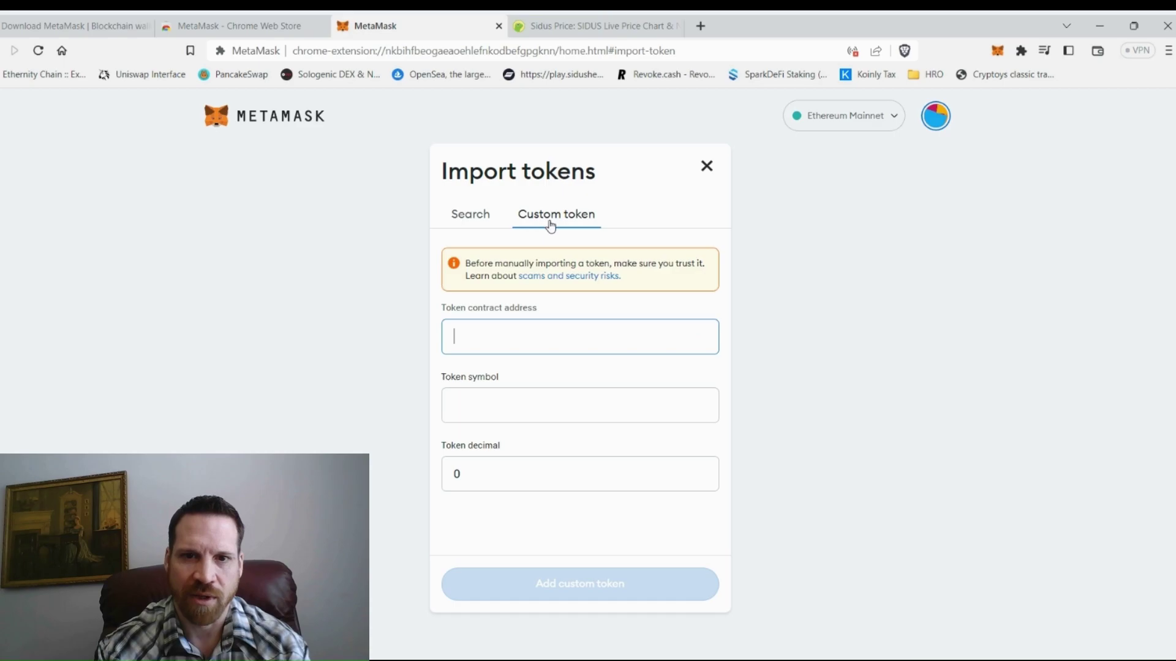
Step: Copy the Sidus contract address from CoinGecko and paste it into the contract field
left_click(580, 27)
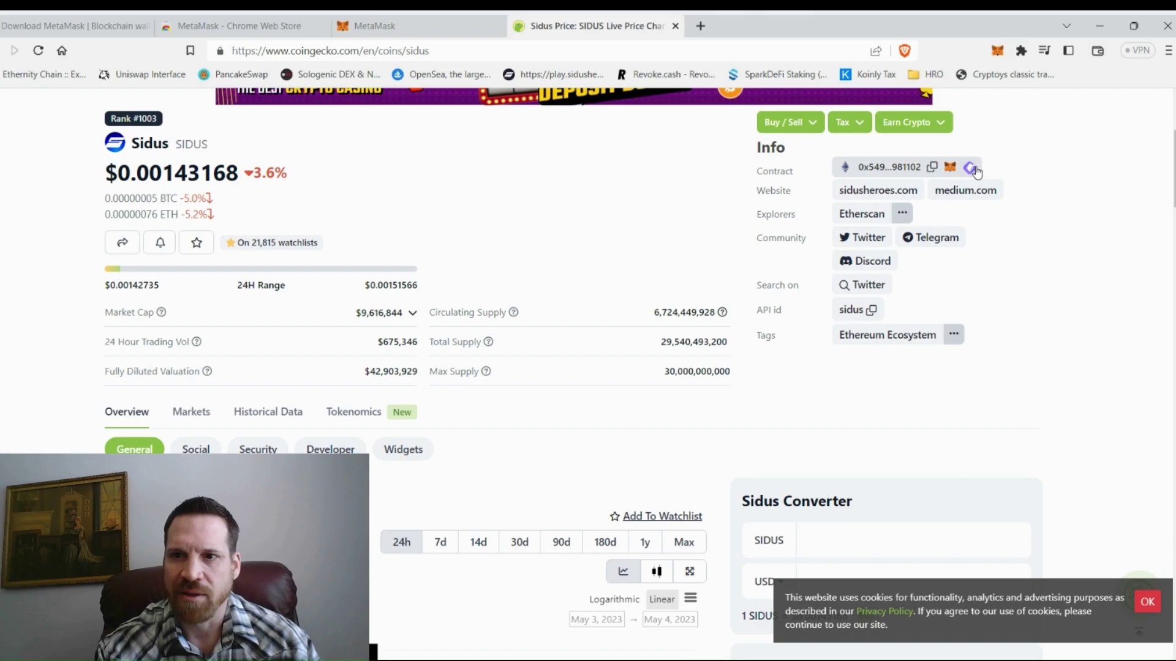
left_click(932, 170)
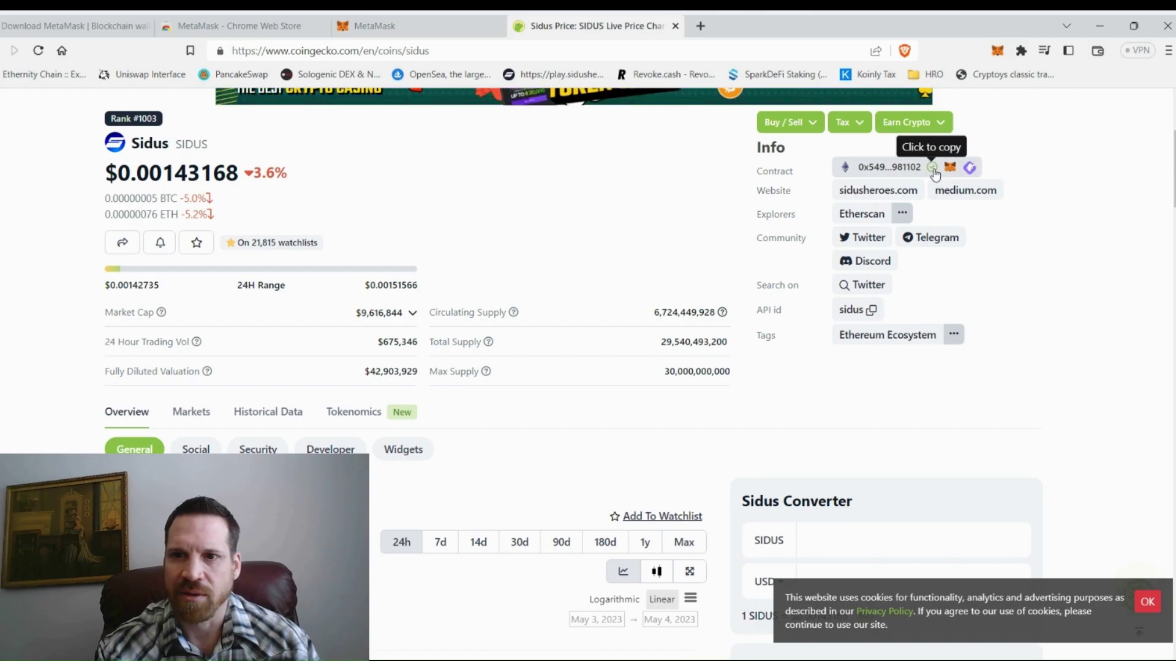
left_click(433, 30)
left_click(459, 344)
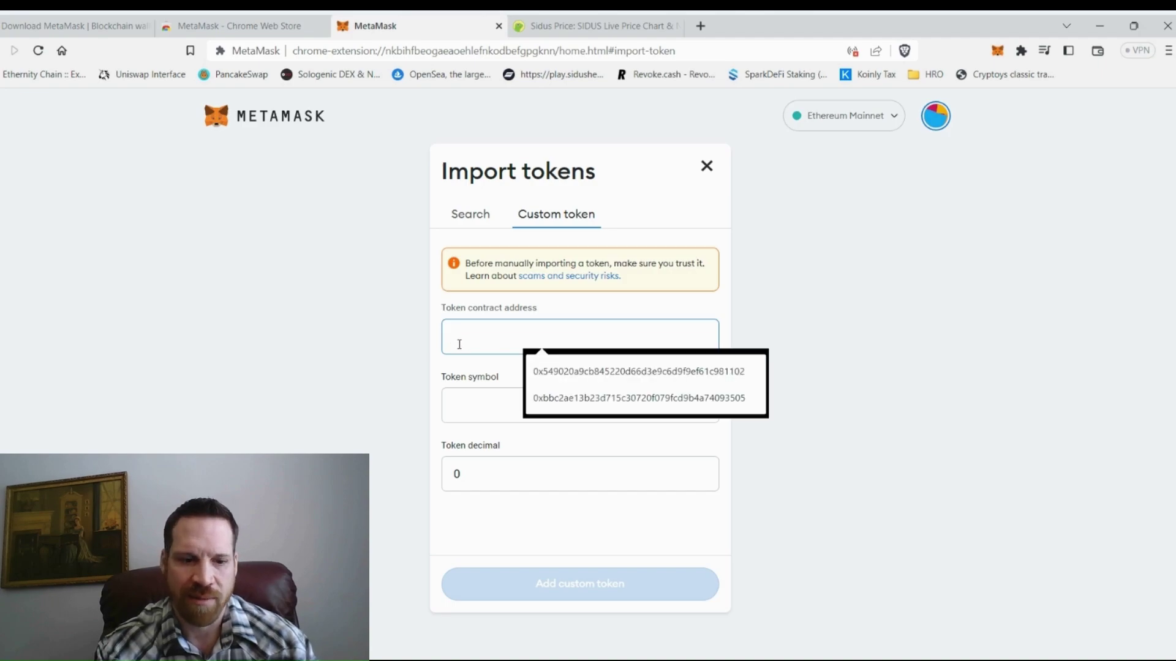
key("ctrl+v")
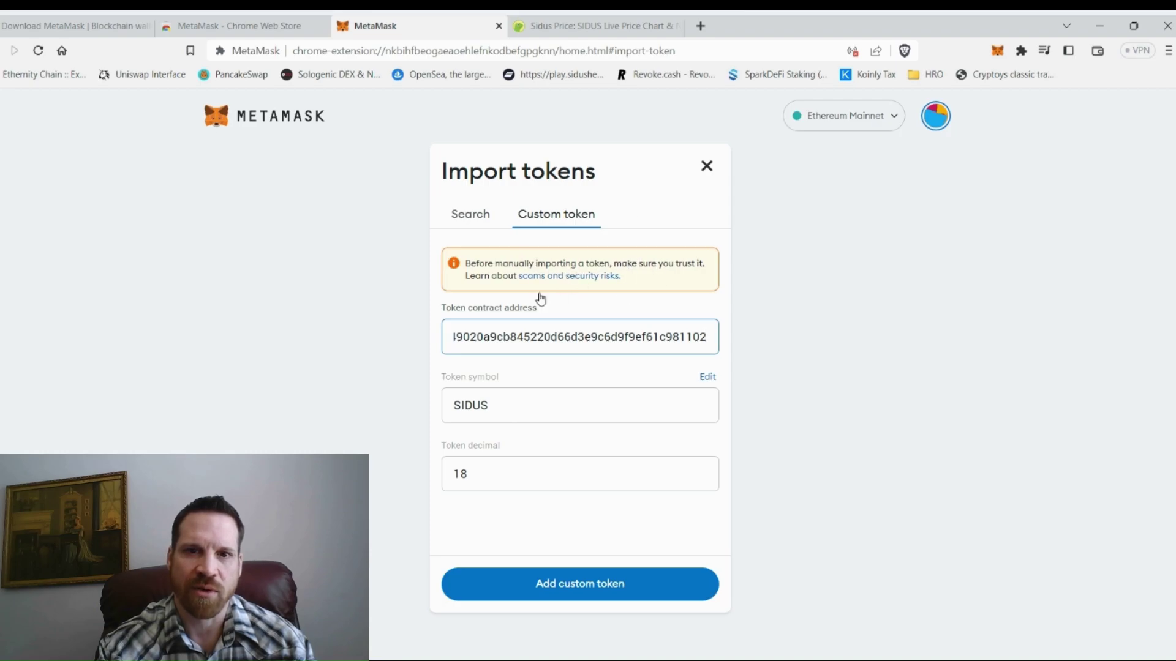
Step: Recheck the CoinGecko page, then add SIDUS as a custom token and import it
left_click(589, 27)
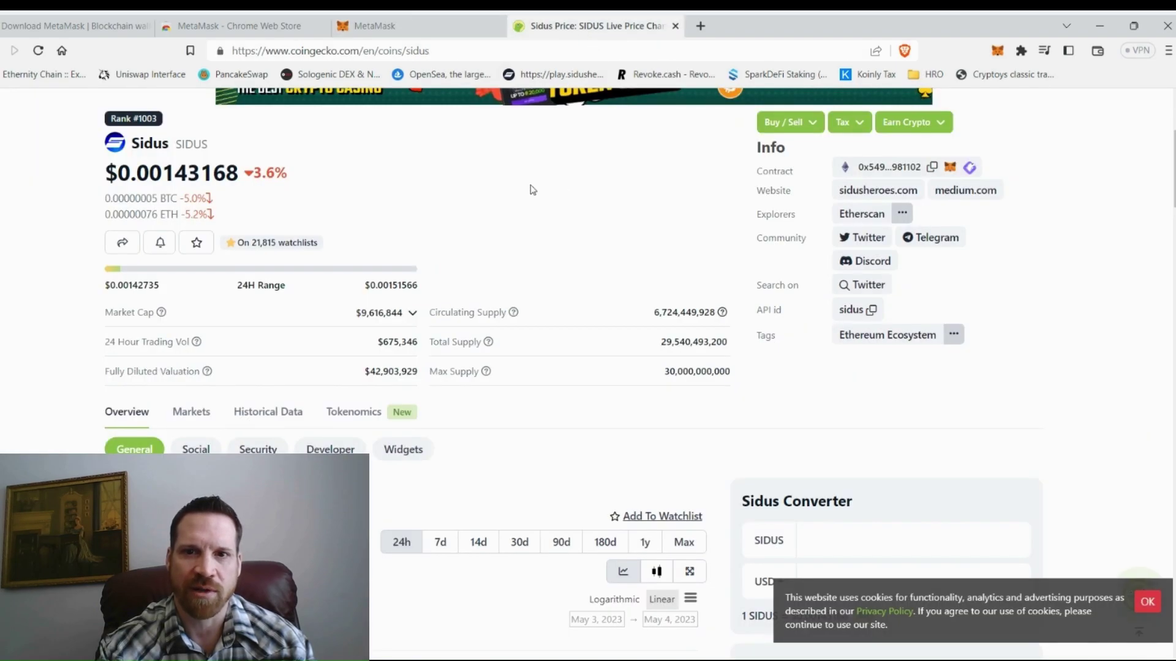
scroll(210, 253, "up", 3)
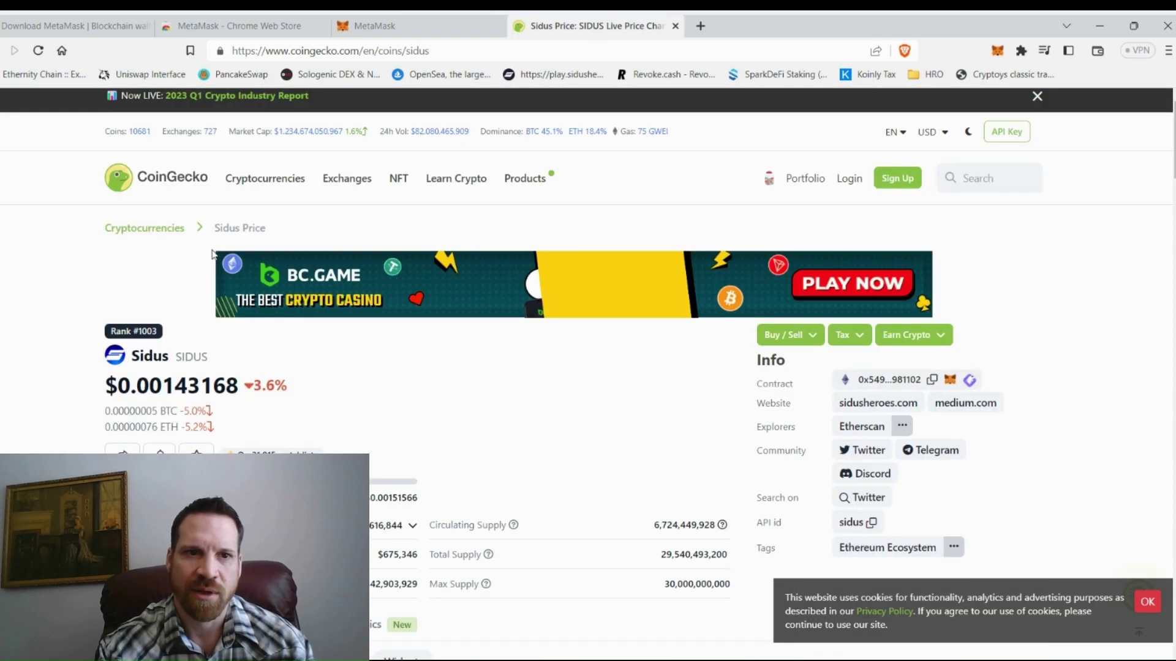
scroll(214, 270, "down", 3)
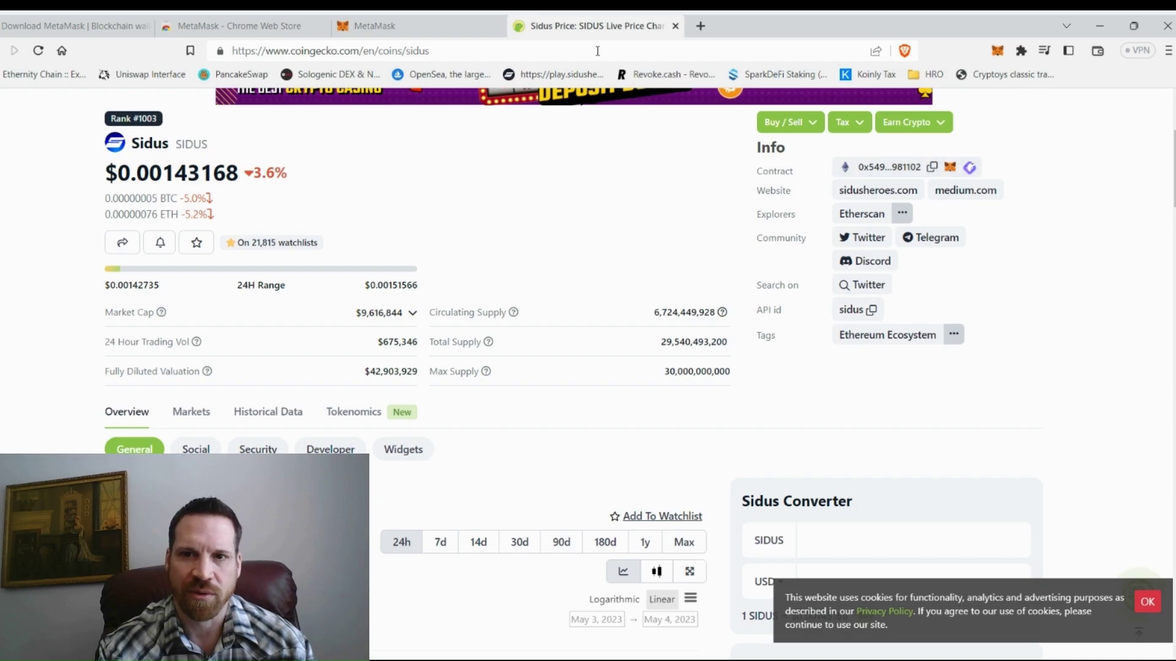
left_click(427, 34)
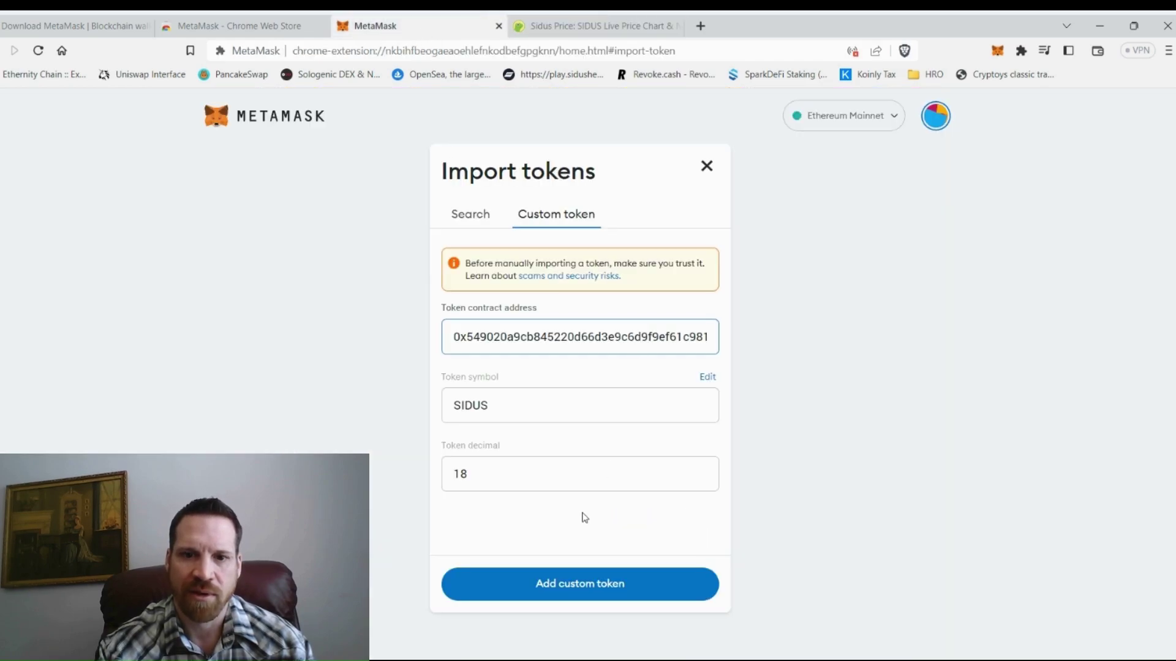
left_click(570, 594)
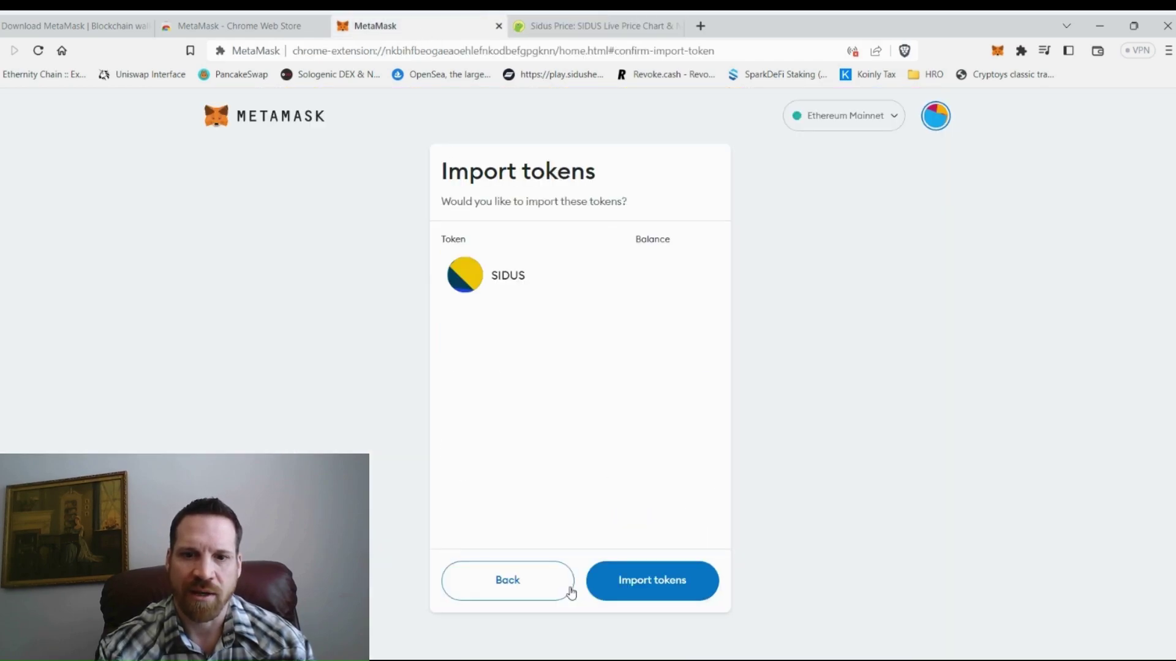
left_click(650, 585)
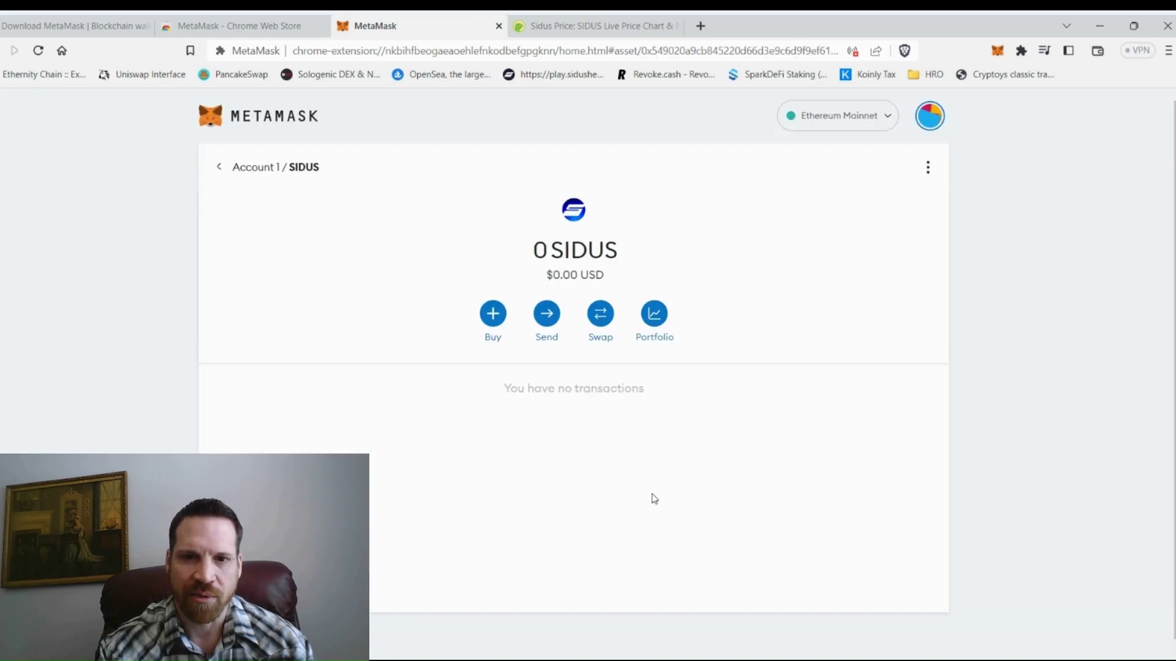
Step: Return from SIDUS to the wallet home, browse assets, and briefly reopen token import
left_click(222, 173)
scroll(546, 302, "down", 1)
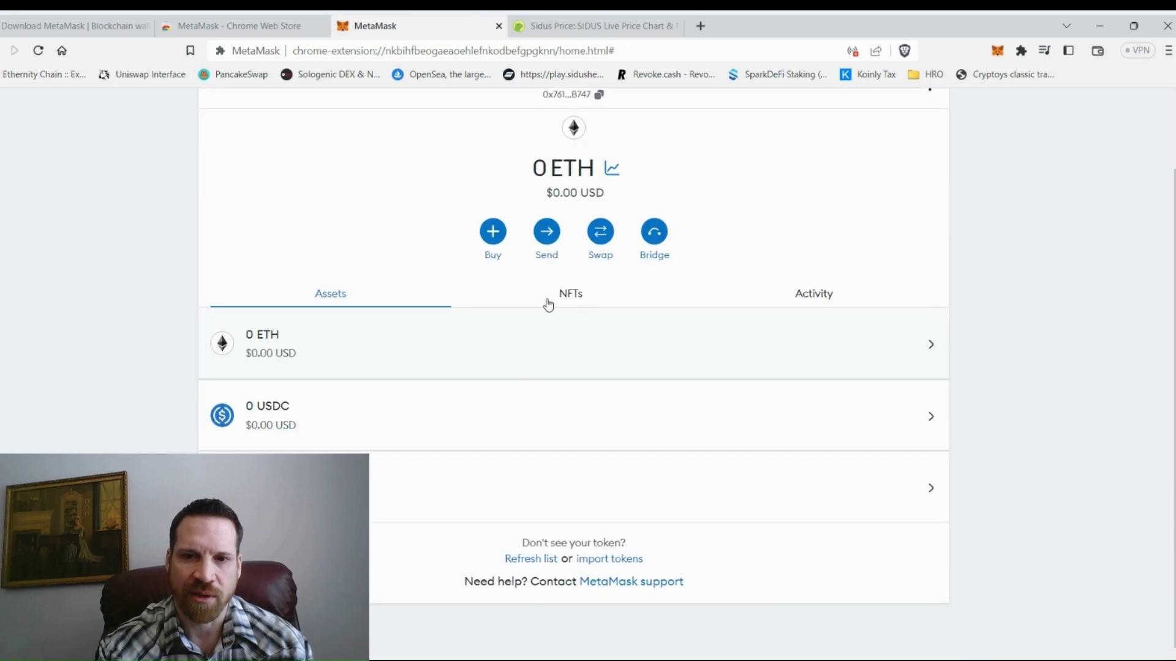
mouse_move(464, 481)
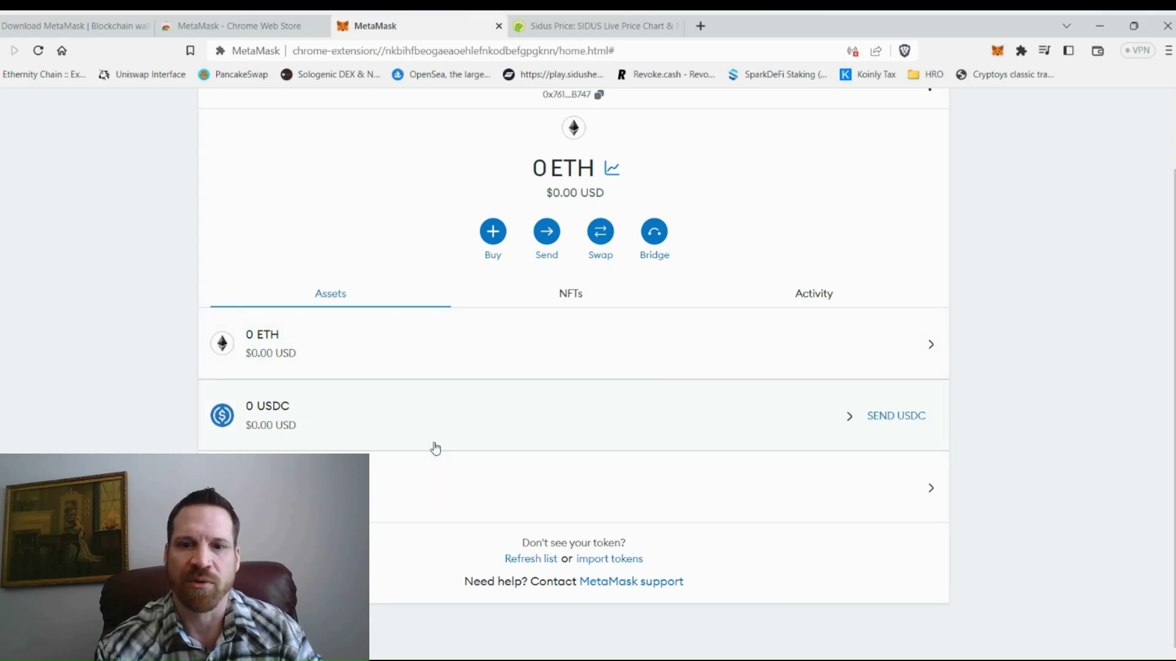
scroll(371, 484, "up", 1)
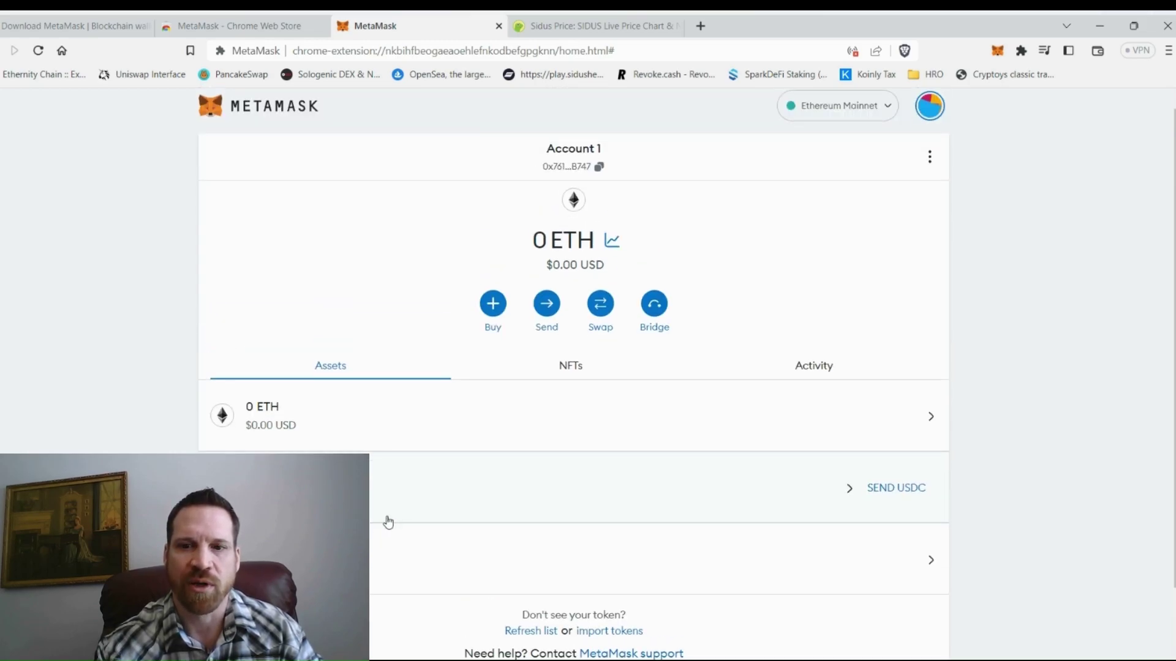
scroll(372, 488, "down", 1)
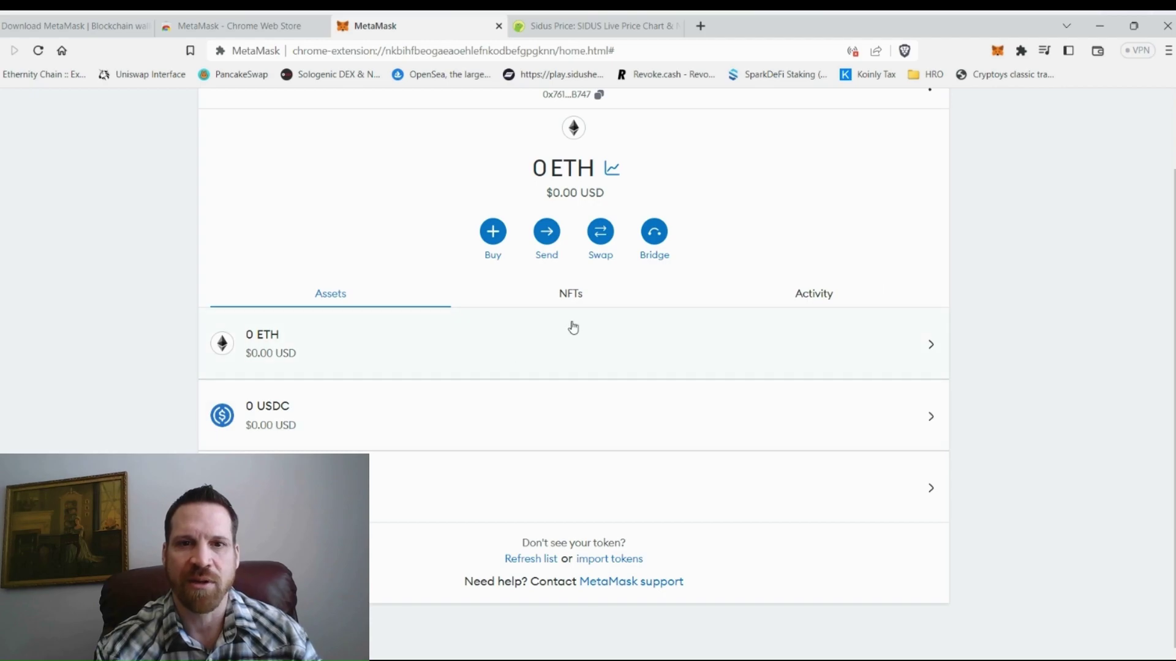
left_click(602, 559)
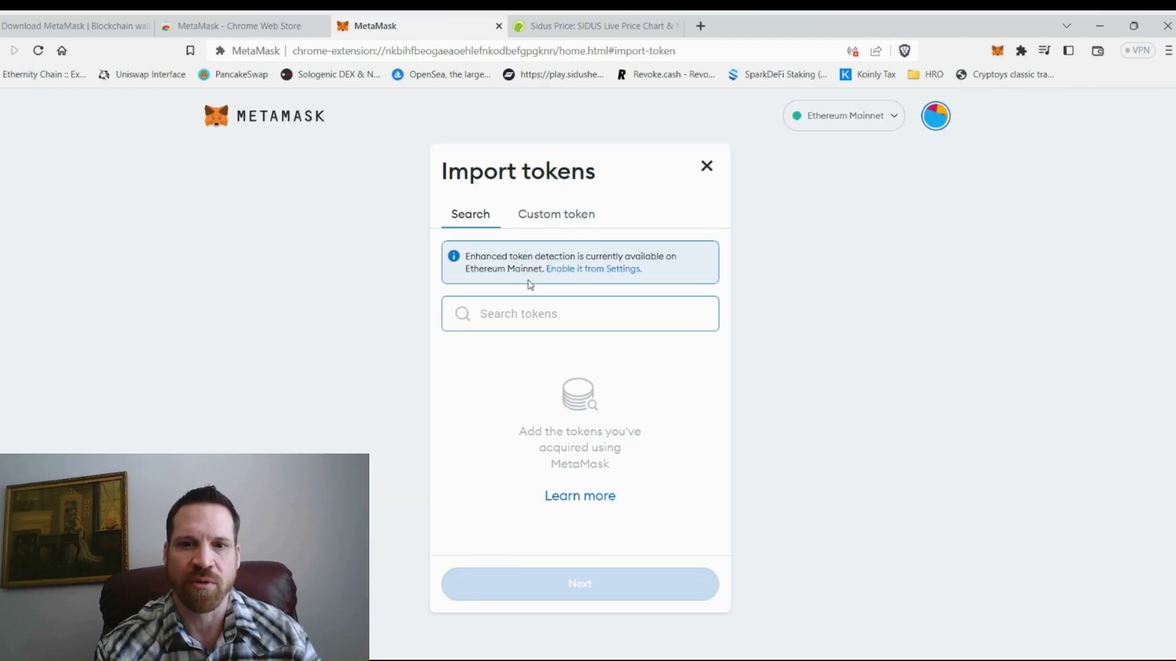
left_click(706, 168)
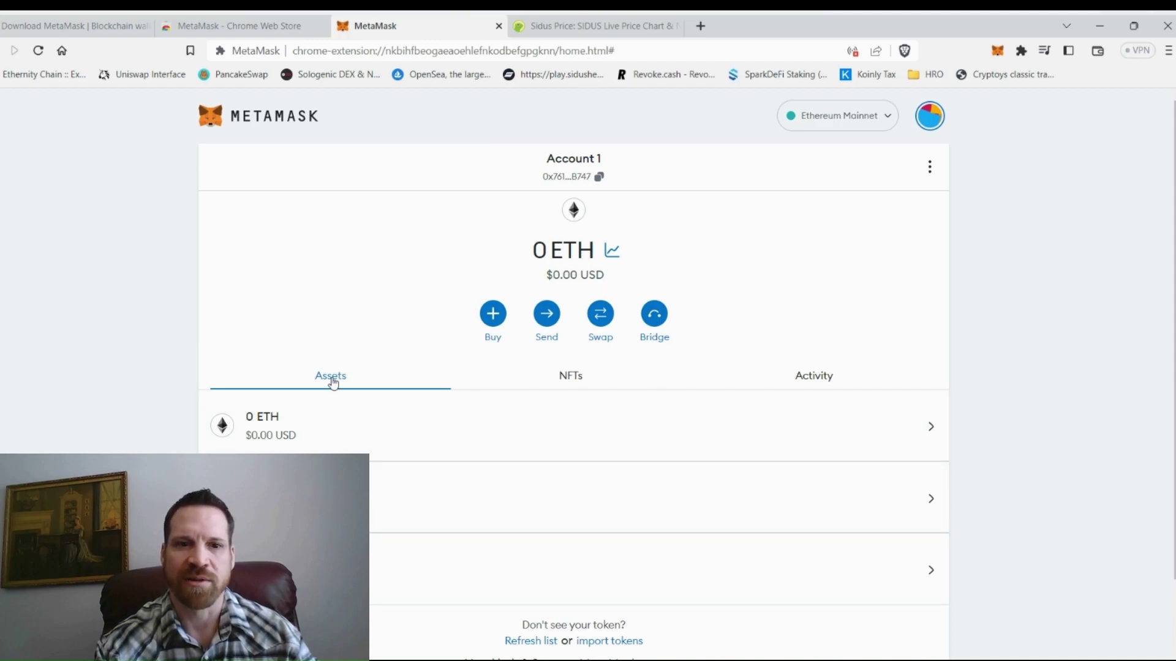
Step: Look over the asset list, view the NFTs tab, then return to the token assets
mouse_move(438, 496)
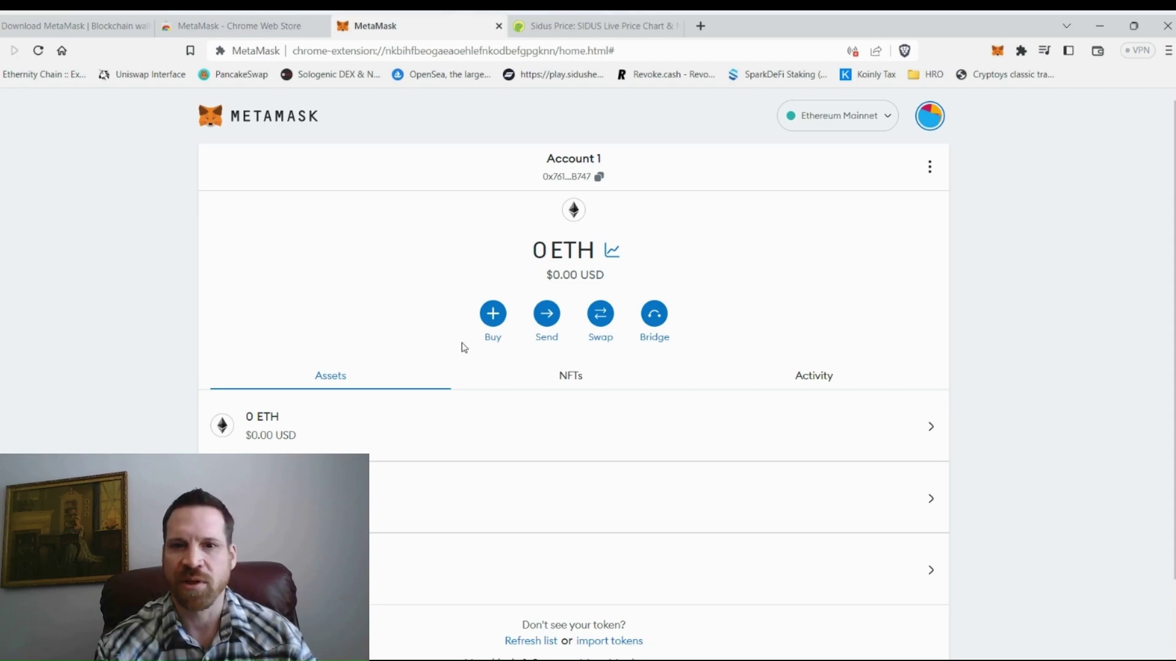
mouse_move(371, 572)
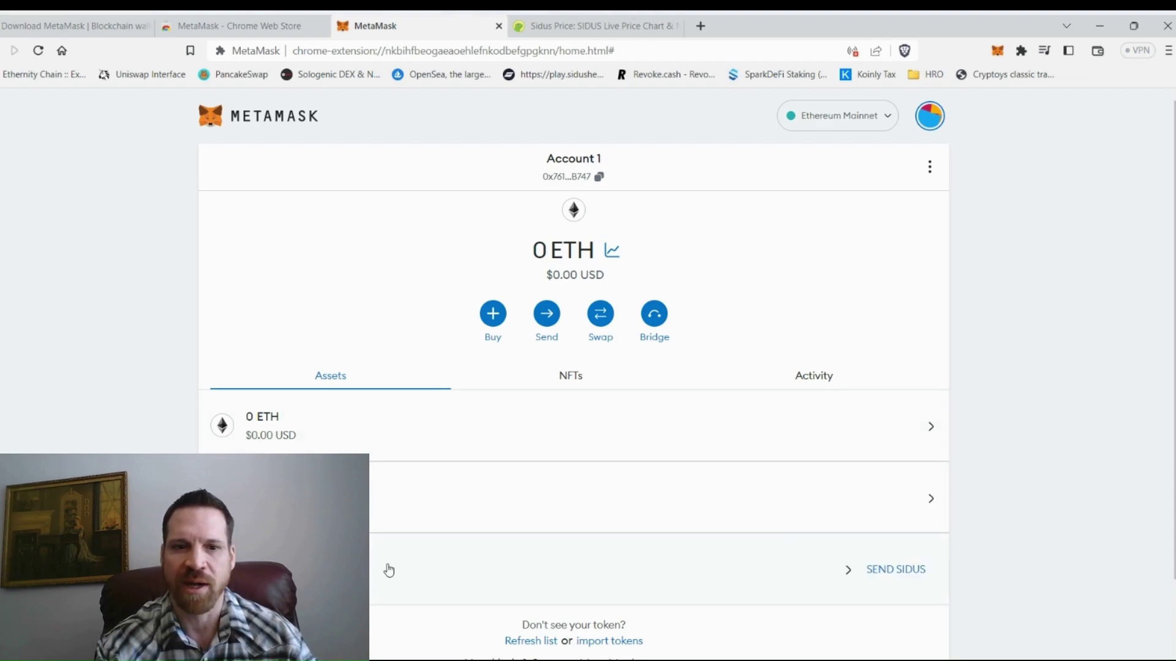
mouse_move(444, 523)
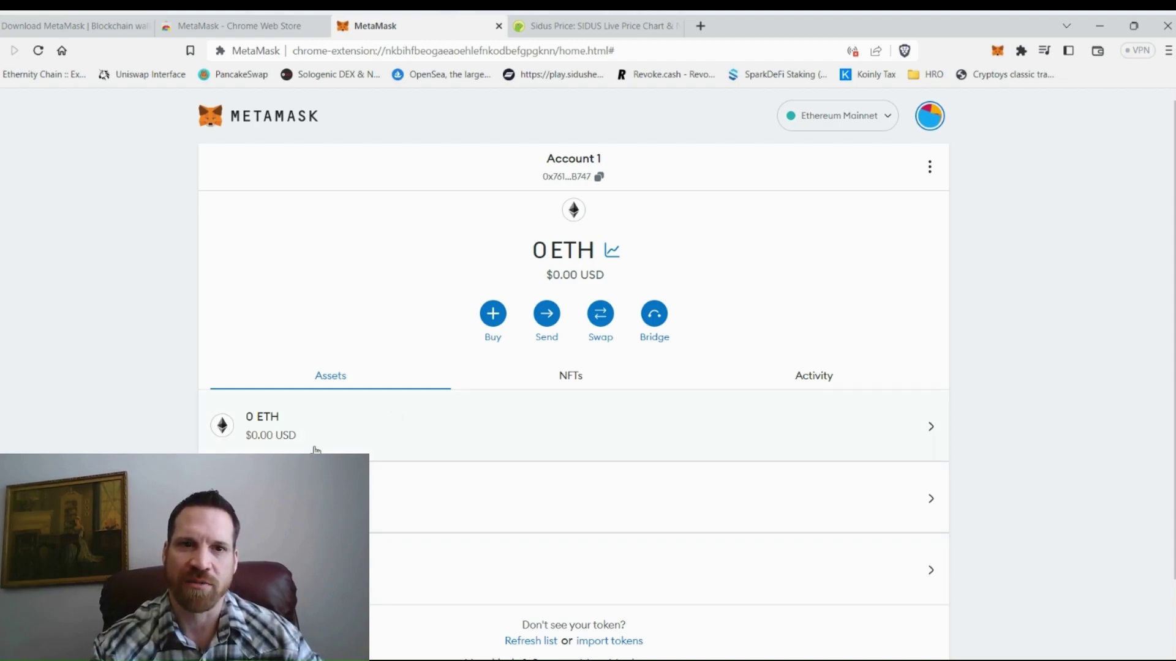
scroll(480, 371, "down", 2)
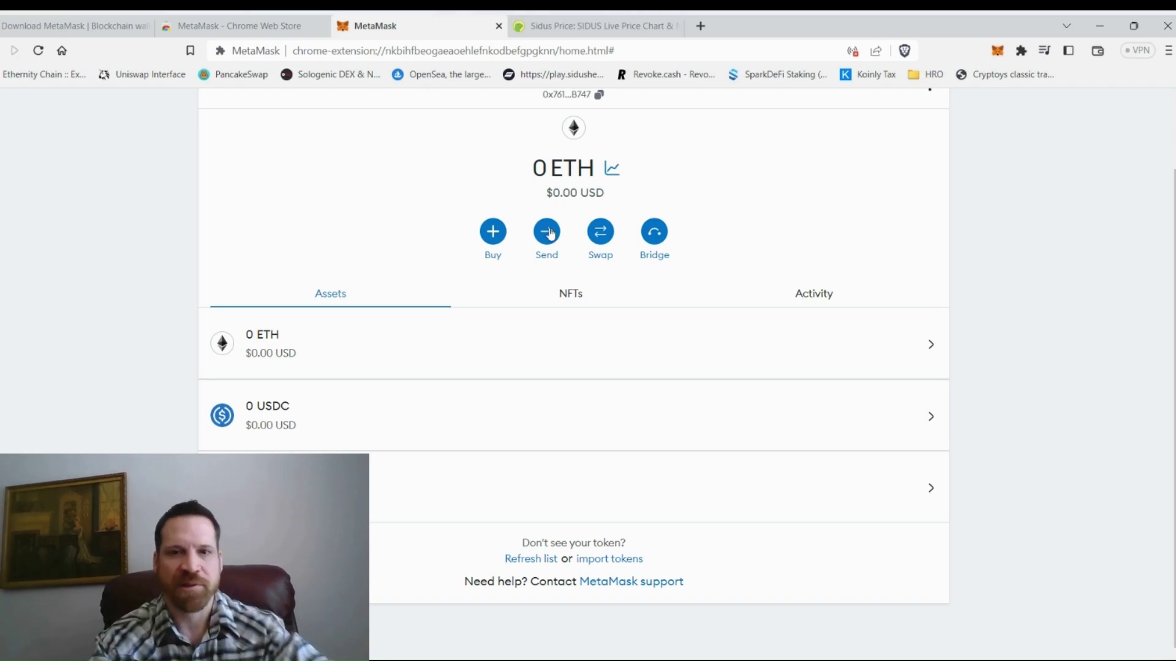
scroll(555, 176, "up", 2)
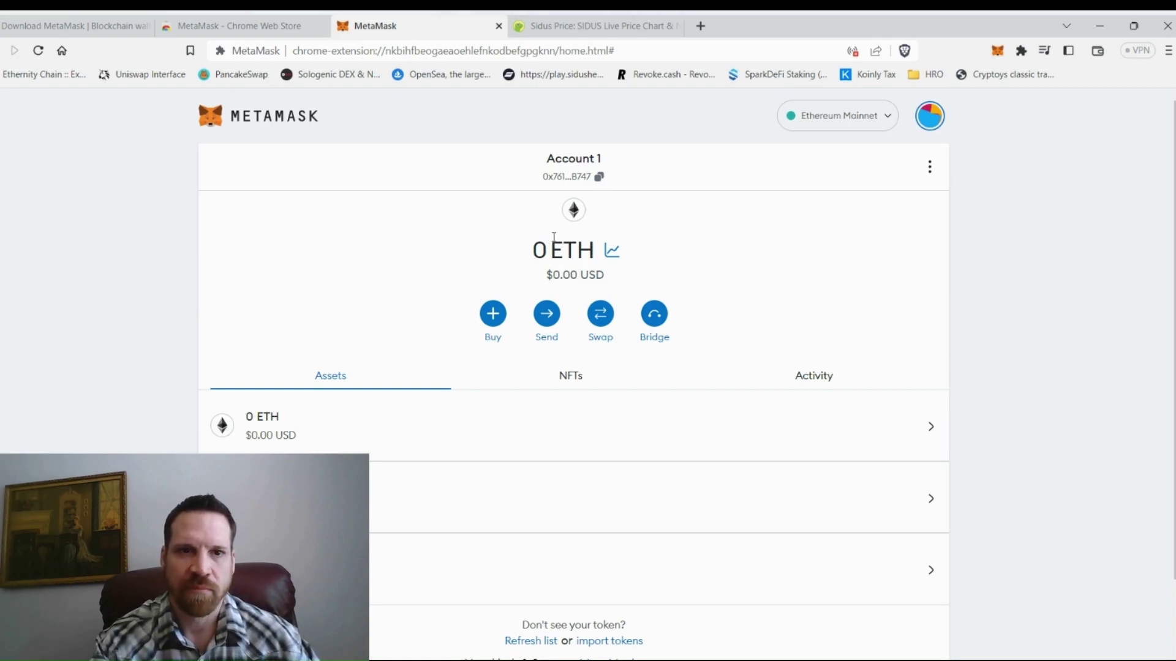
scroll(538, 241, "down", 2)
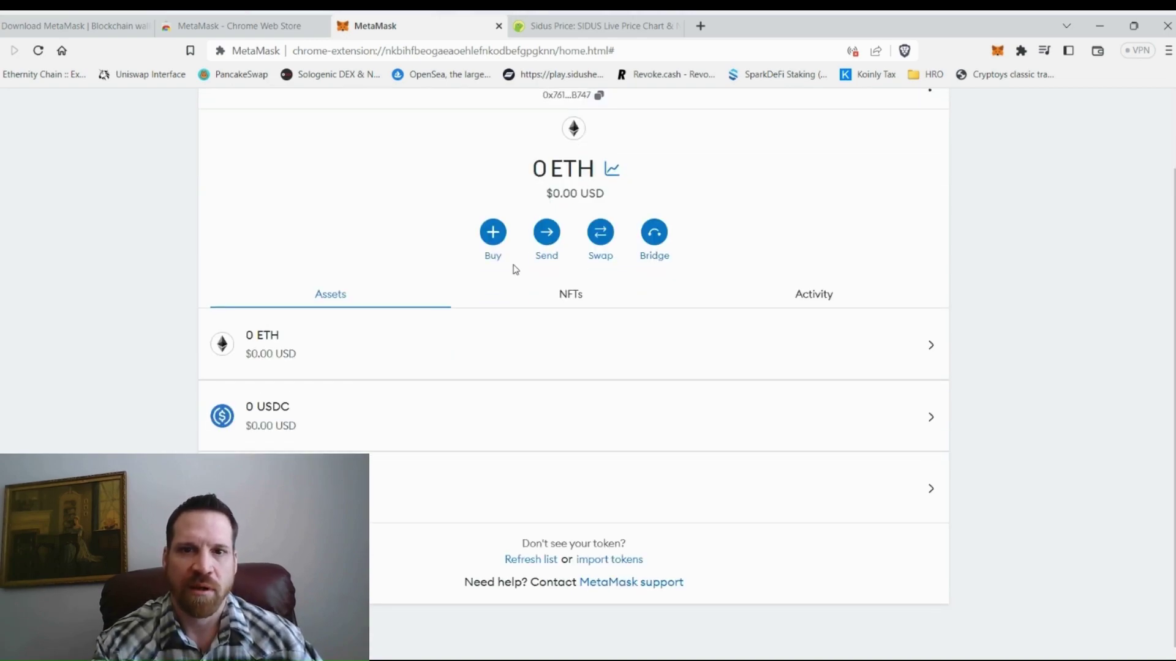
left_click(593, 299)
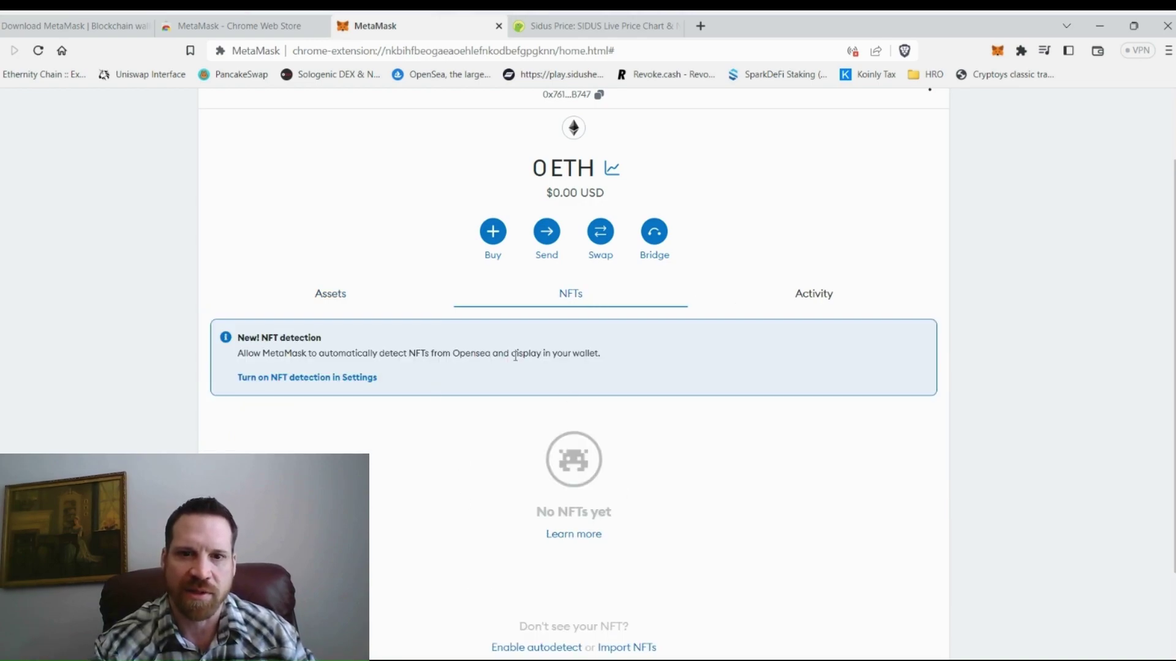
left_click(346, 302)
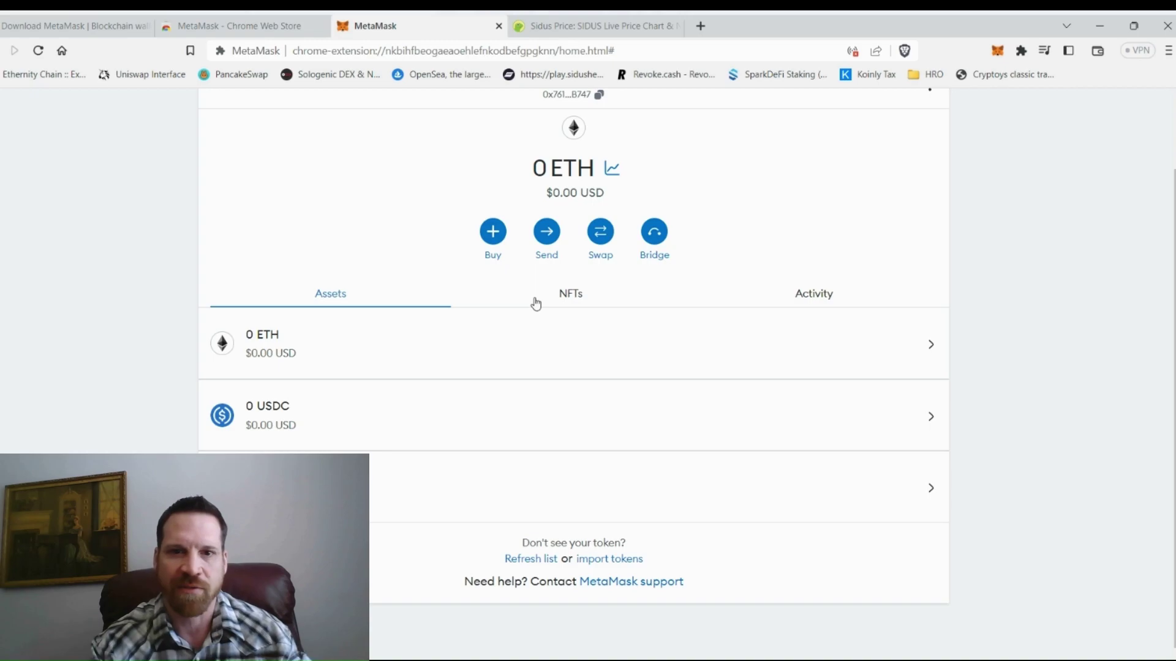
Step: Start a Buy and set the region to United States of America, Florida
left_click(496, 238)
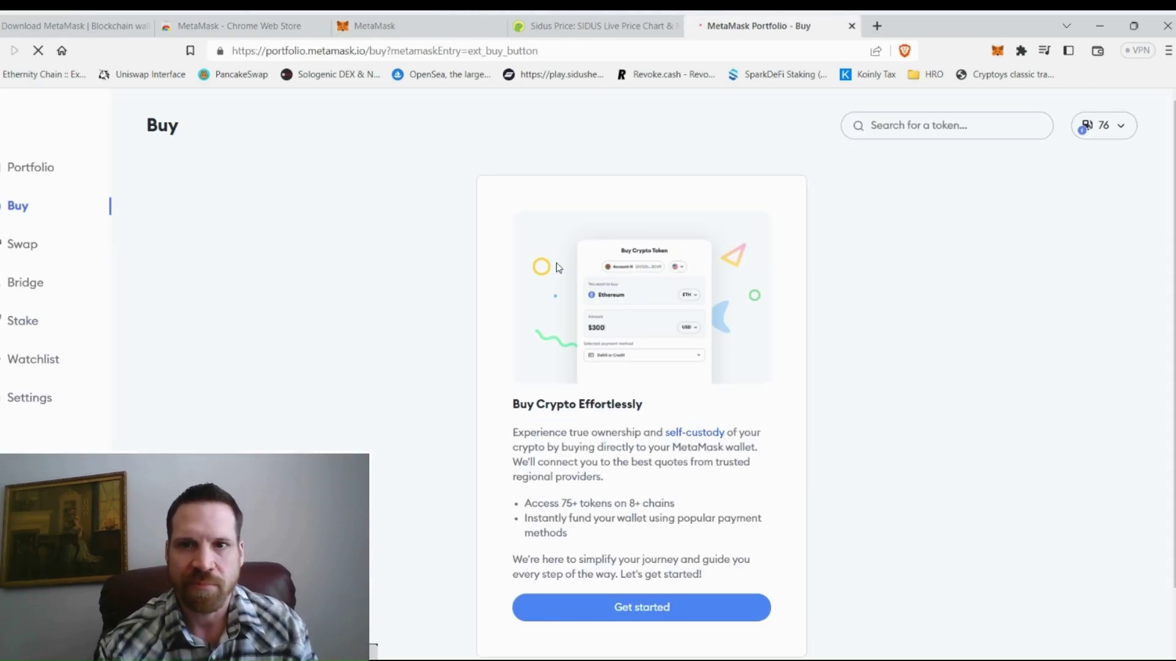
scroll(550, 363, "down", 1)
left_click(647, 539)
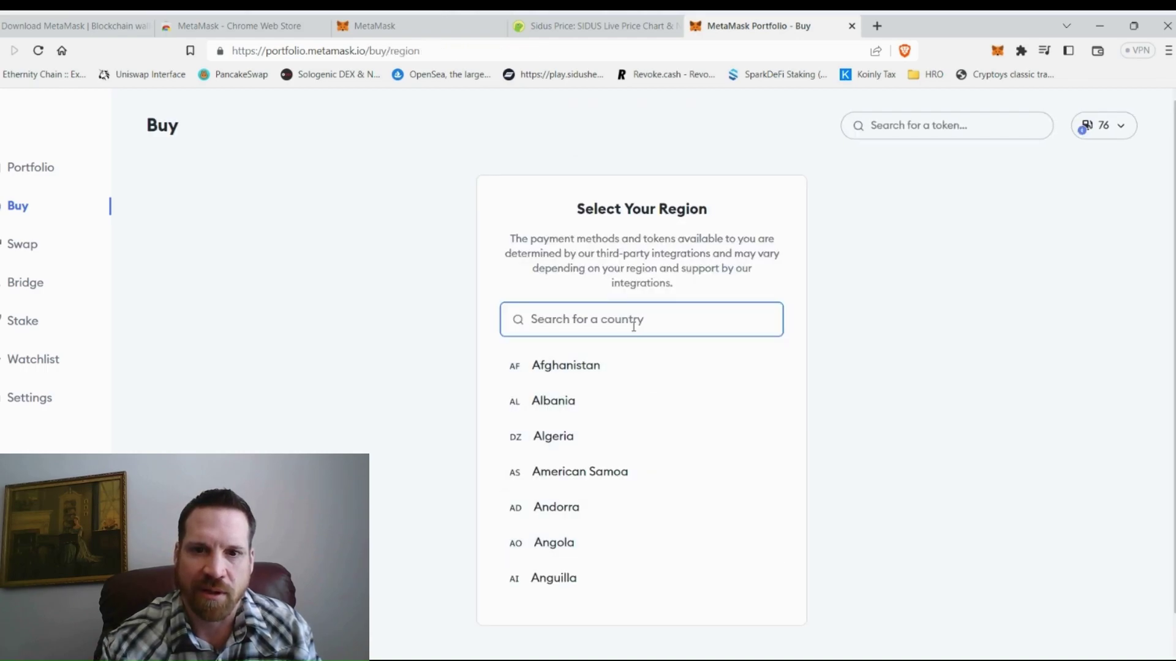
type("un")
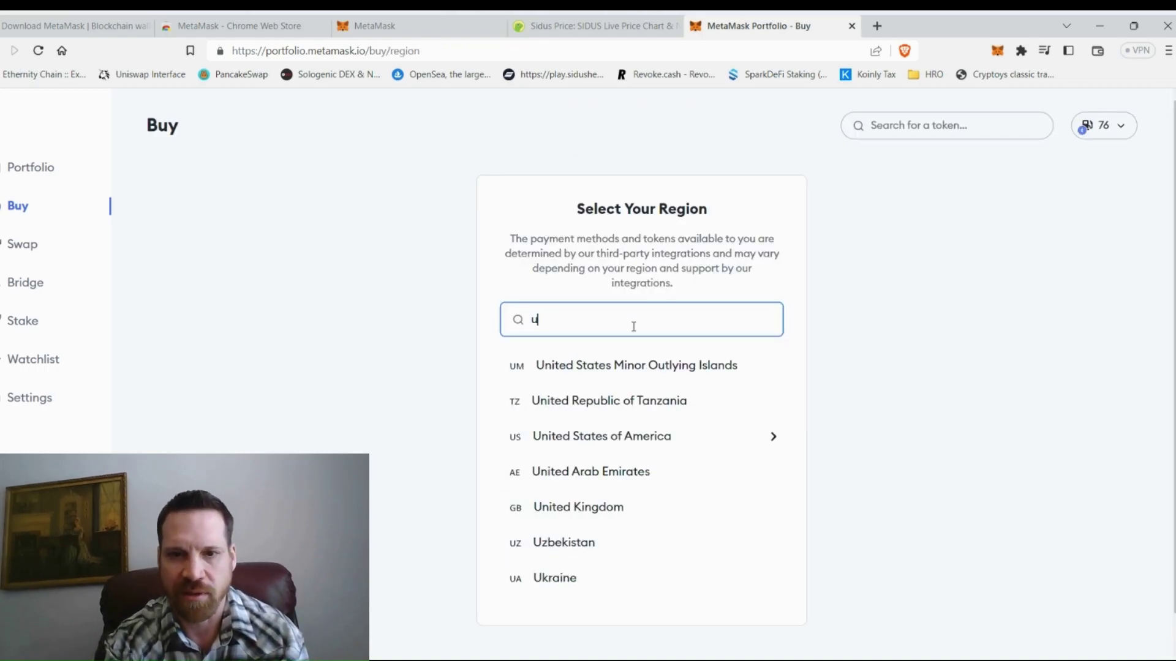
left_click(612, 432)
scroll(610, 423, "down", 1)
scroll(610, 423, "down", 1)
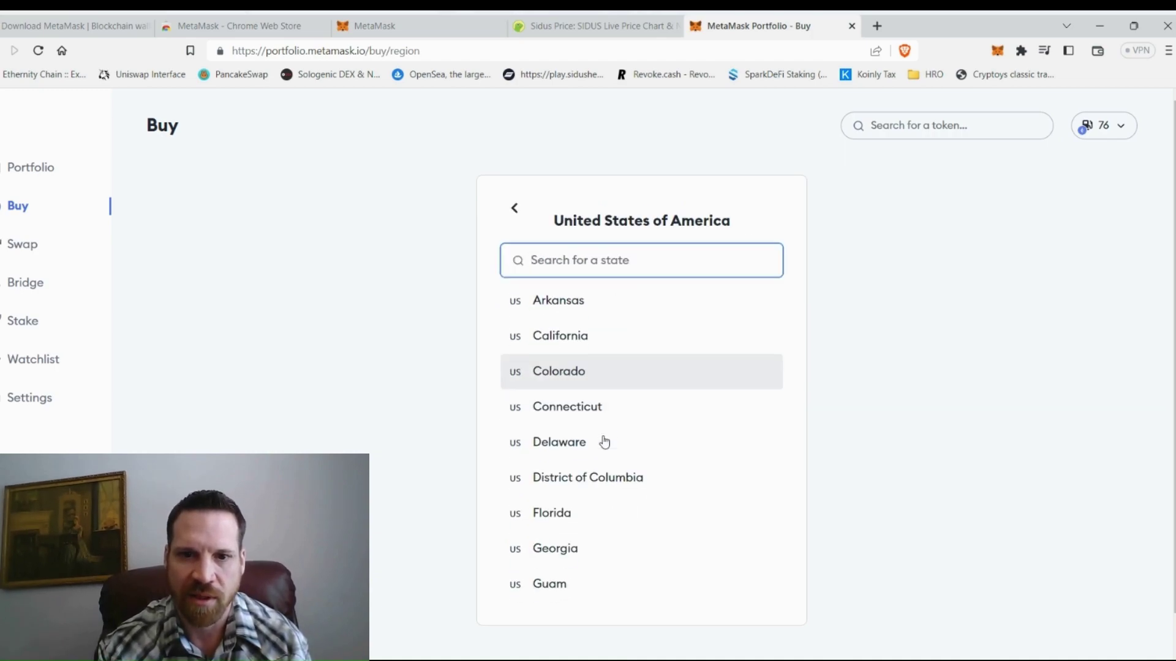
left_click(594, 511)
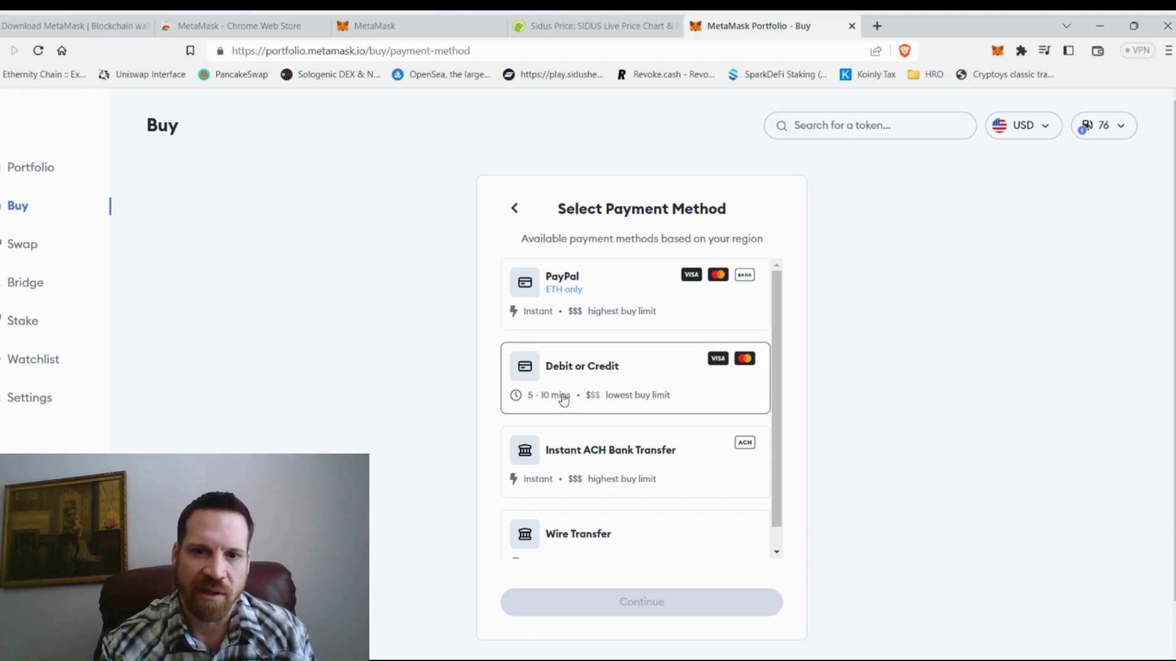
Step: Choose Debit or Credit as the payment method
scroll(608, 534, "down", 1)
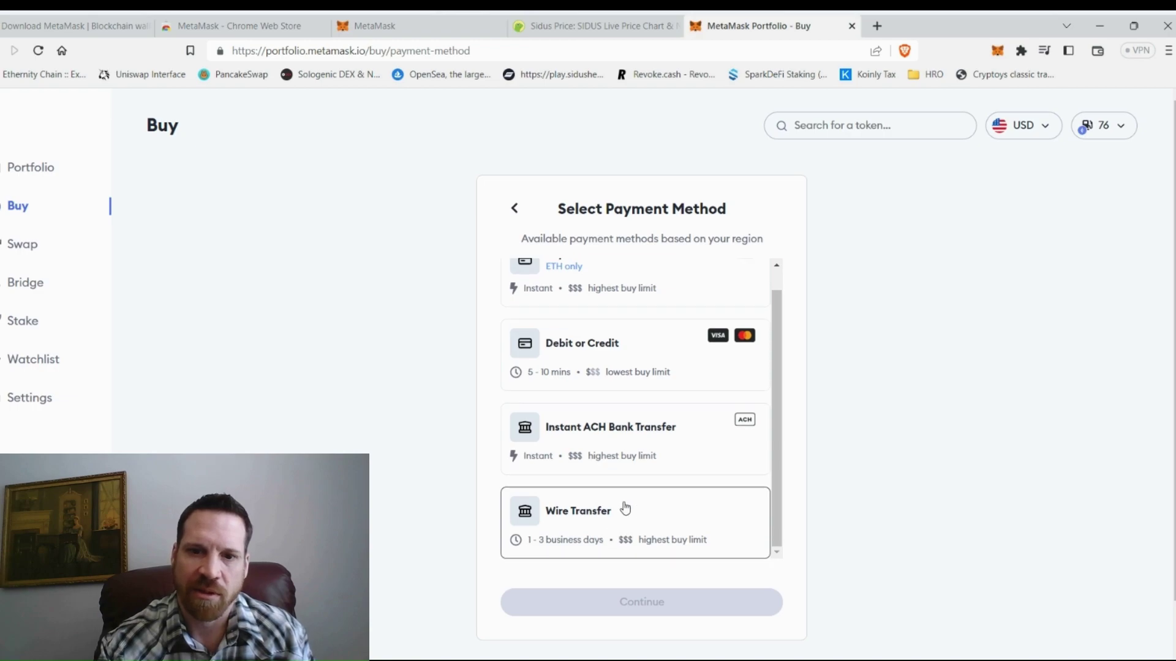
scroll(603, 459, "up", 1)
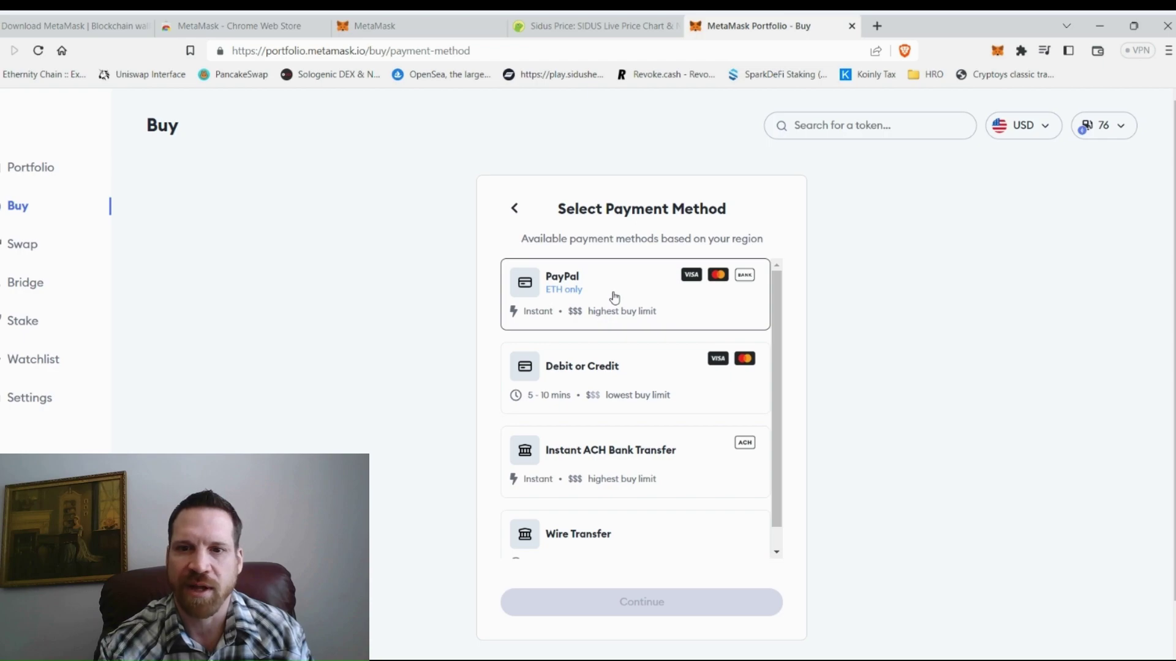
left_click(634, 369)
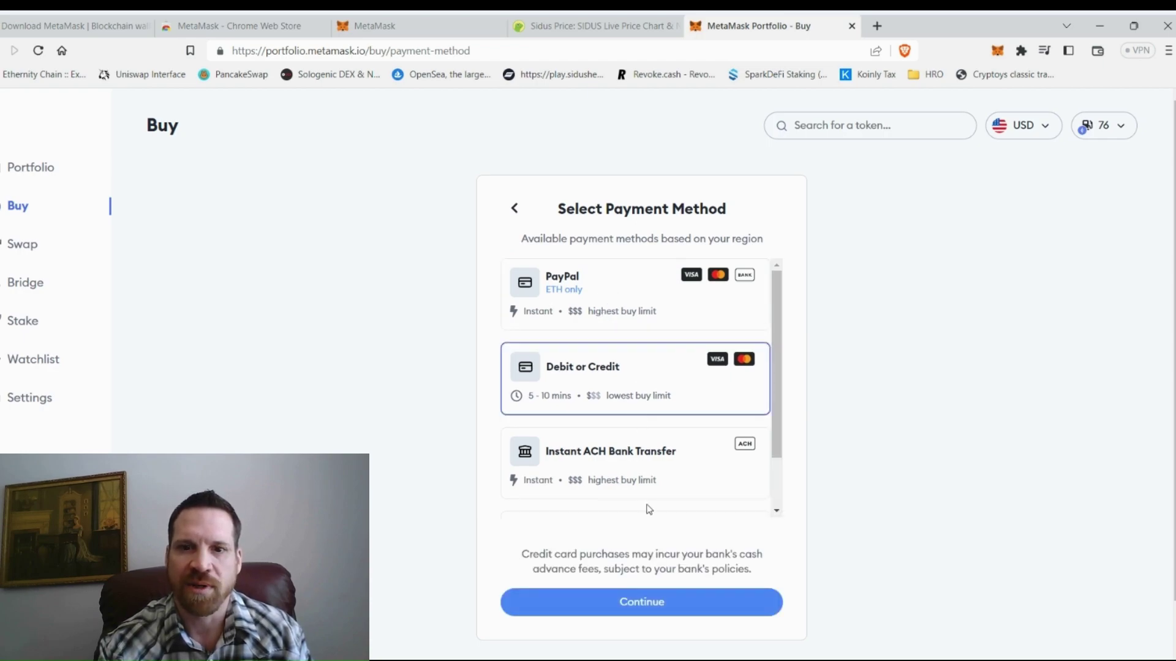
scroll(649, 506, "down", 1)
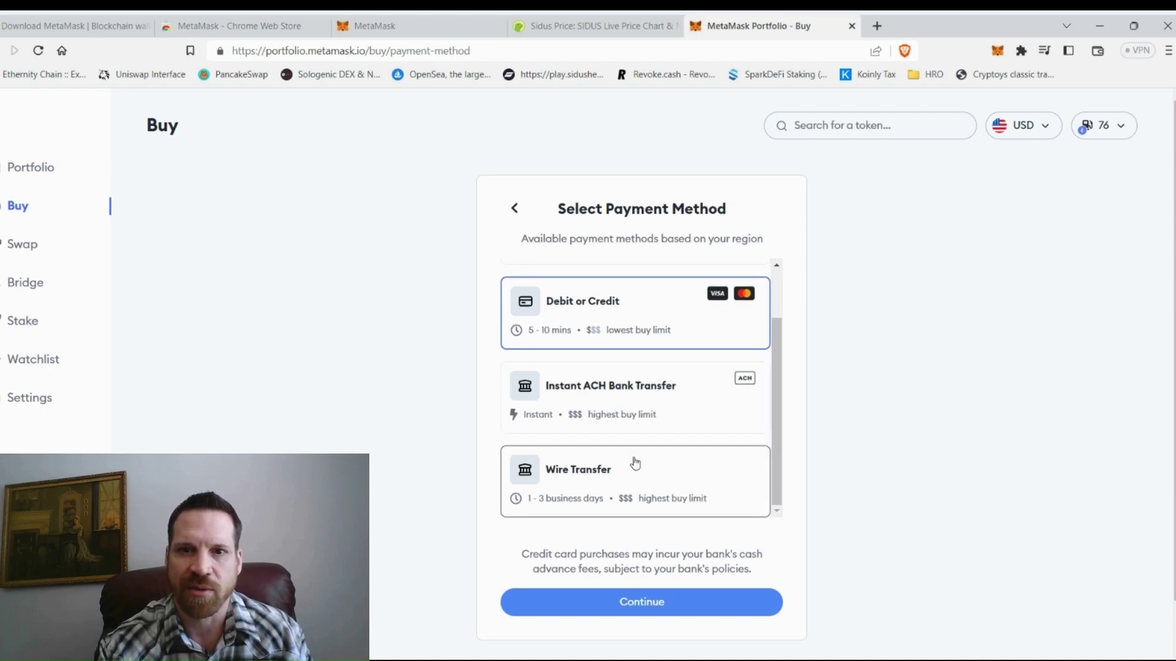
Step: Set up a $50 Ethereum purchase paid by Debit or Credit
left_click(654, 610)
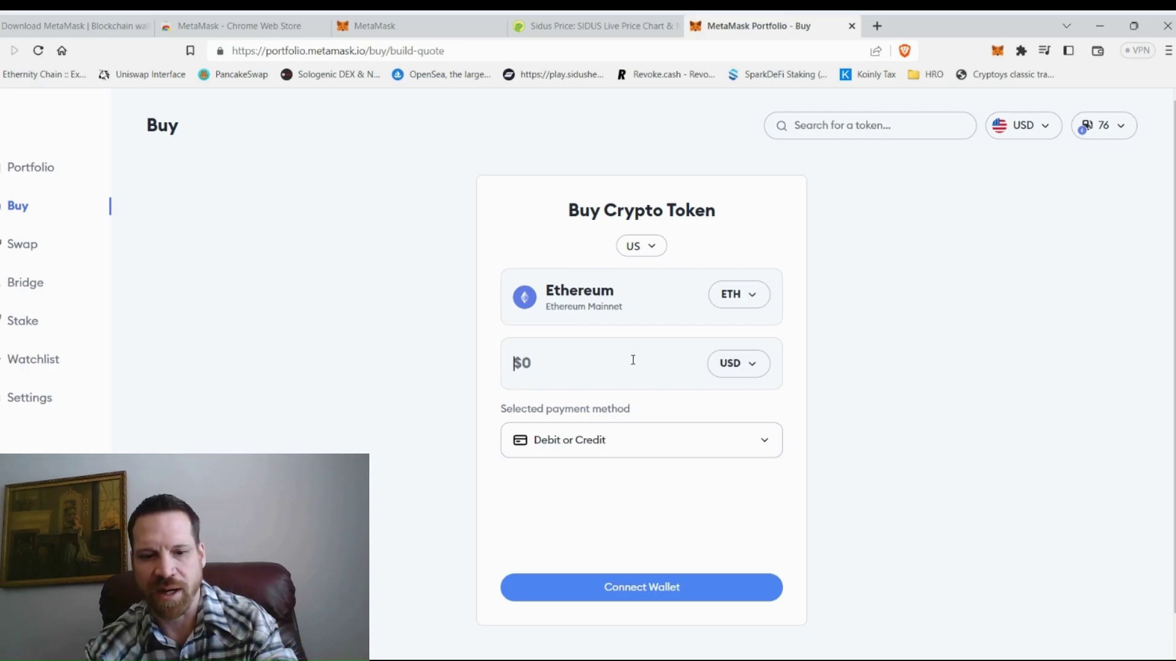
type("50")
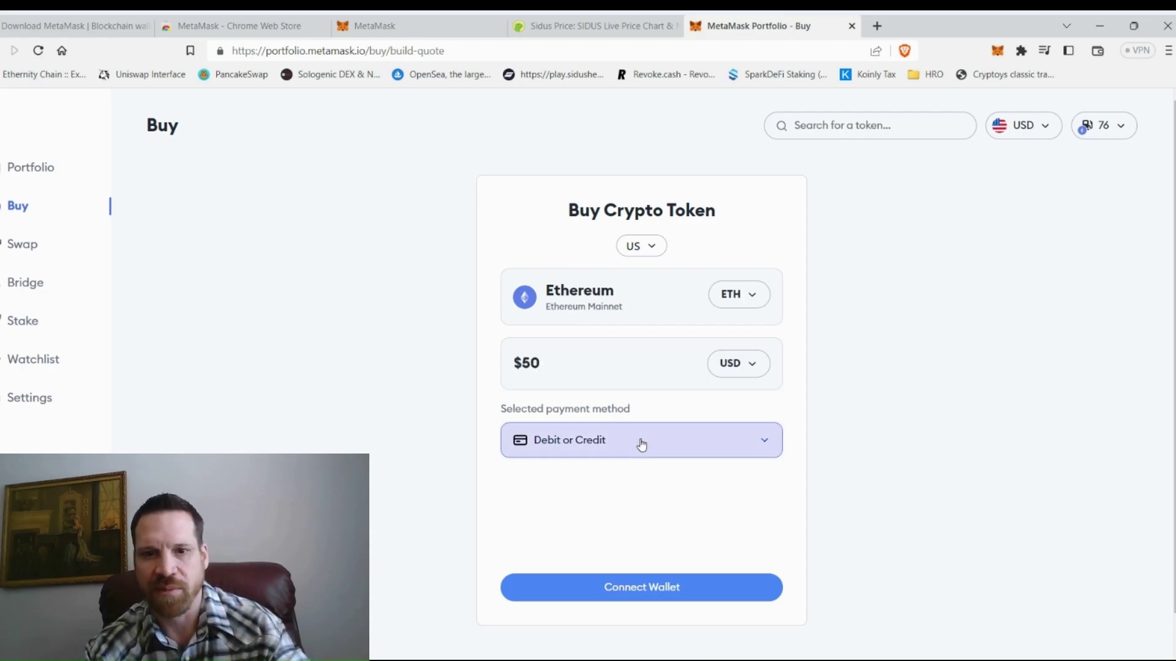
left_click(640, 443)
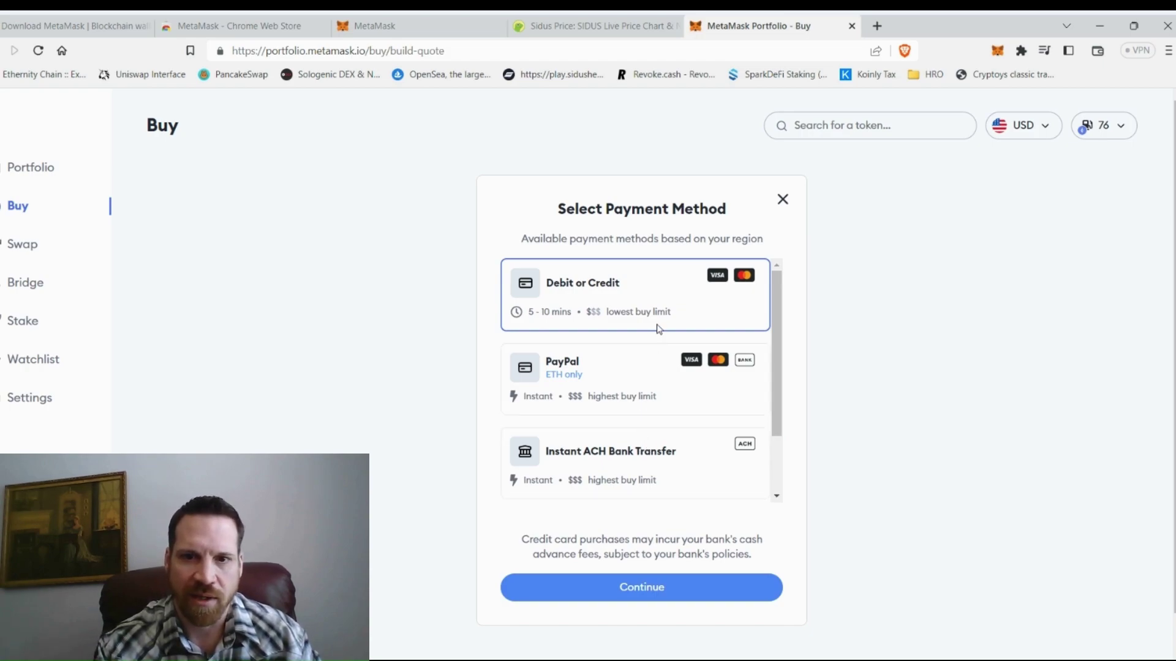
left_click(635, 592)
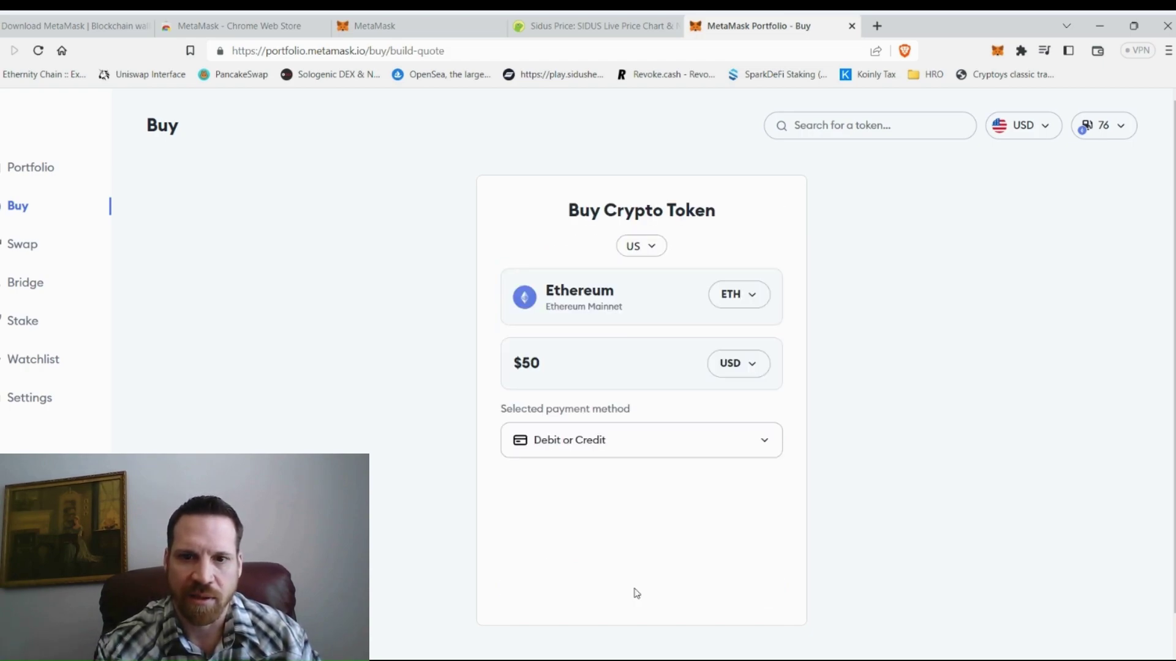
Step: Connect the MetaMask wallet to the purchase and request price quotes
left_click(644, 589)
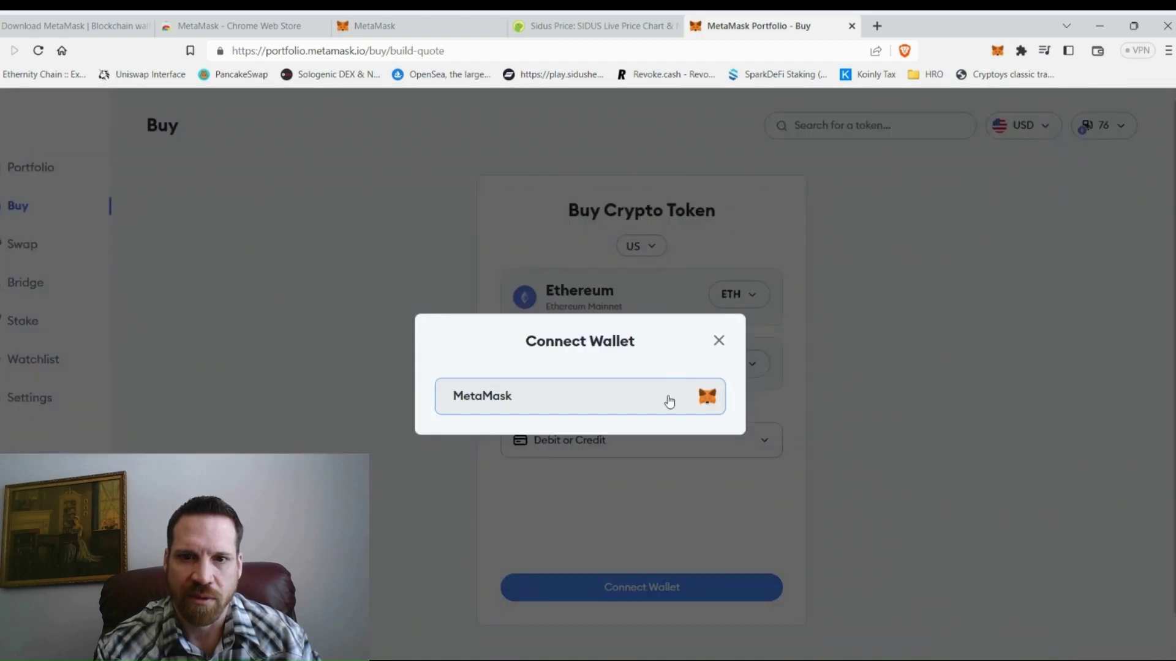
left_click(665, 403)
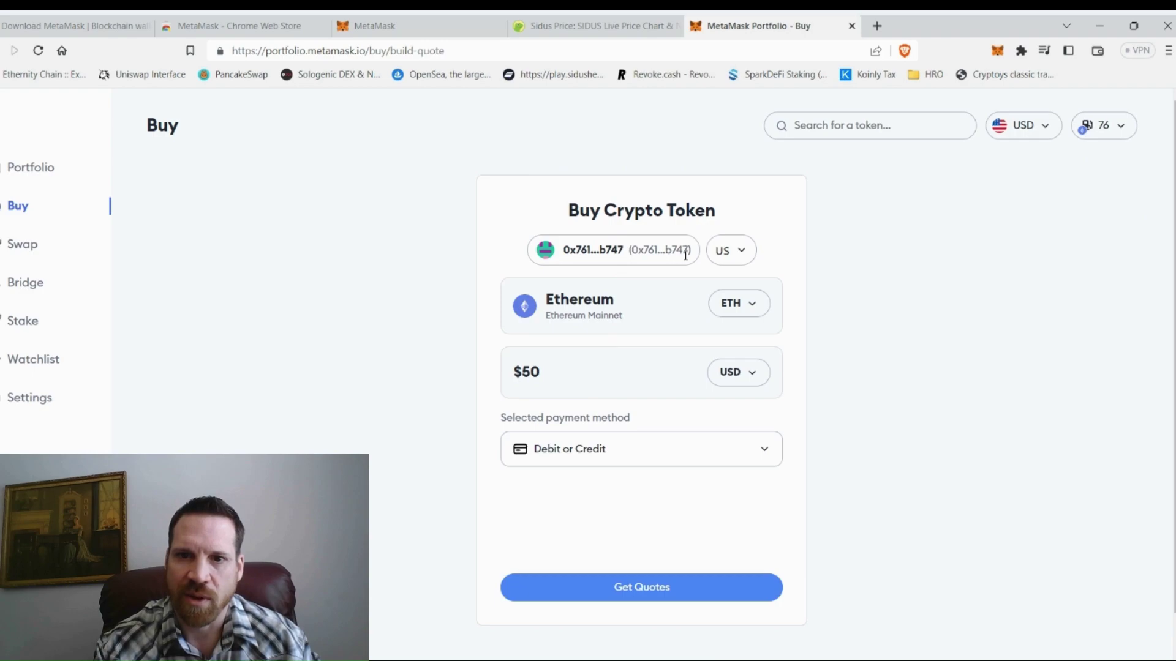
left_click_drag(686, 255, 641, 254)
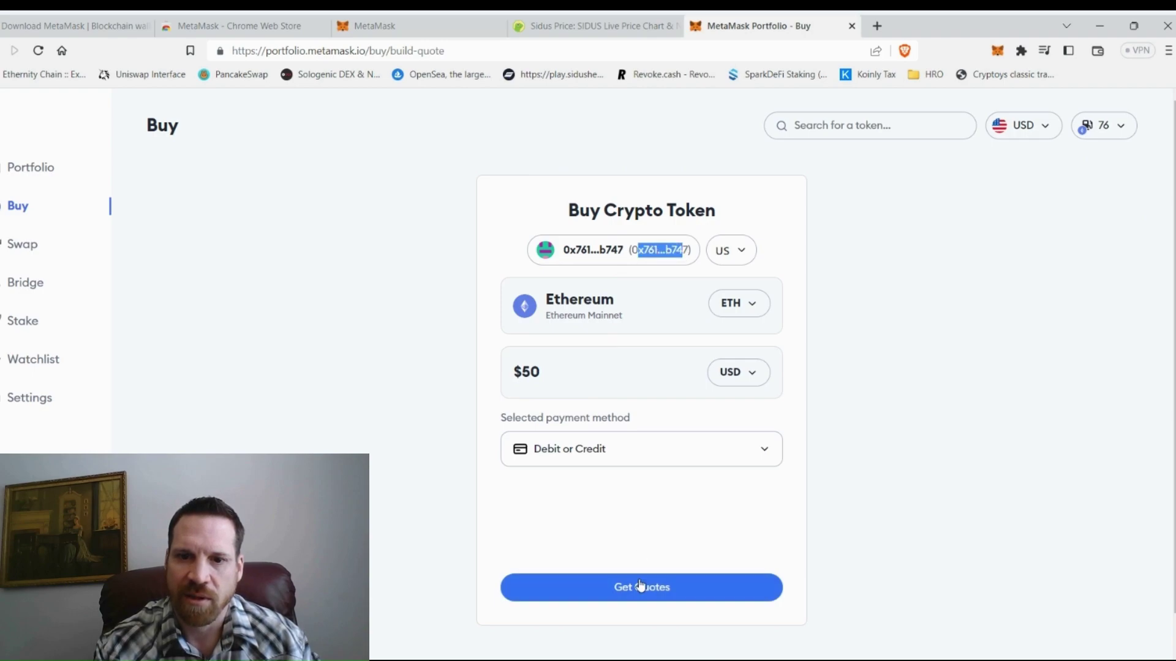
left_click(644, 588)
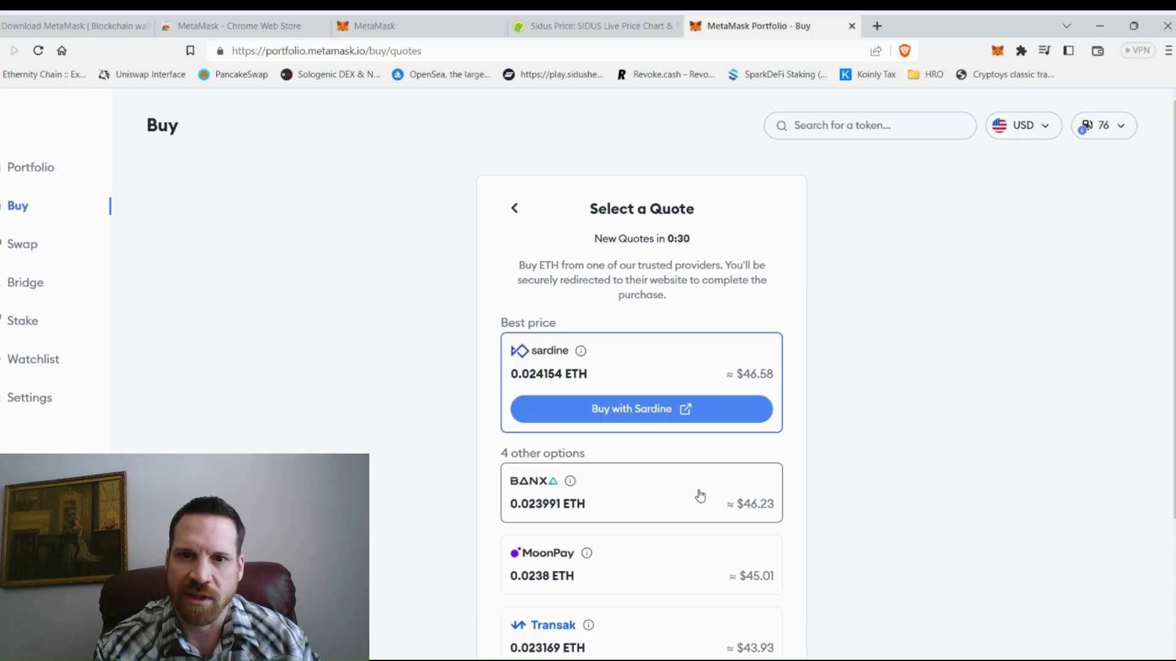
Step: Compare the provider quotes, then buy with MoonPay's 0.0237 ETH (≈$45.01) quote
scroll(399, 325, "down", 2)
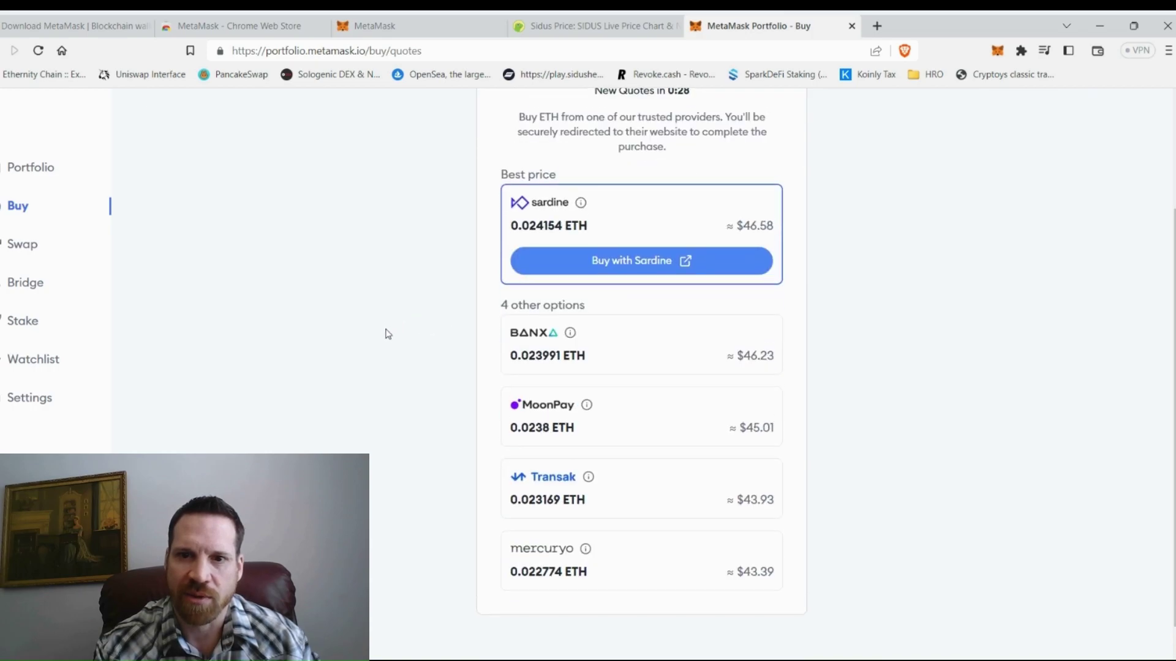
scroll(386, 336, "down", 1)
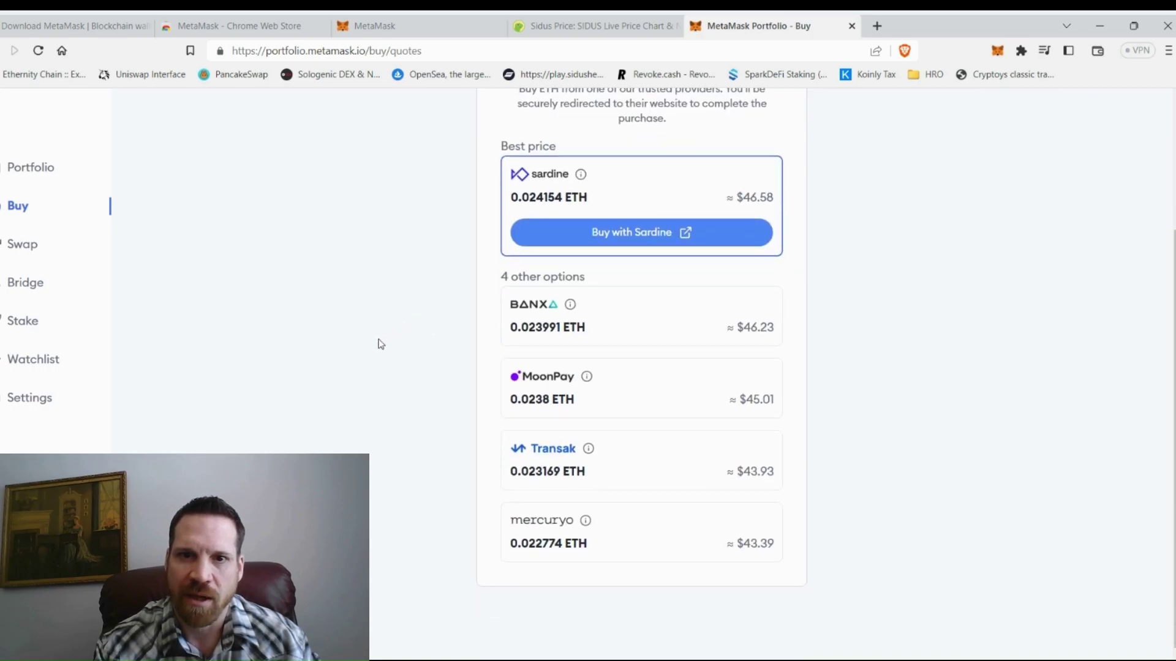
scroll(606, 336, "up", 2)
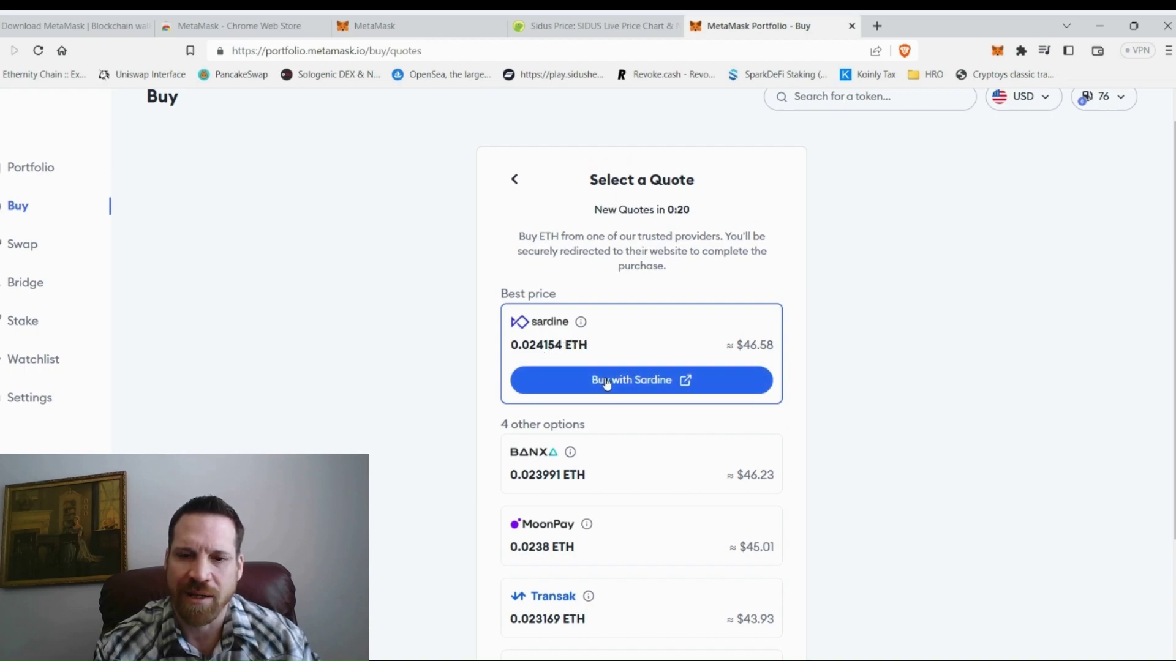
scroll(606, 383, "down", 2)
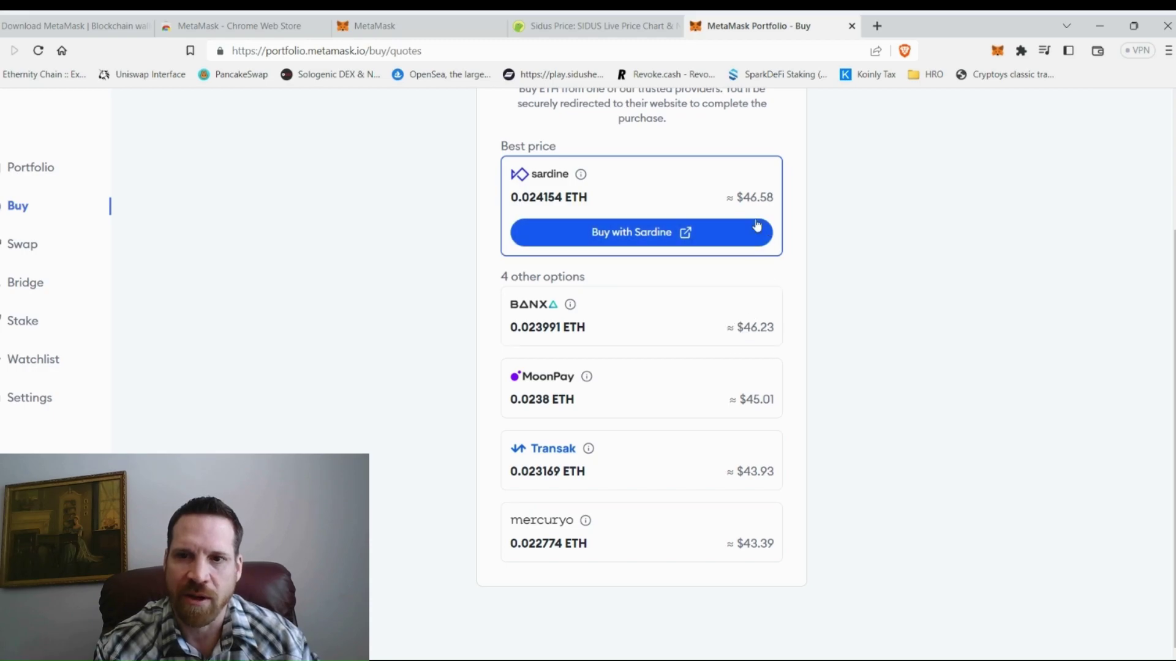
scroll(711, 307, "up", 1)
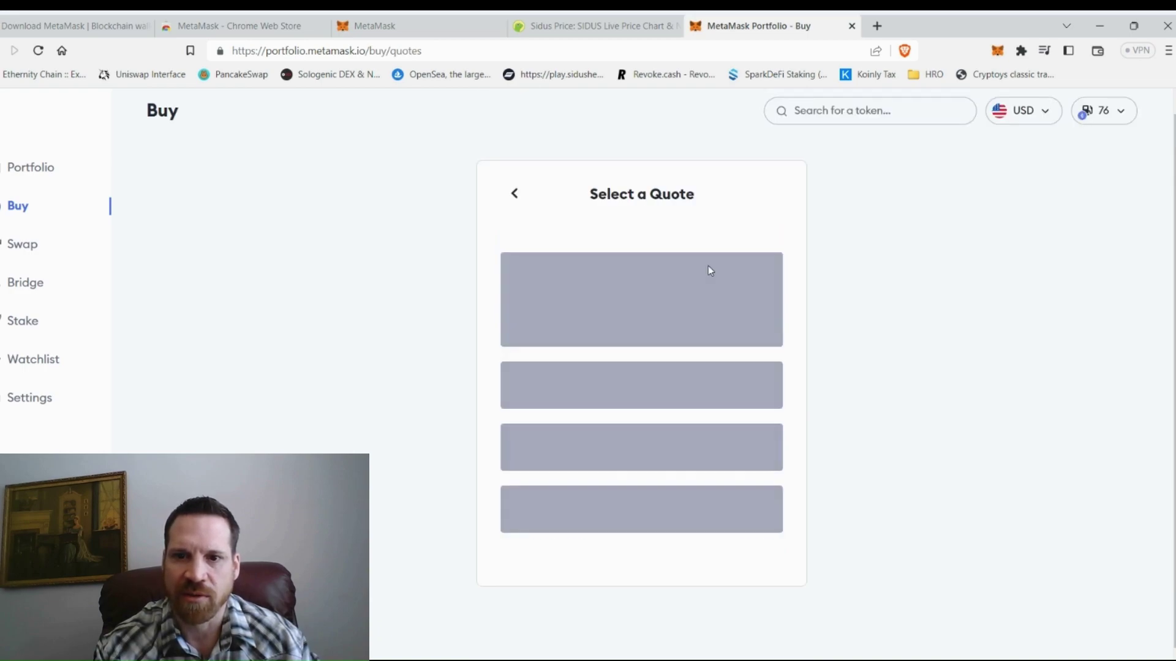
scroll(645, 361, "down", 2)
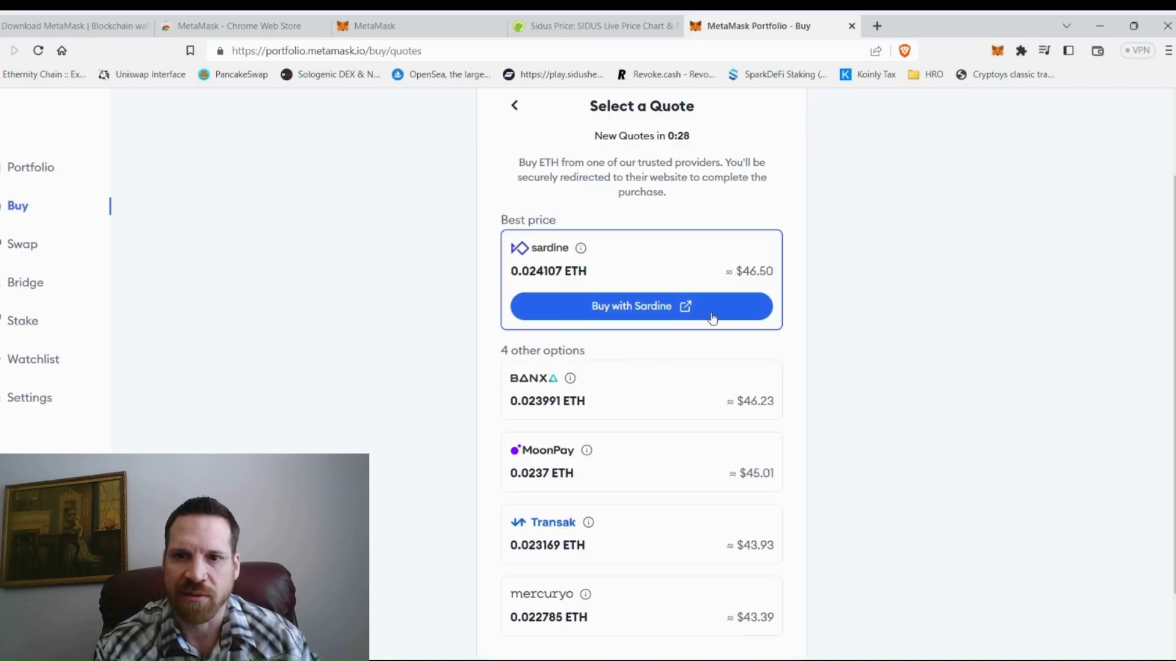
scroll(636, 396, "down", 1)
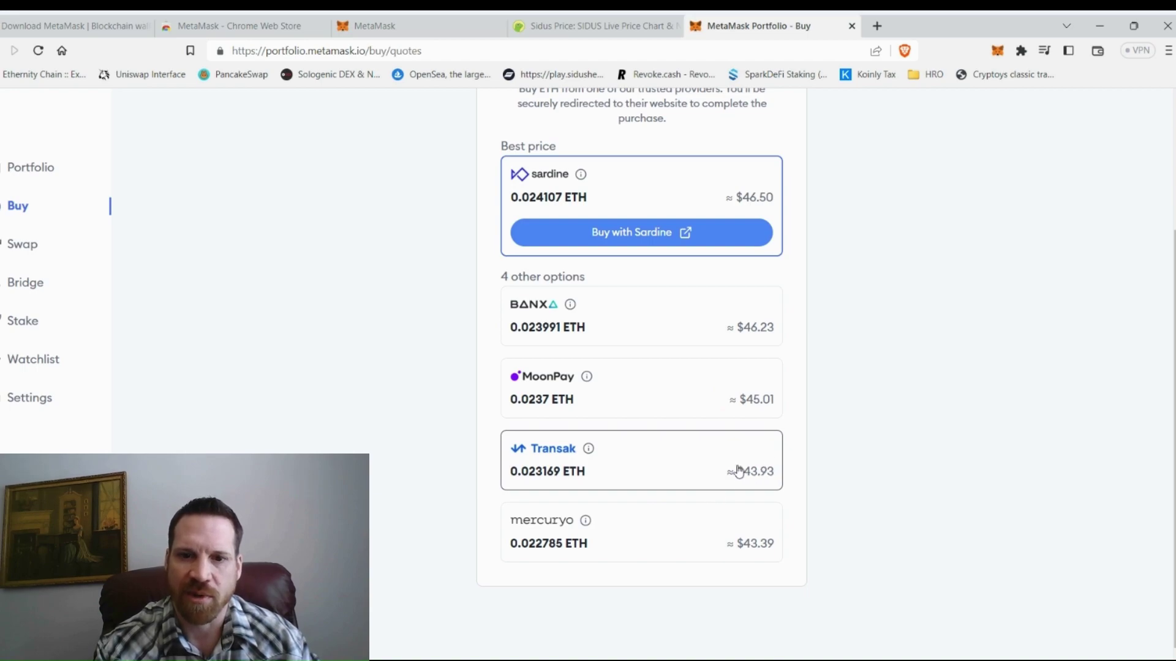
left_click(711, 394)
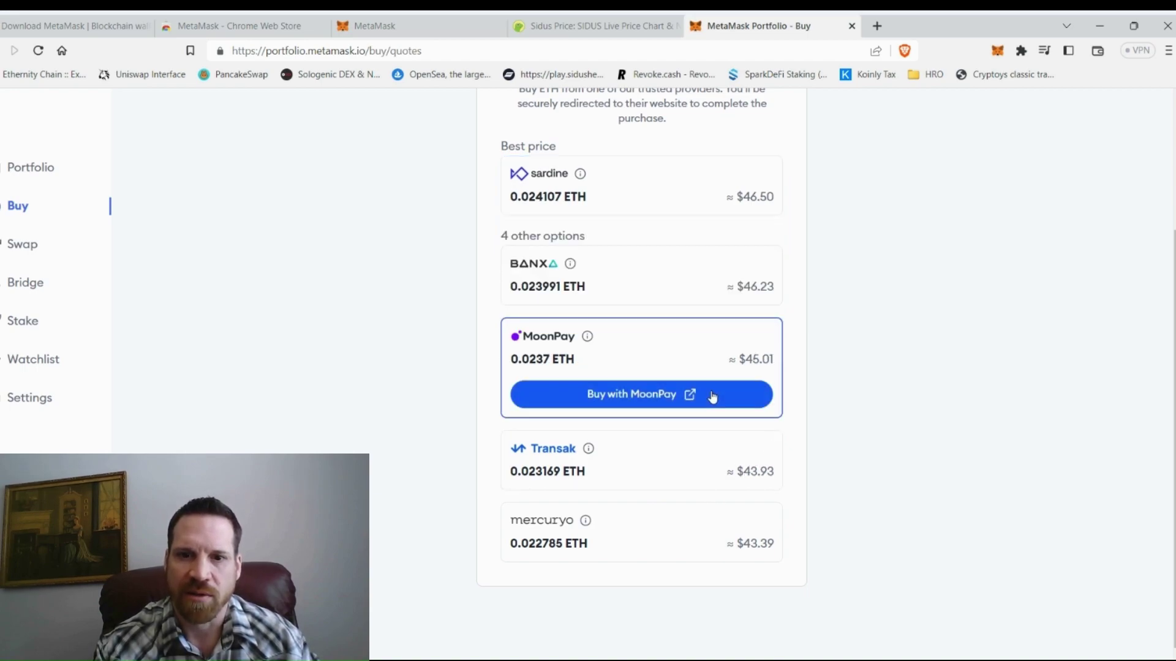
left_click(628, 398)
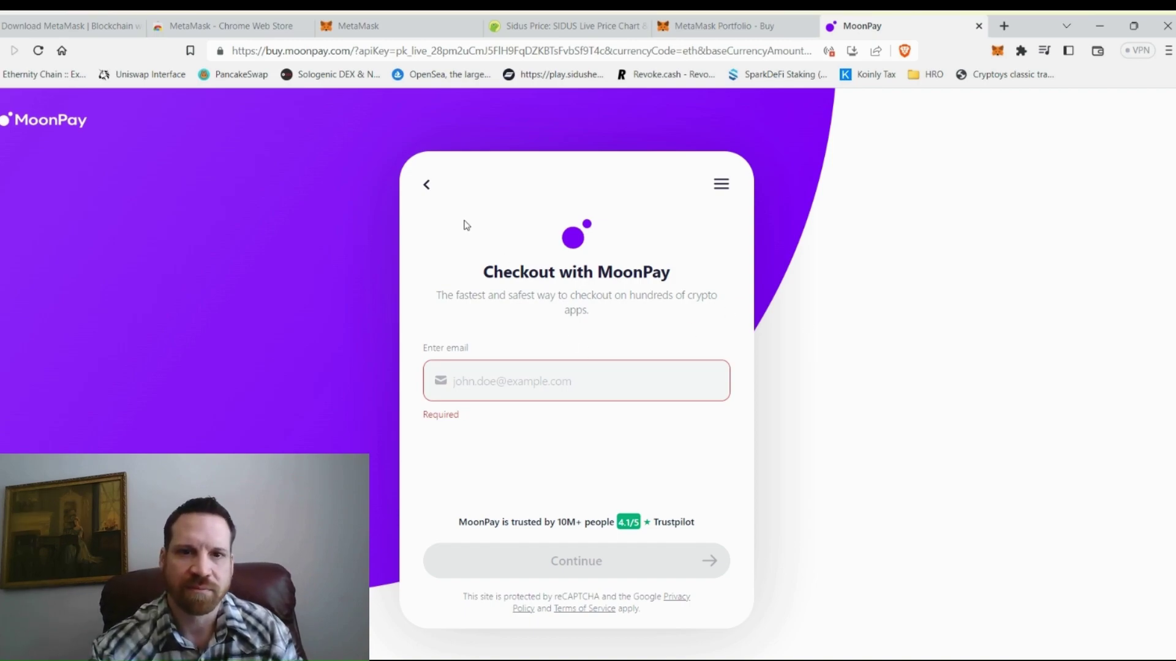
Step: Step back from MoonPay's email screen and close the MoonPay checkout tab
left_click(427, 185)
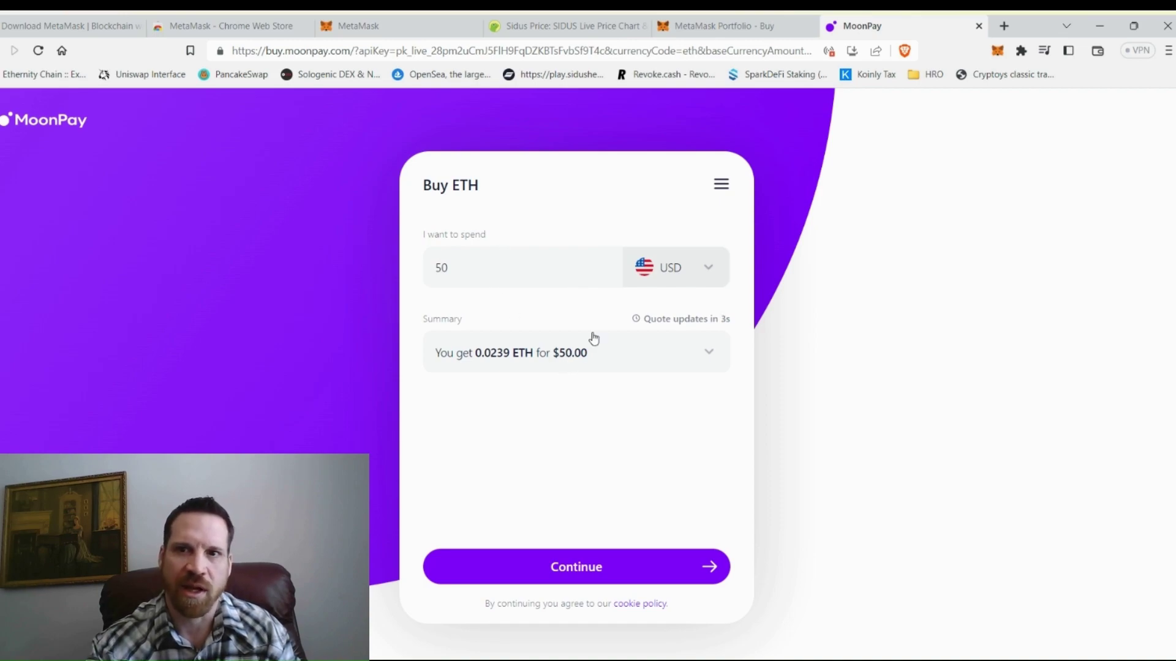
left_click(979, 27)
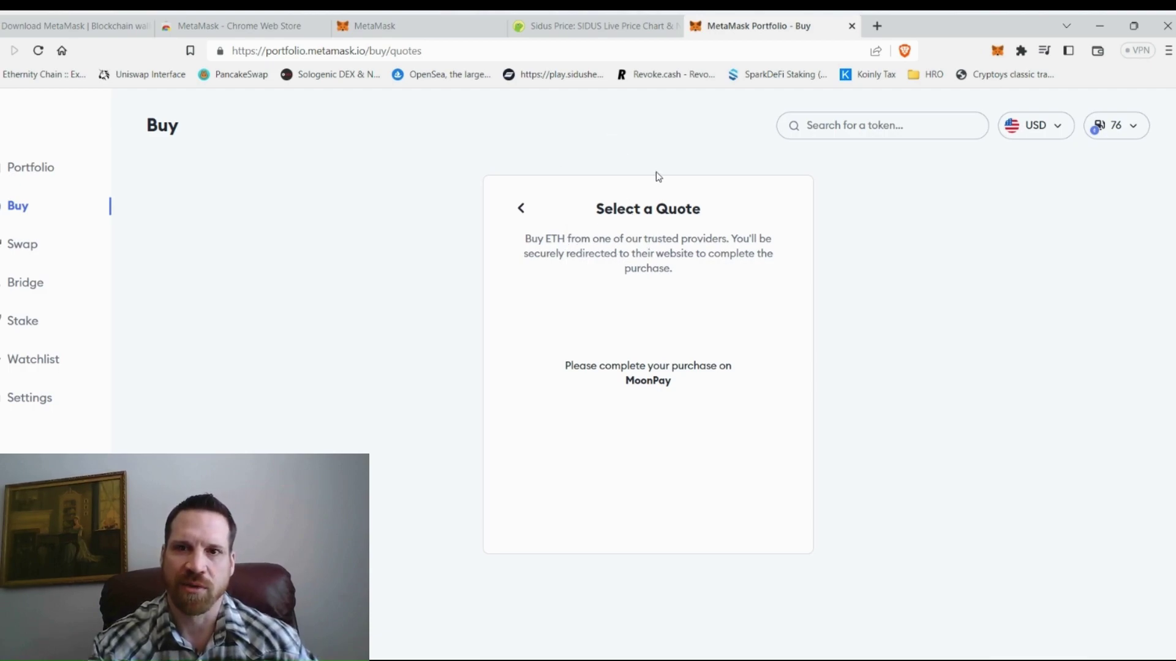
Step: Return to the Portfolio overview and close the MetaMask Portfolio tab
left_click(522, 209)
left_click(31, 170)
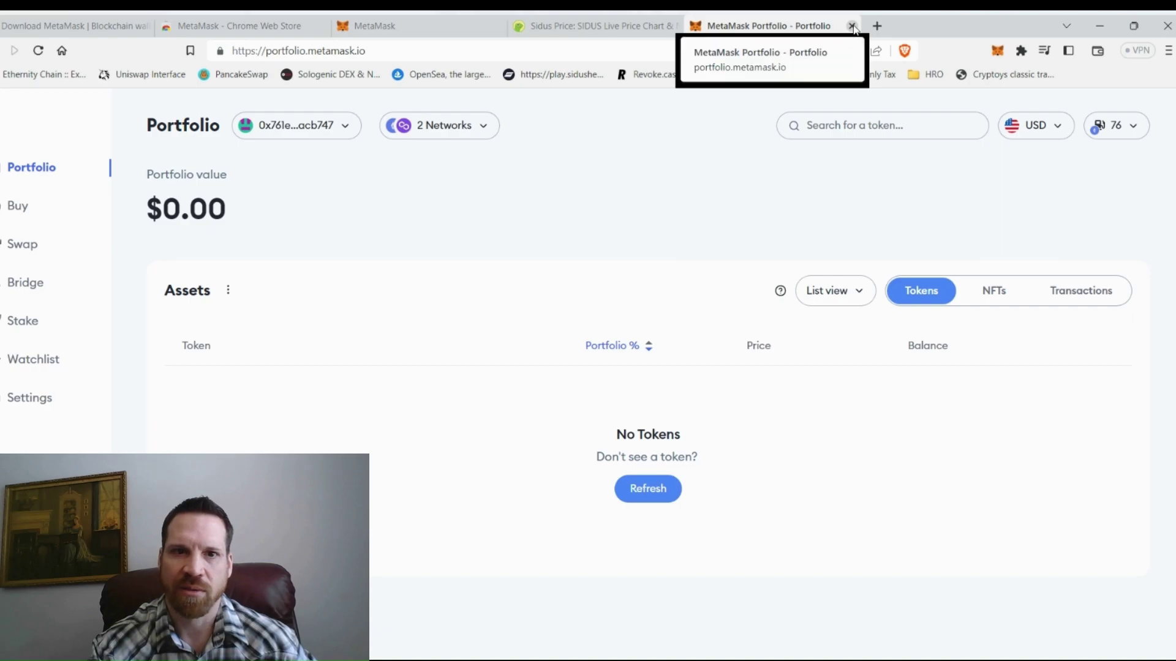
left_click(851, 26)
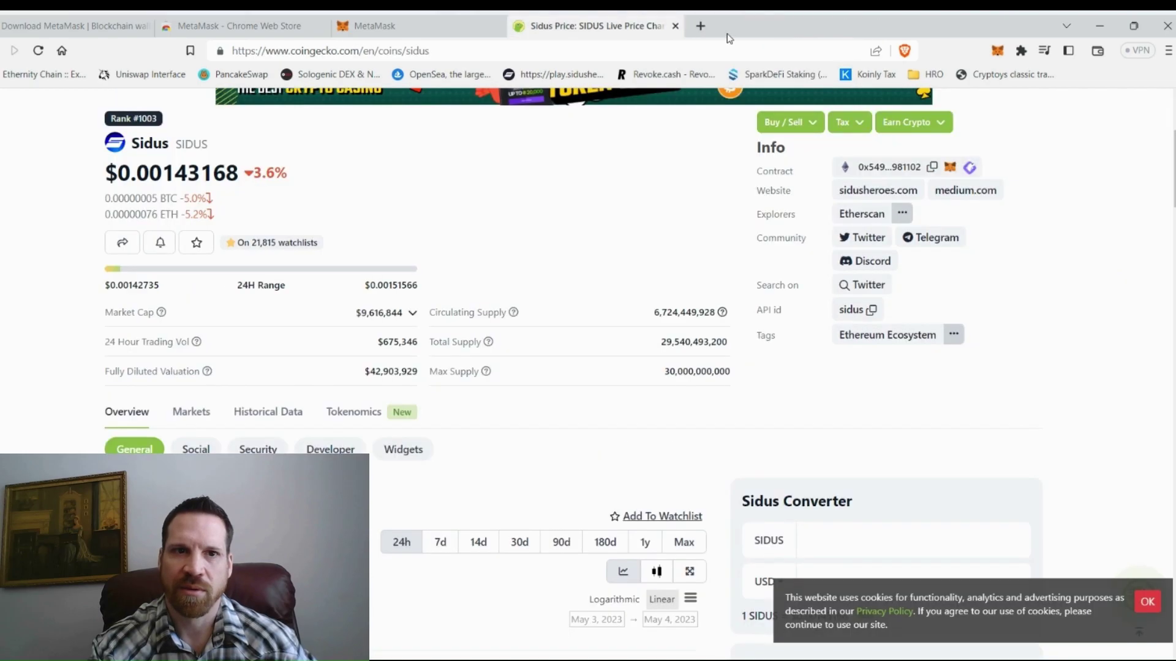
Step: Close the Sidus price, full-page wallet and Web Store tabs, then open the MetaMask popup
left_click(674, 26)
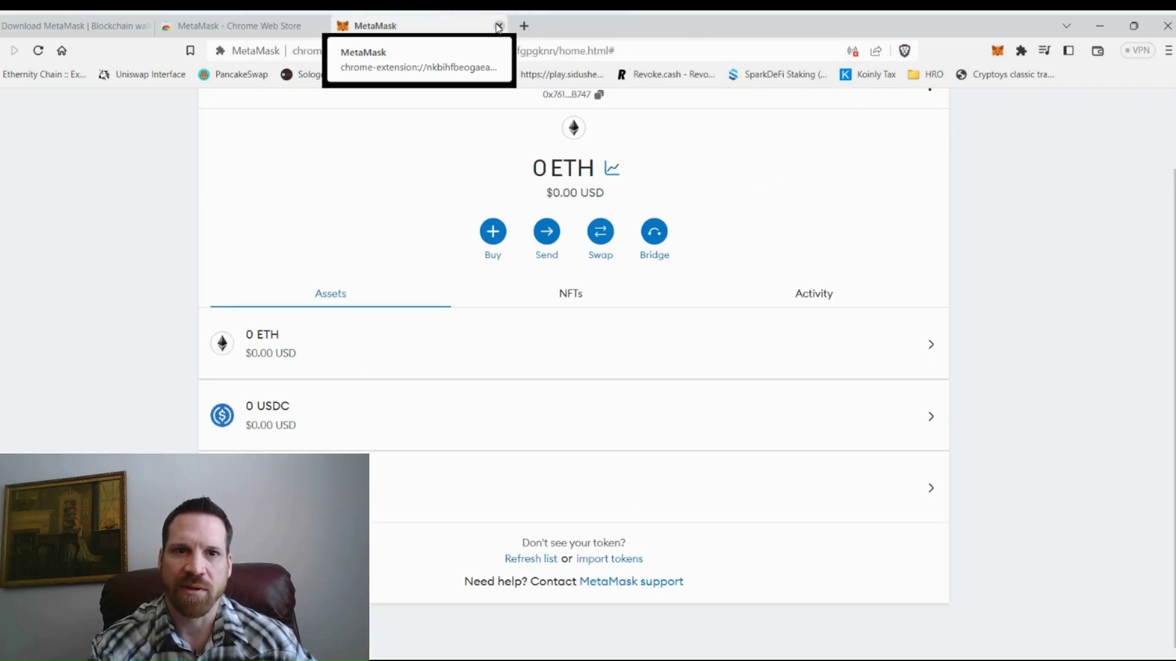
left_click(498, 27)
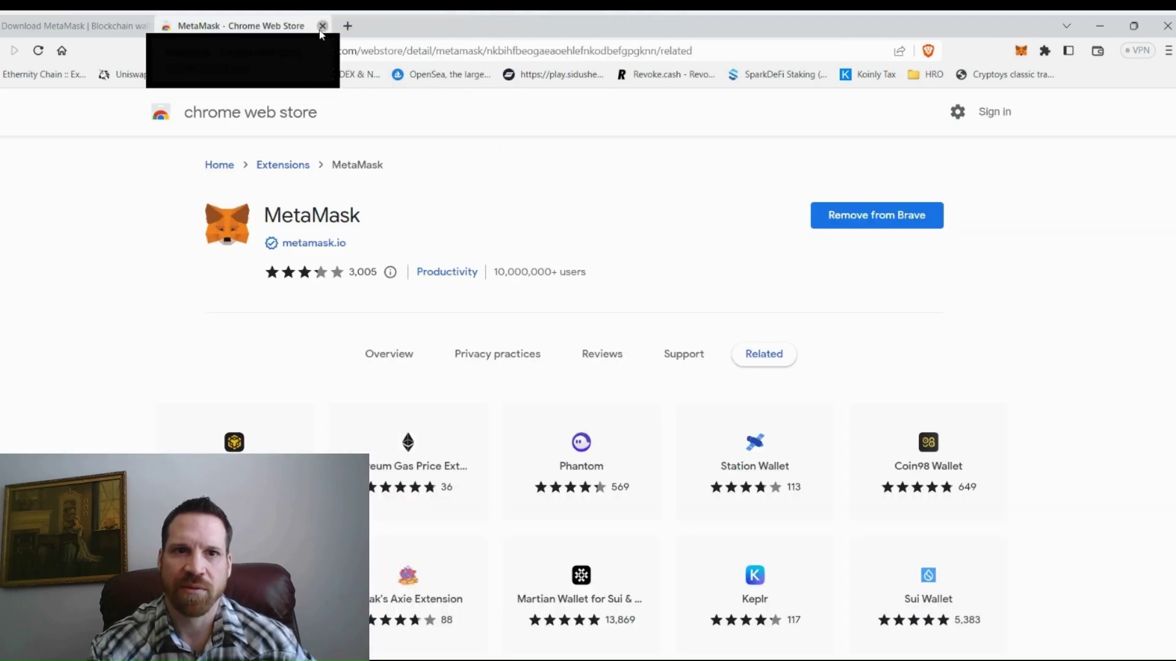
left_click(321, 27)
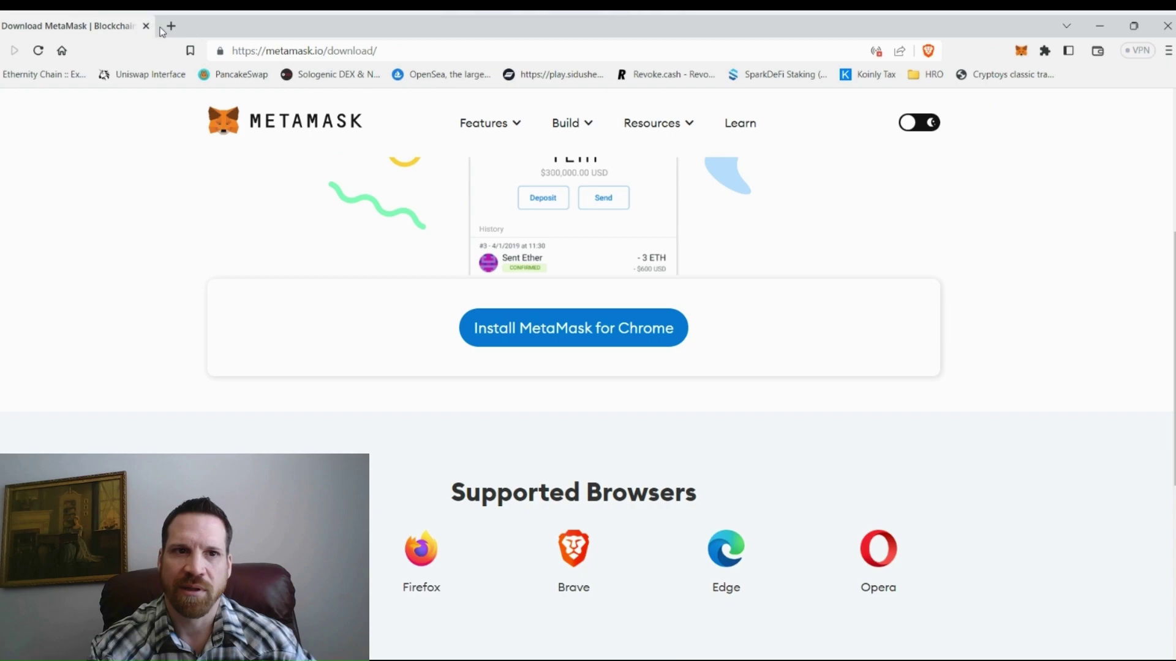
left_click(1024, 57)
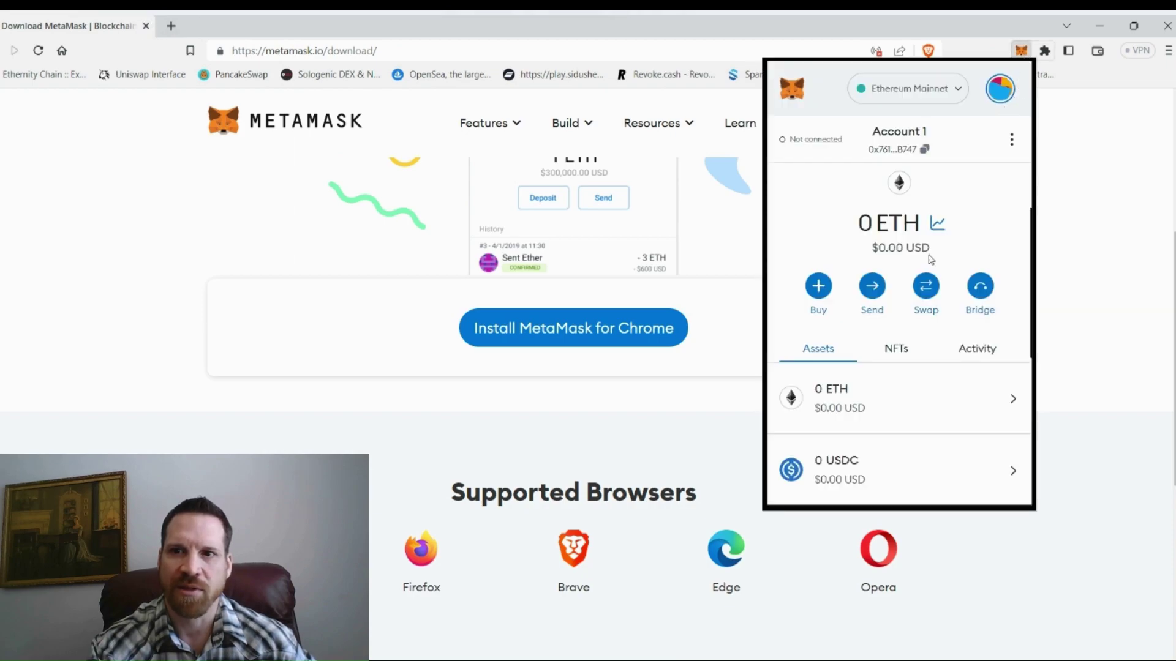
Step: Browse the Assets list in the MetaMask popup and start a token swap
scroll(838, 409, "down", 2)
scroll(827, 411, "up", 2)
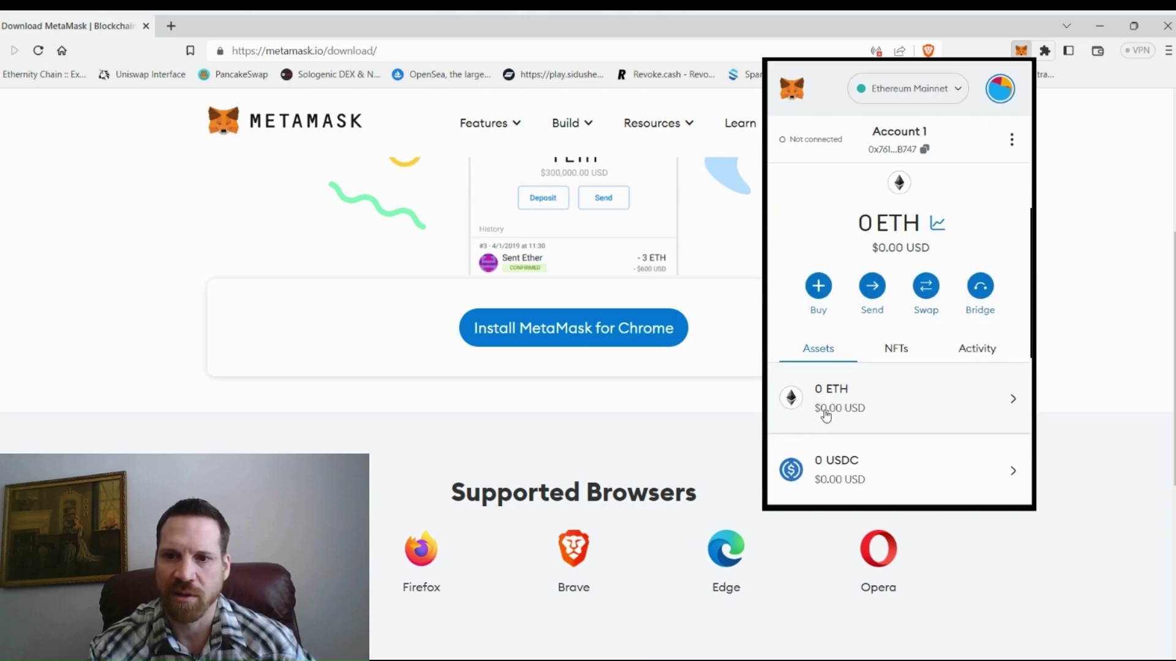
scroll(826, 412, "down", 2)
scroll(824, 414, "up", 2)
scroll(827, 411, "down", 2)
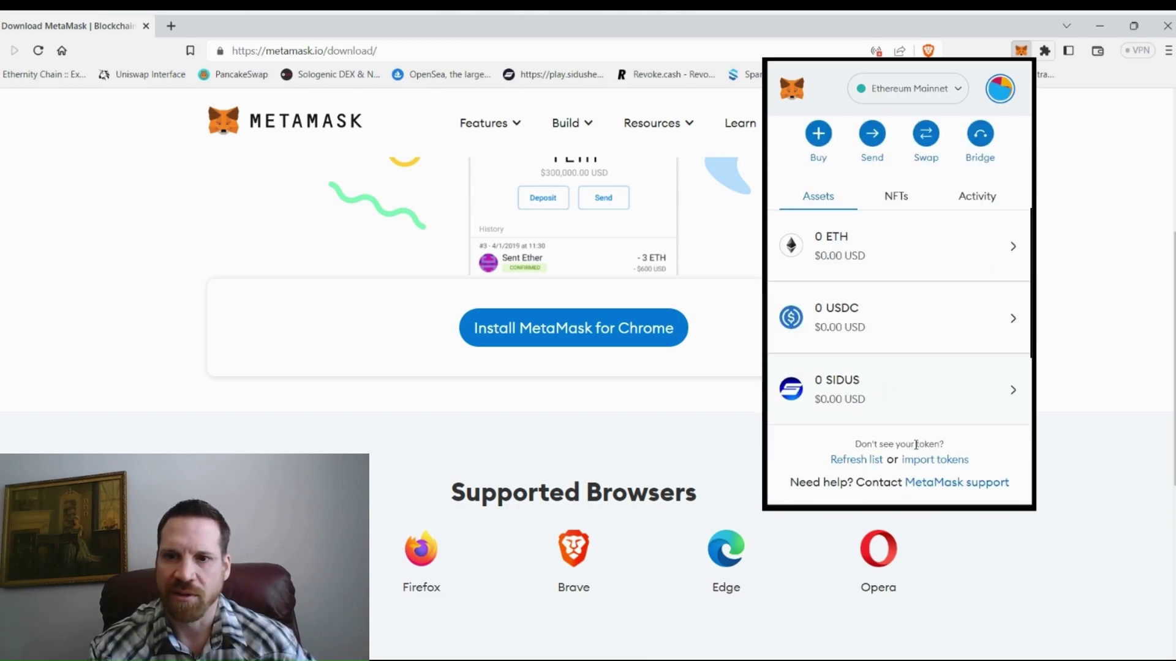
scroll(840, 410, "up", 2)
scroll(927, 310, "down", 1)
scroll(927, 310, "up", 1)
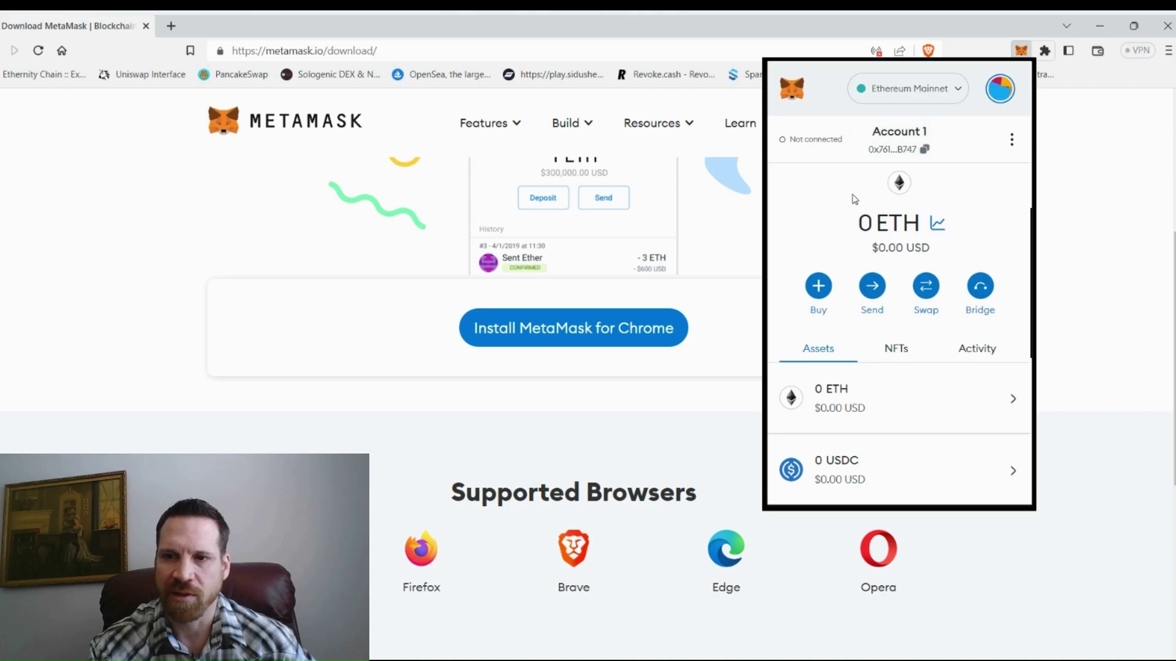
scroll(872, 325, "down", 2)
scroll(876, 313, "up", 2)
scroll(873, 314, "down", 2)
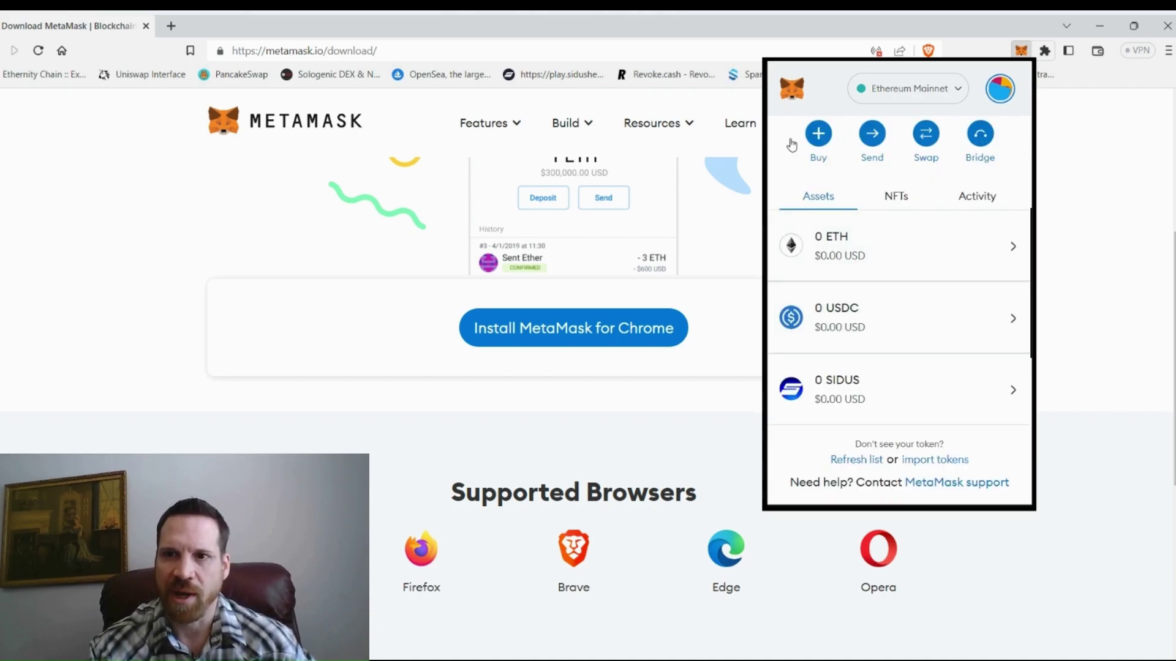
scroll(839, 303, "up", 1)
scroll(840, 303, "up", 3)
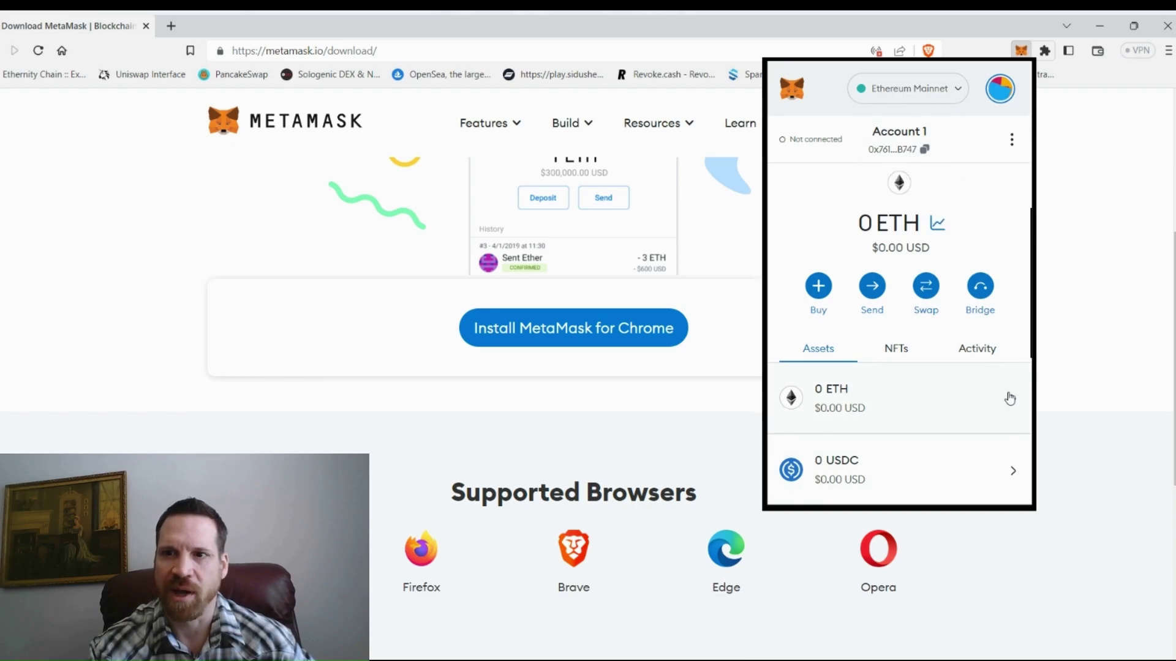
scroll(1008, 399, "down", 5)
scroll(963, 474, "up", 2)
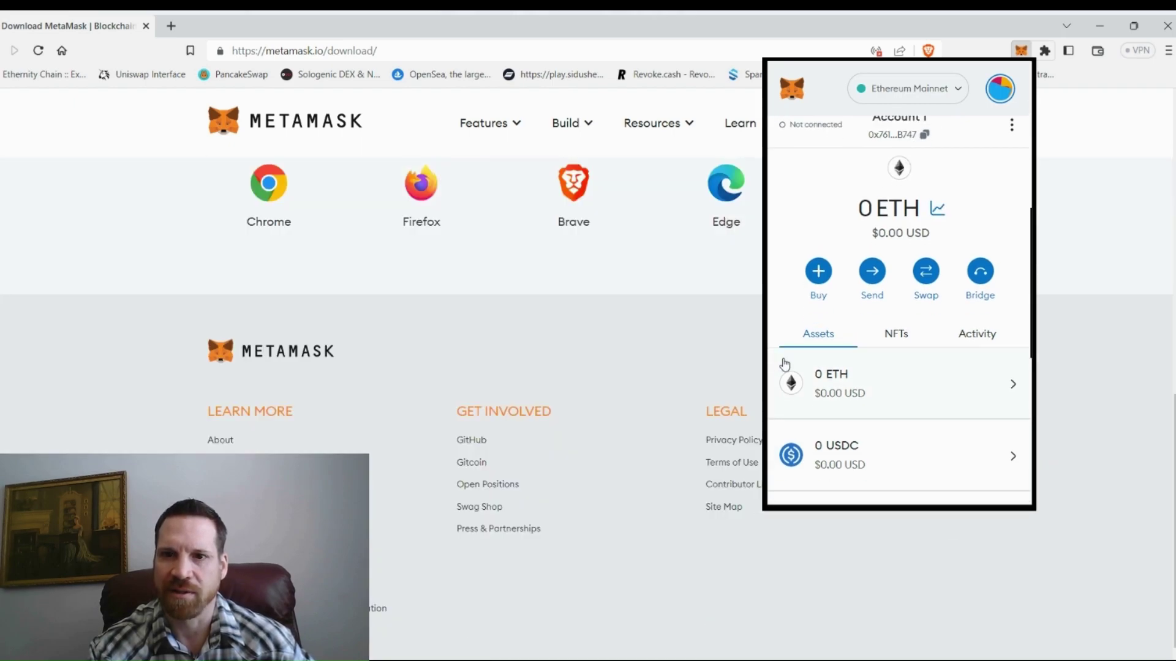
scroll(1120, 341, "up", 10)
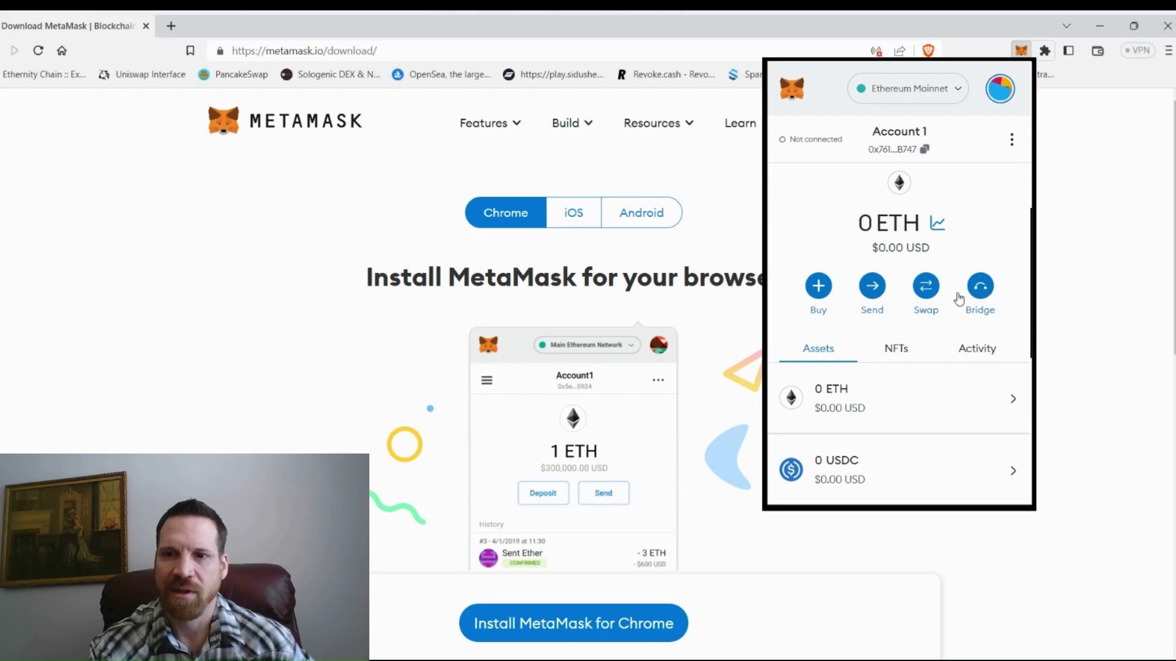
left_click(928, 303)
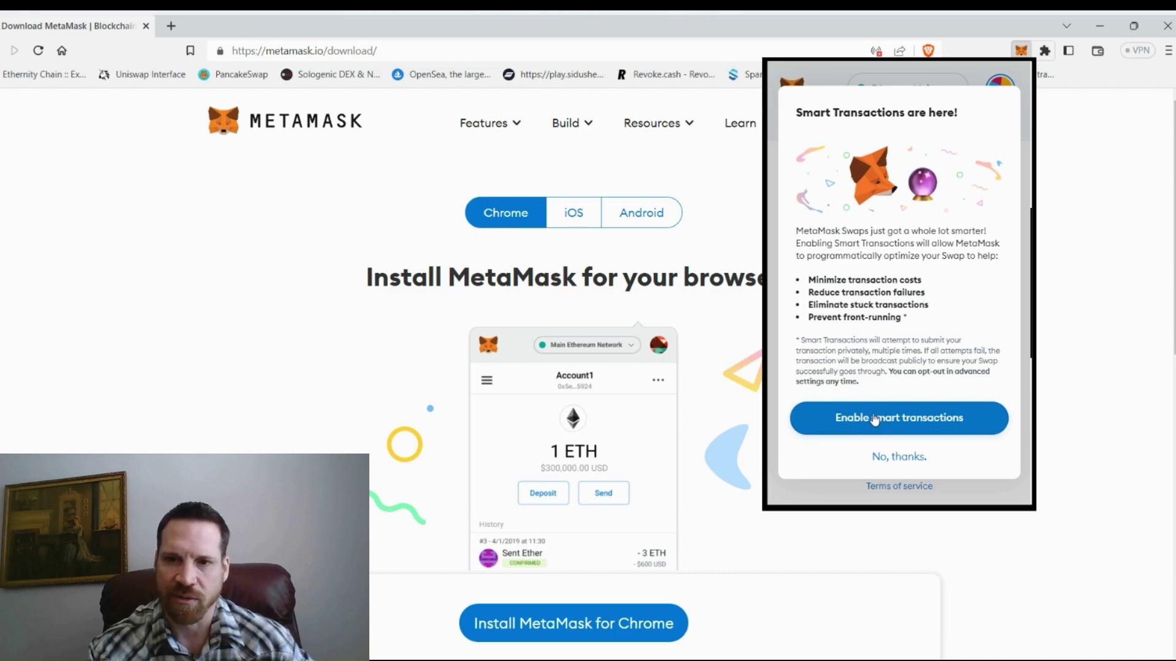
Step: Decline smart transactions and request a quote for swapping 1 ETH to USDC
left_click(895, 459)
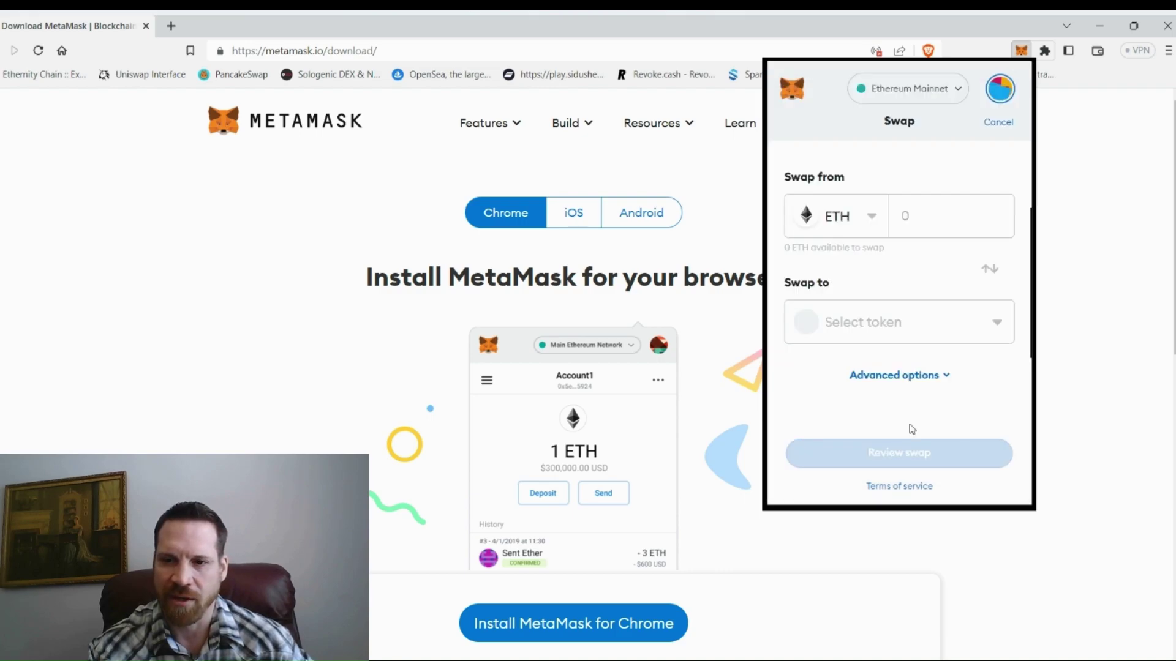
left_click(931, 323)
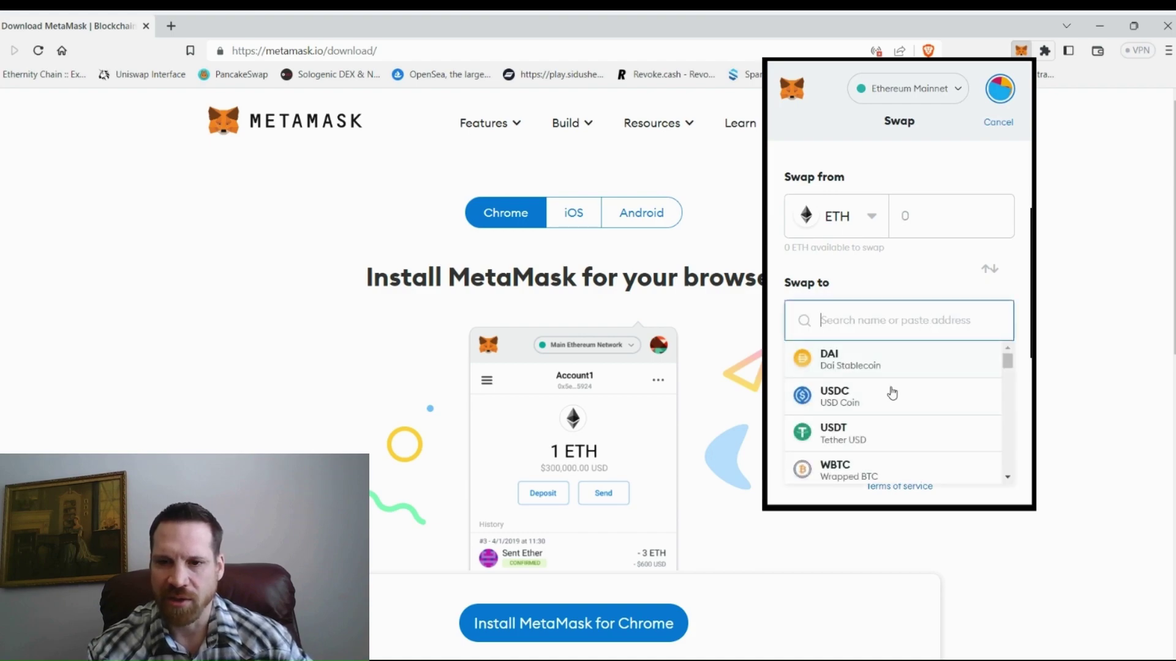
left_click(849, 407)
left_click(918, 214)
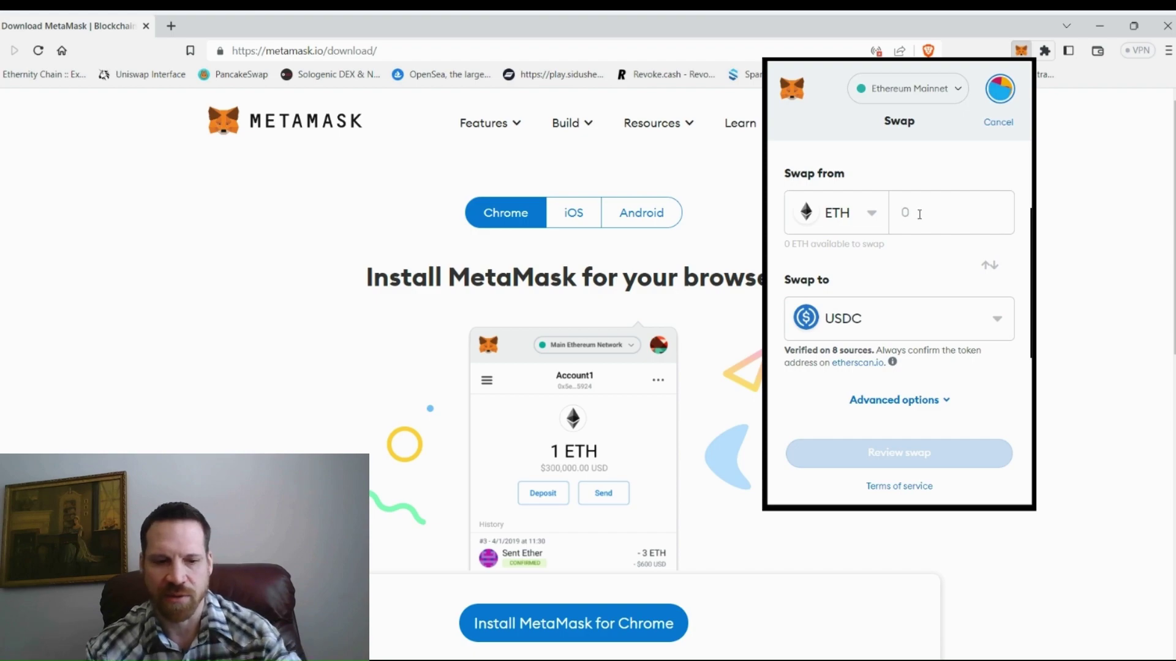
type("1")
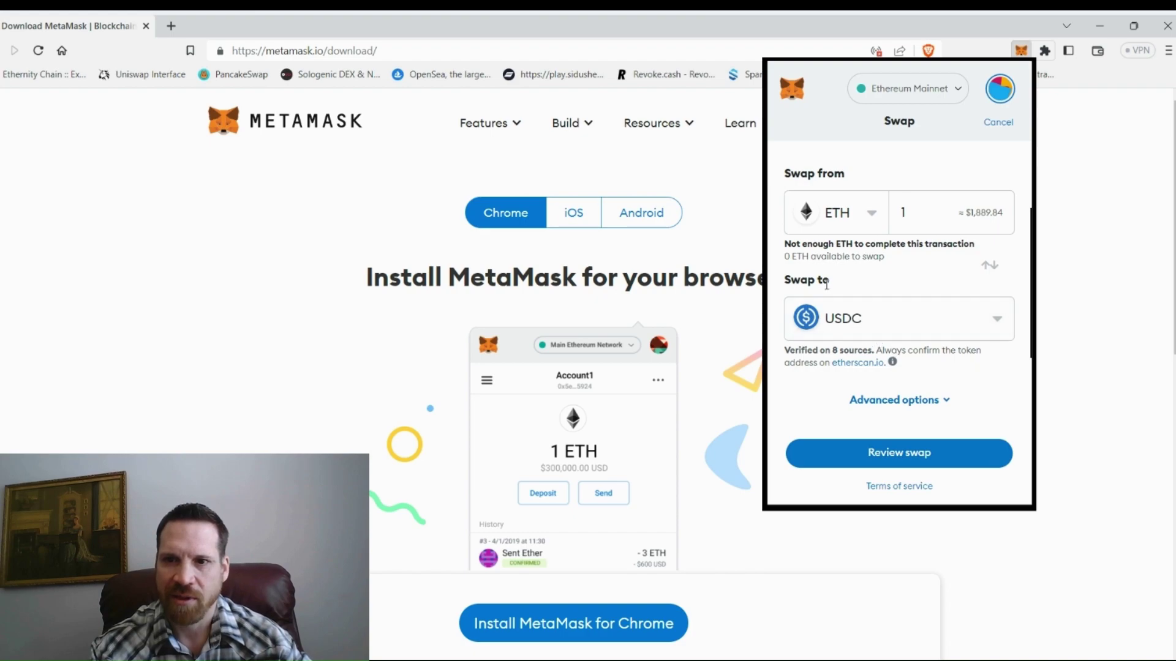
left_click(881, 455)
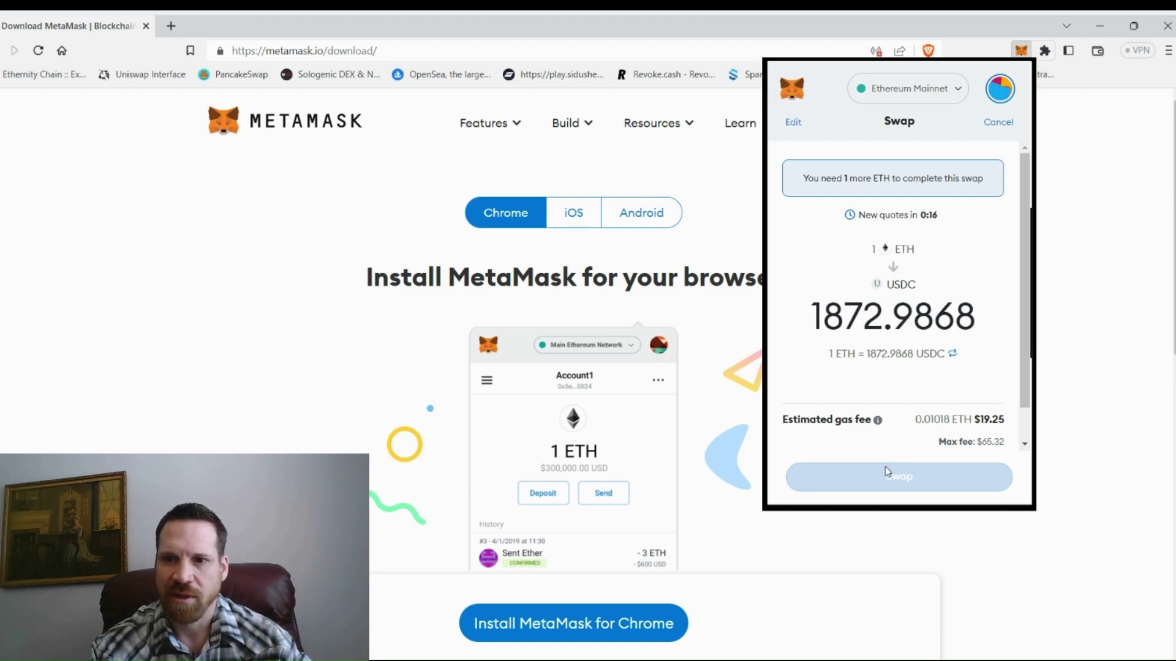
Step: Highlight the estimated gas fee and max fee values in the ETH-to-USDC quote
scroll(916, 392, "down", 1)
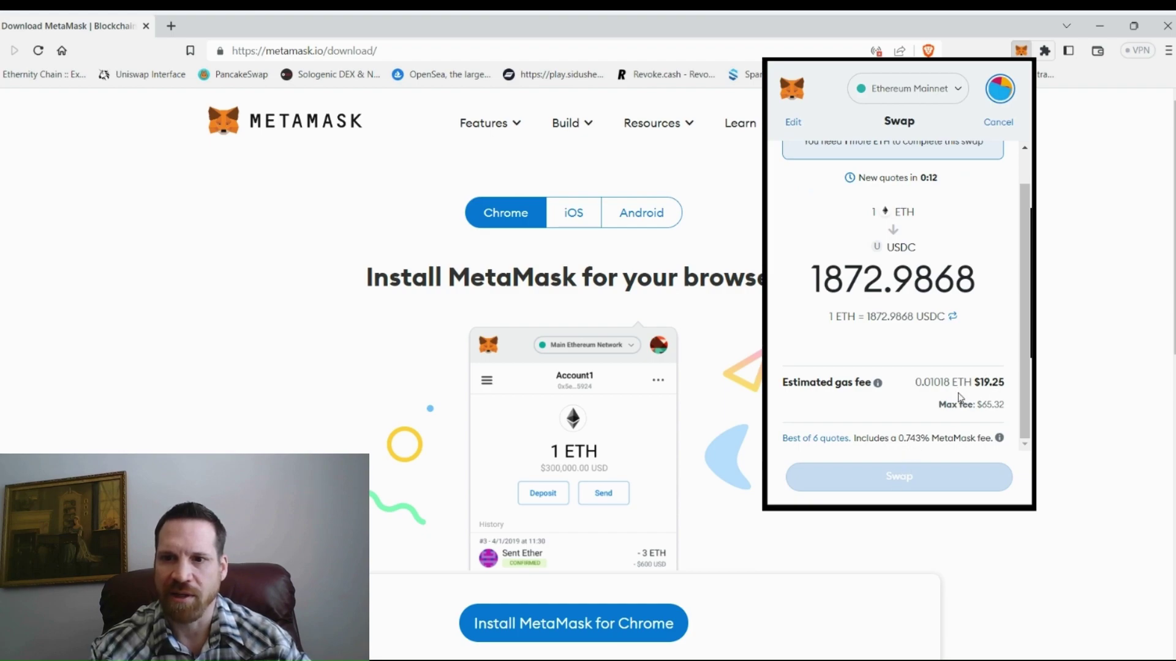
scroll(992, 393, "up", 1)
scroll(988, 359, "down", 1)
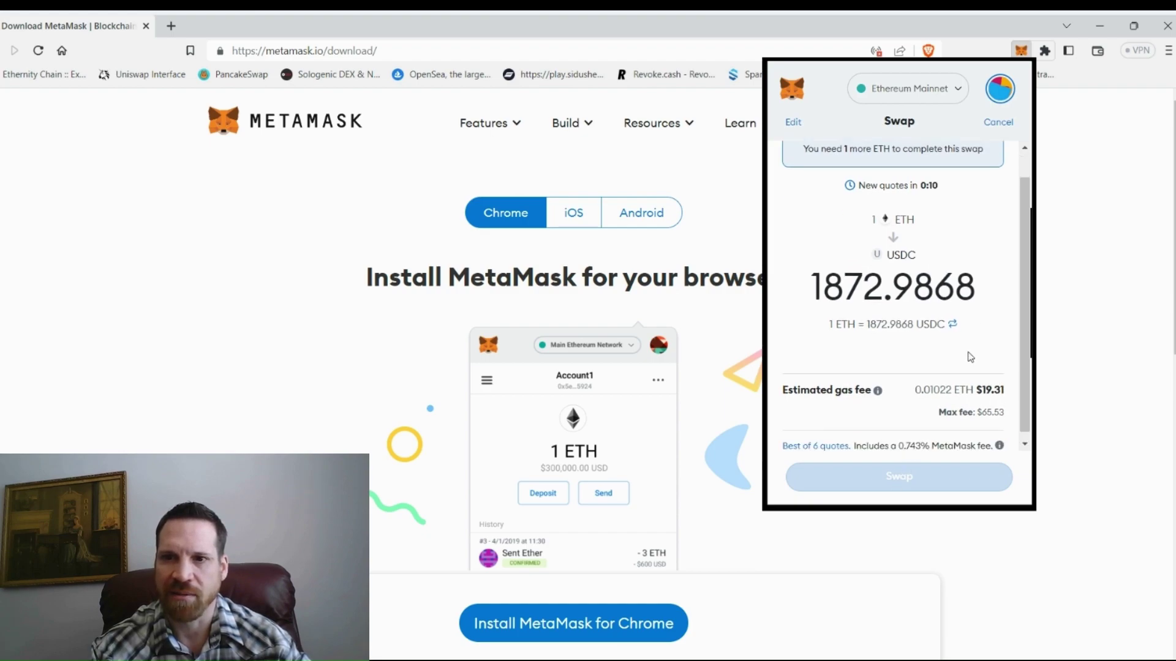
left_click_drag(1009, 382, 915, 383)
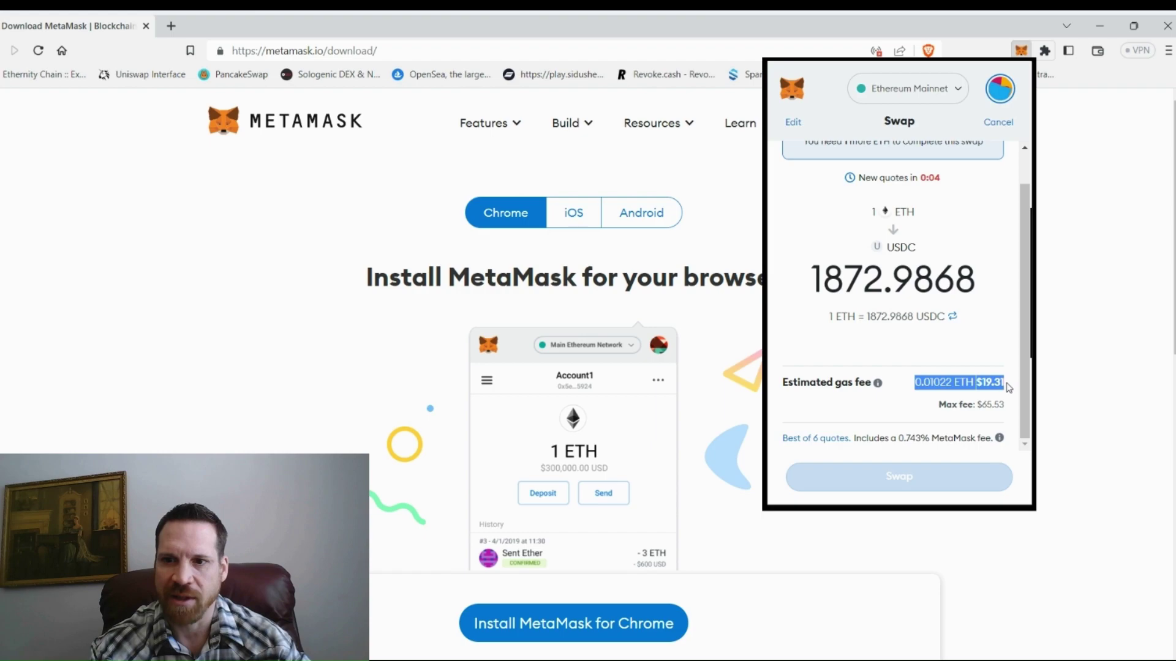
left_click_drag(1007, 406, 984, 383)
left_click(973, 336)
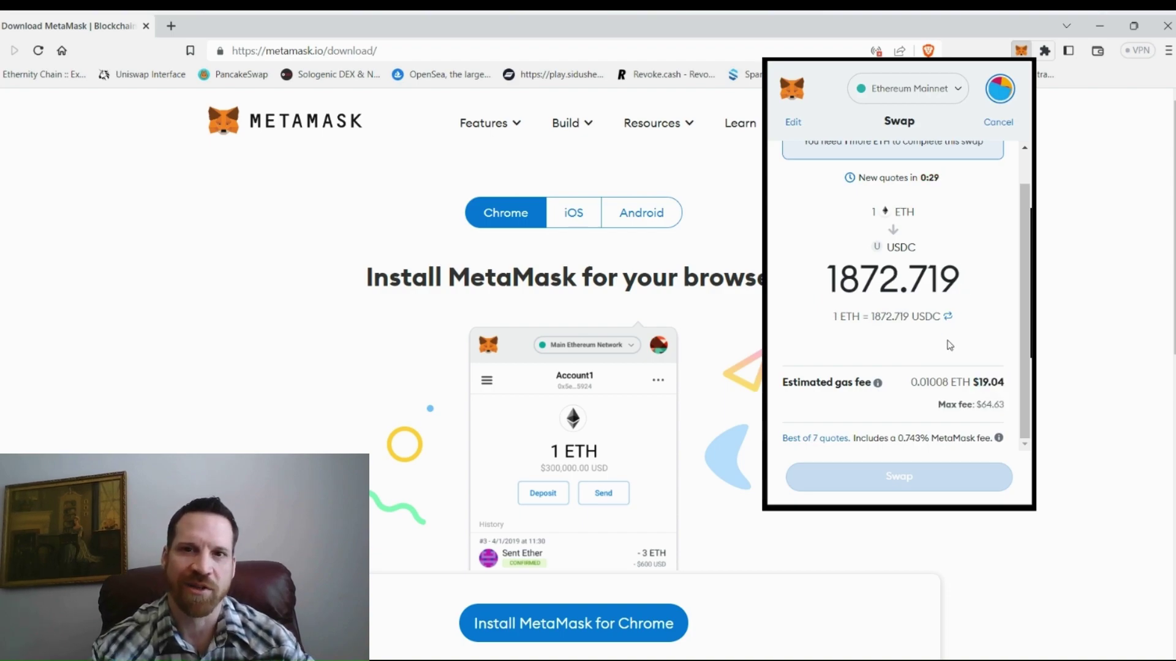
scroll(964, 328, "up", 1)
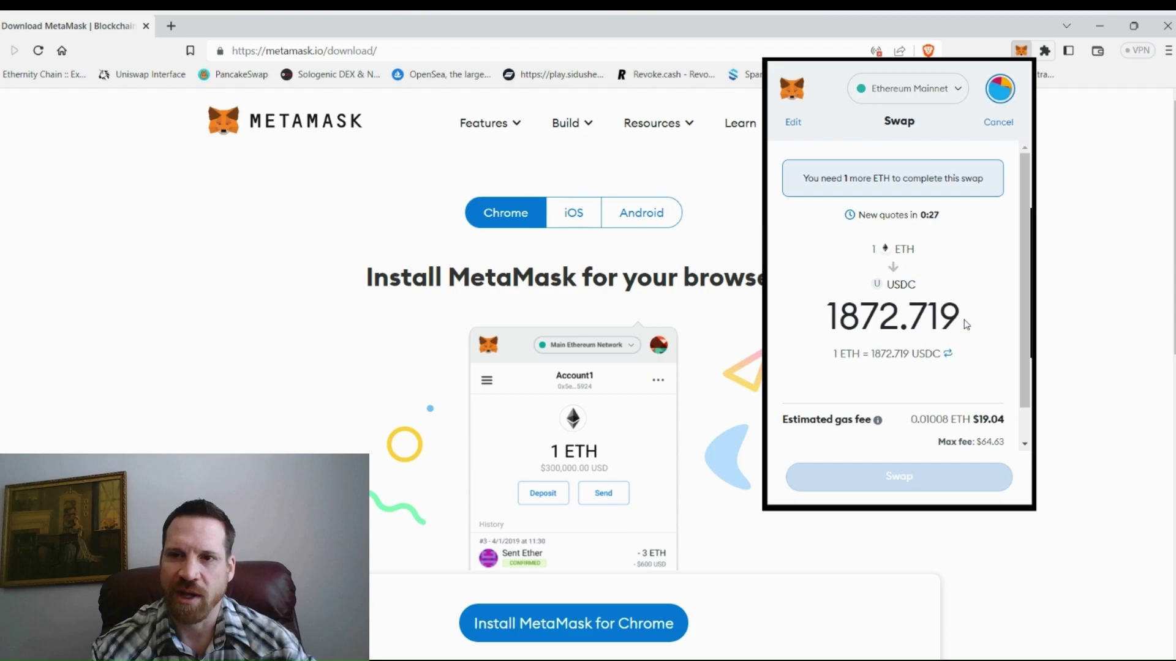
scroll(960, 296, "down", 1)
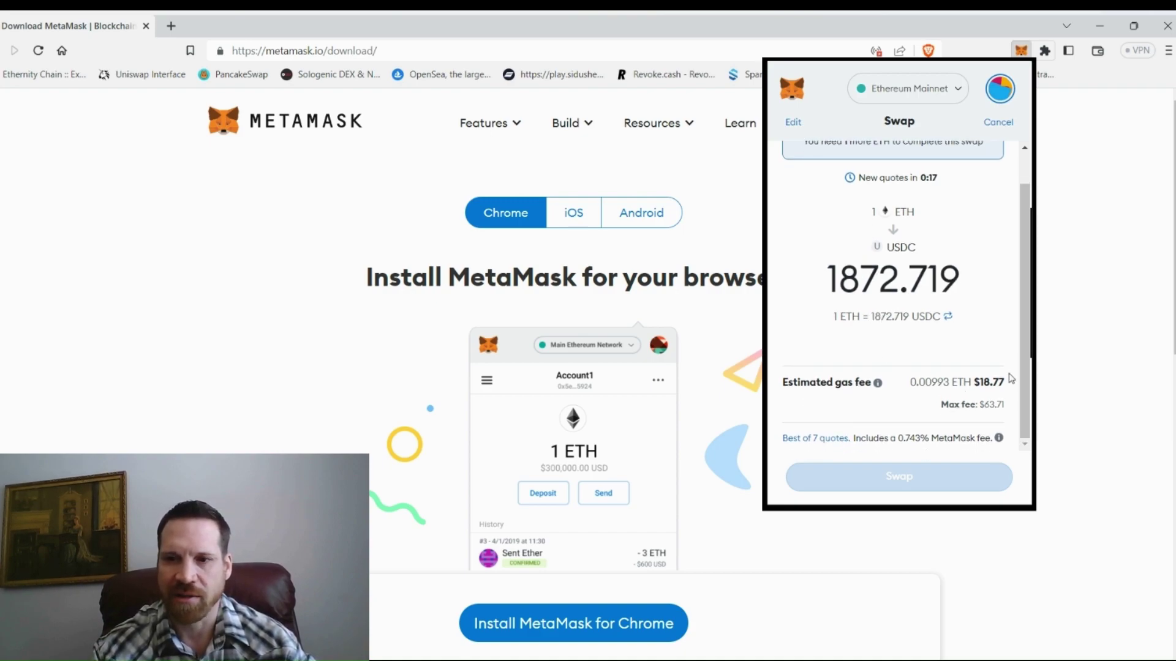
left_click_drag(1005, 382, 935, 391)
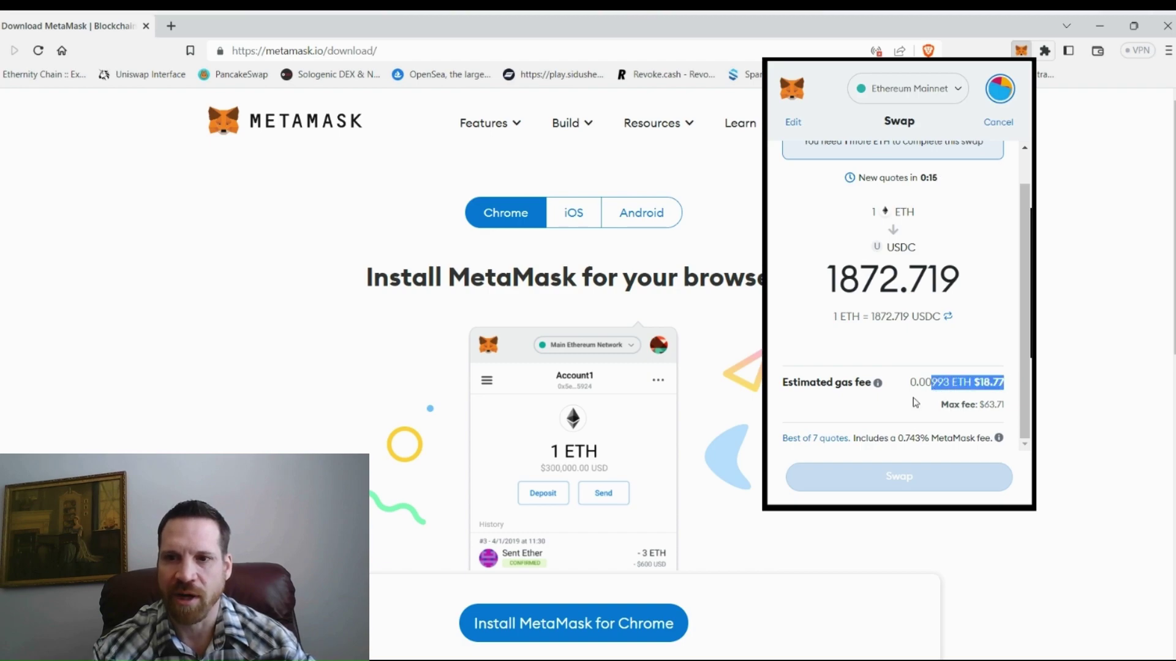
left_click_drag(1005, 407, 979, 376)
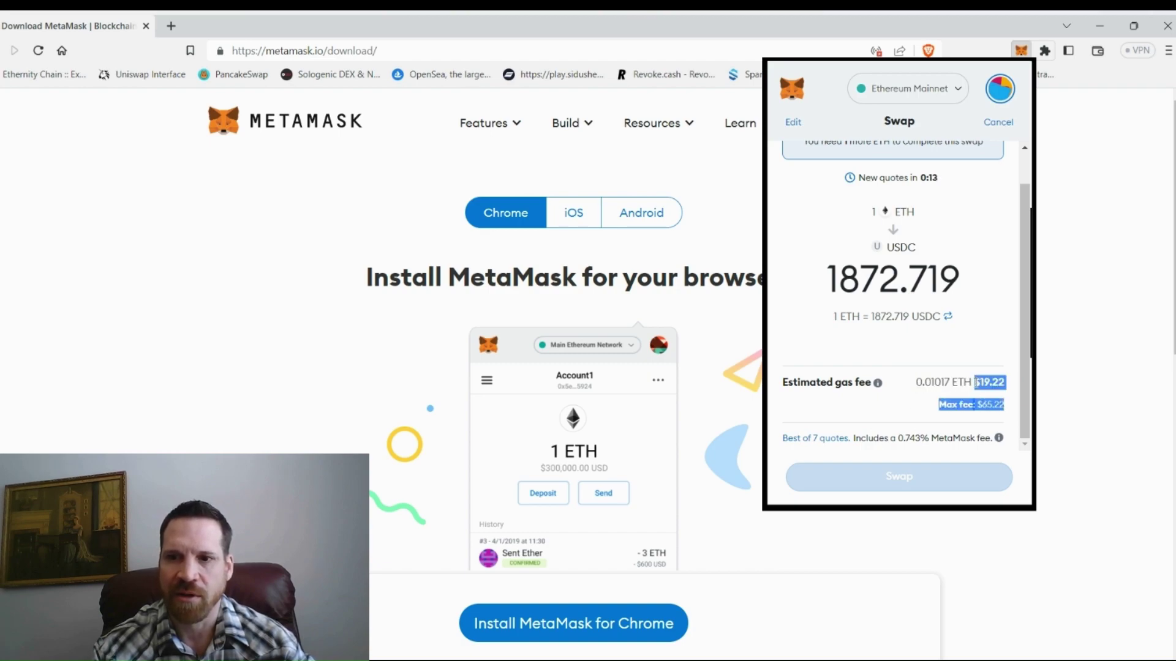
left_click(978, 372)
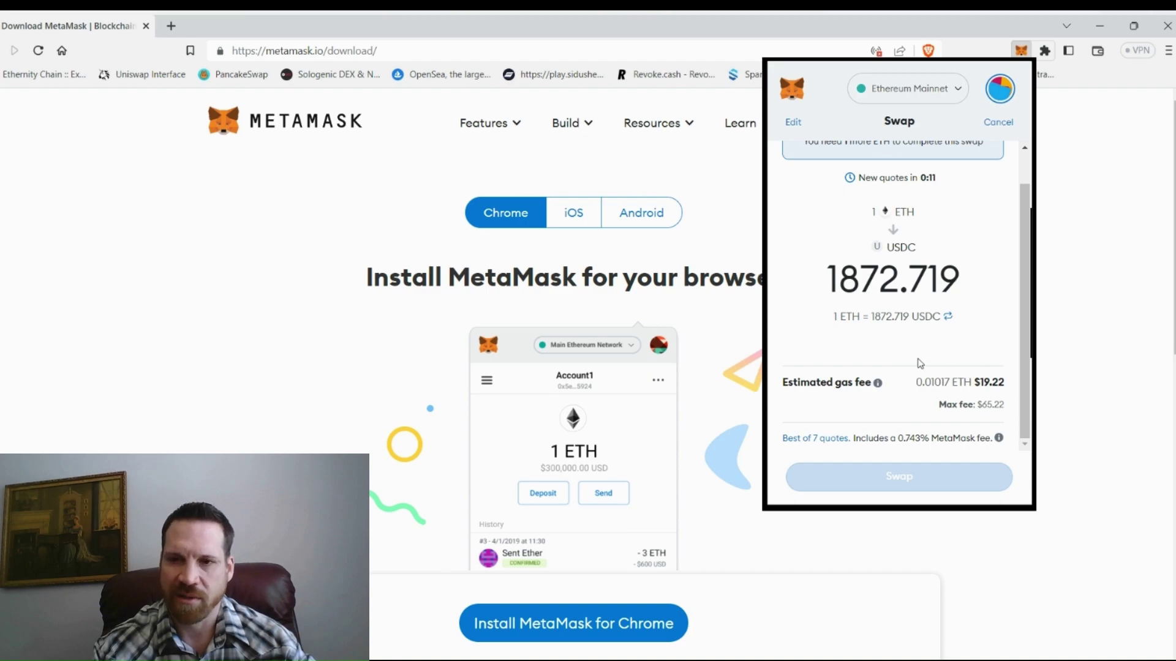
Step: Scroll the quote details again, then cancel the ETH-to-USDC swap
scroll(918, 362, "up", 1)
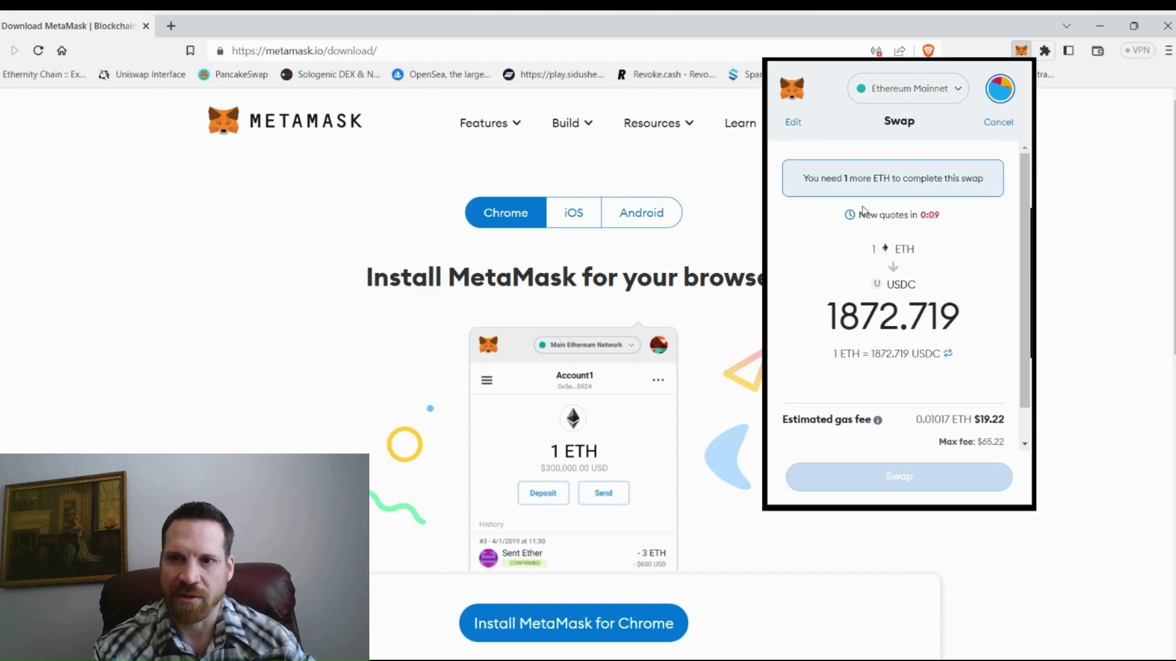
scroll(863, 210, "down", 1)
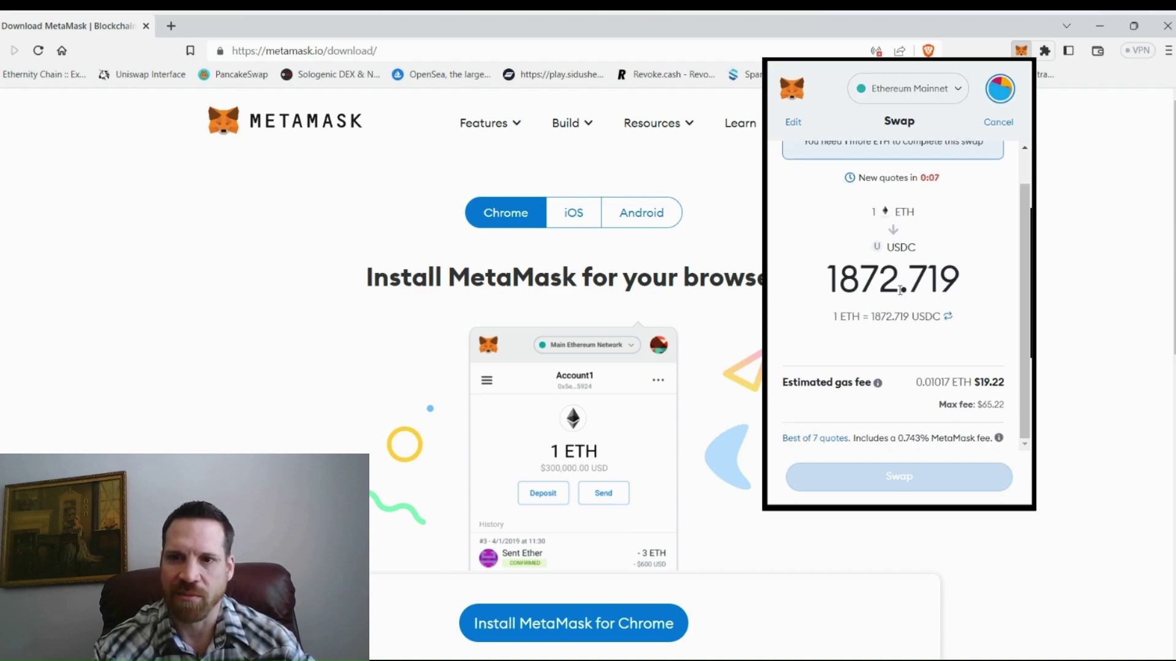
scroll(898, 284, "up", 1)
scroll(872, 311, "down", 1)
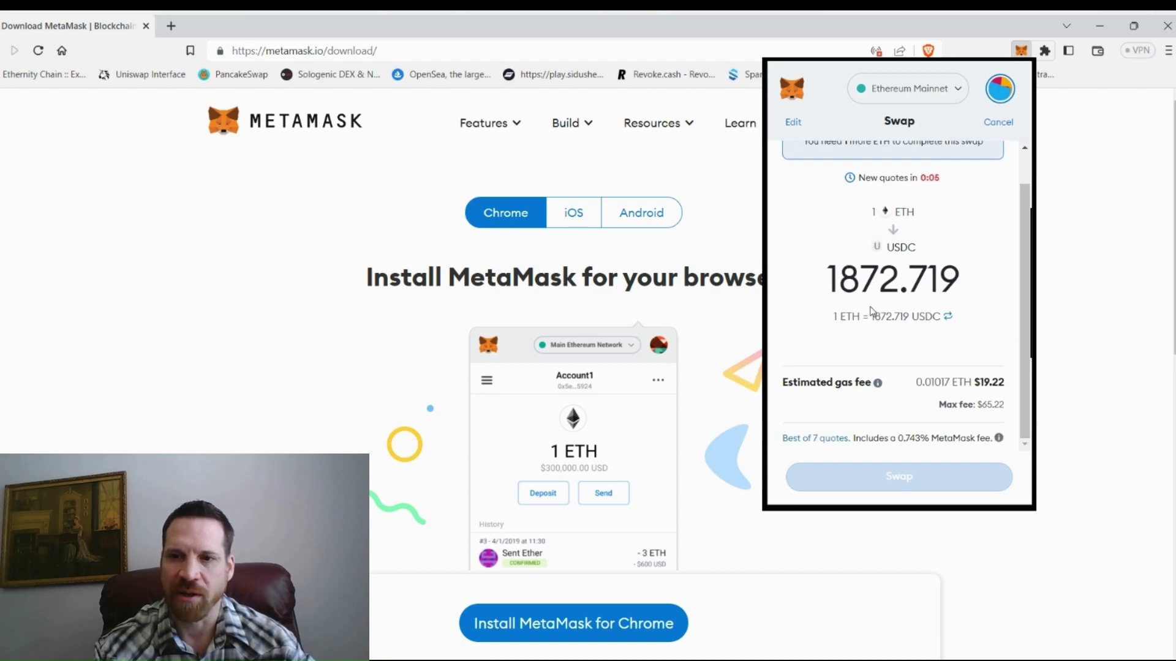
scroll(906, 257, "up", 1)
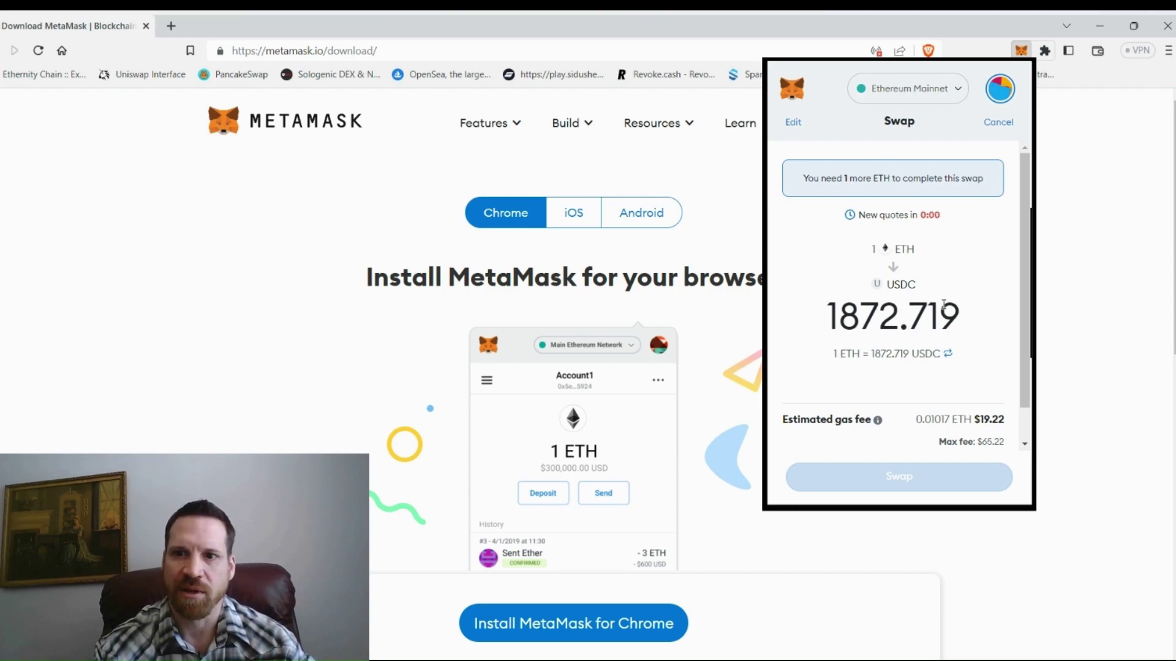
scroll(925, 379, "down", 1)
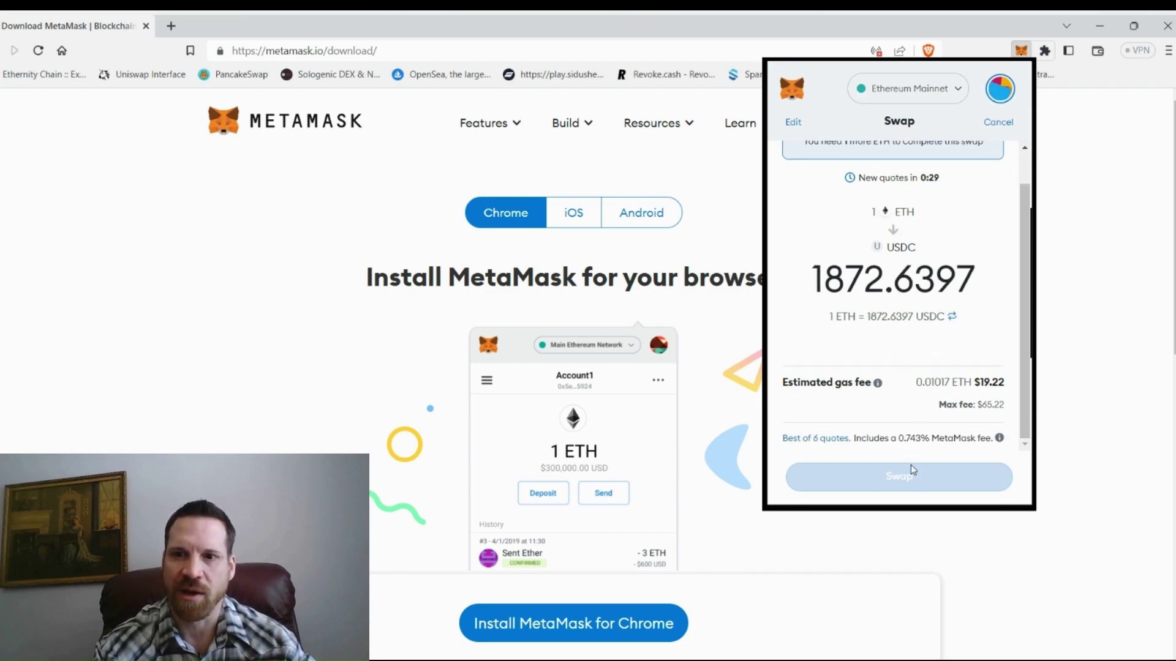
scroll(911, 405, "up", 1)
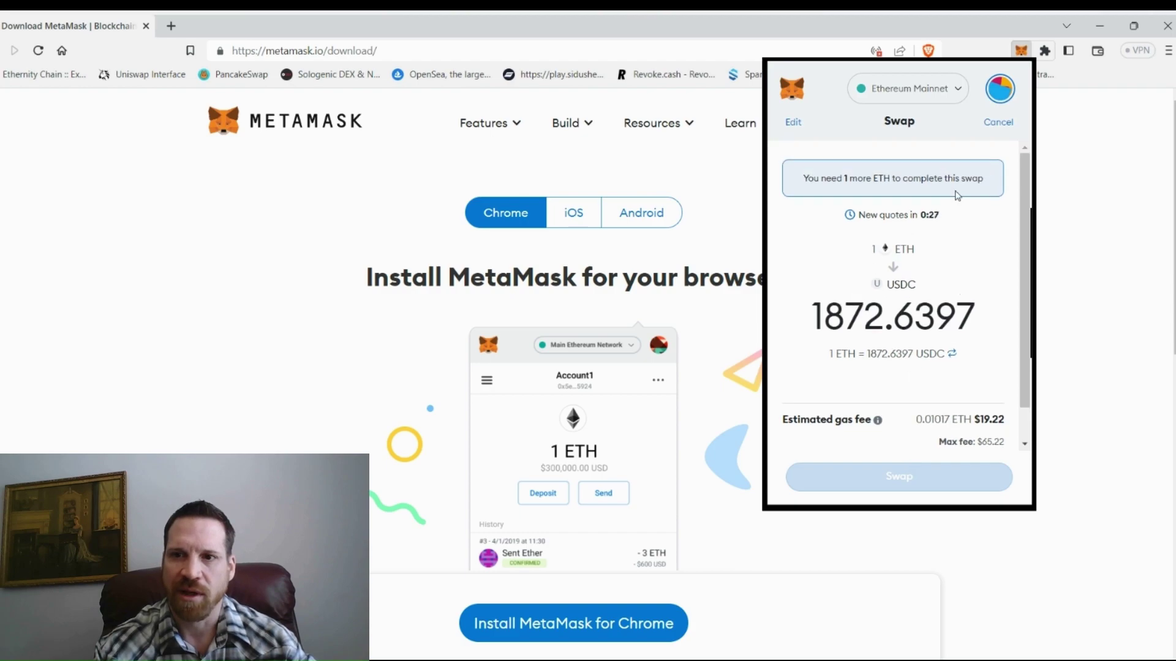
left_click(997, 124)
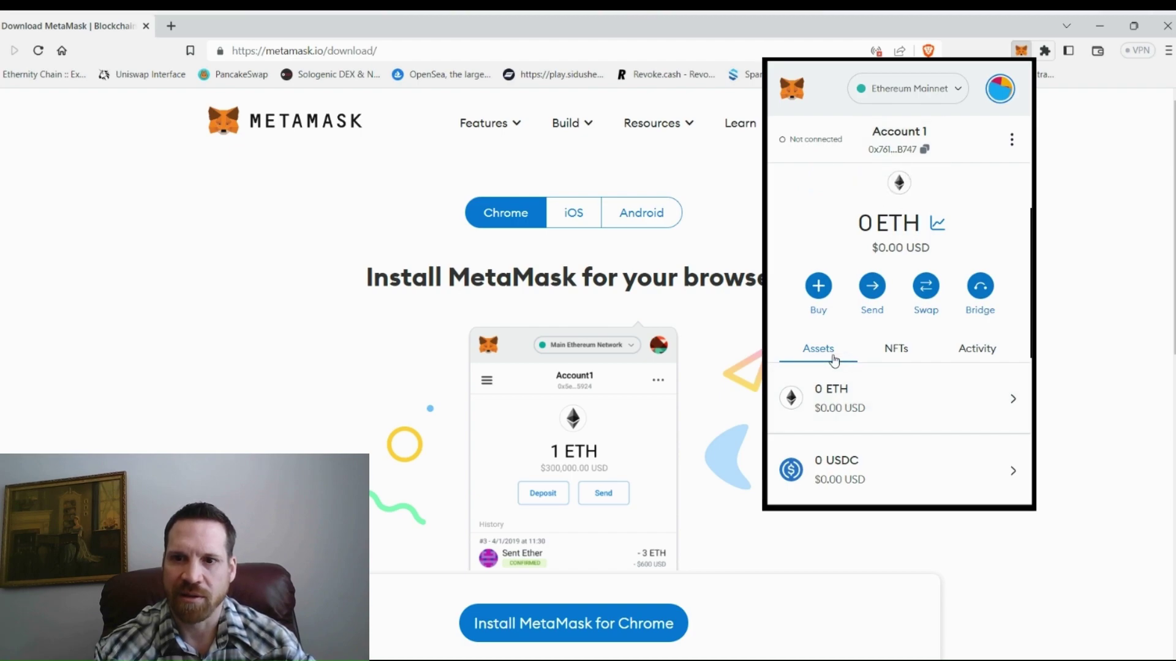
Step: From the SIDUS asset page, request a quote for swapping 100000 SIDUS to USDC
scroll(836, 367, "down", 3)
left_click(855, 412)
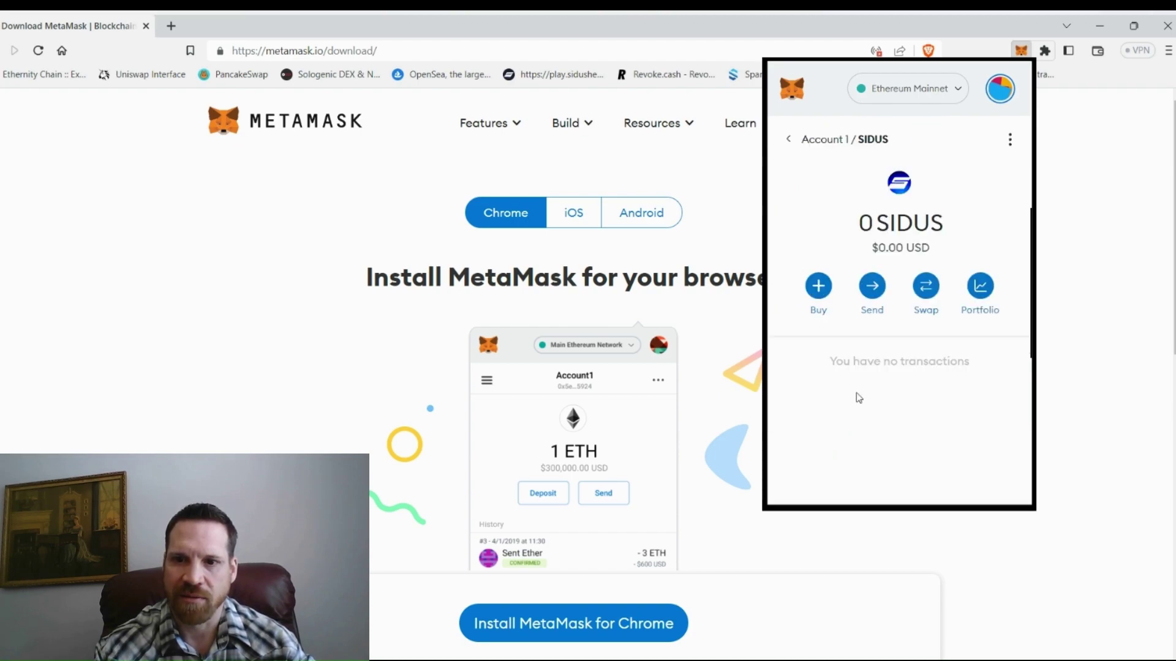
left_click(926, 298)
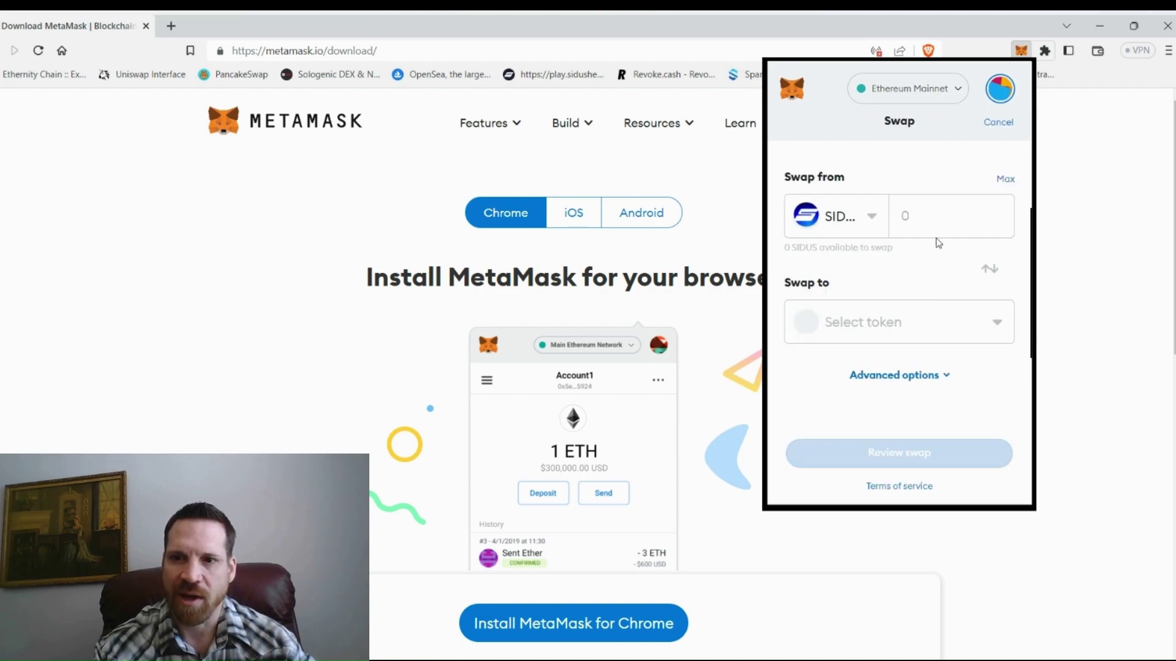
type("100")
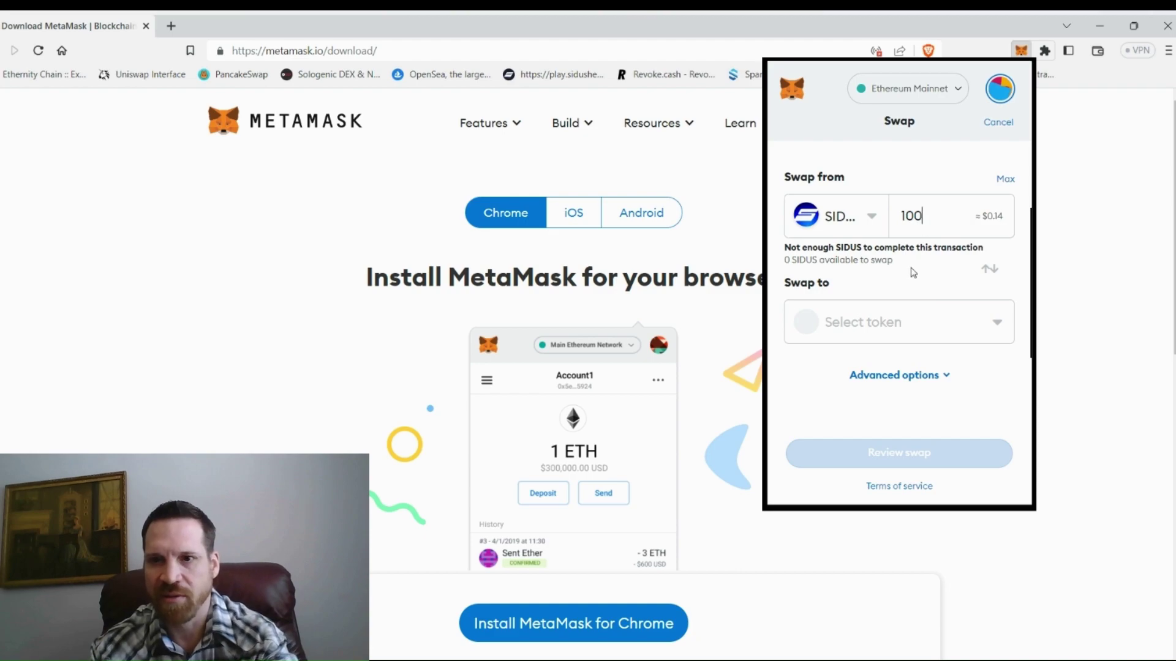
type("00")
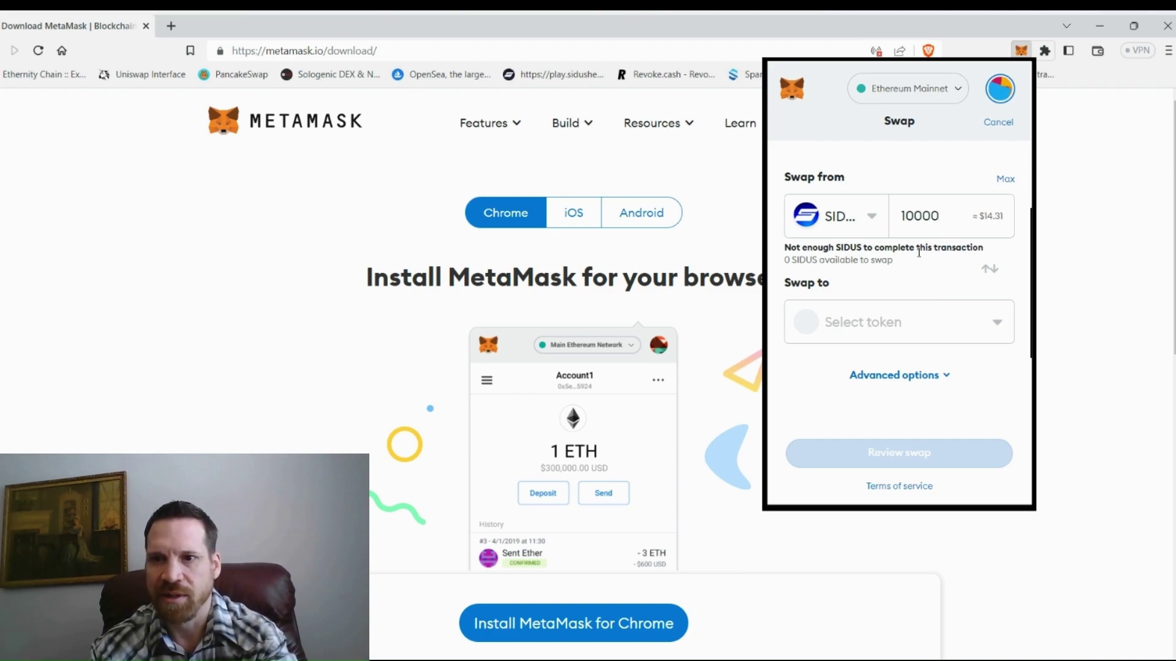
type("0")
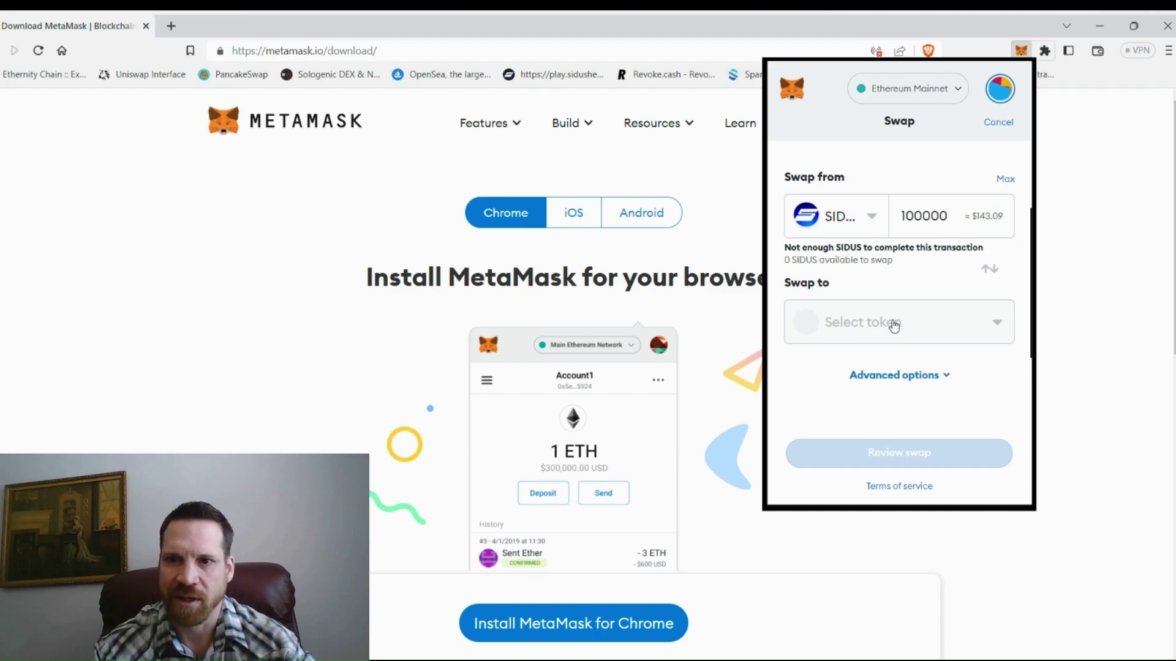
left_click(922, 328)
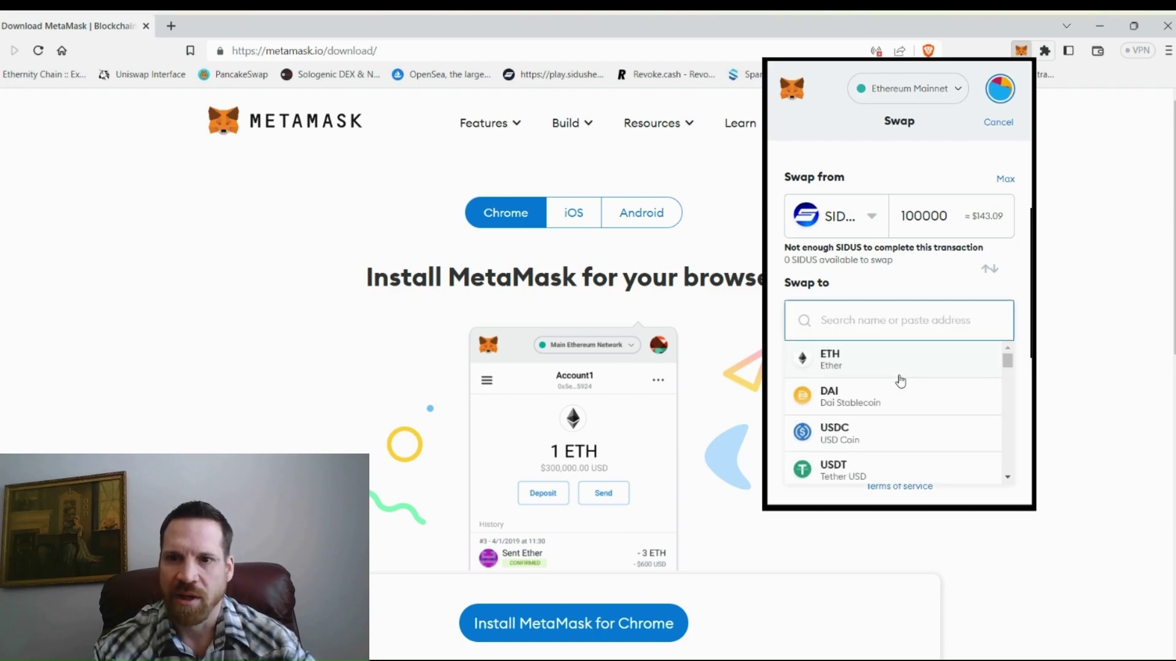
left_click(869, 441)
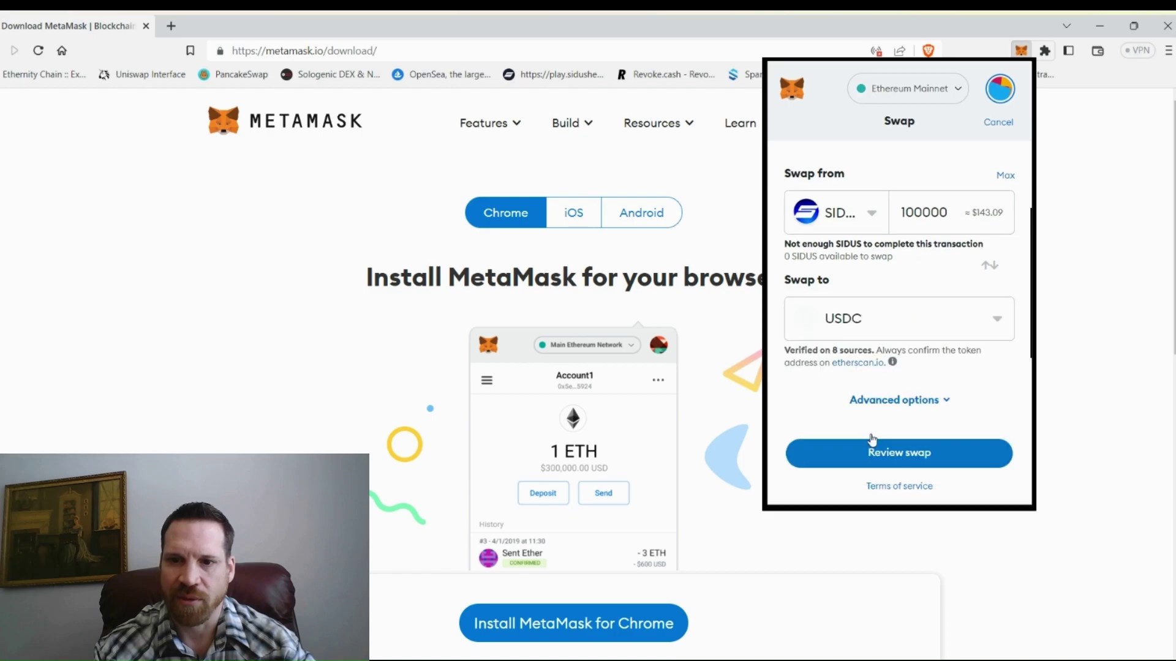
left_click(904, 458)
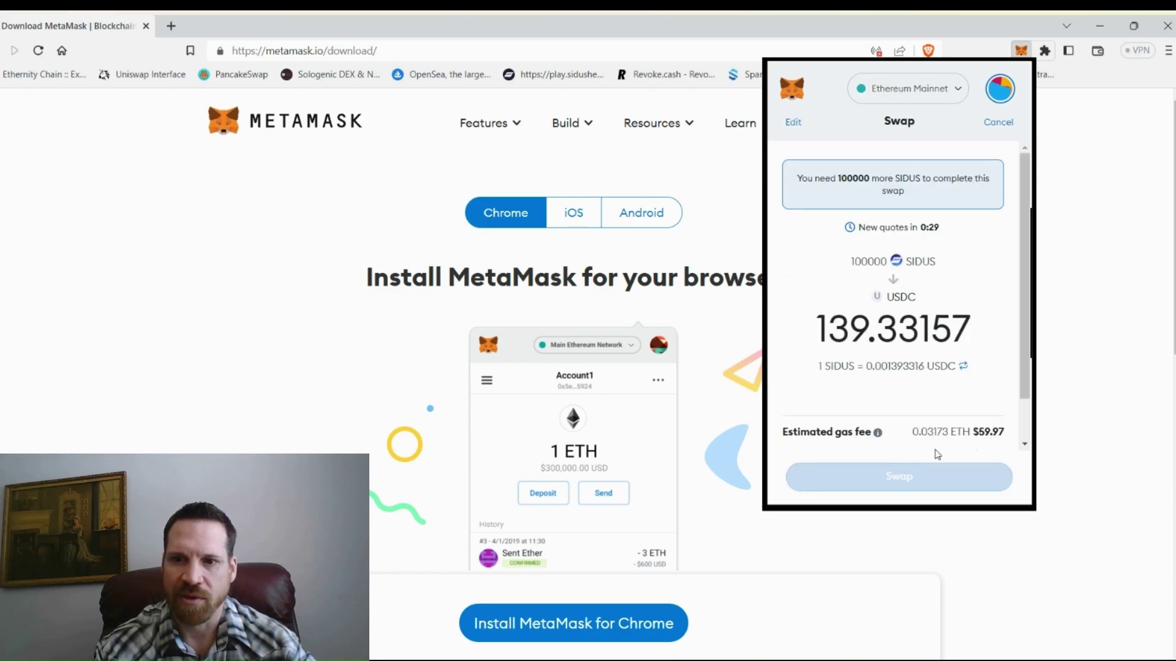
Step: Scroll through the SIDUS-to-USDC quote's gas fee, max fee and quote details
scroll(932, 433, "down", 1)
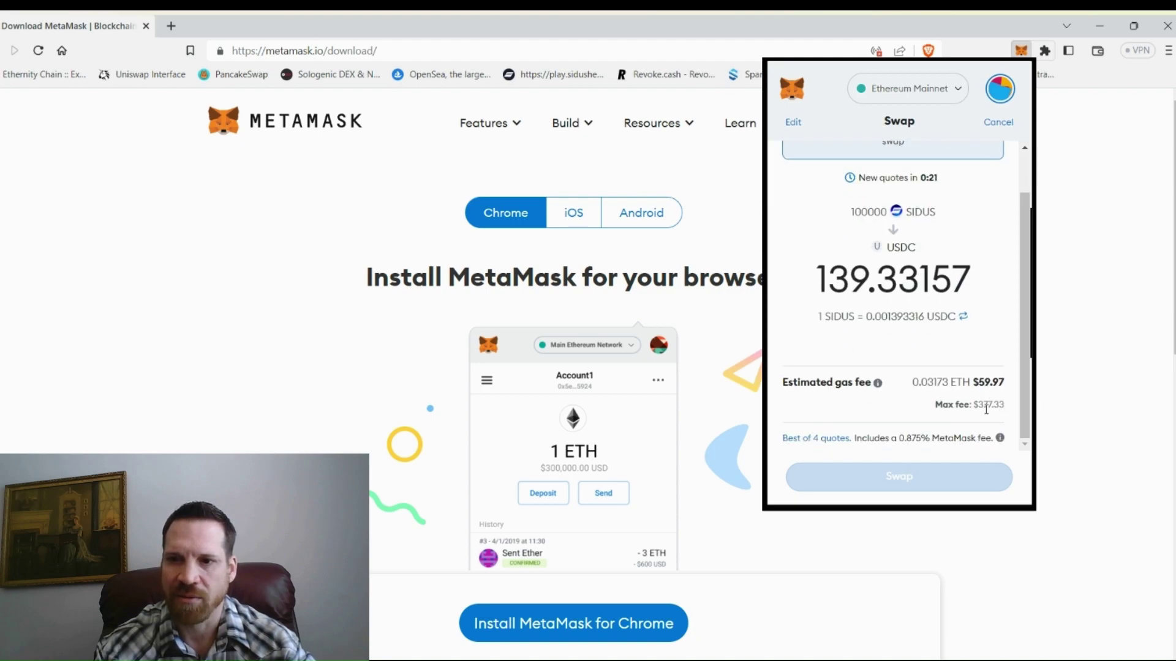
scroll(974, 398, "up", 1)
scroll(946, 392, "down", 1)
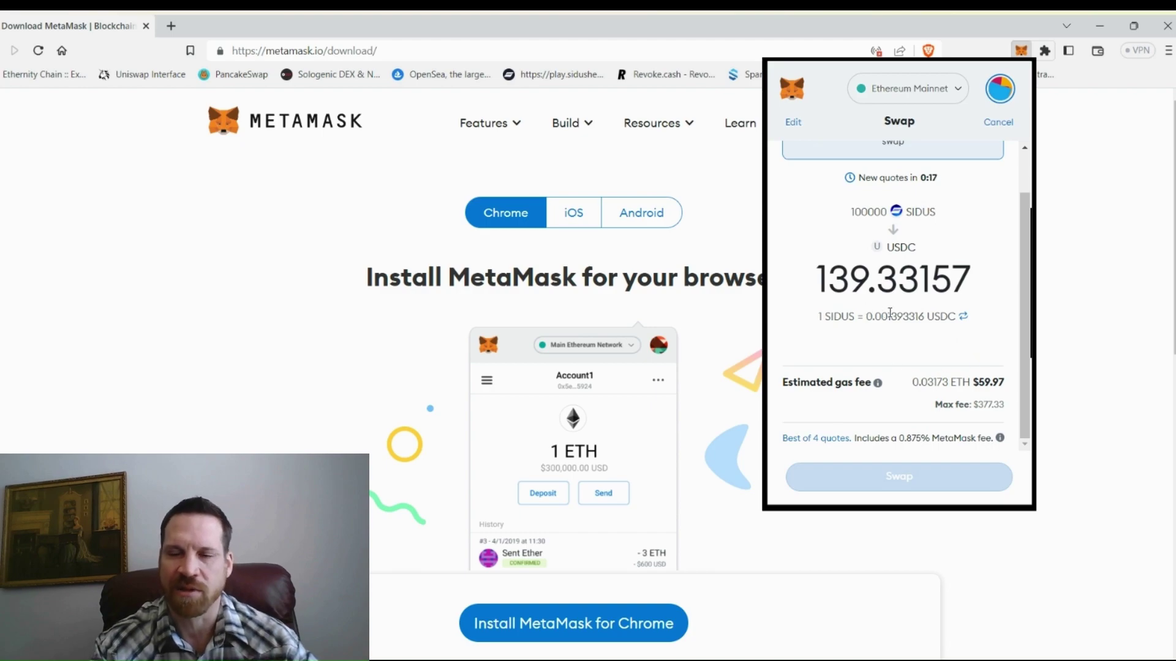
scroll(892, 343, "up", 1)
scroll(895, 331, "down", 1)
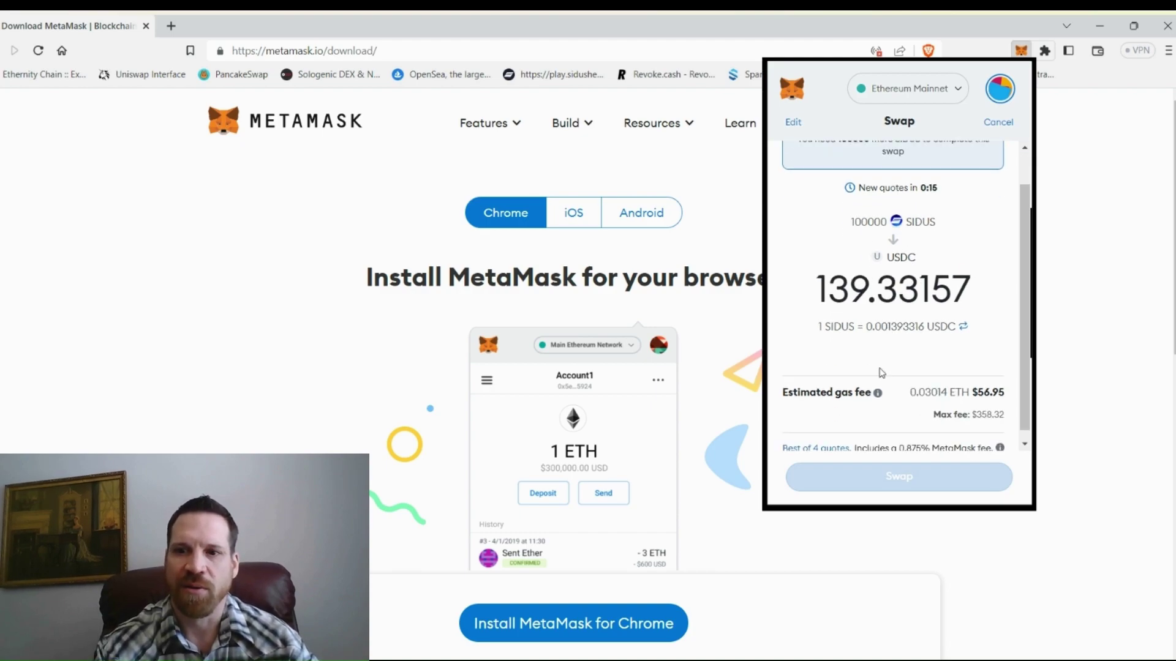
scroll(906, 352, "up", 1)
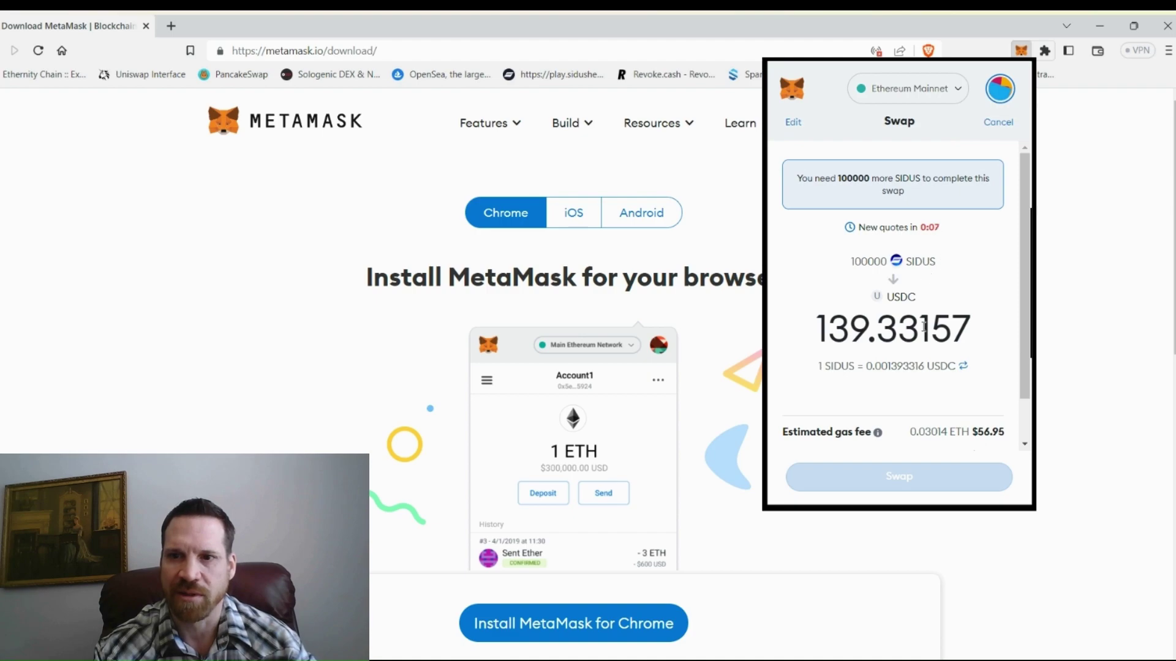
scroll(917, 351, "down", 2)
scroll(919, 354, "up", 2)
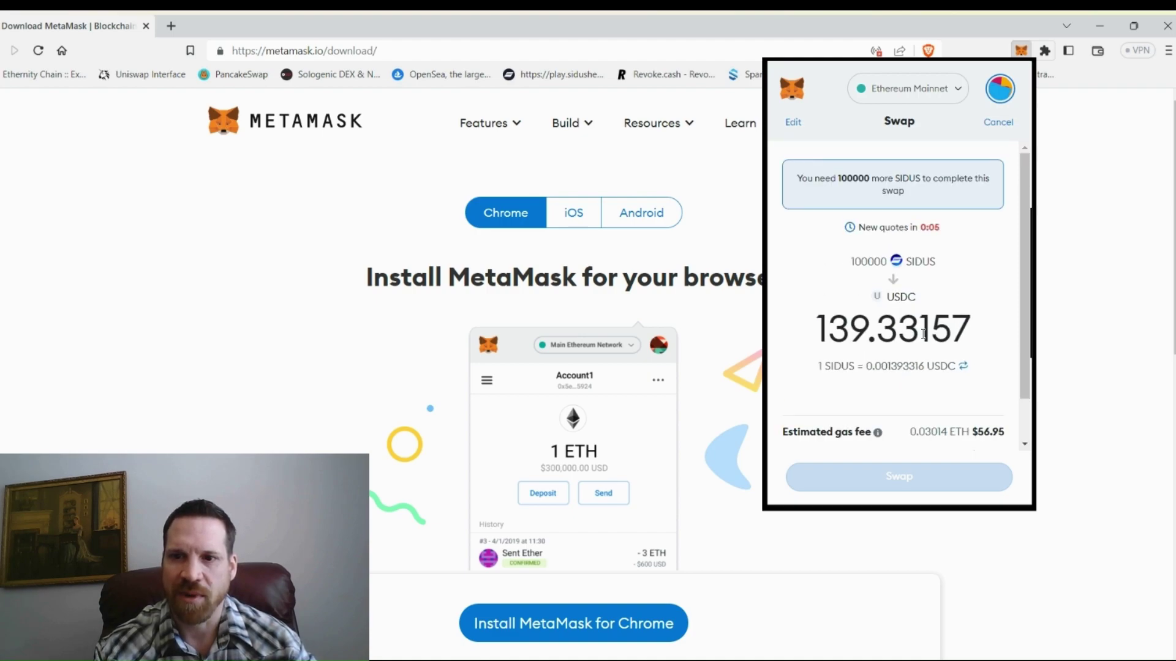
scroll(913, 356, "down", 1)
scroll(913, 354, "down", 1)
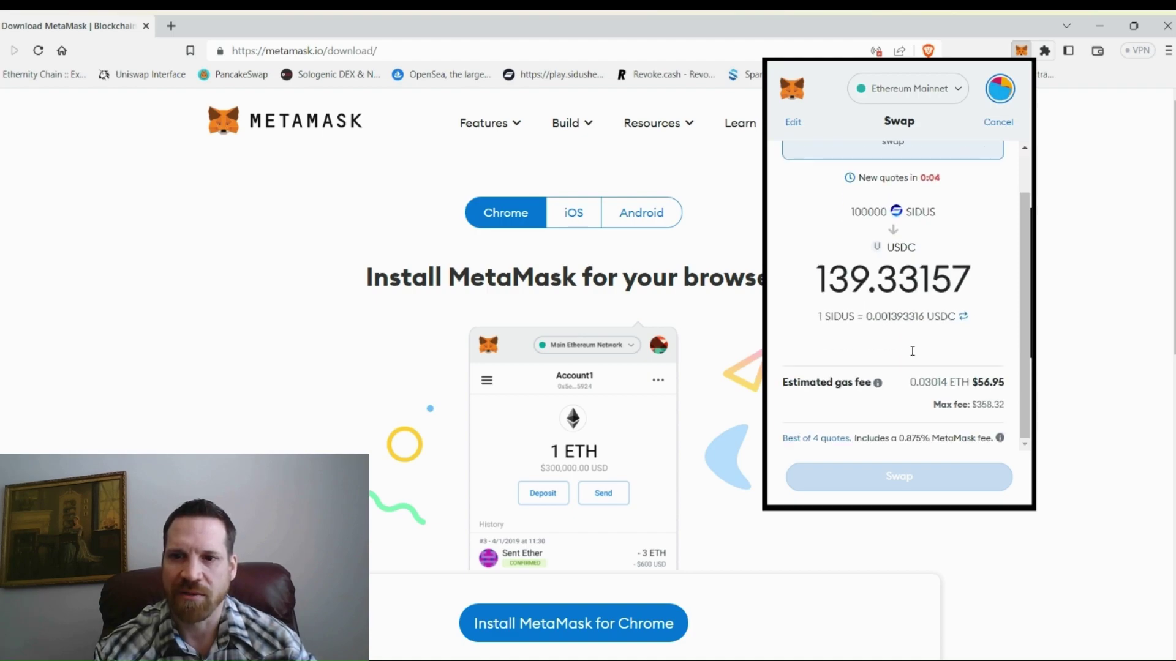
Step: Cancel the SIDUS swap and switch the wallet to BNB Smart Chain
left_click(1005, 126)
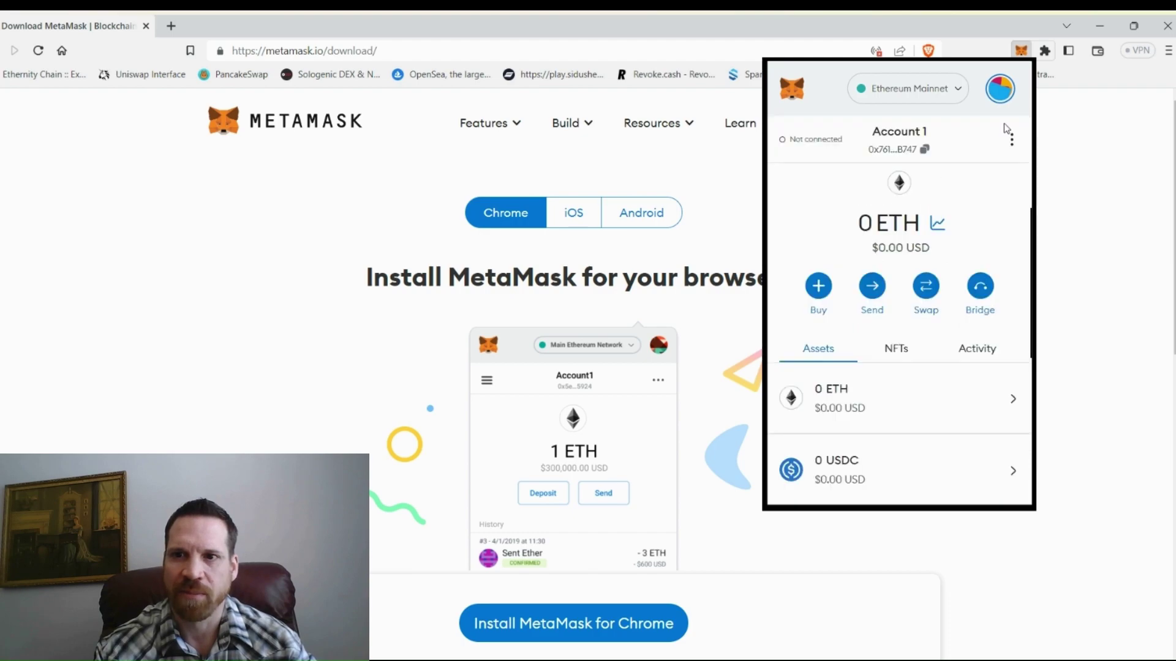
left_click(951, 101)
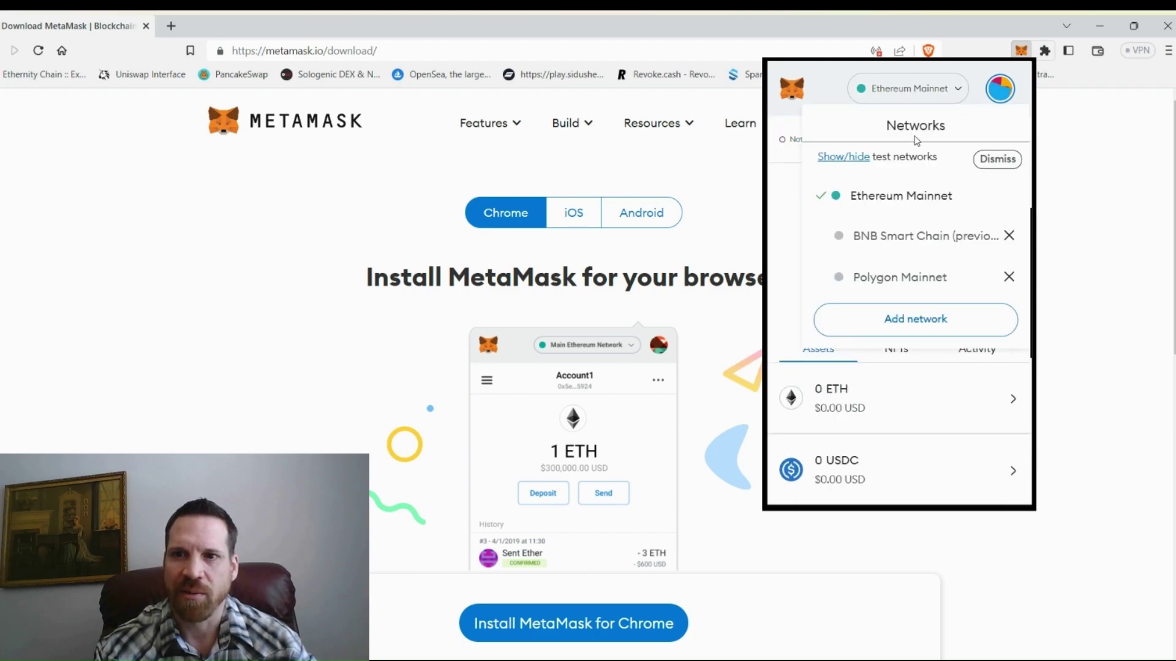
left_click(894, 253)
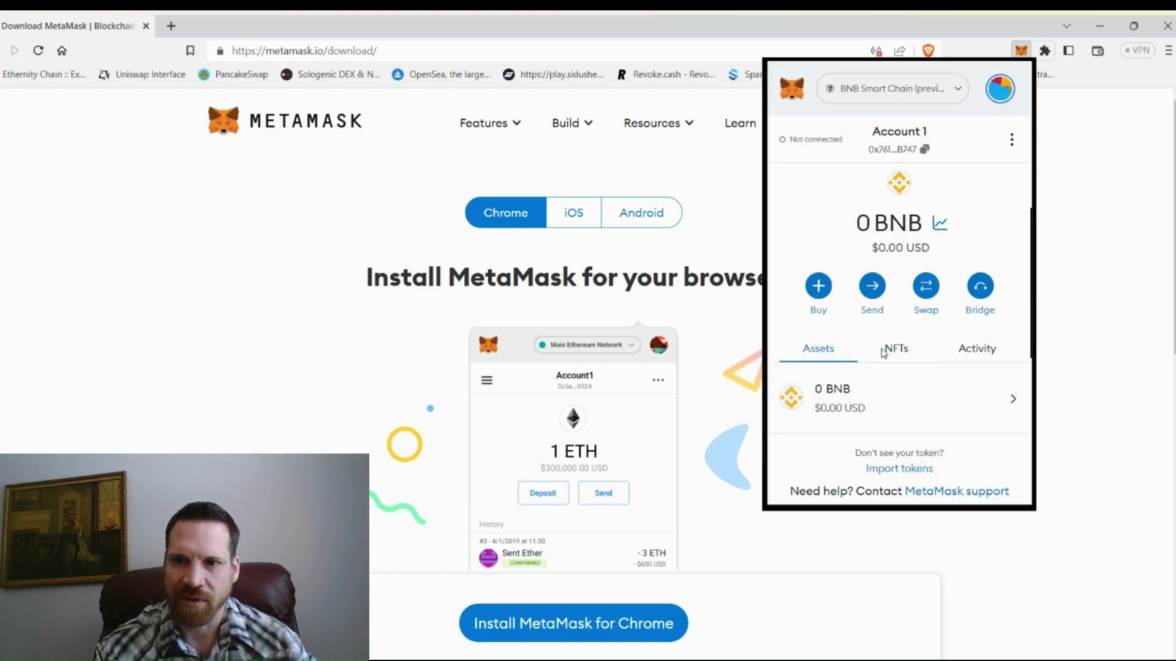
Step: Open Import tokens, clear the mistyped address, and close the form without importing
left_click(898, 472)
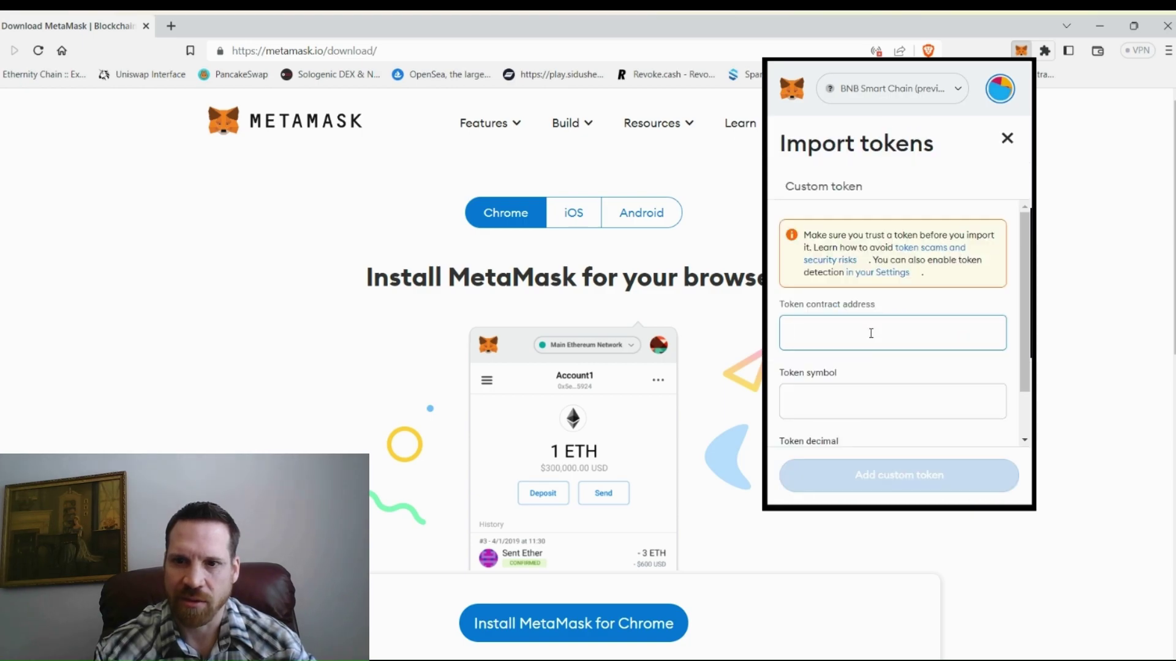
type("usdc")
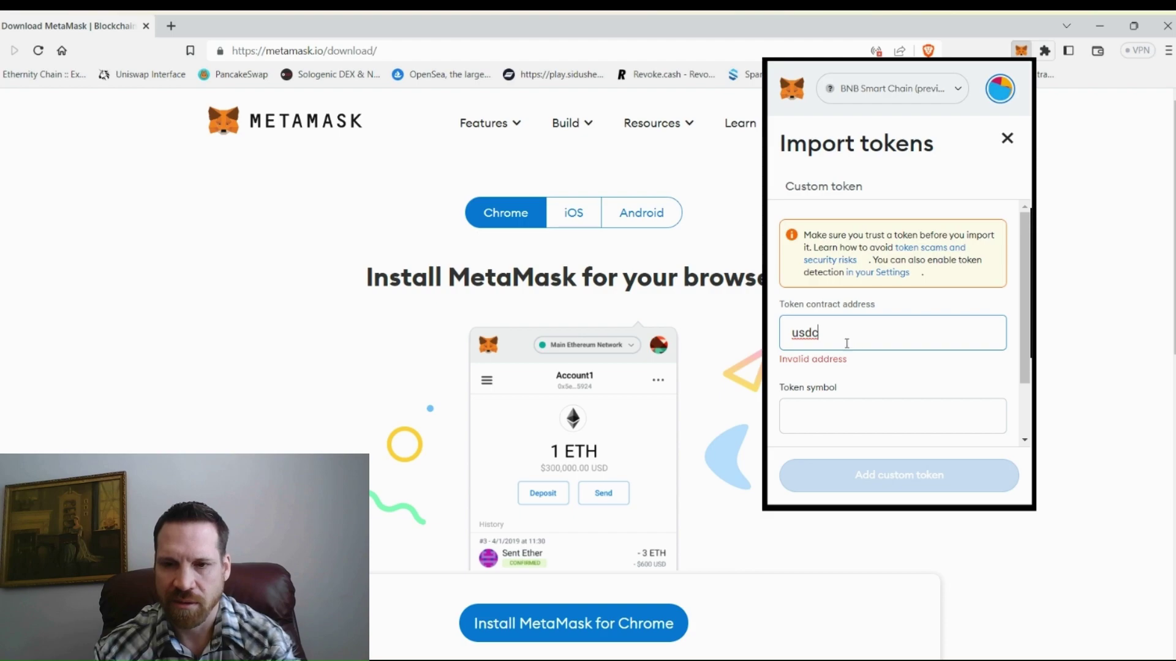
key("ctrl+a")
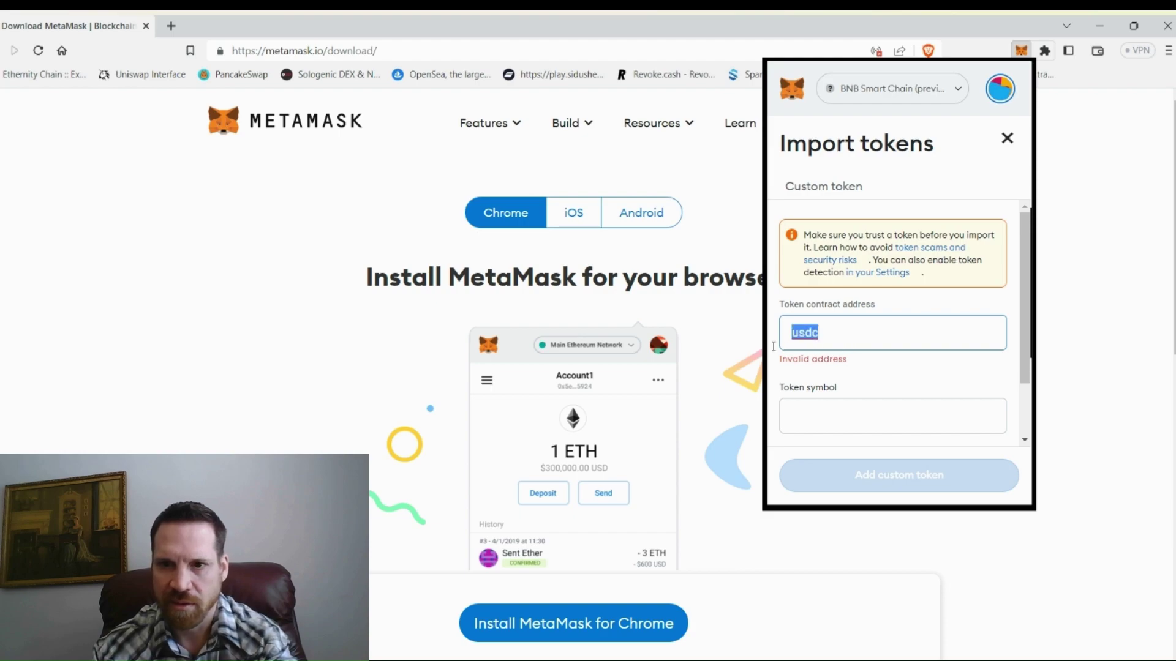
key("BackSpace")
scroll(838, 367, "down", 1)
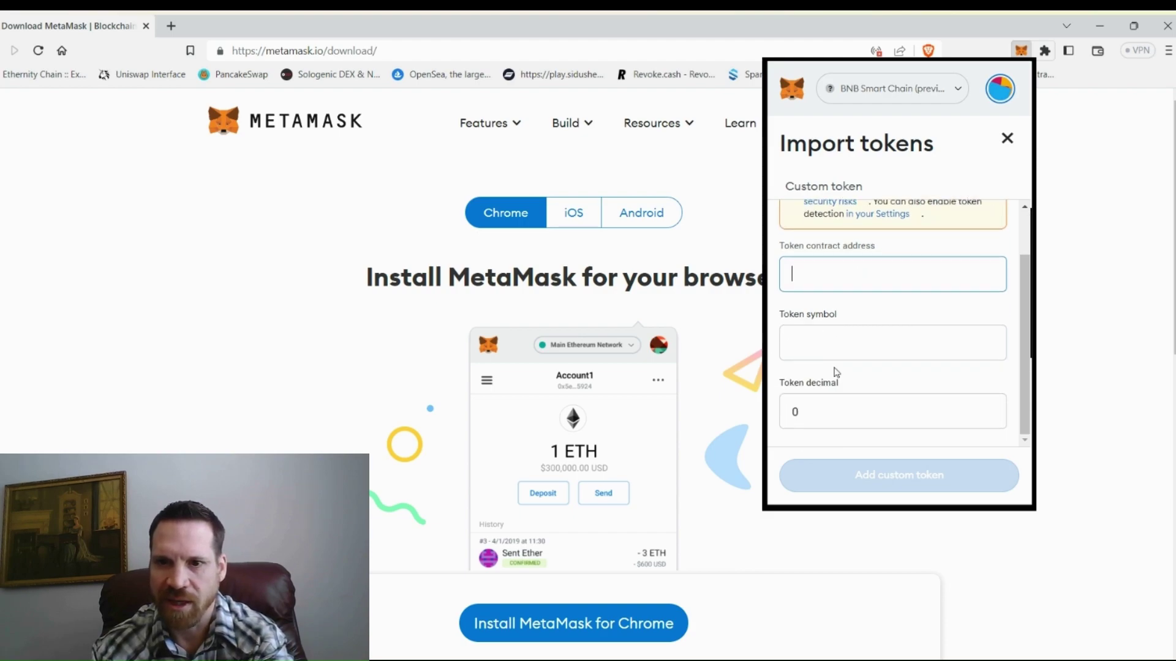
scroll(845, 310, "up", 1)
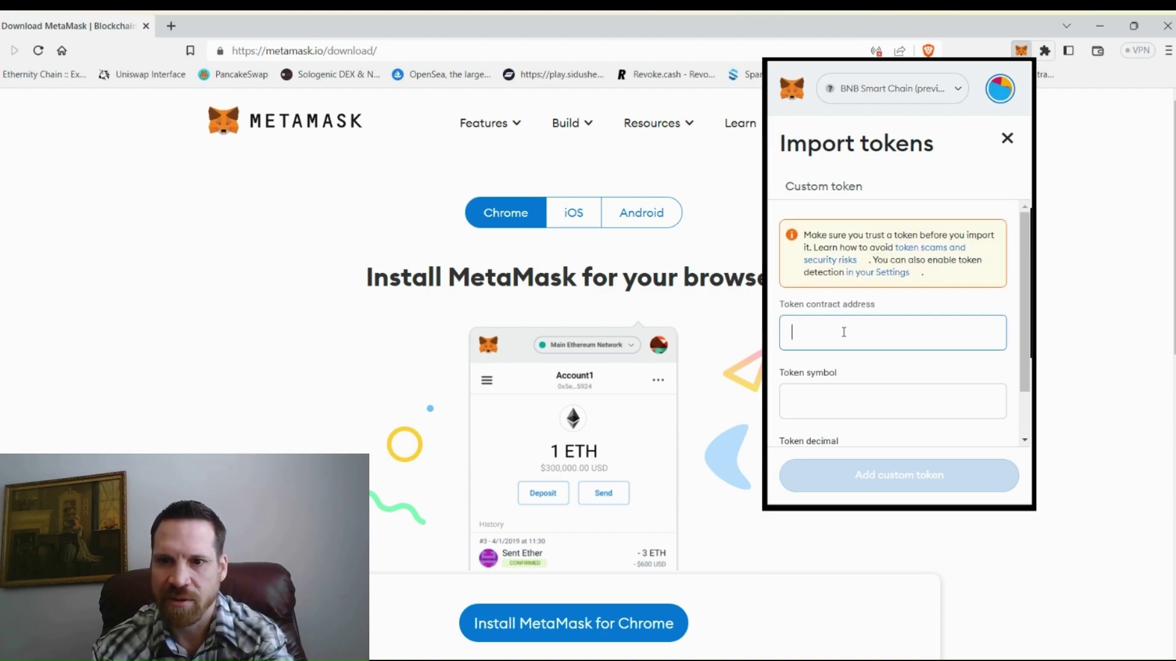
left_click(1008, 140)
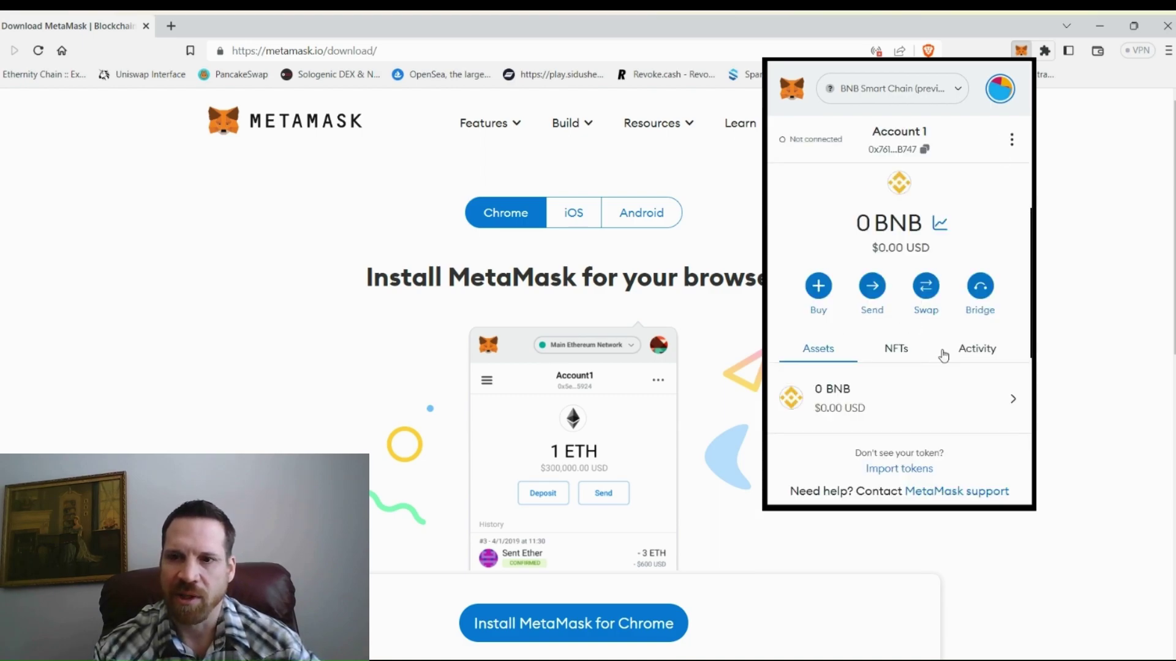
left_click(927, 292)
left_click(890, 331)
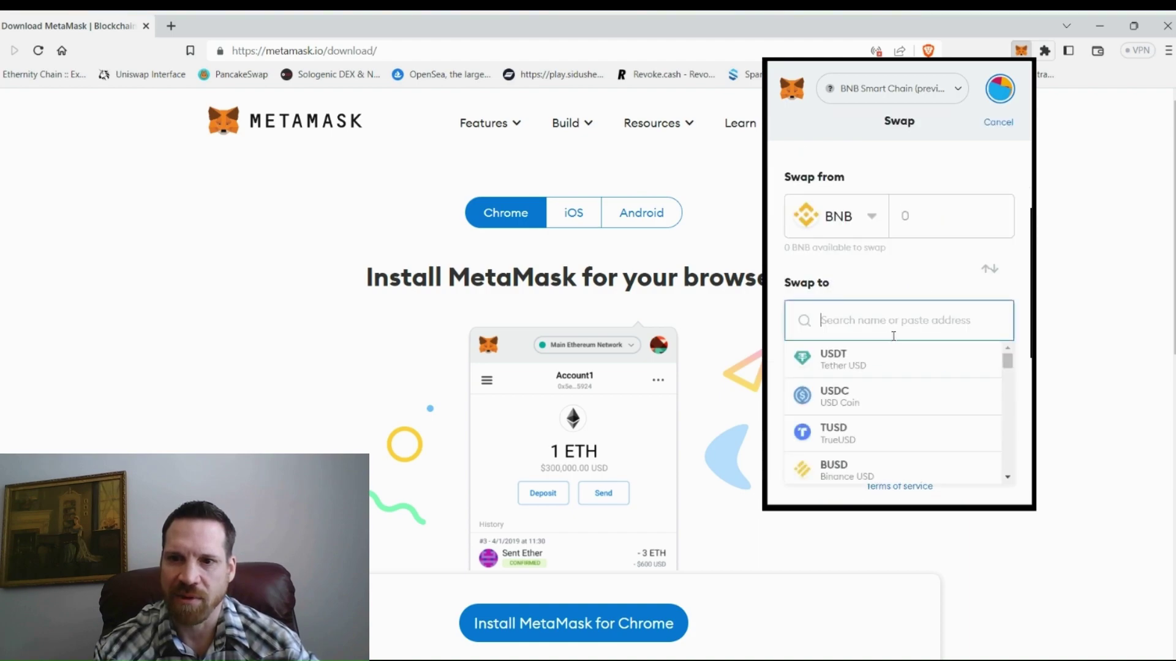
left_click(877, 396)
left_click(940, 223)
type("1")
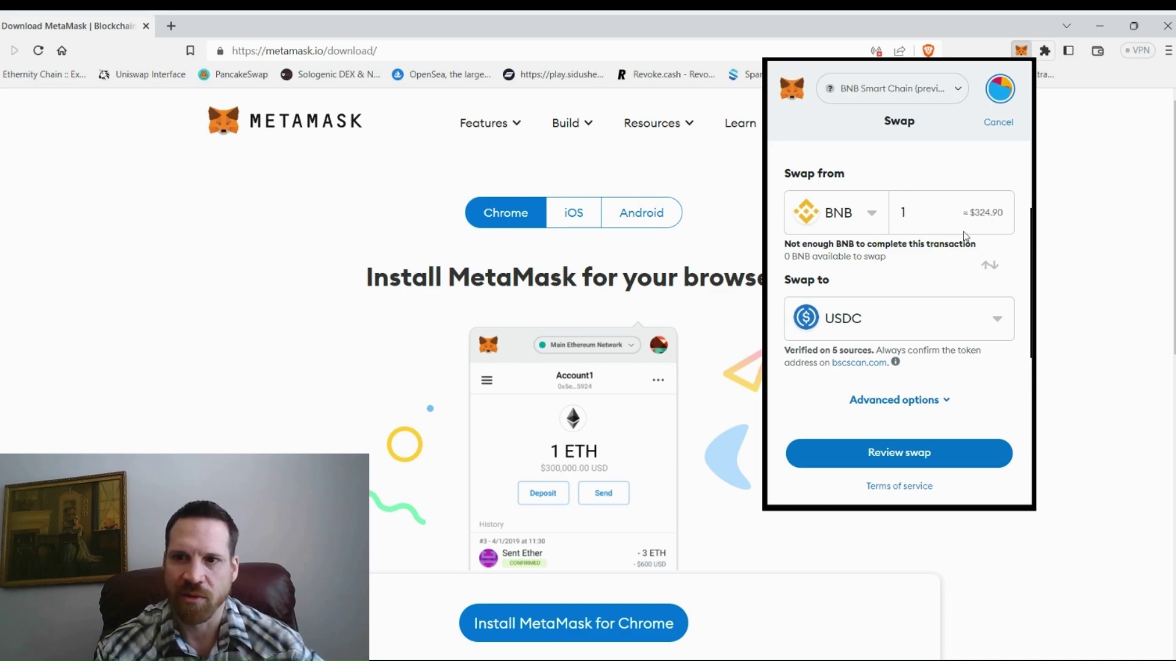
left_click(883, 456)
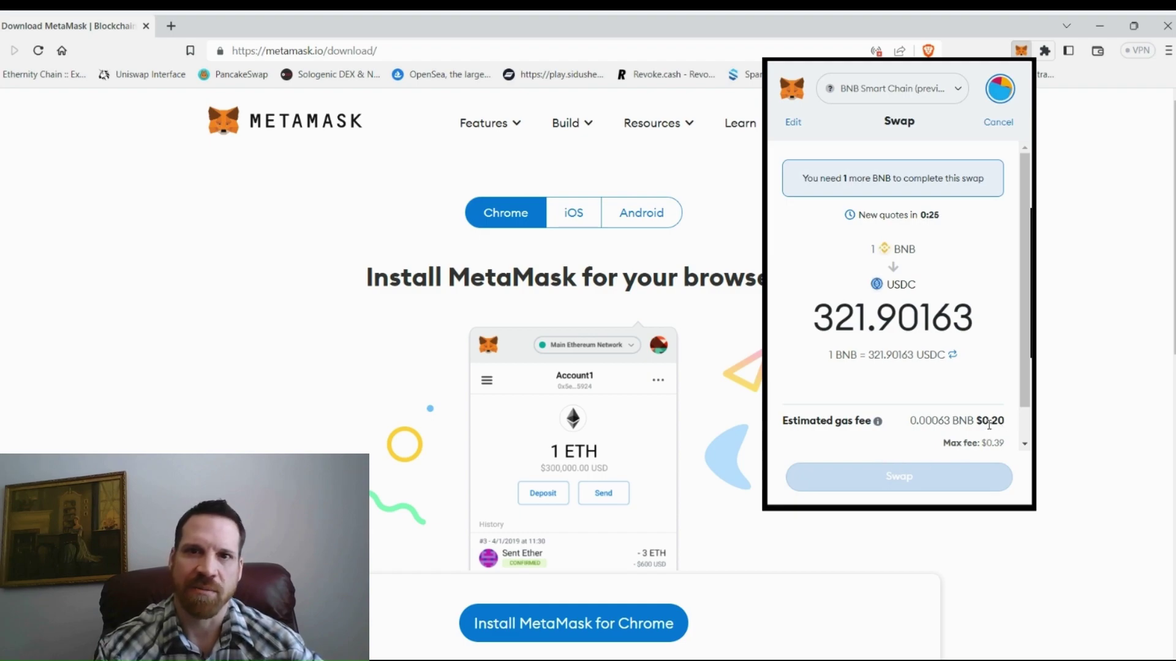
scroll(1006, 448, "down", 1)
triple_click(979, 438)
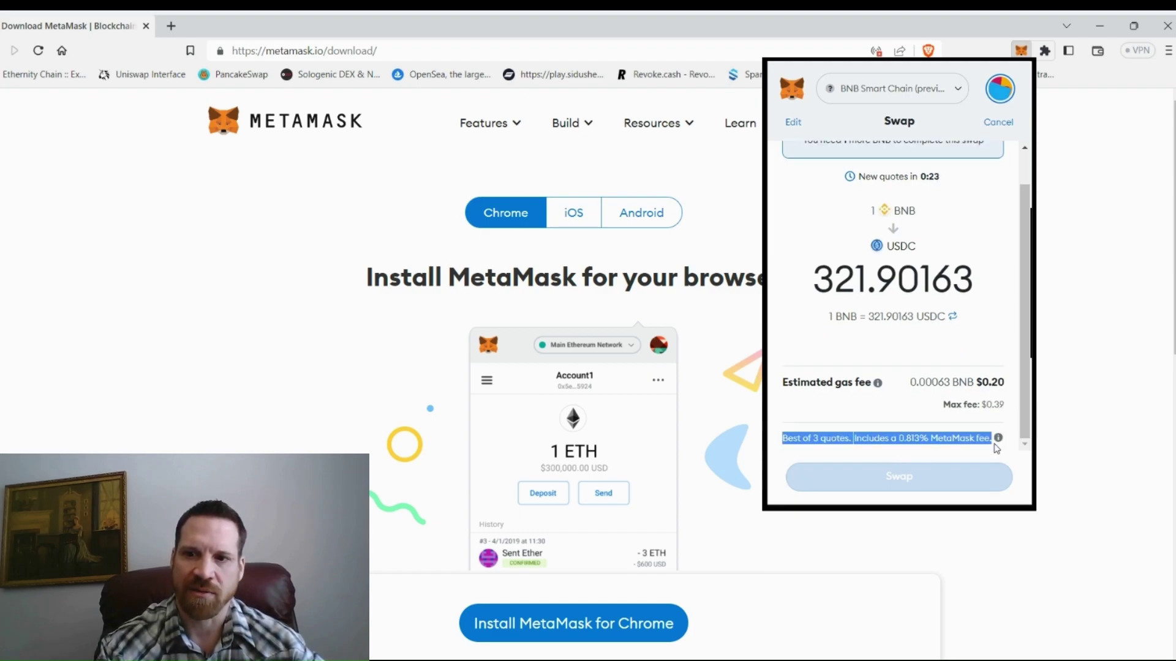
left_click(942, 409)
scroll(910, 433, "up", 1)
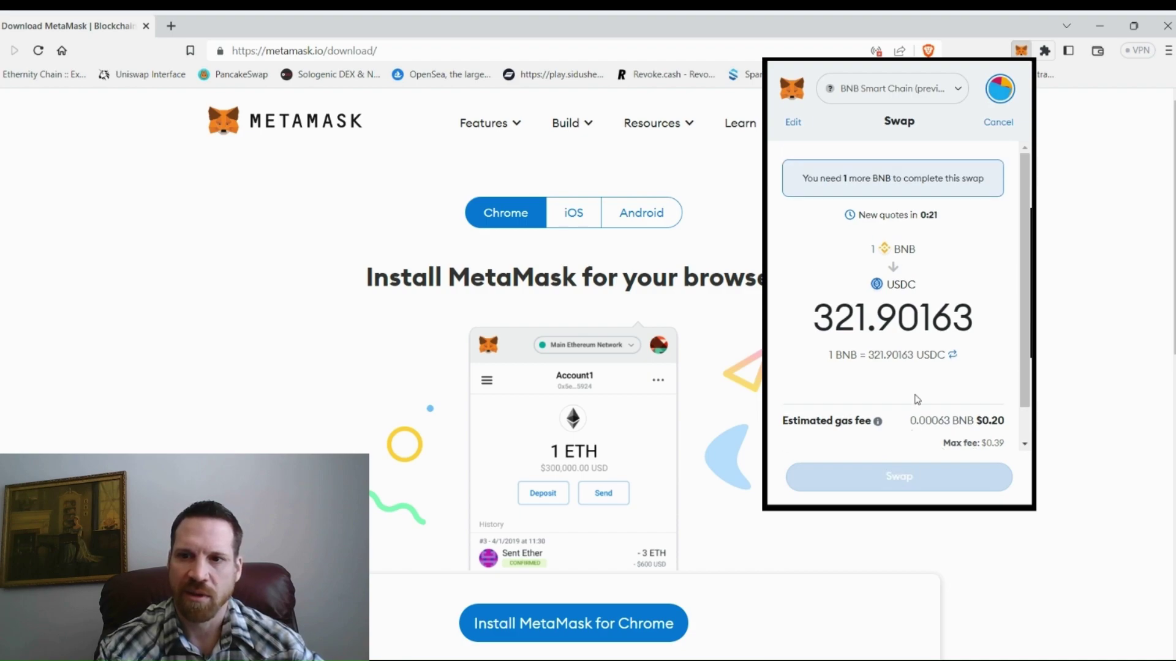
scroll(917, 399, "down", 1)
scroll(909, 399, "up", 1)
scroll(906, 414, "down", 1)
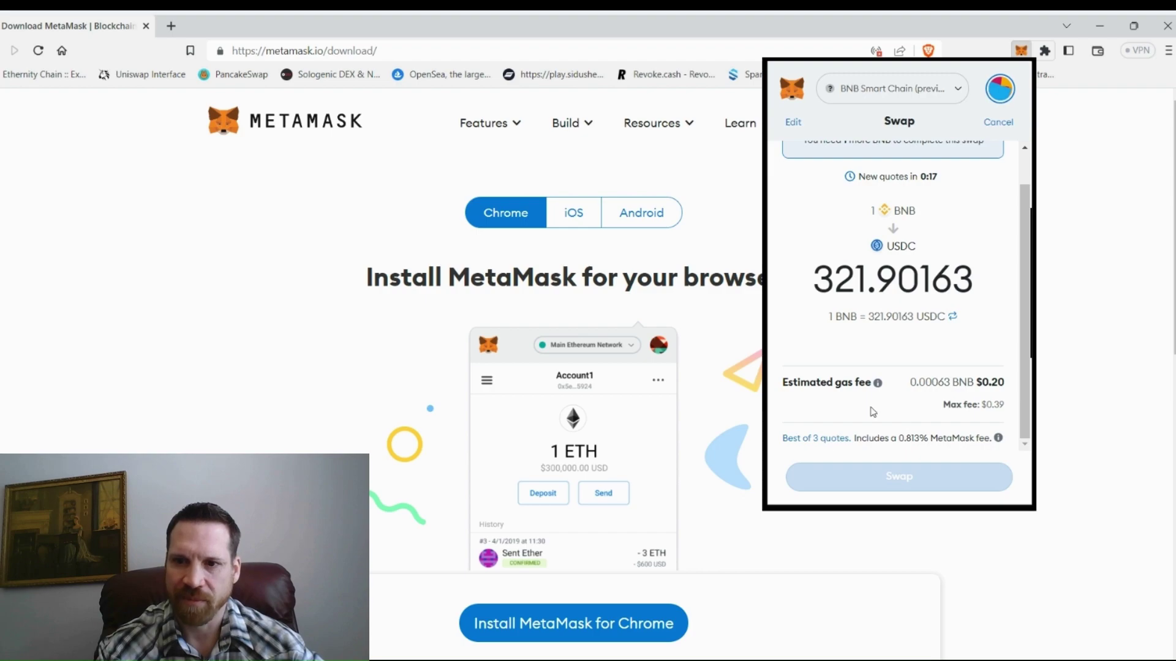
scroll(883, 400, "up", 1)
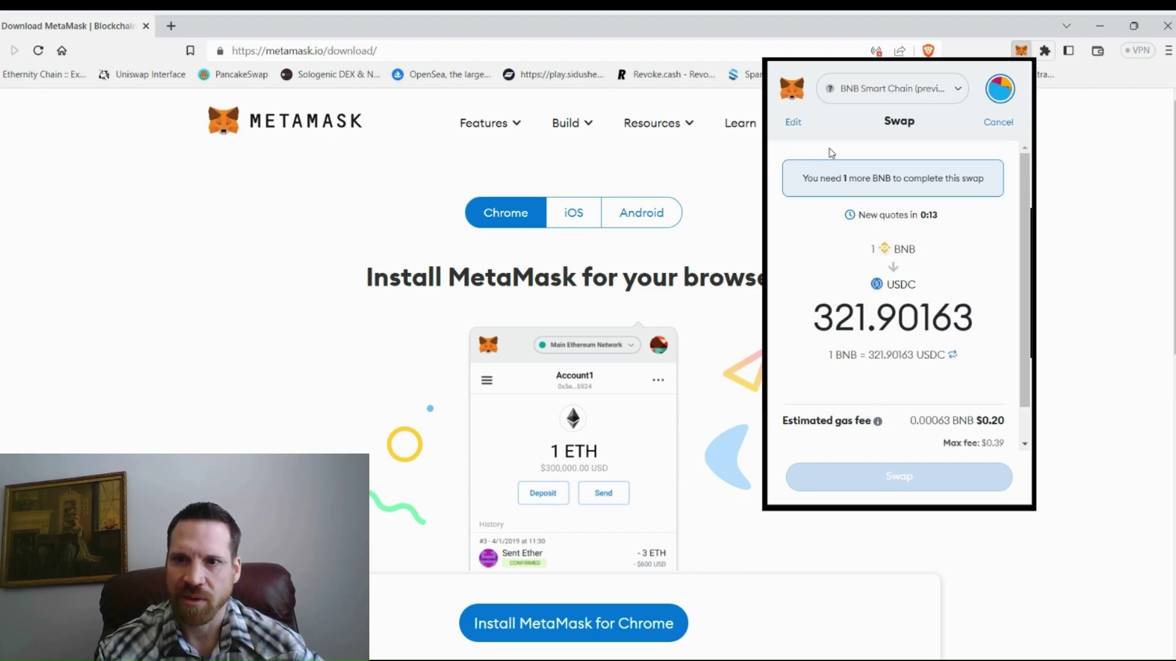
scroll(887, 317, "down", 1)
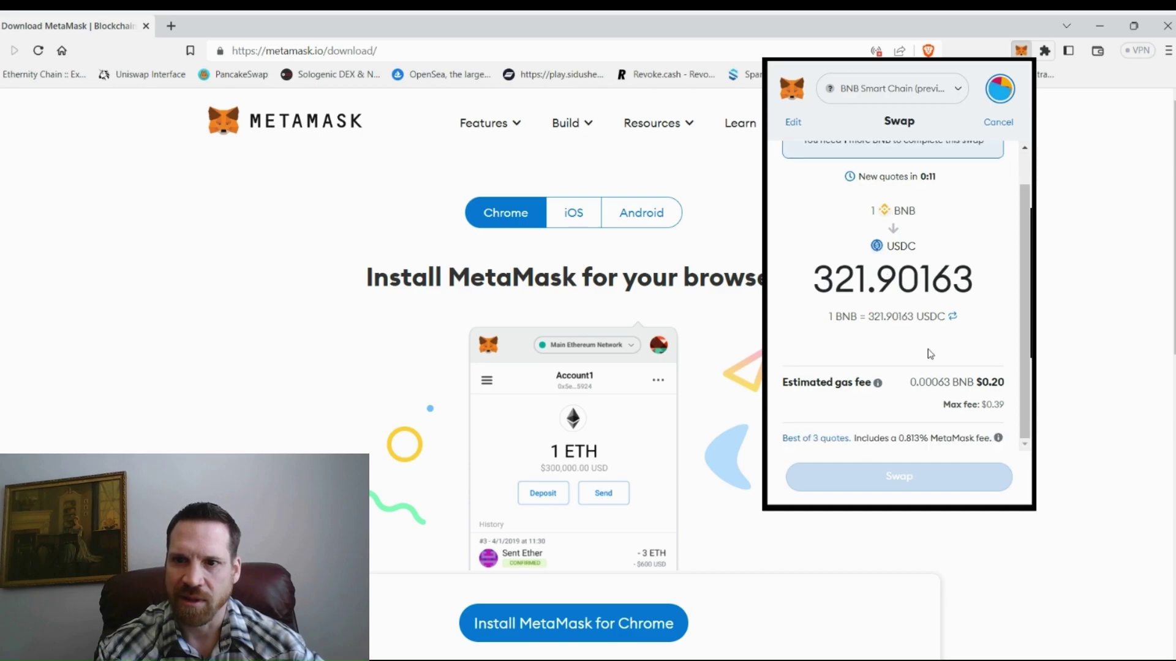
Step: Compare the three swap quotes and keep the first, 321.90163 USDC
left_click(832, 438)
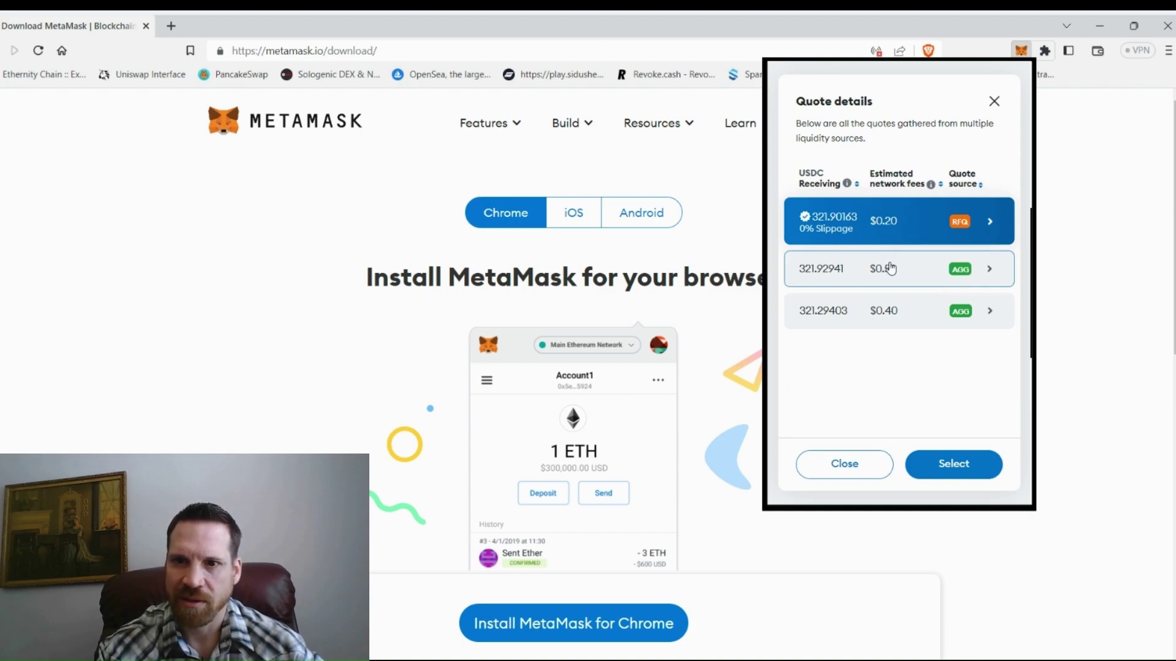
left_click(856, 276)
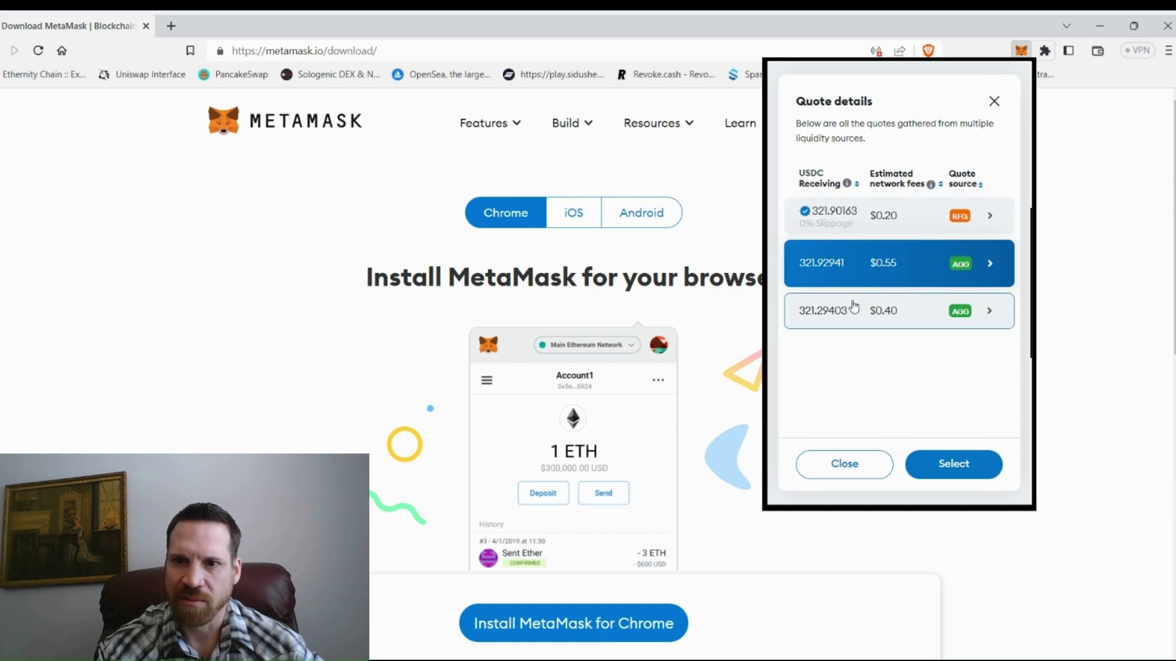
left_click(856, 304)
left_click(856, 258)
left_click(855, 227)
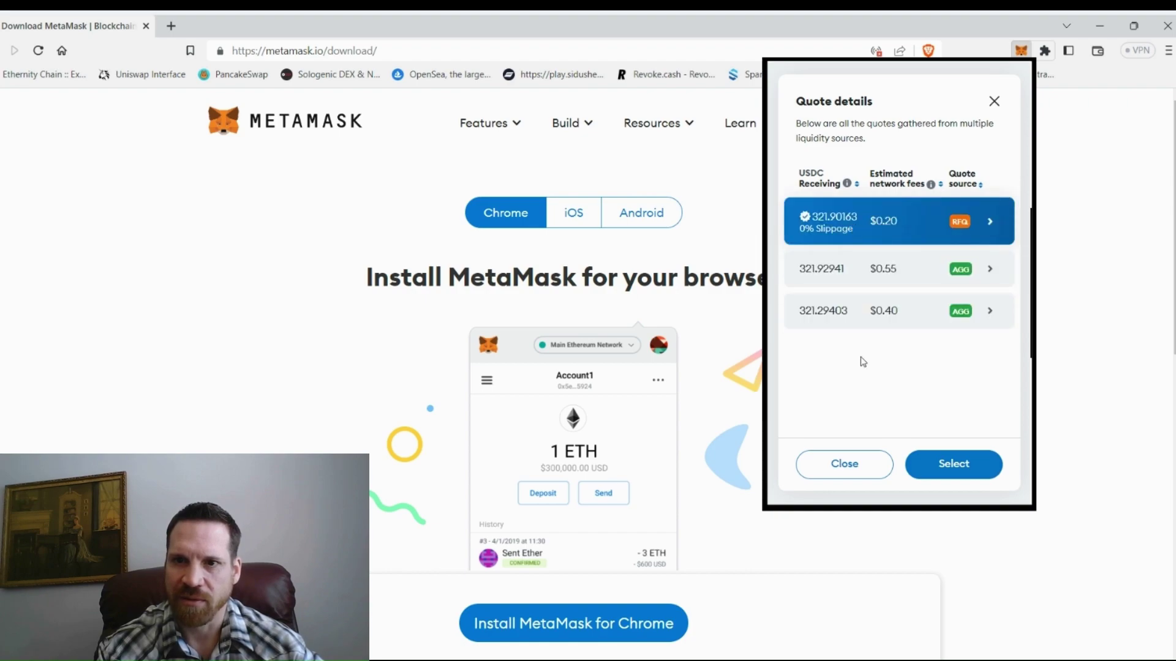
left_click(850, 465)
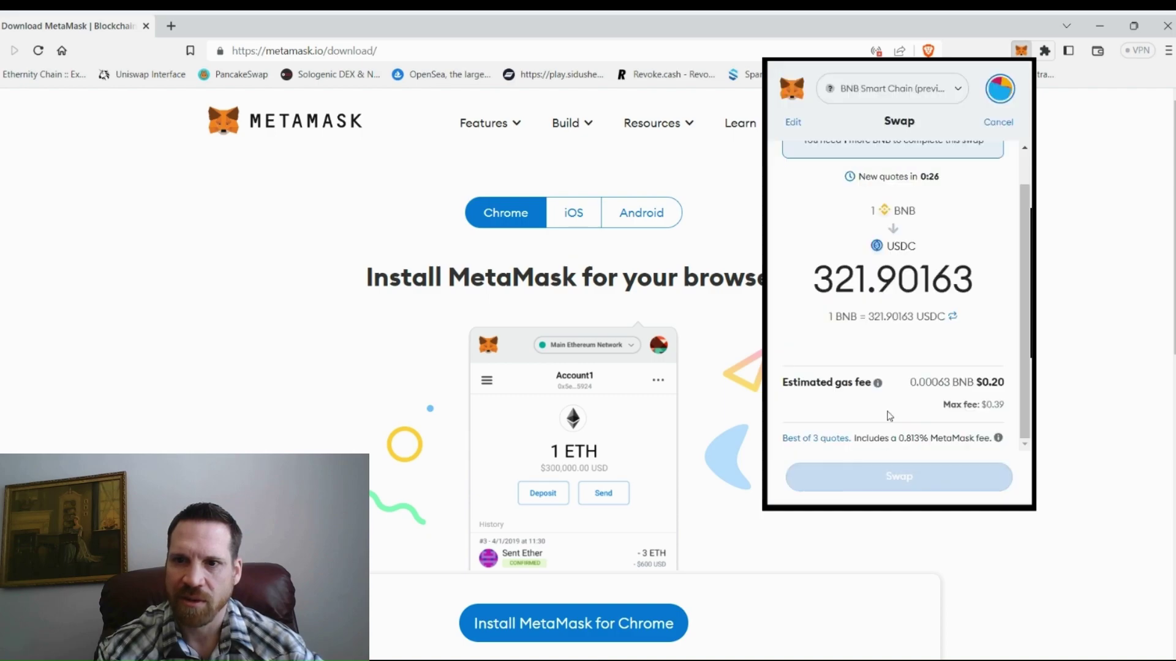
Step: Close the MetaMask popup, leaving the download page showing
scroll(914, 322, "up", 1)
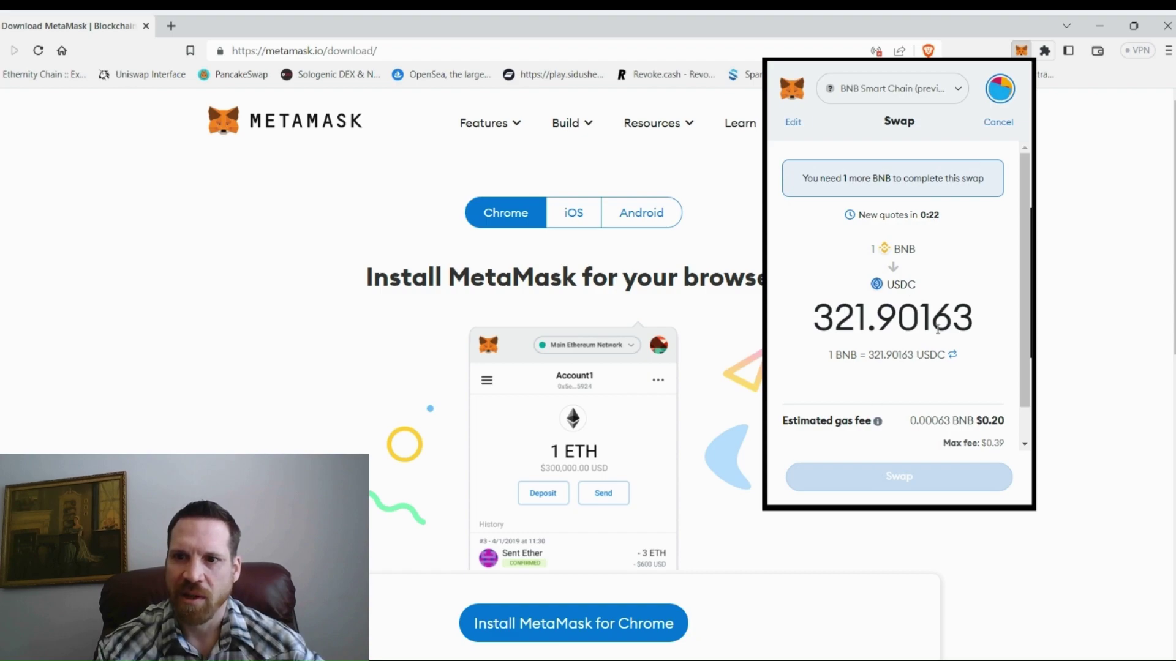
scroll(907, 354, "down", 1)
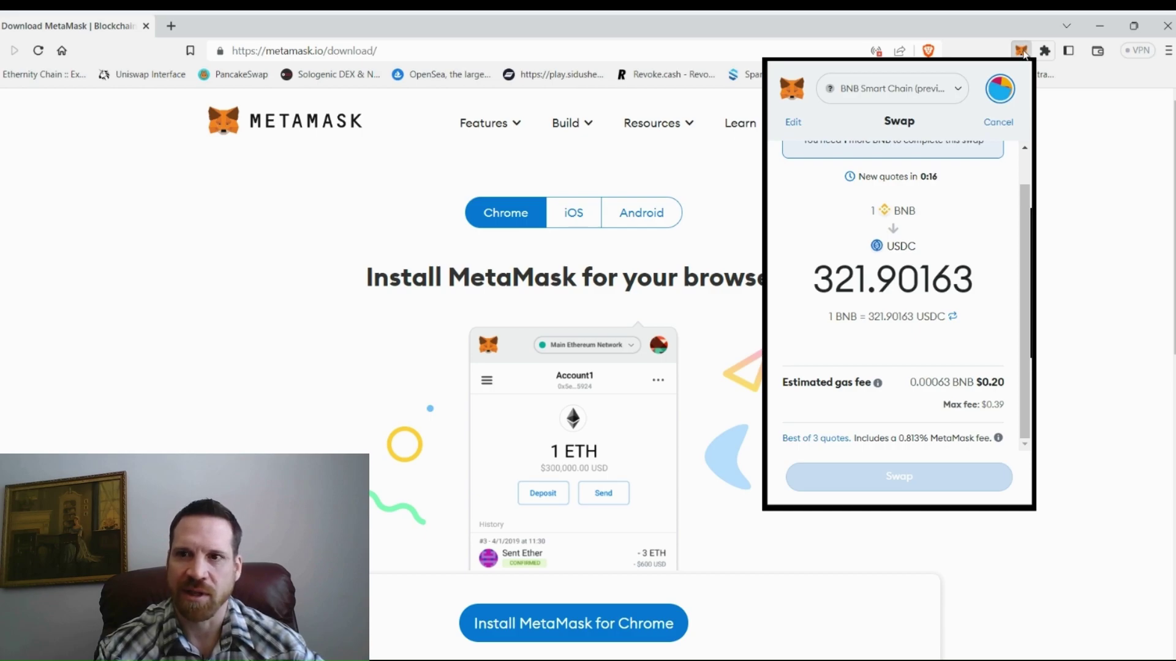
left_click(1021, 51)
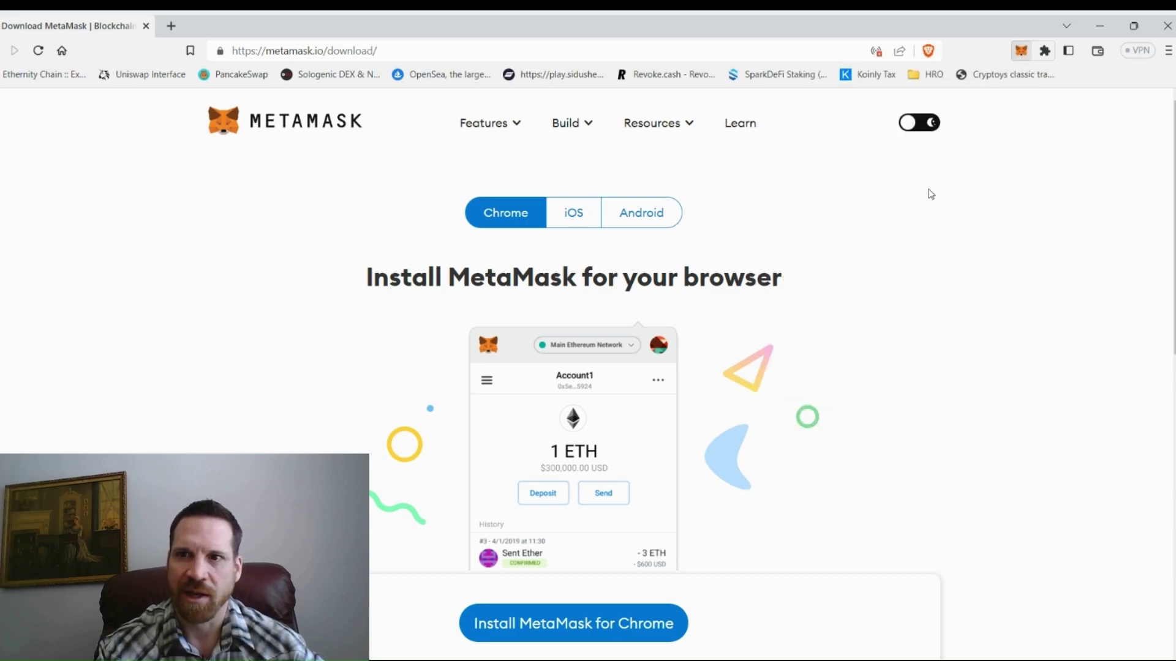
scroll(651, 363, "down", 1)
scroll(652, 364, "up", 1)
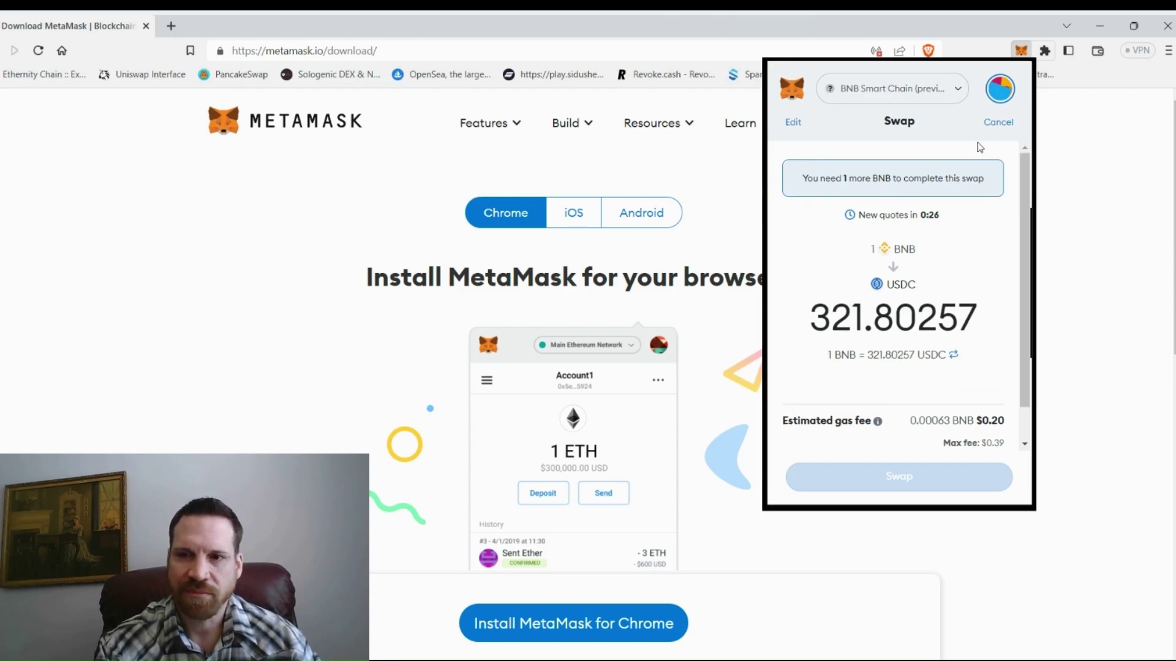
Step: Cancel the swap, then start a send and back out of it without changing network
left_click(992, 124)
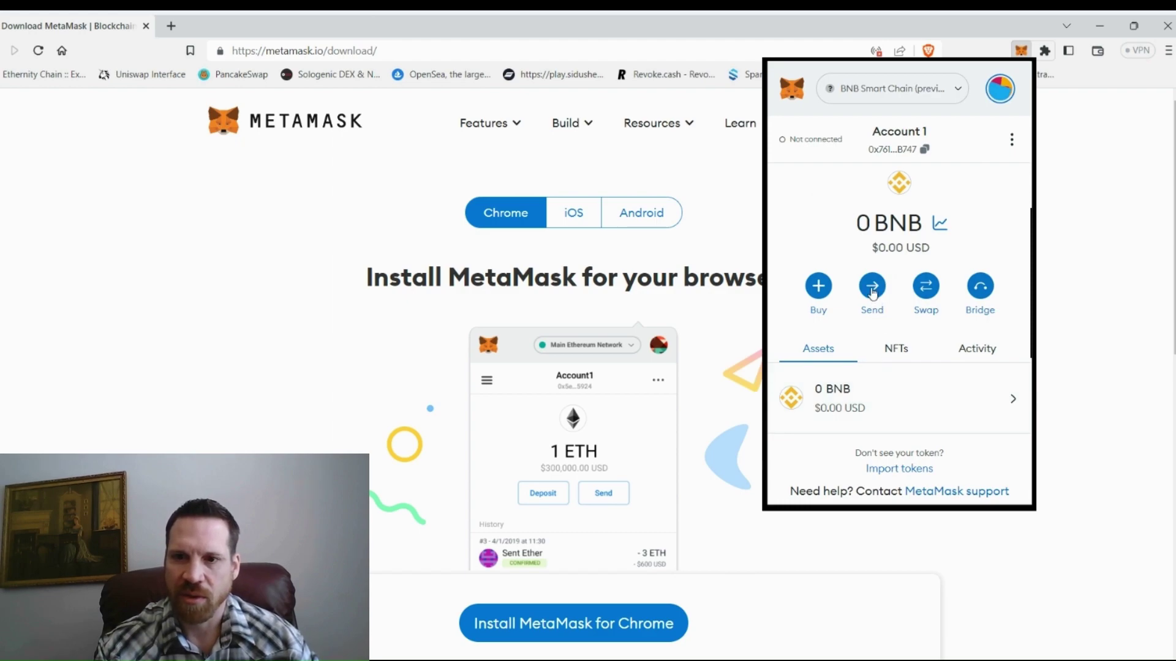
left_click(872, 292)
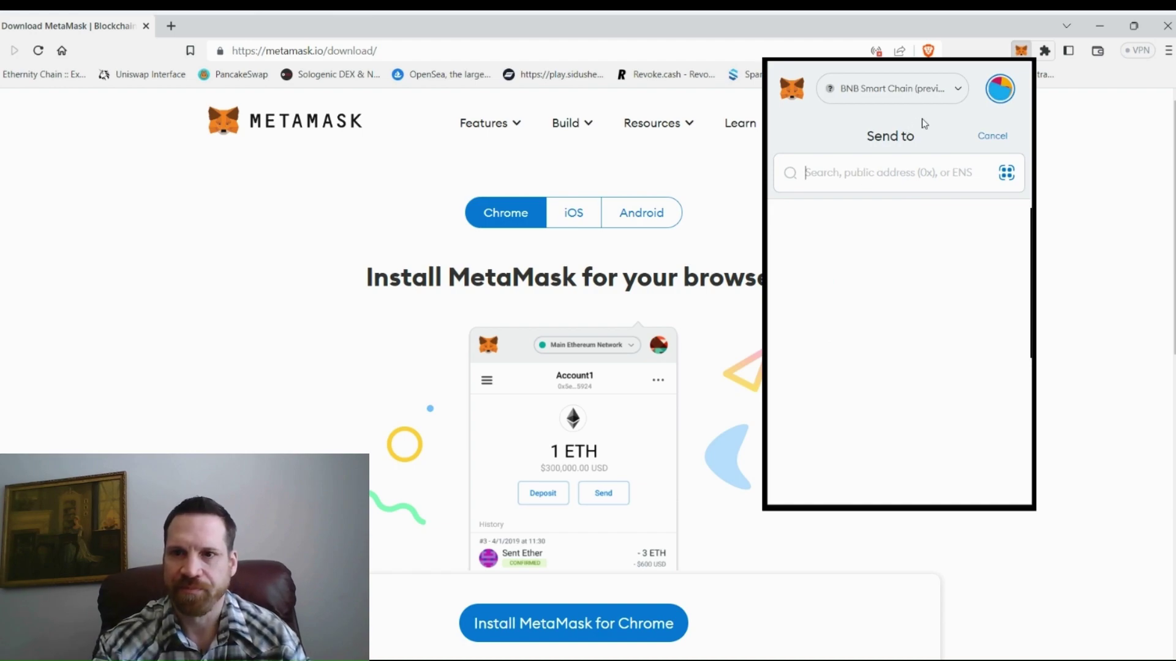
left_click(936, 92)
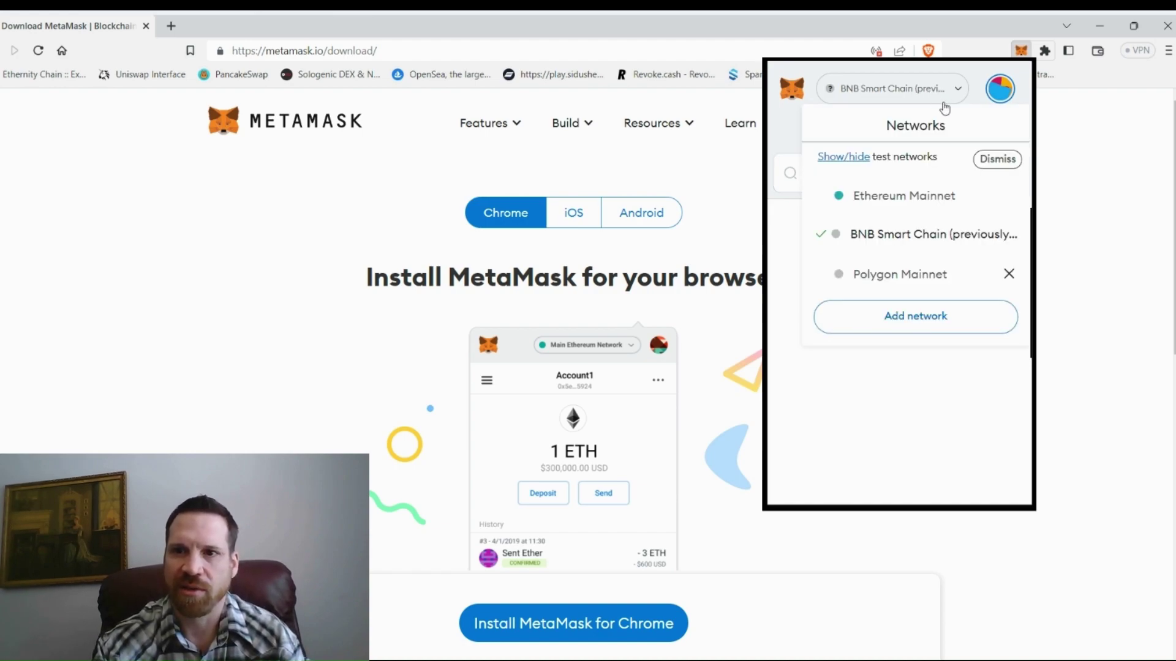
left_click(959, 102)
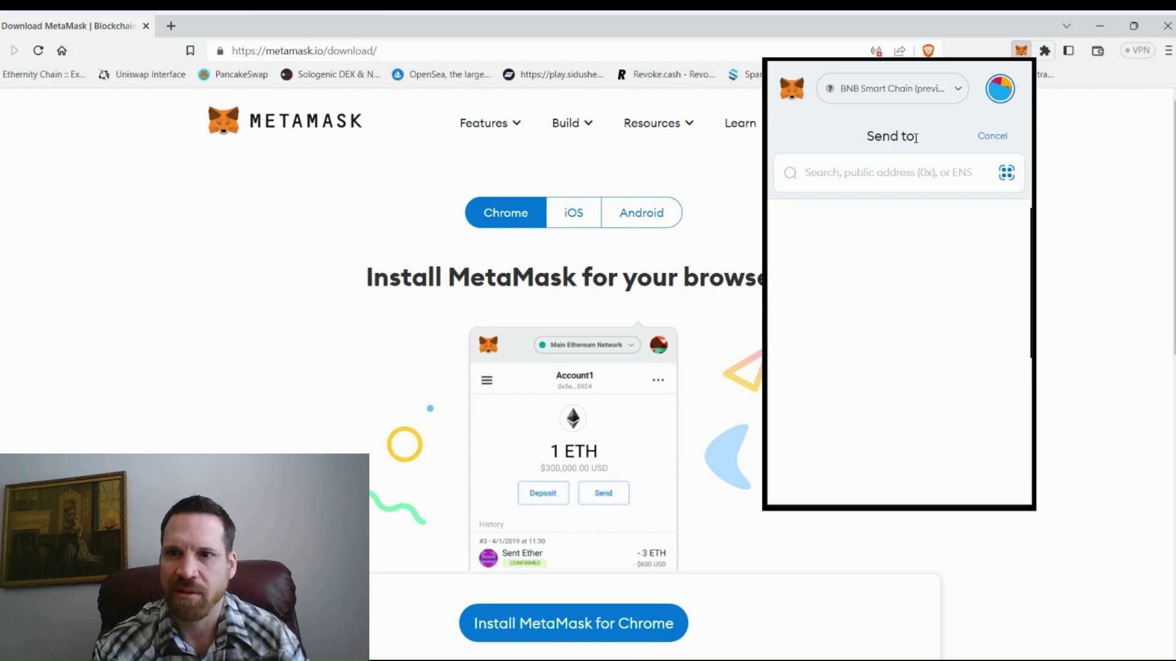
left_click(983, 138)
Step: Copy Account 1's address and start a BNB send from the BNB asset page
left_click(921, 151)
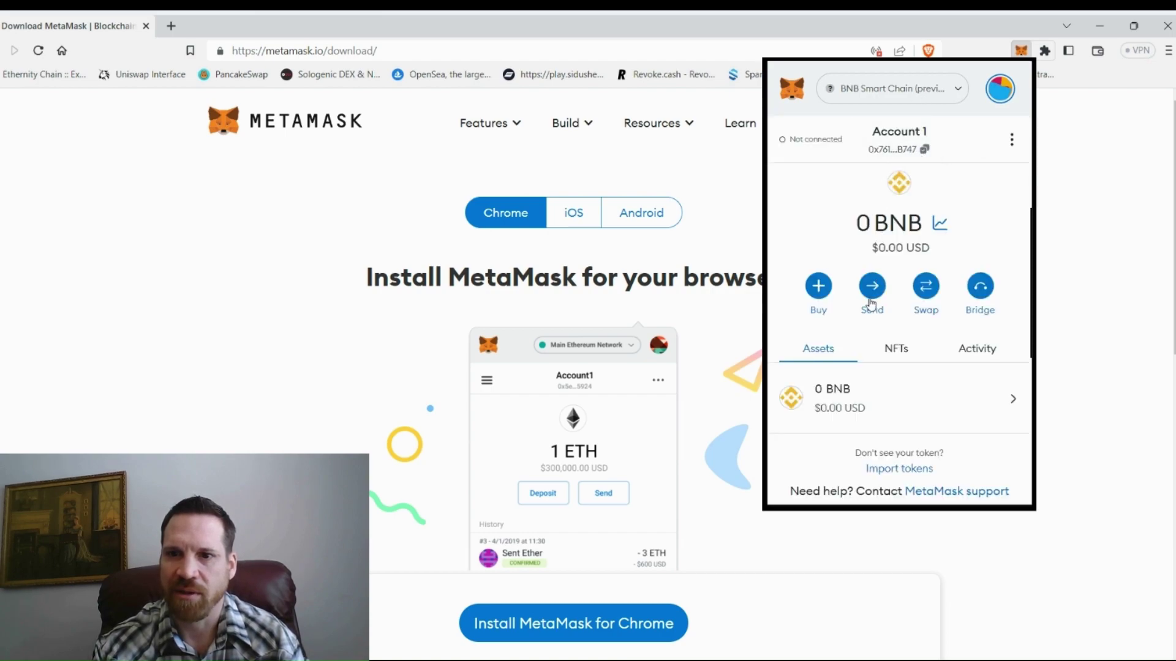
left_click(869, 404)
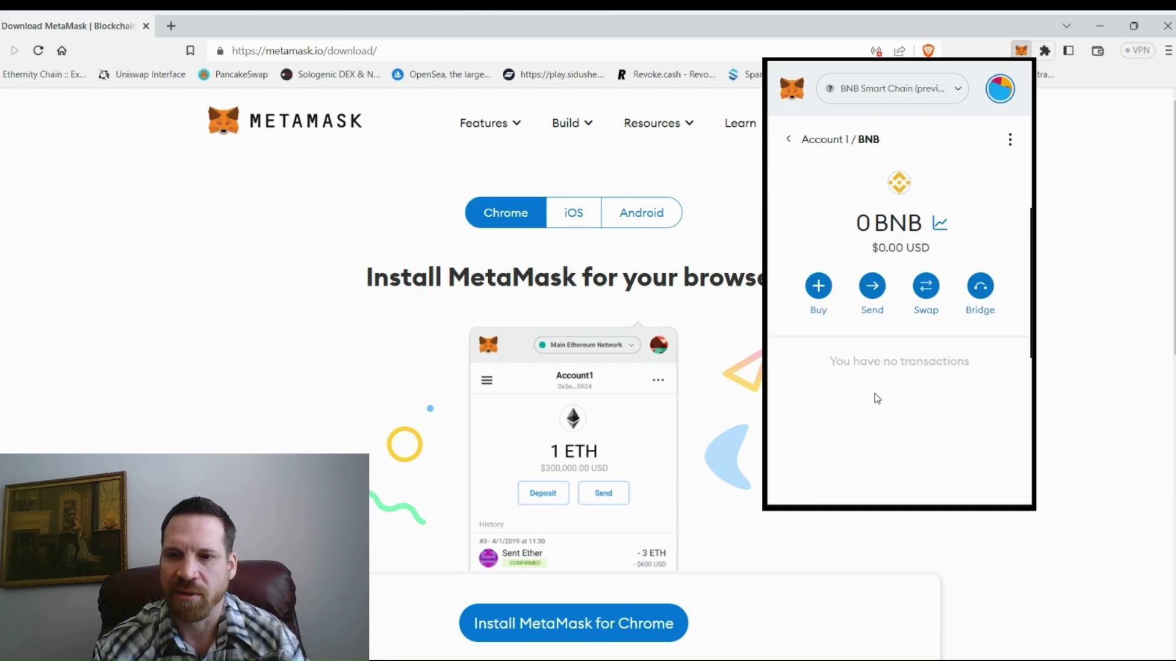
left_click(872, 286)
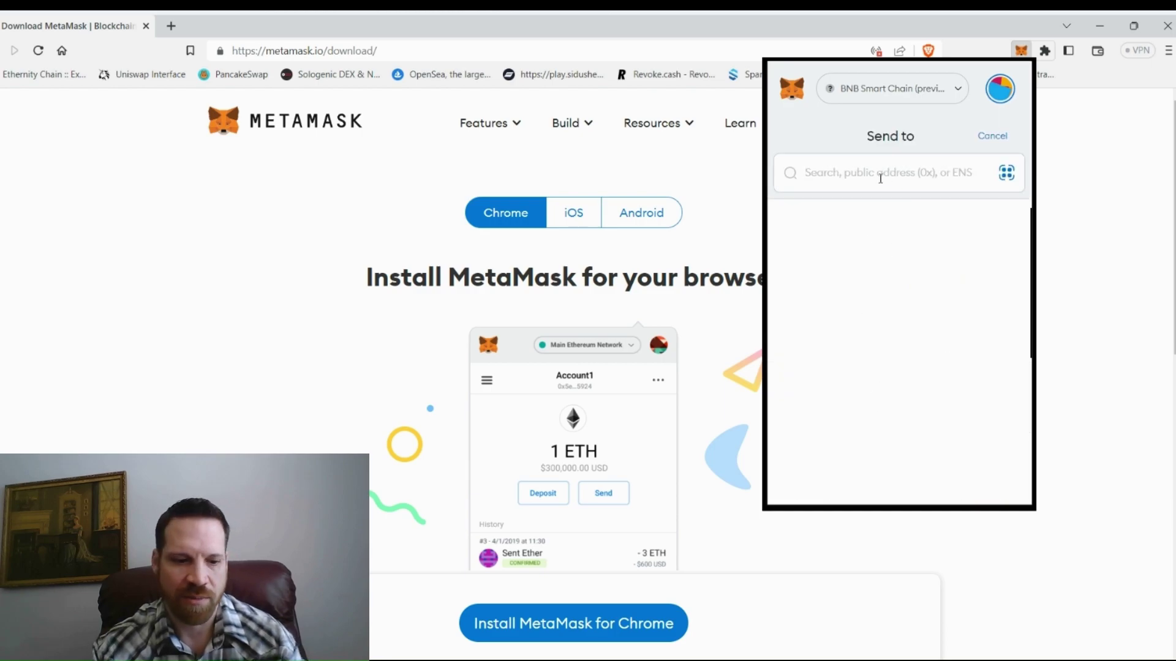
Step: Paste Account 1's copied address as the send recipient
key("ctrl+v")
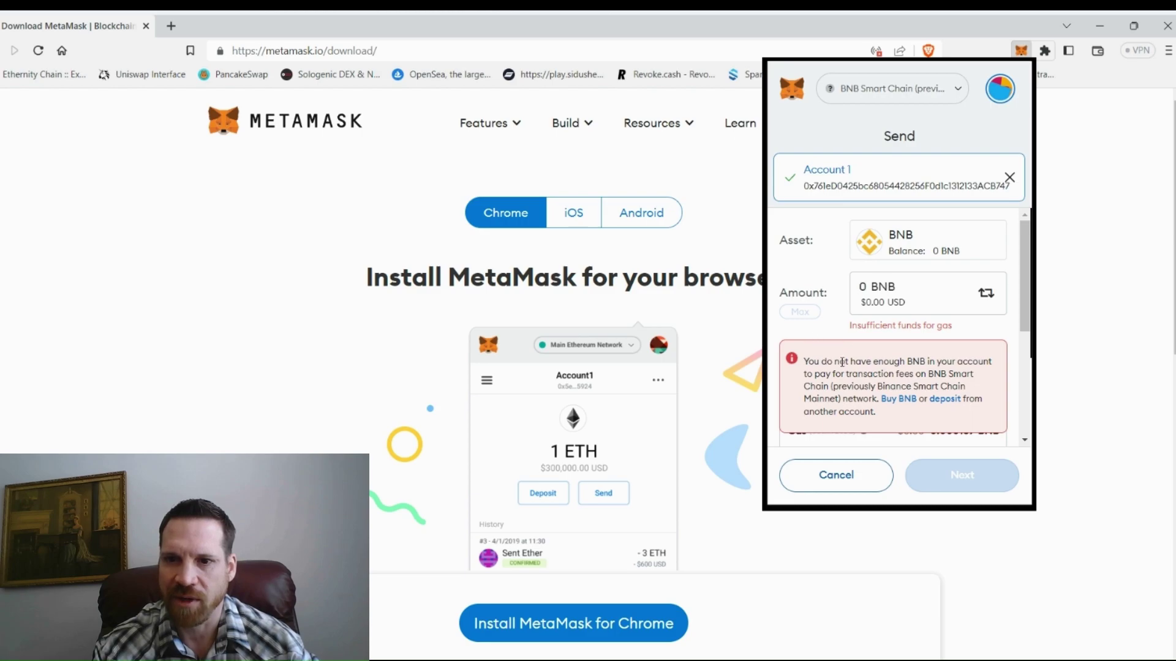
scroll(922, 376, "down", 3)
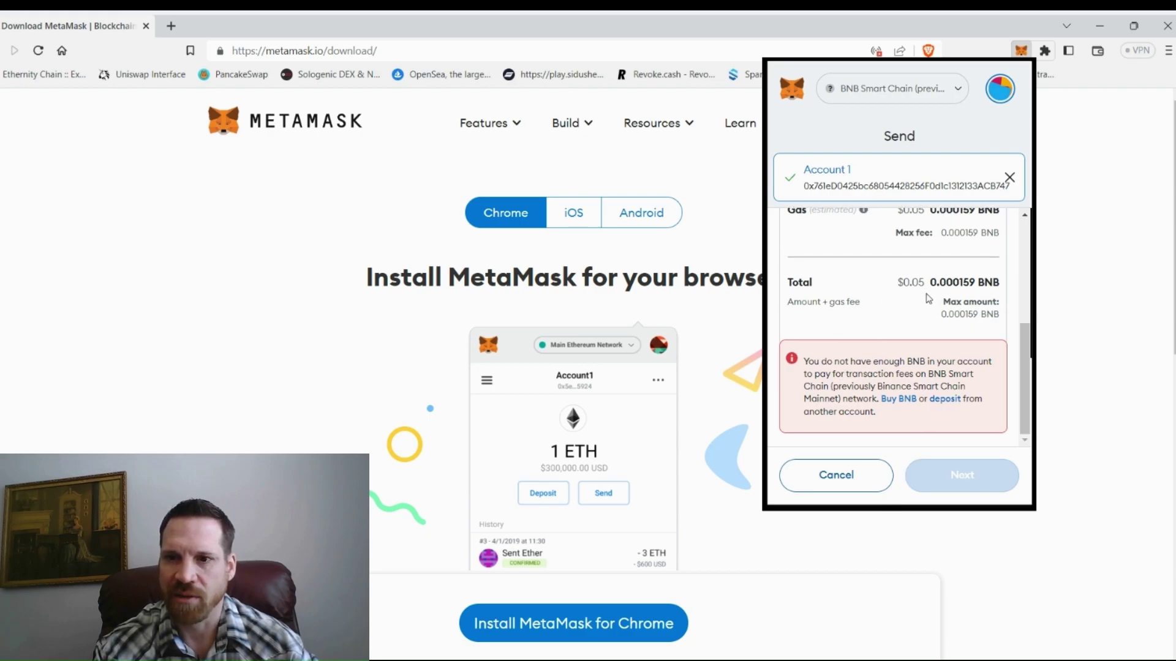
scroll(933, 285, "up", 3)
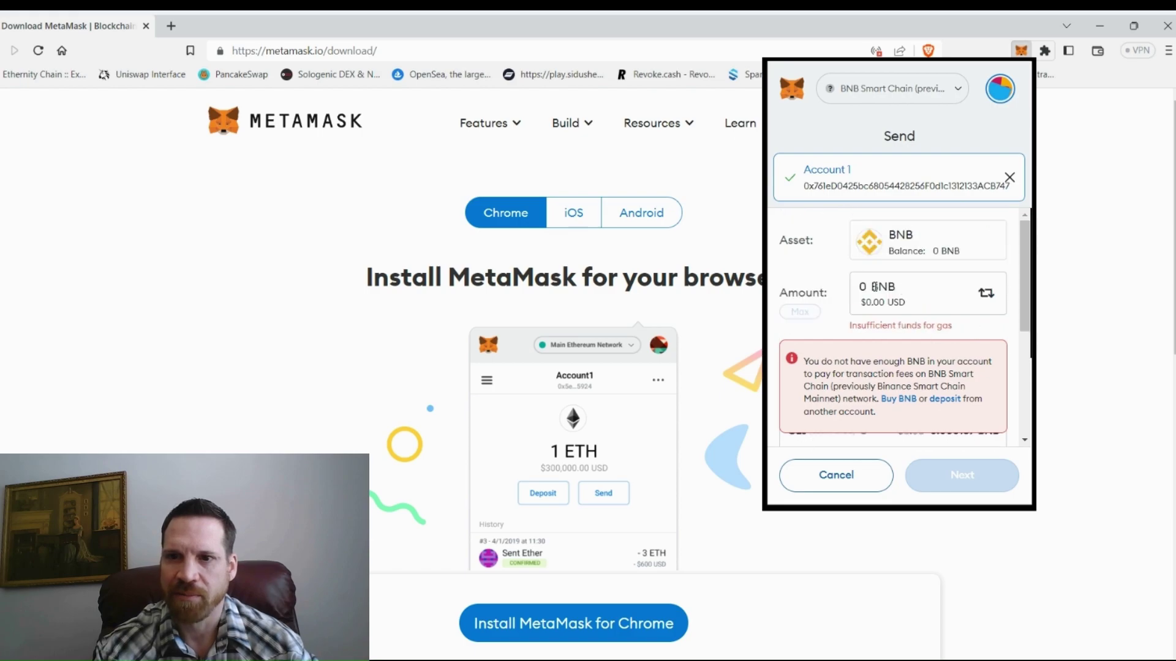
Step: Enter 10 BNB as the amount and review the gas and total, flagged insufficient funds
left_click(863, 287)
key("BackSpace")
type("10")
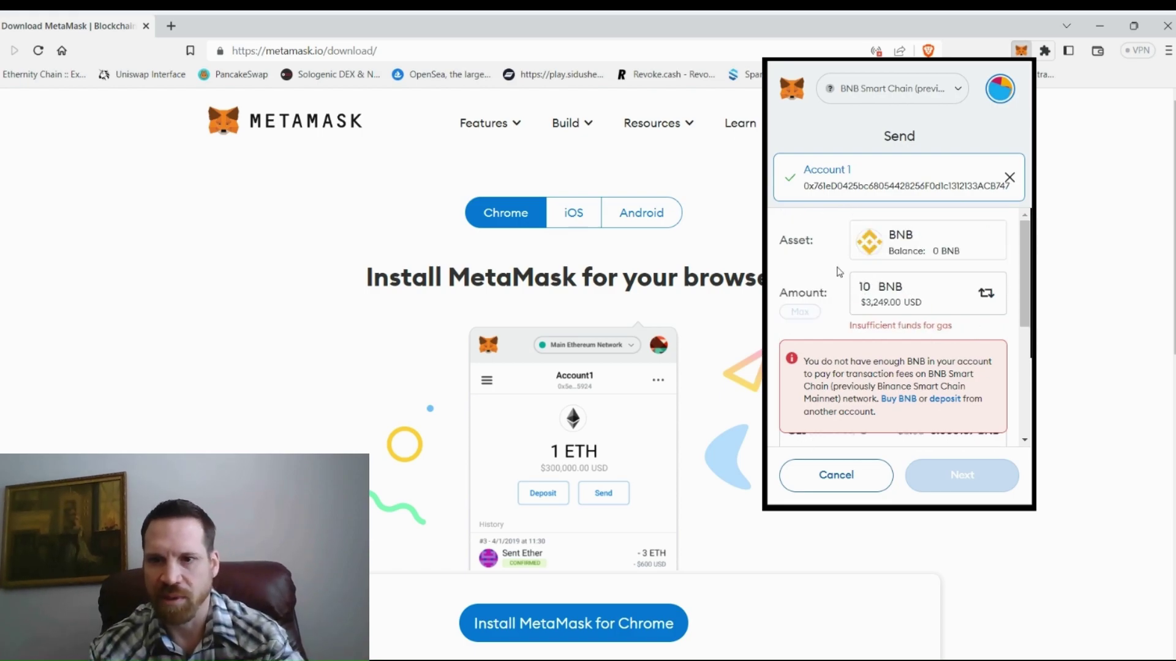
scroll(846, 294, "down", 3)
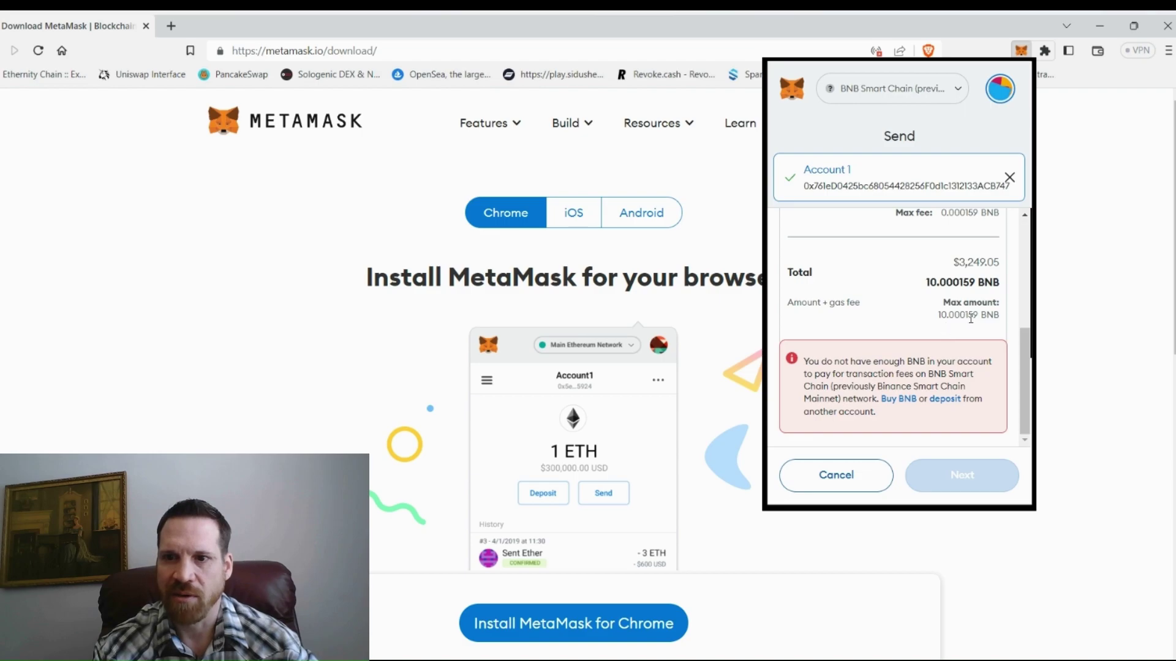
scroll(959, 315, "up", 2)
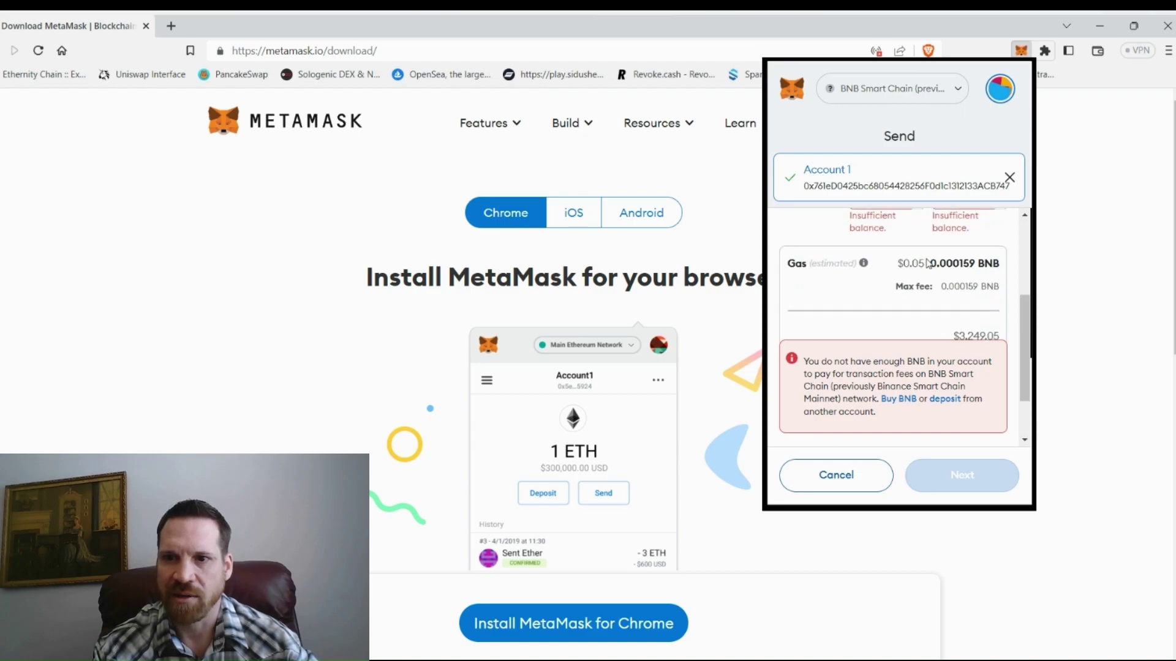
left_click_drag(922, 258, 896, 263)
scroll(858, 294, "up", 3)
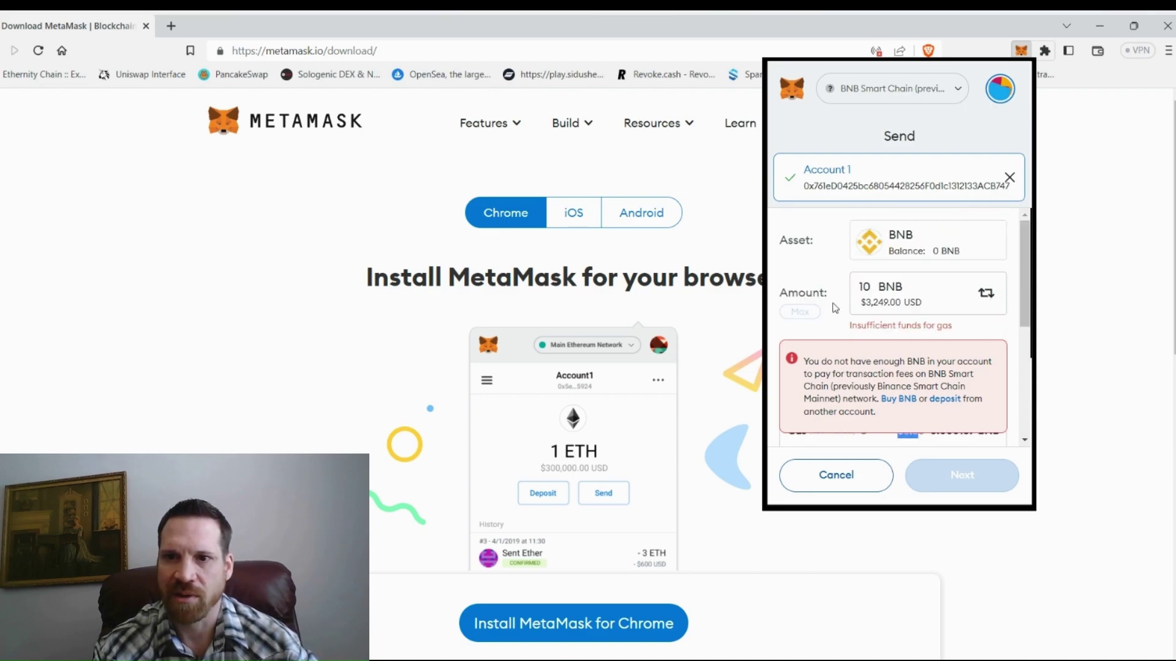
scroll(824, 310, "down", 5)
scroll(824, 311, "up", 5)
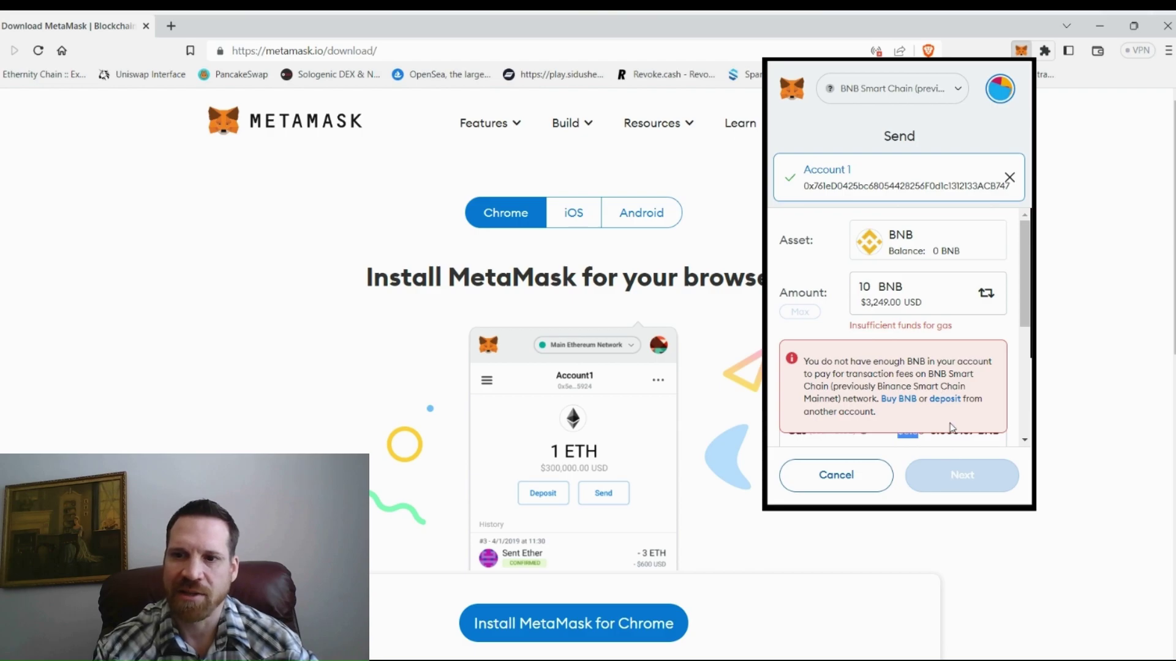
scroll(927, 341, "down", 5)
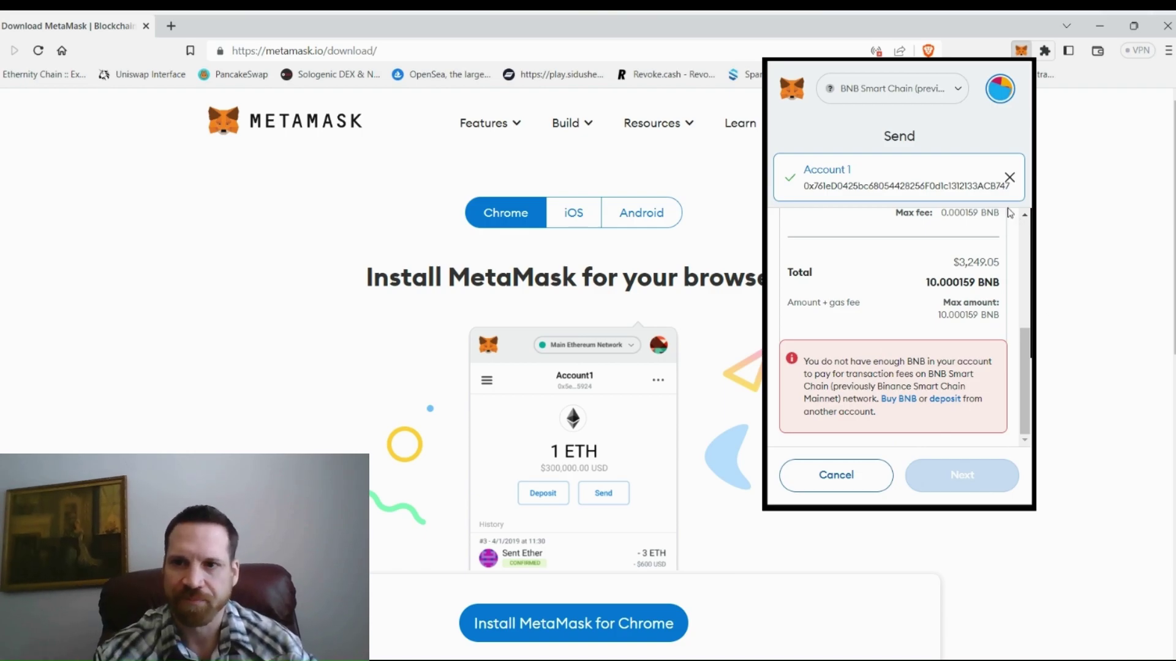
Step: Remove the chosen recipient and cancel the BNB send
left_click(1009, 179)
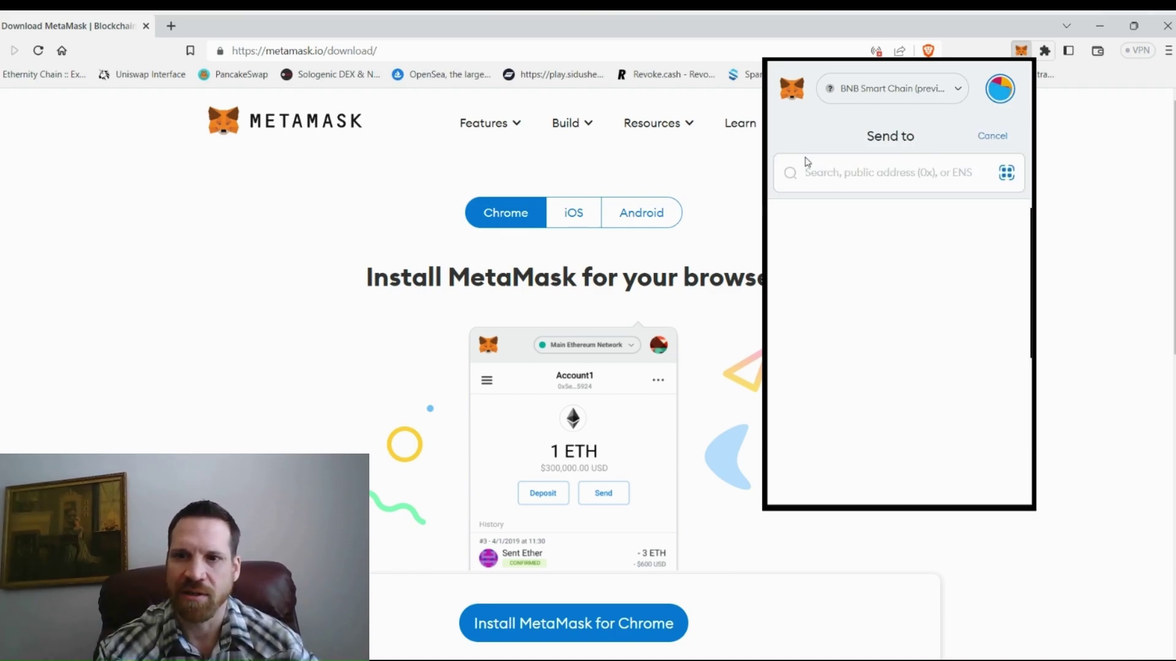
left_click(952, 91)
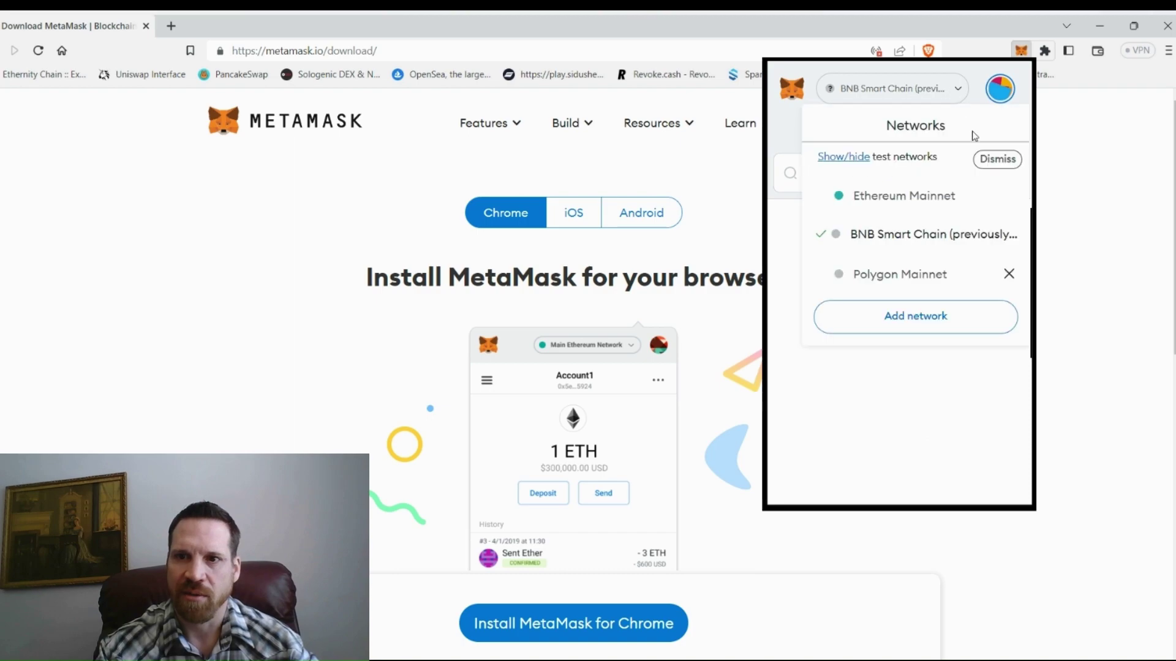
left_click(982, 107)
left_click(991, 139)
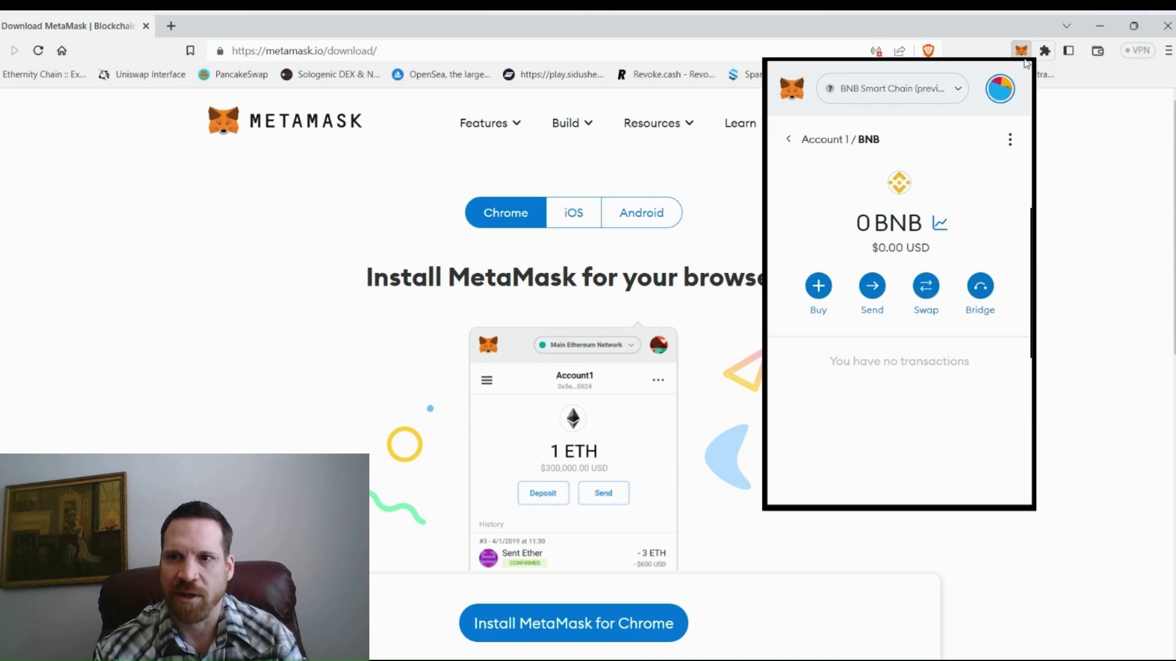
Step: Switch the MetaMask wallet to Ethereum Mainnet and close the popup
left_click(1021, 50)
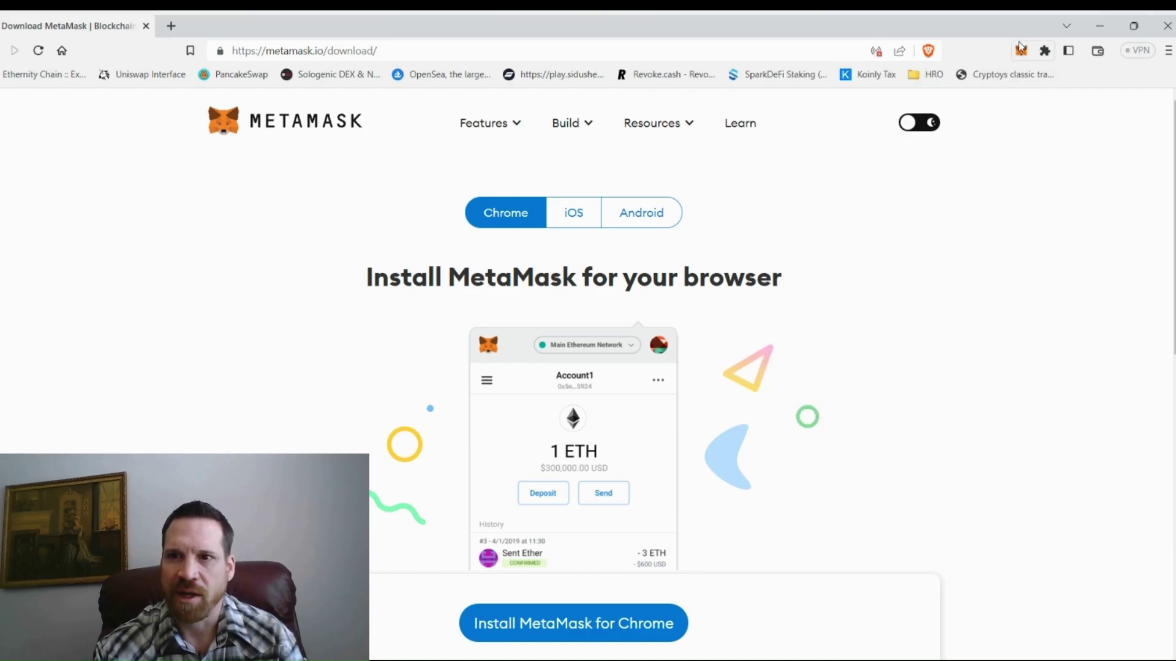
left_click(1021, 50)
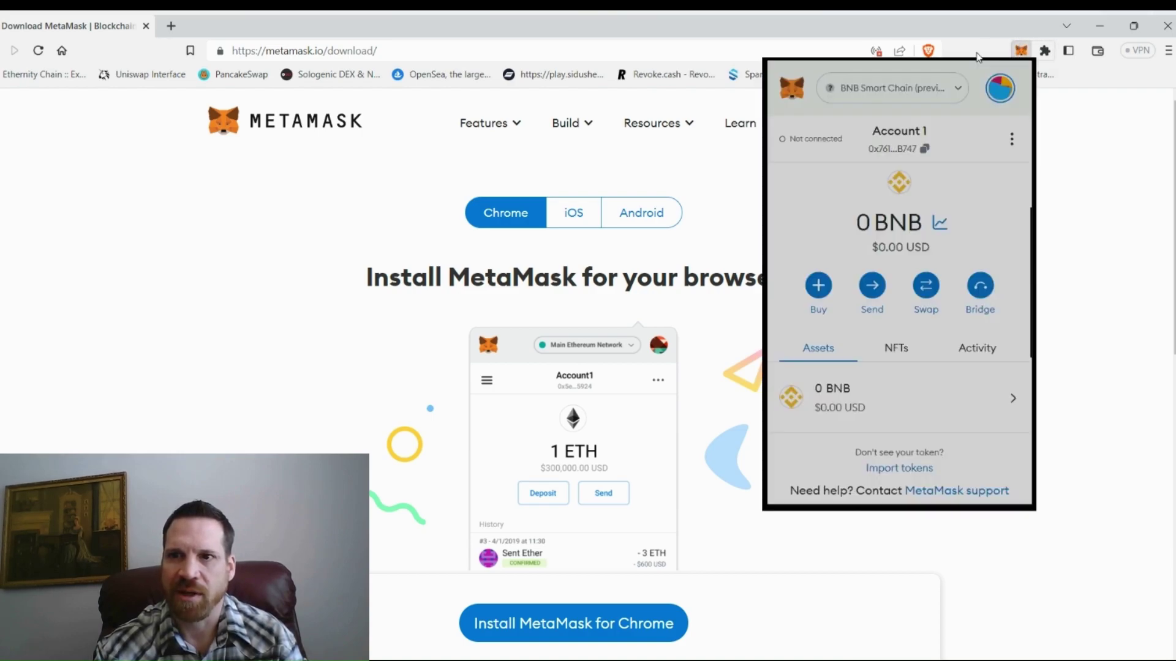
left_click(891, 88)
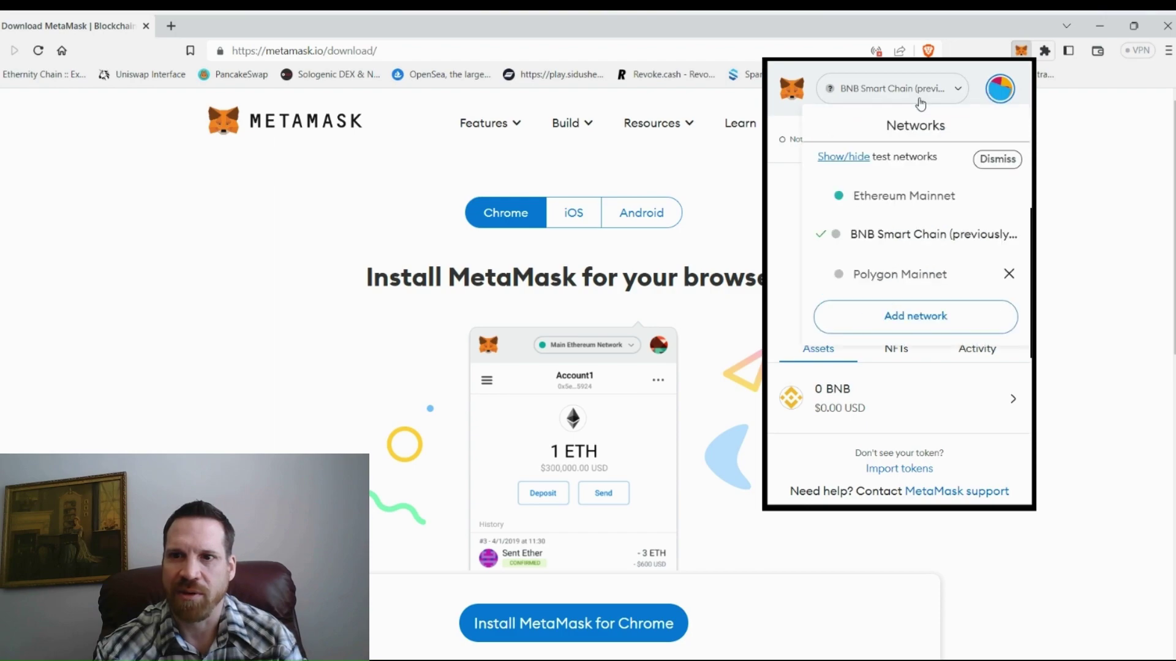
left_click(895, 196)
left_click(1079, 171)
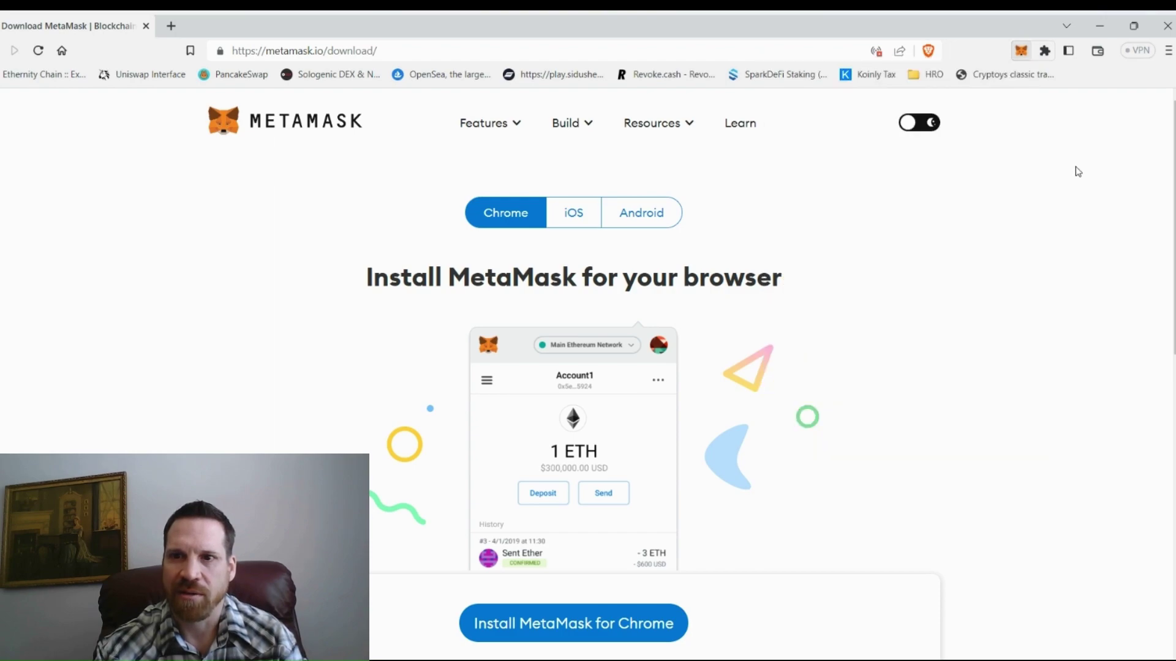
Step: Search Google for 'Trust wallet' in a new tab
left_click(171, 26)
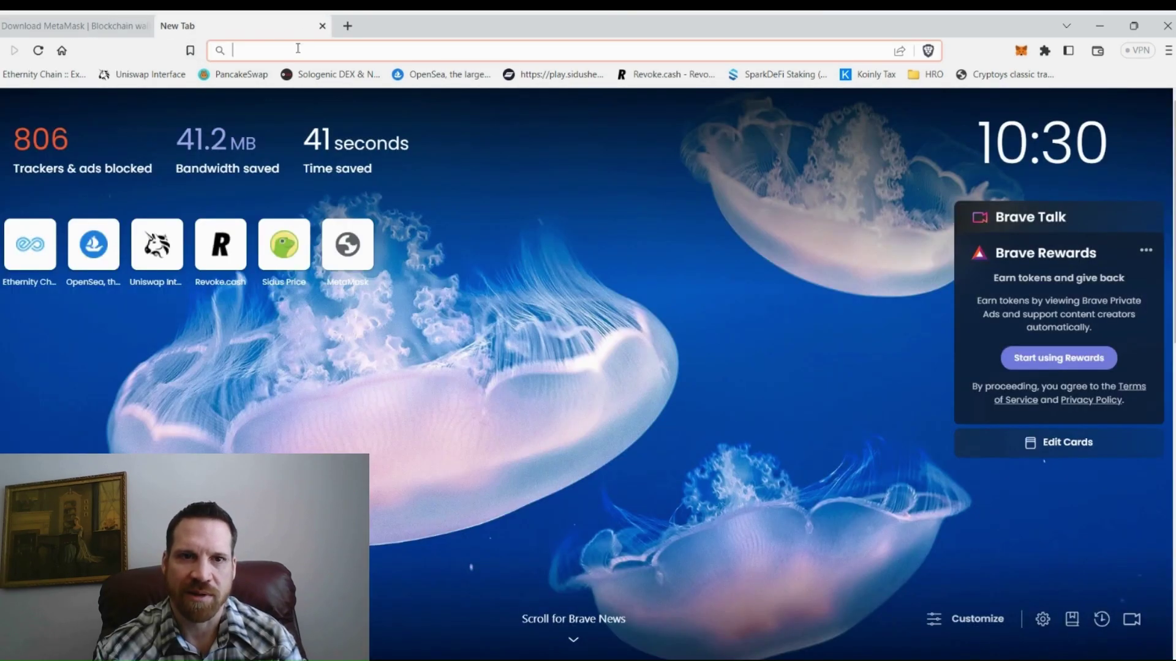
type("Tu")
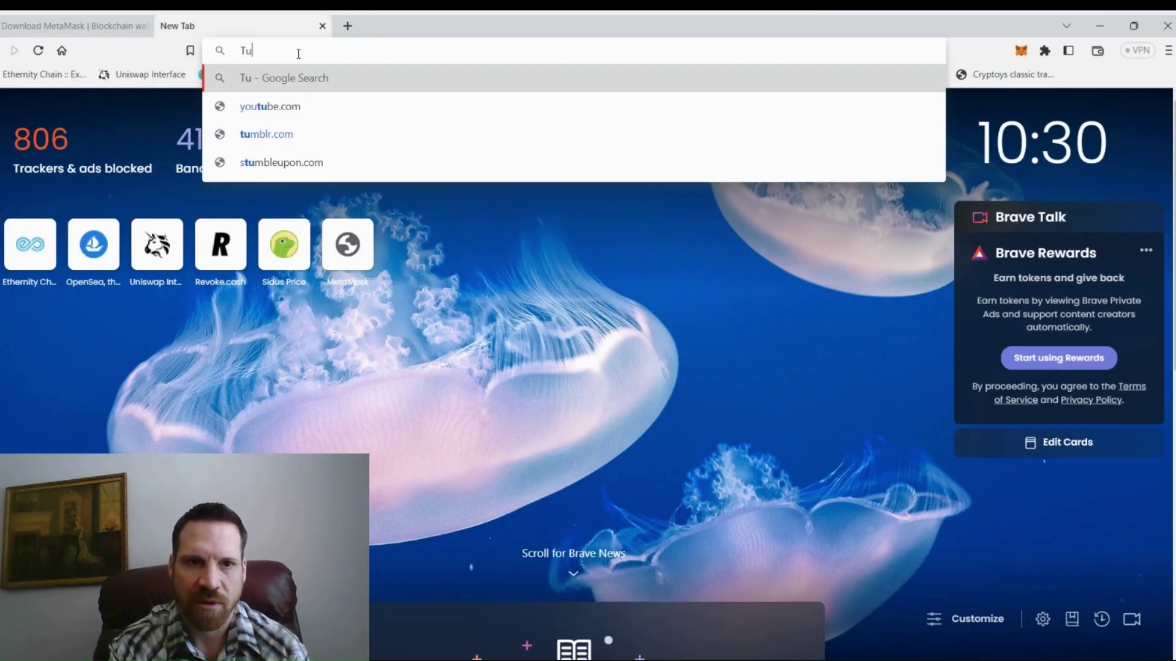
key("BackSpace")
type("rus")
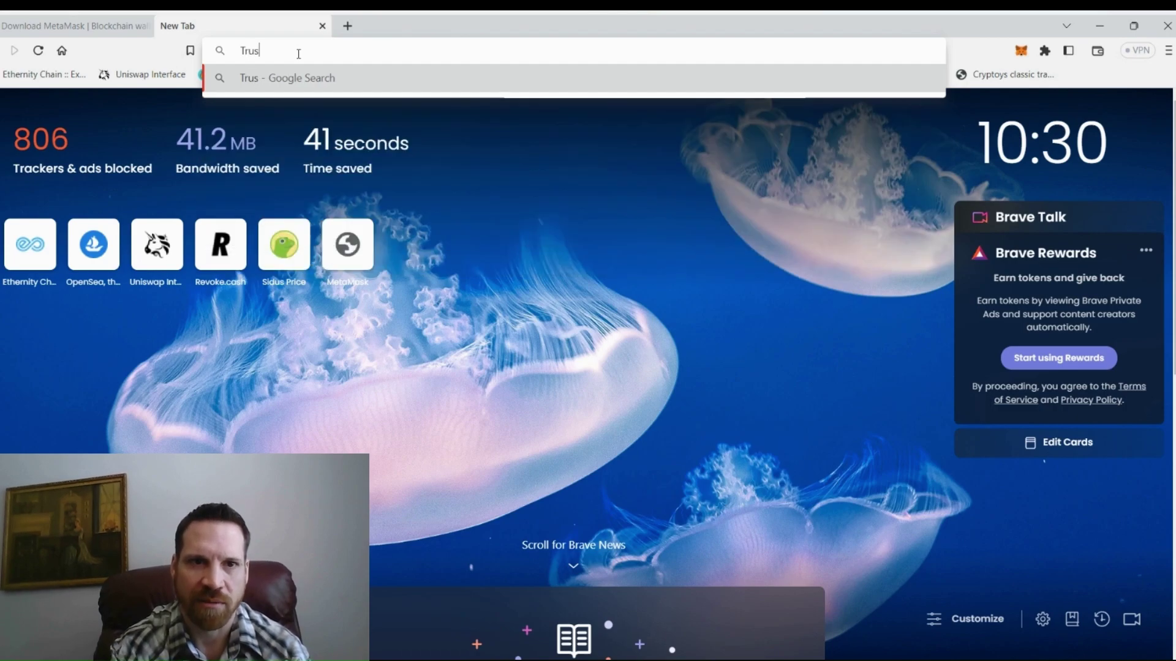
type("t wa")
key("BackSpace")
key("BackSpace")
key("BackSpace")
key("BackSpace")
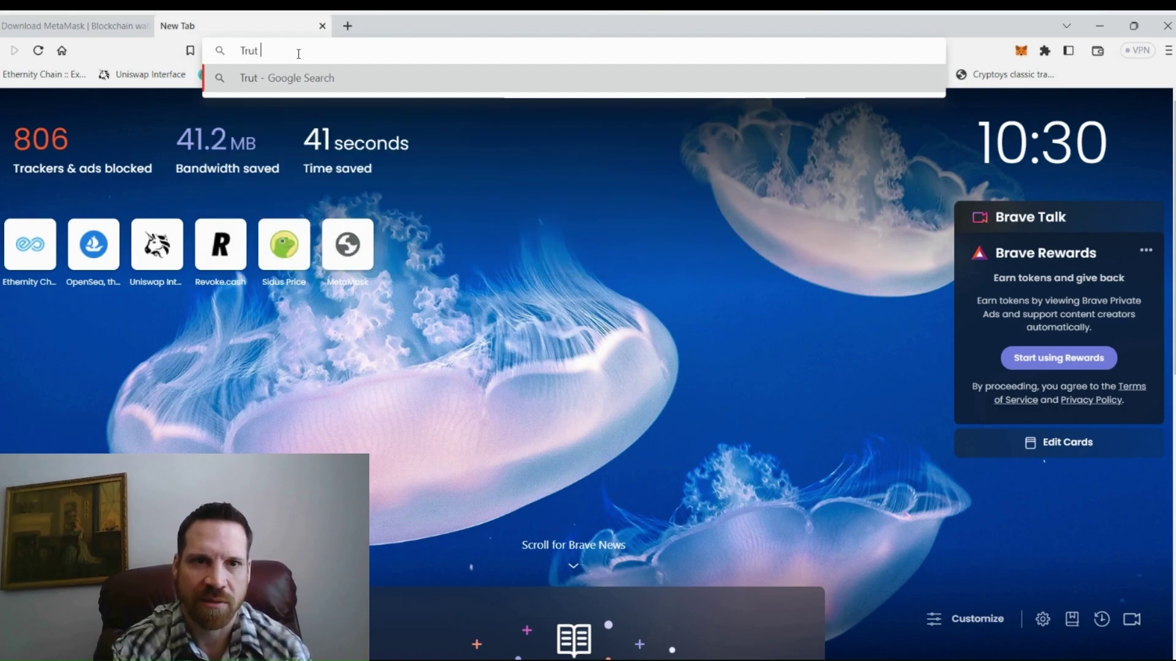
key("BackSpace")
key("BackSpace")
key("BackSpace")
type("rust wa")
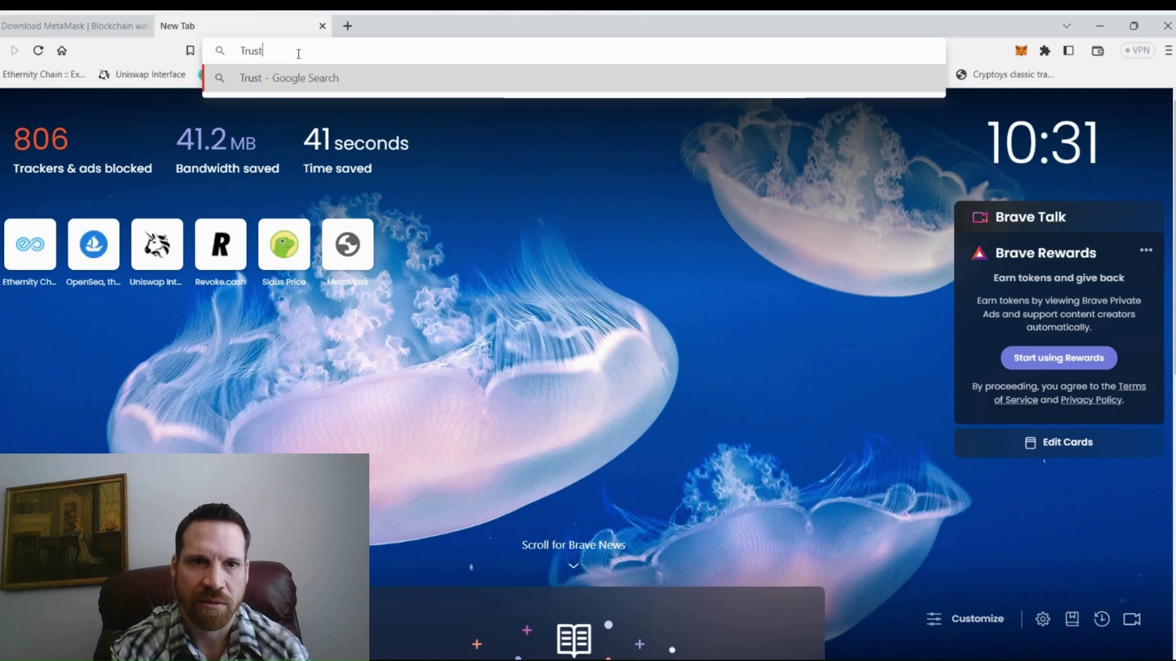
type("llet")
key("Return")
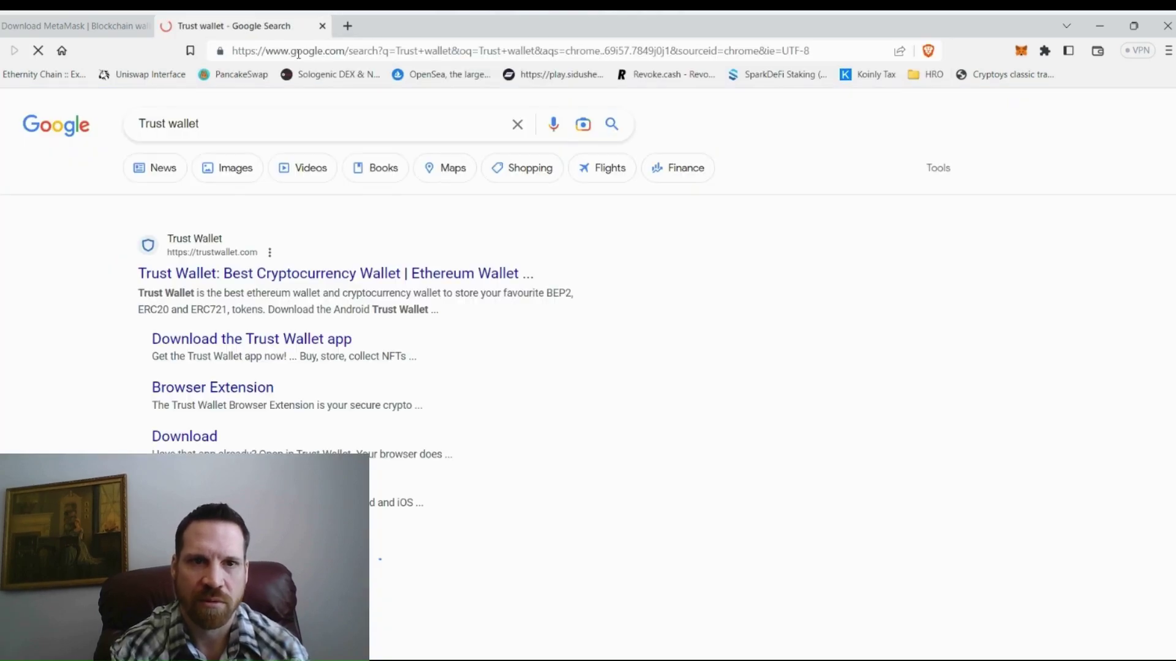
Step: Open trustwallet.com and go to its Download Now page
left_click(232, 280)
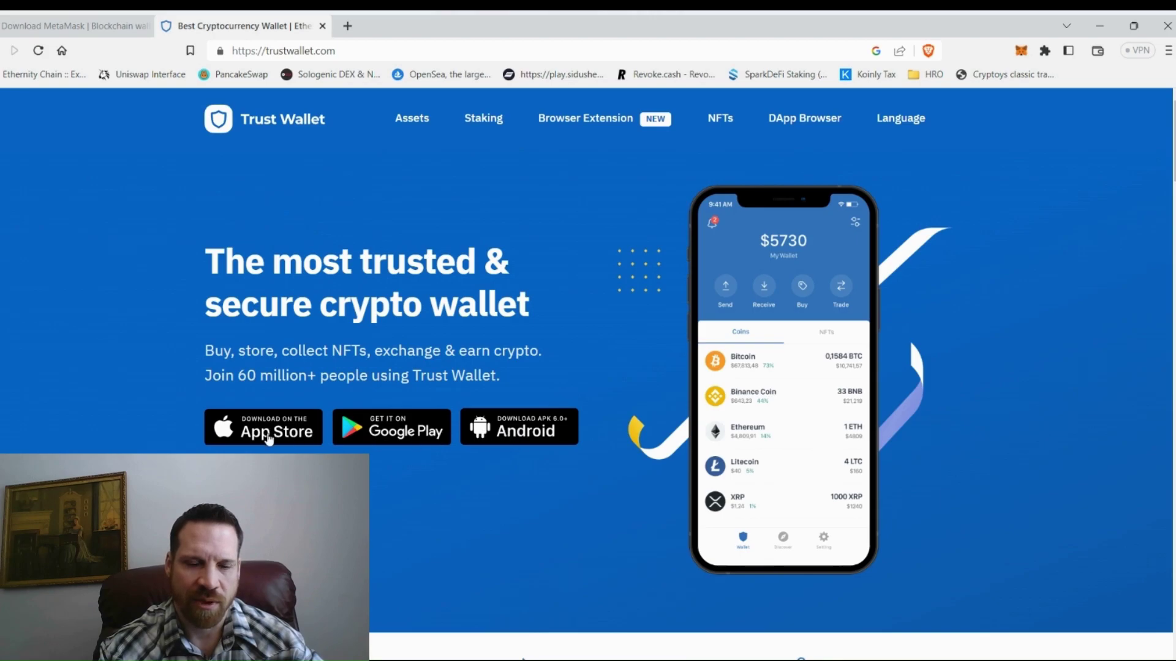
scroll(268, 436, "down", 3)
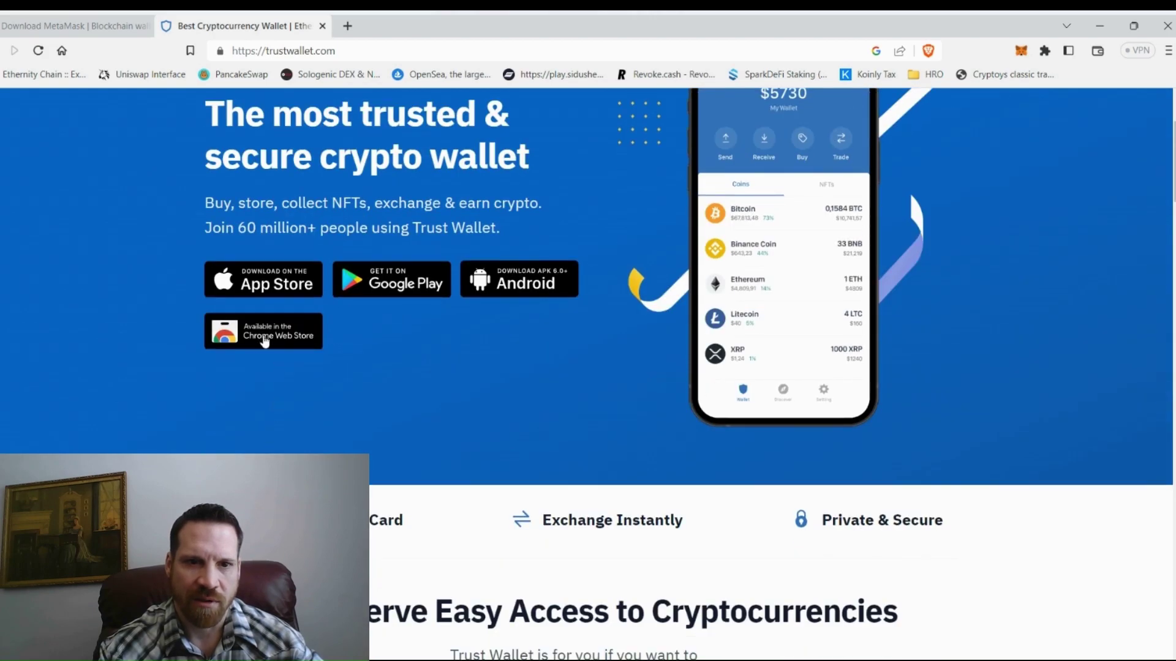
scroll(265, 347, "down", 5)
scroll(263, 351, "up", 1)
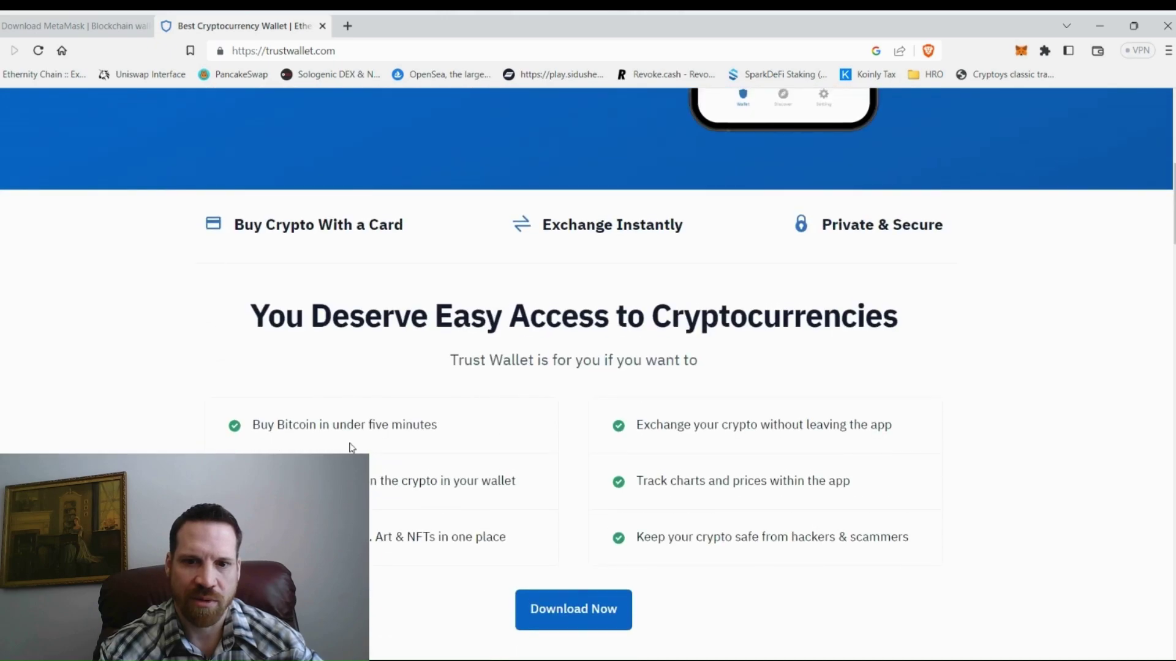
left_click(537, 610)
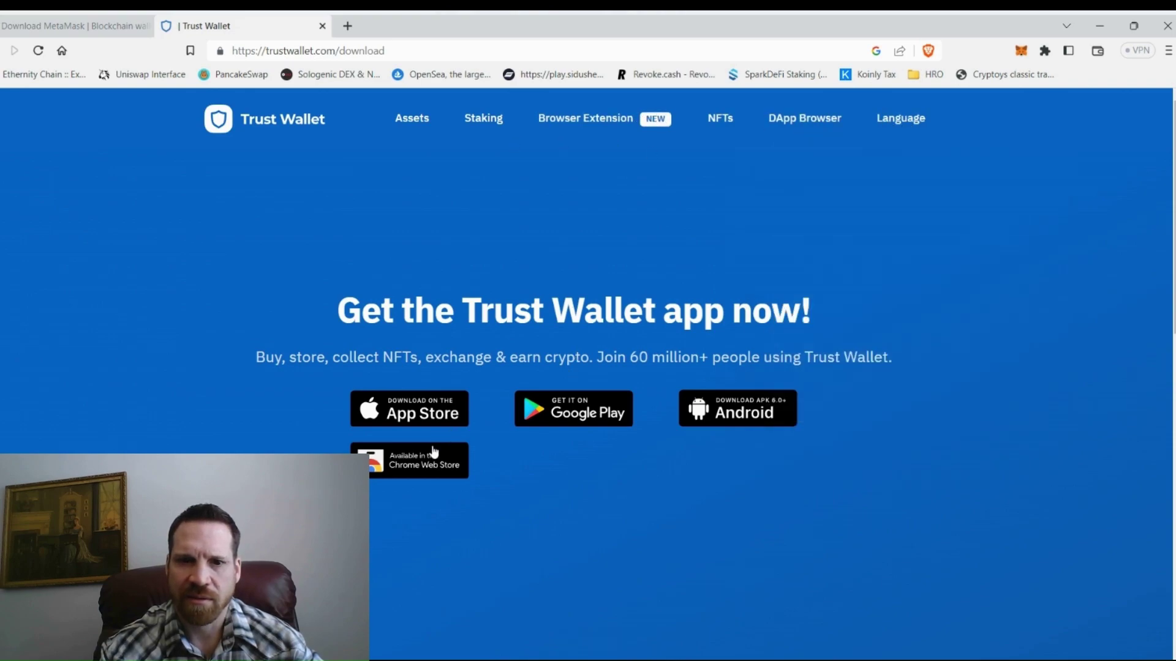
Step: Add the Trust Wallet extension to Brave from the Chrome Web Store, then close that tab
left_click(416, 475)
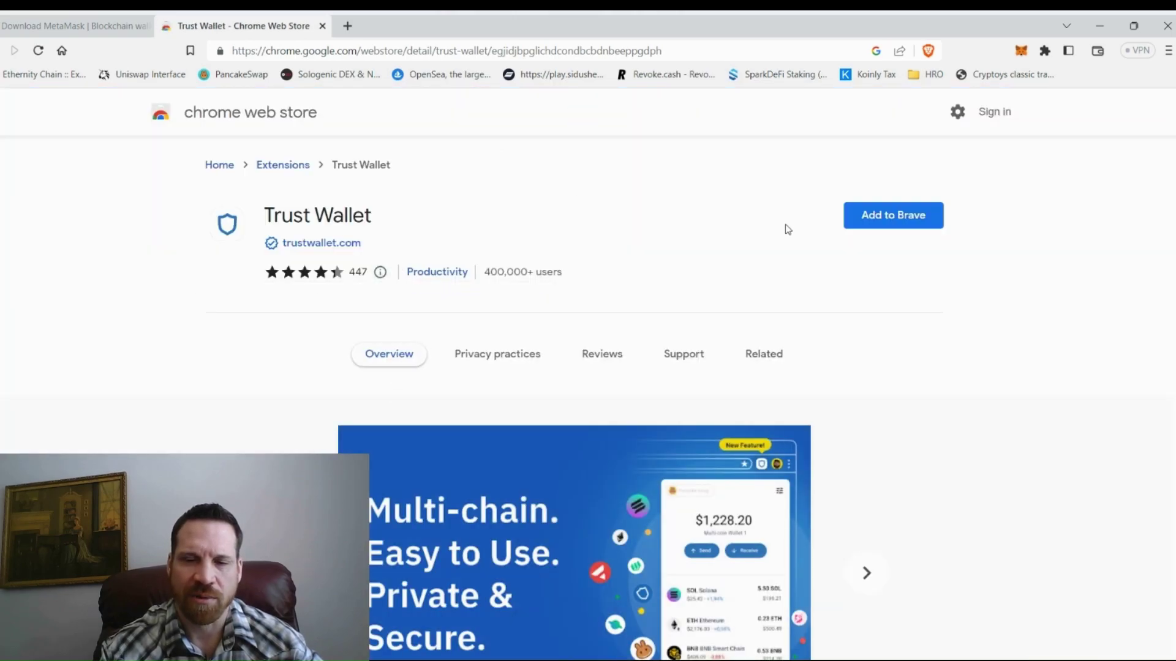
left_click(910, 219)
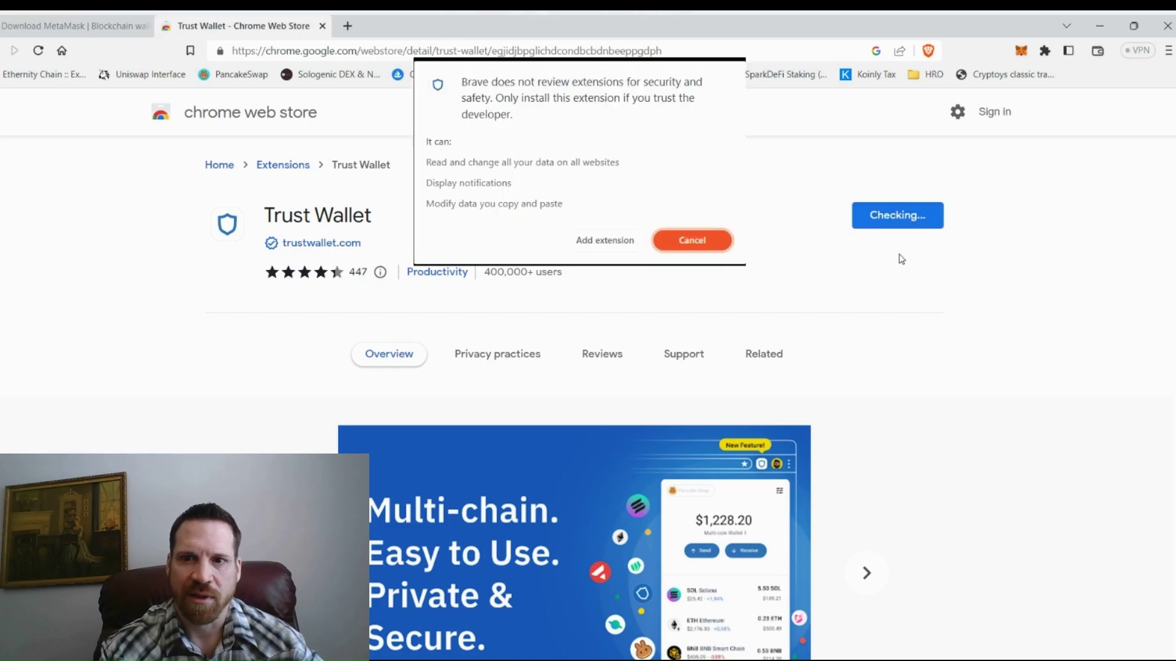
left_click(603, 243)
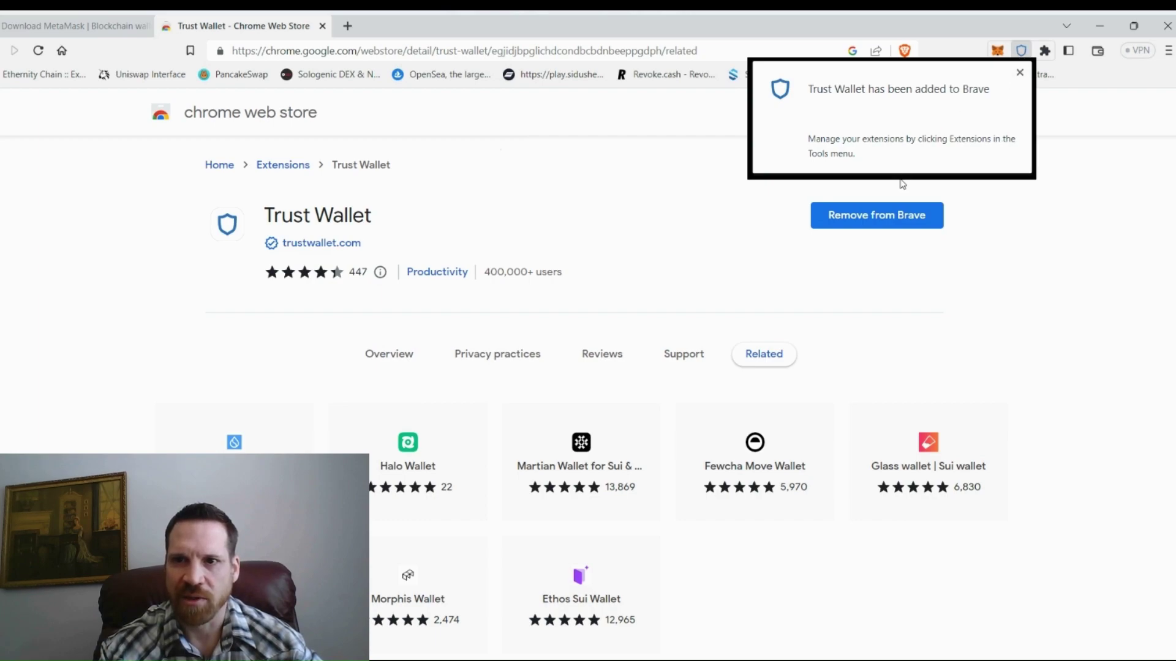
left_click(323, 26)
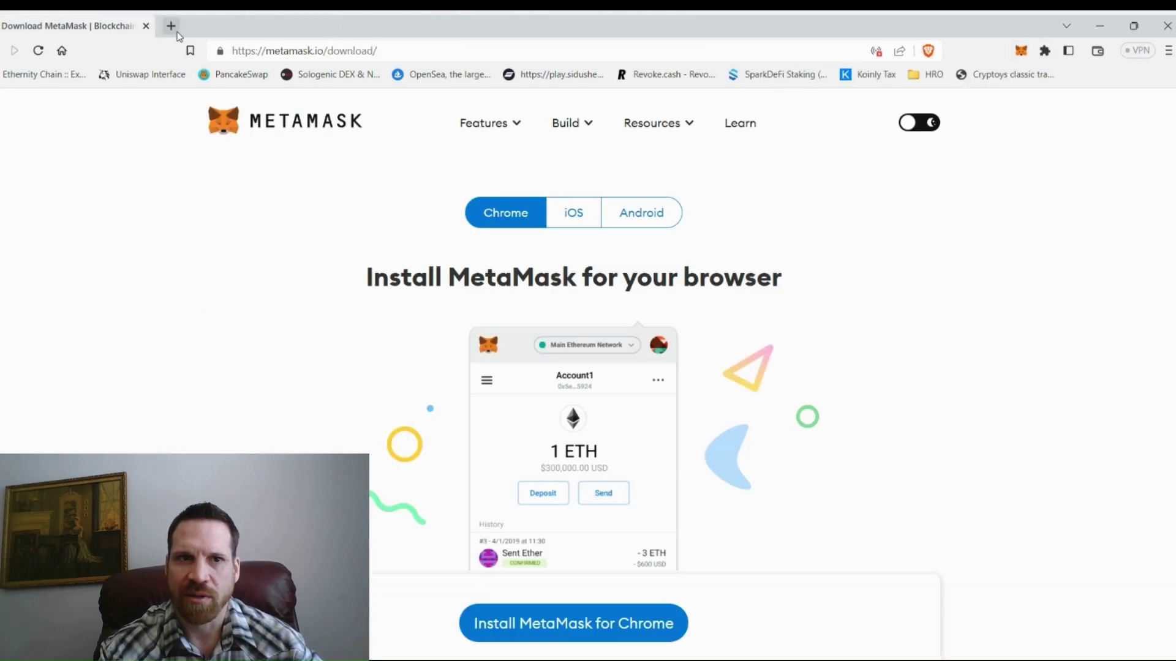
Step: Go to opensea.io and pin the Trust Wallet extension to the toolbar
left_click(258, 49)
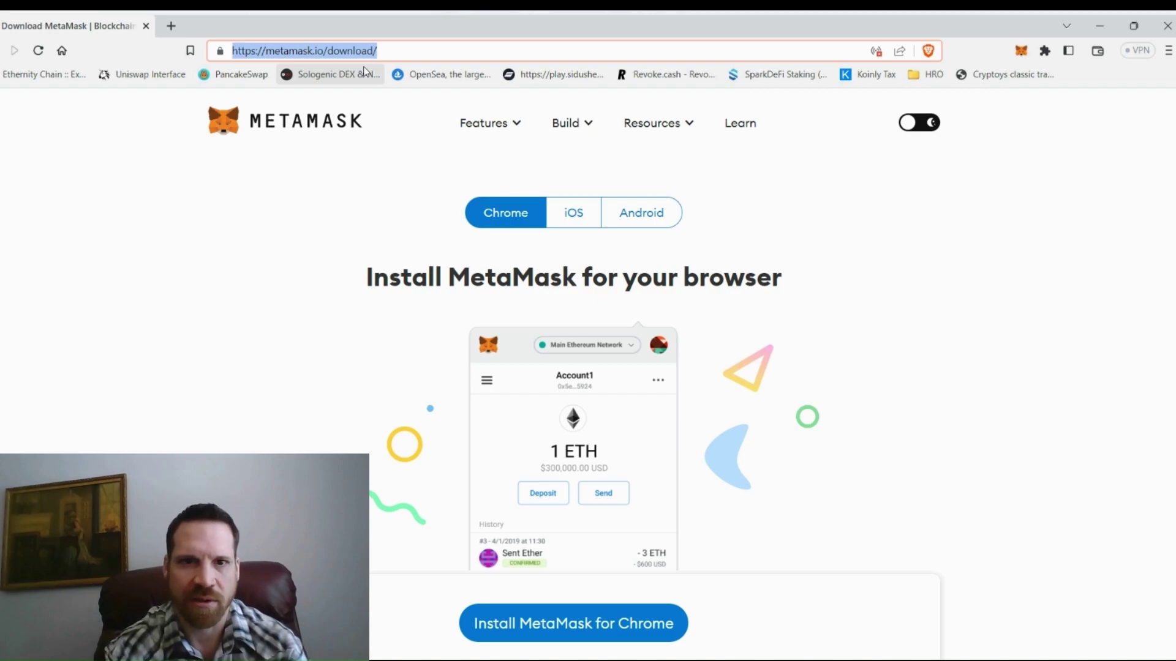
type("open")
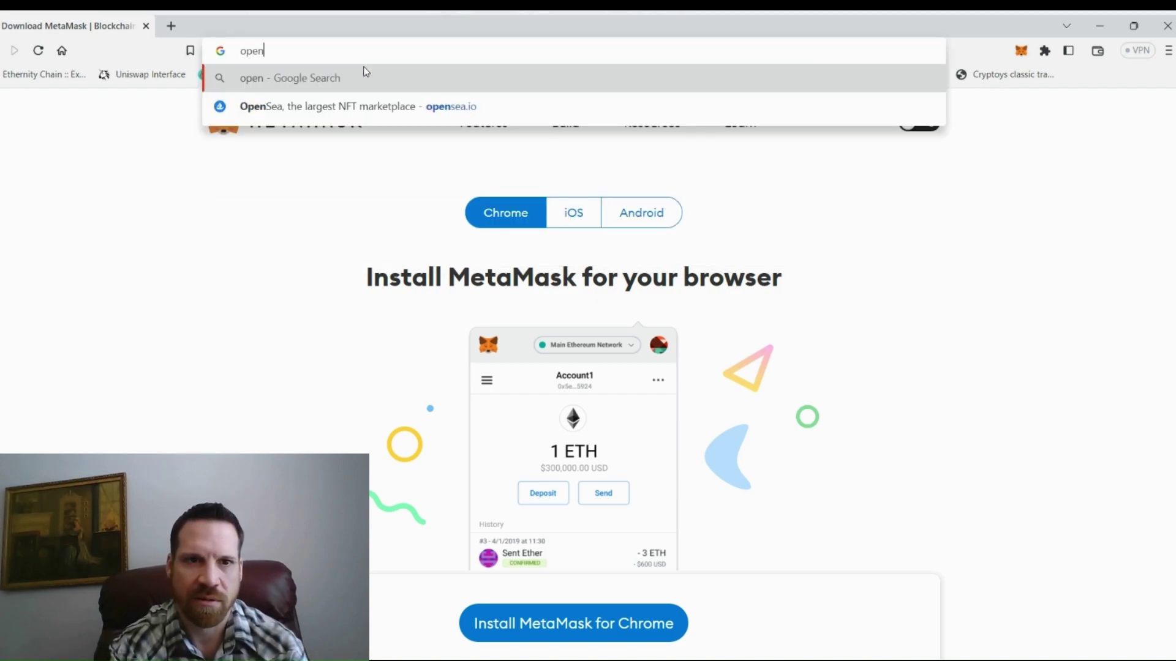
type("sea.io")
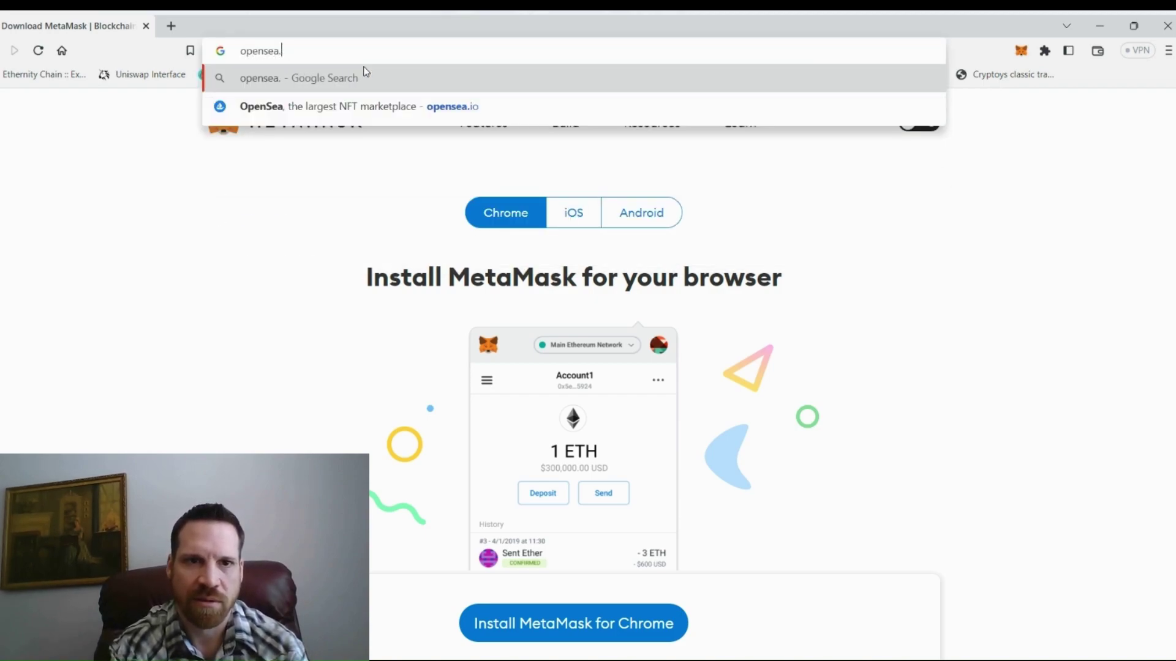
left_click(364, 72)
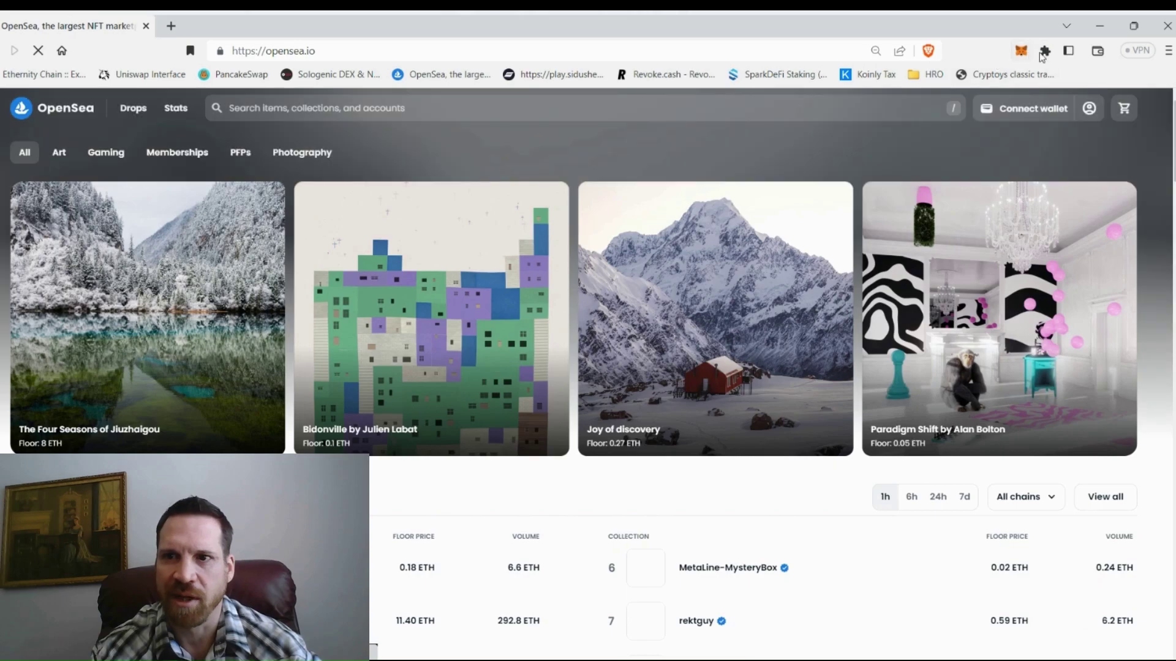
left_click(1044, 51)
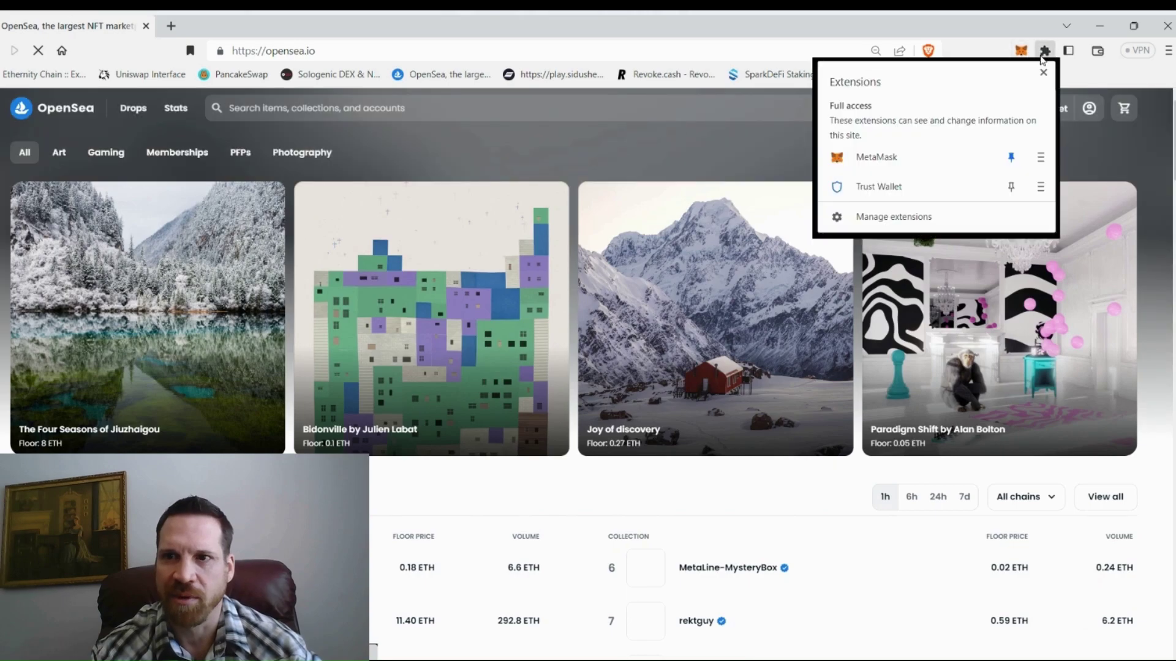
left_click(1010, 186)
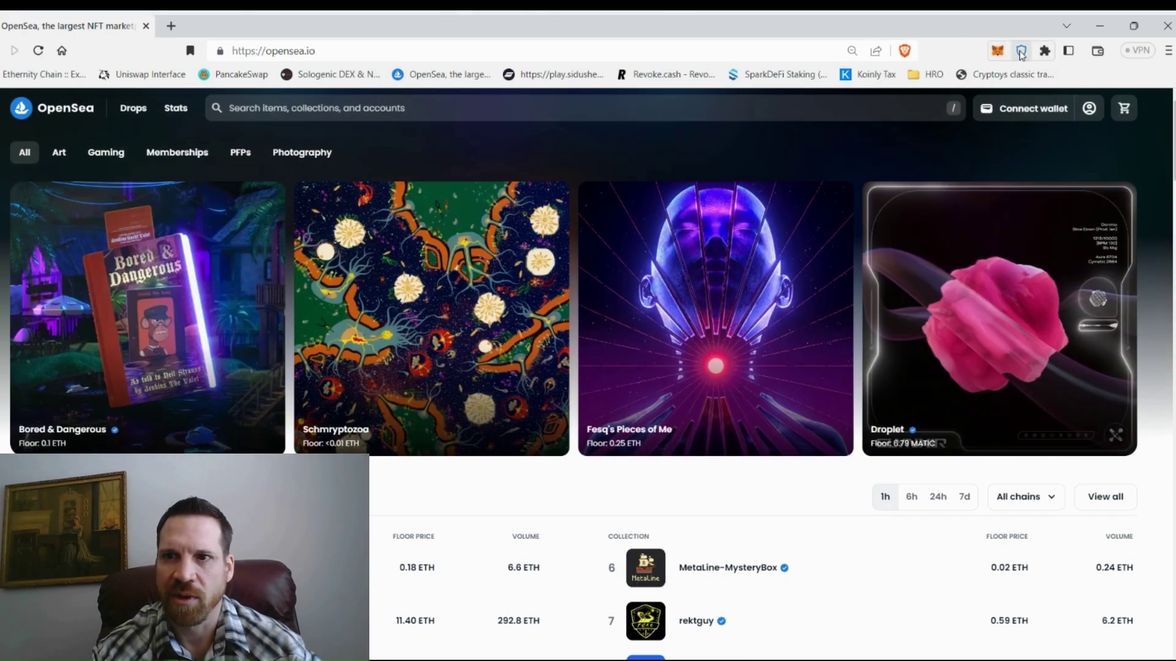
Step: Open the pinned Trust Wallet extension and choose Create a new wallet
left_click(1021, 50)
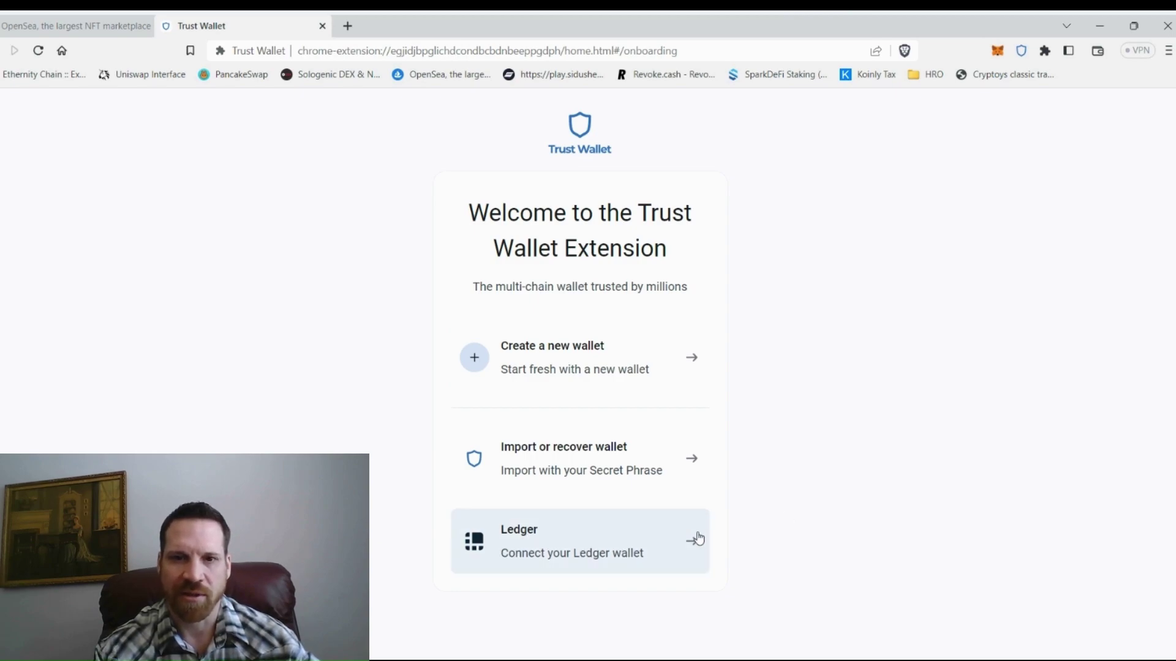
left_click(620, 362)
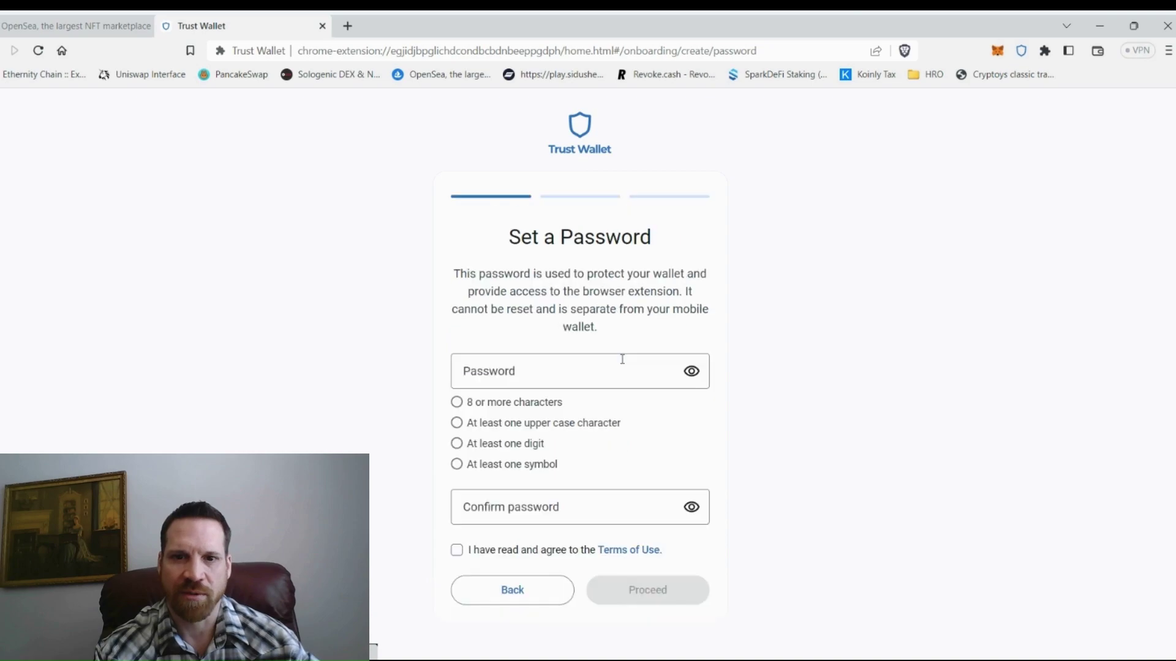
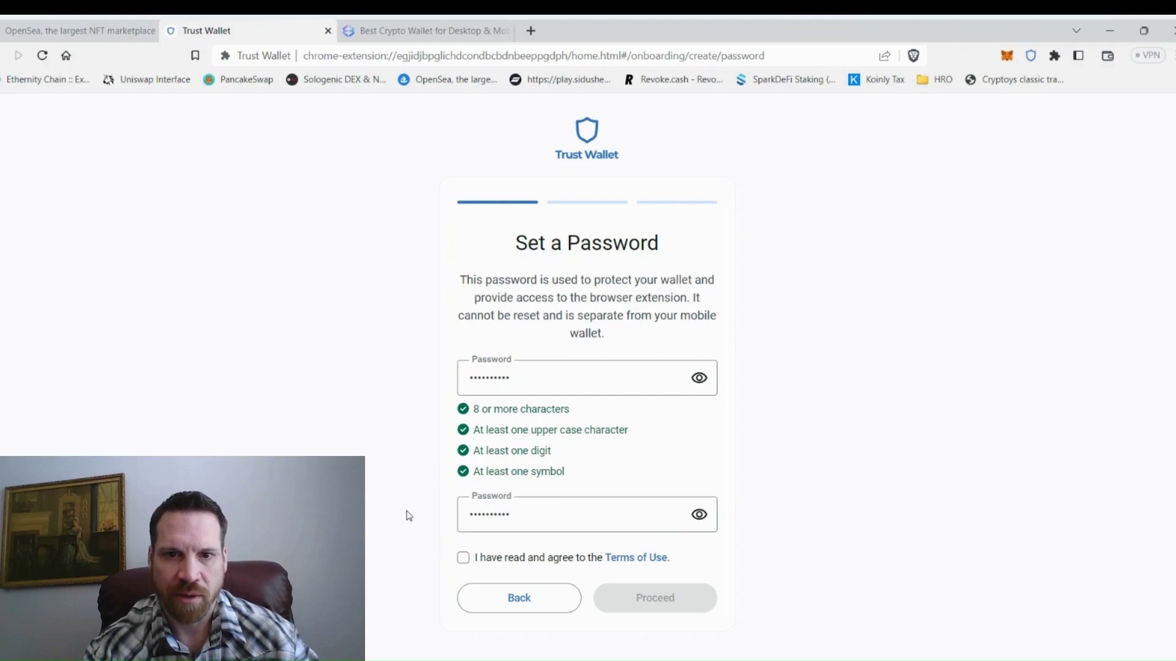
Step: Accept the Terms of Use, submit the new wallet password, and begin the phrase backup
left_click(463, 558)
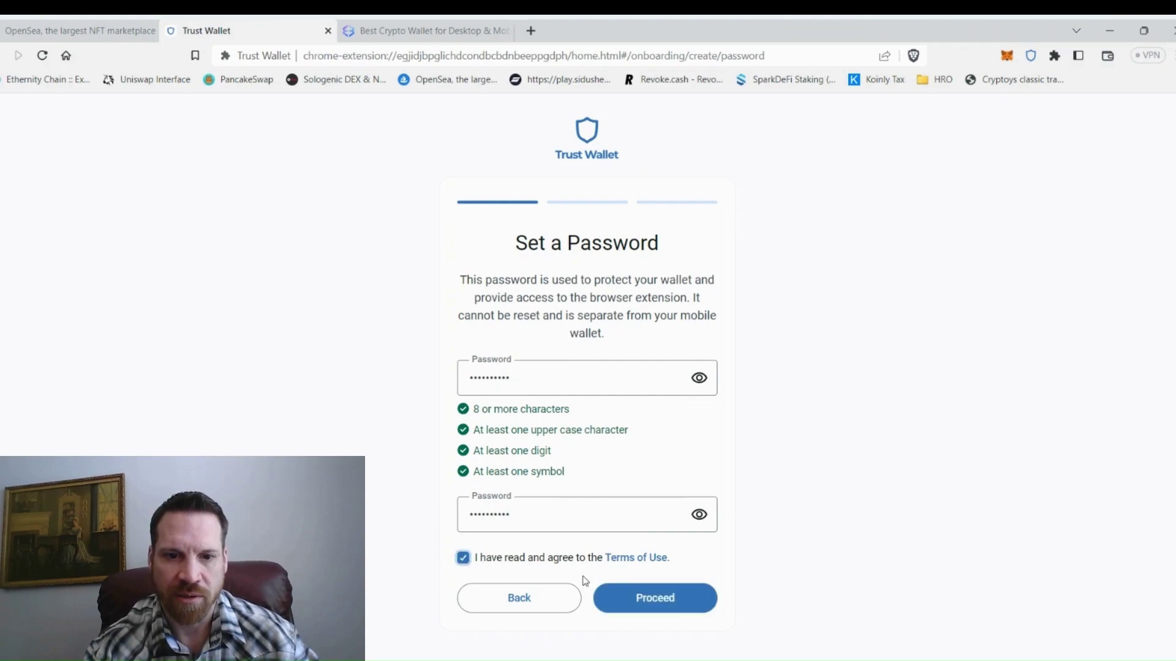
left_click(676, 598)
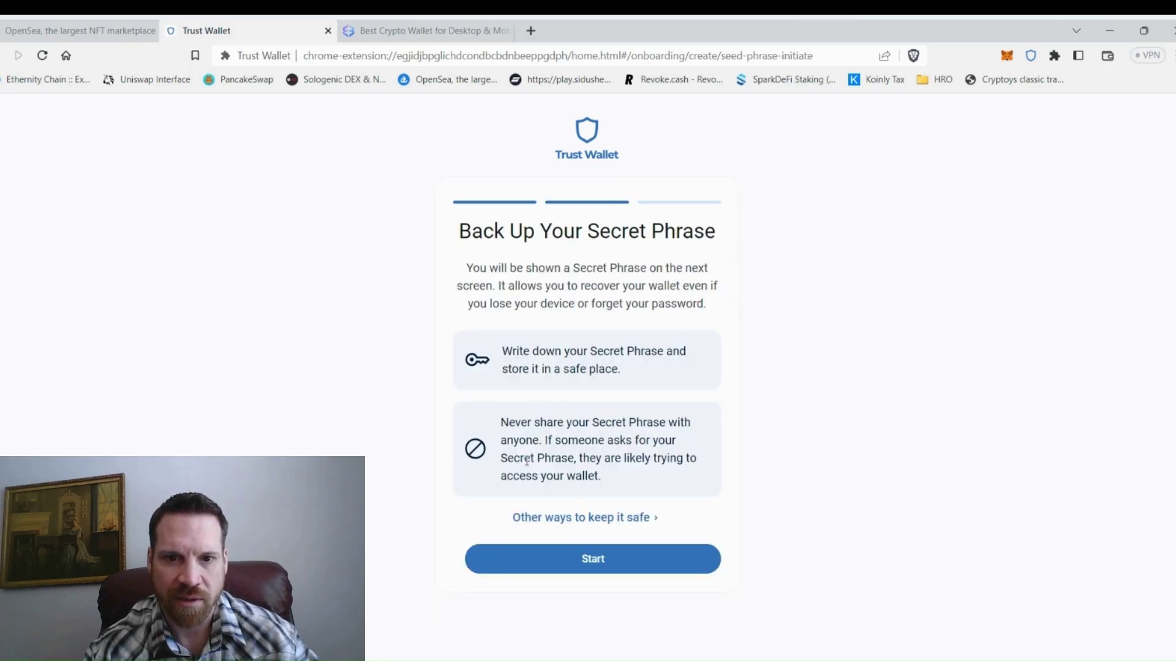
left_click(618, 562)
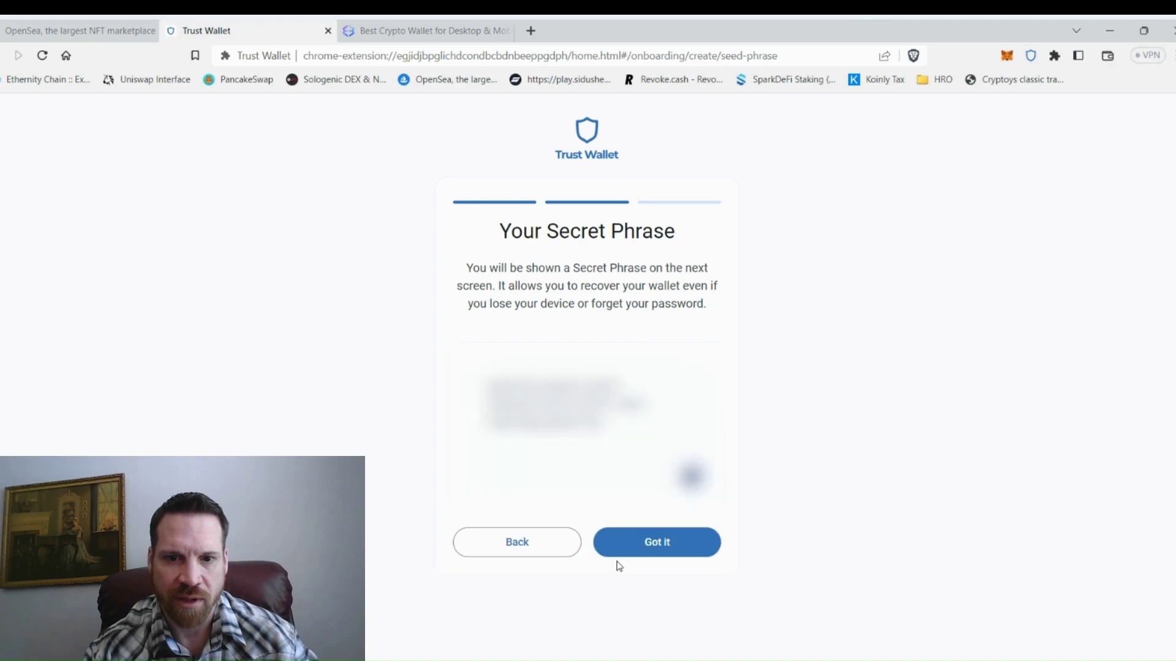
Step: Reveal and copy the secret phrase, then continue to confirming it
left_click(656, 543)
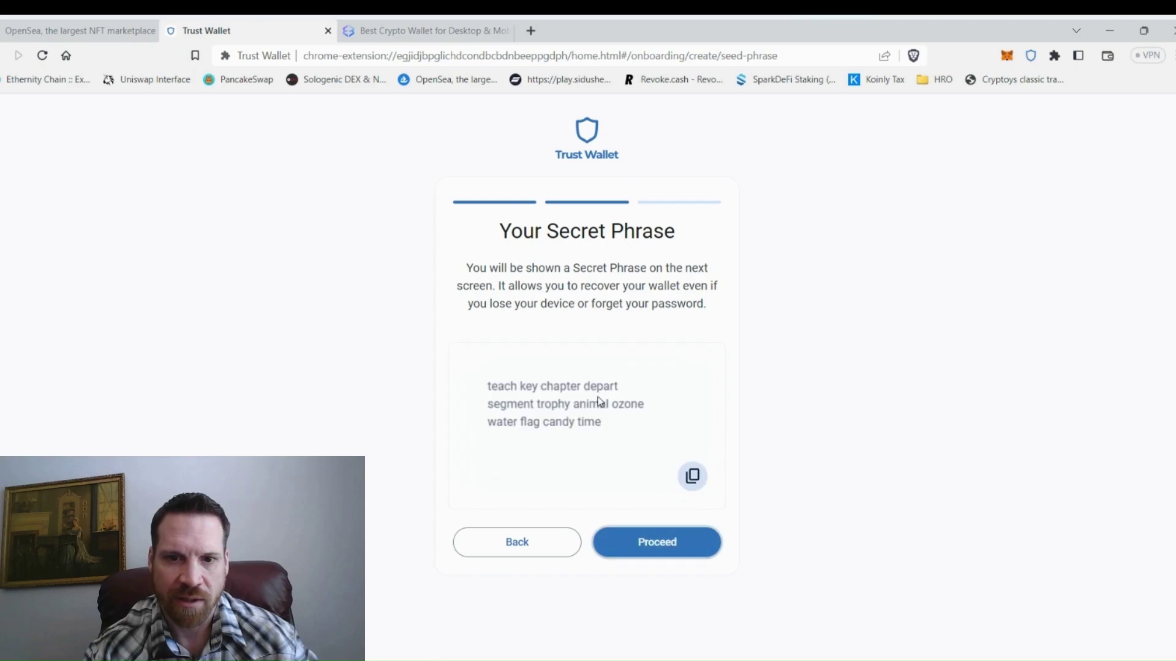
left_click(693, 478)
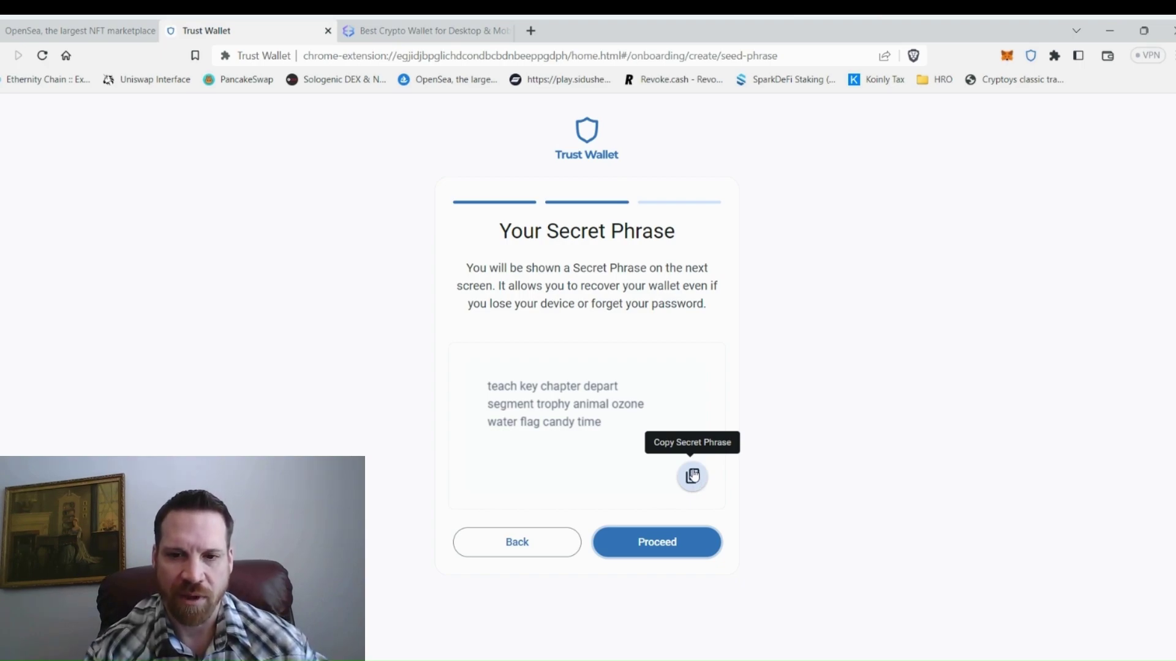
left_click(666, 540)
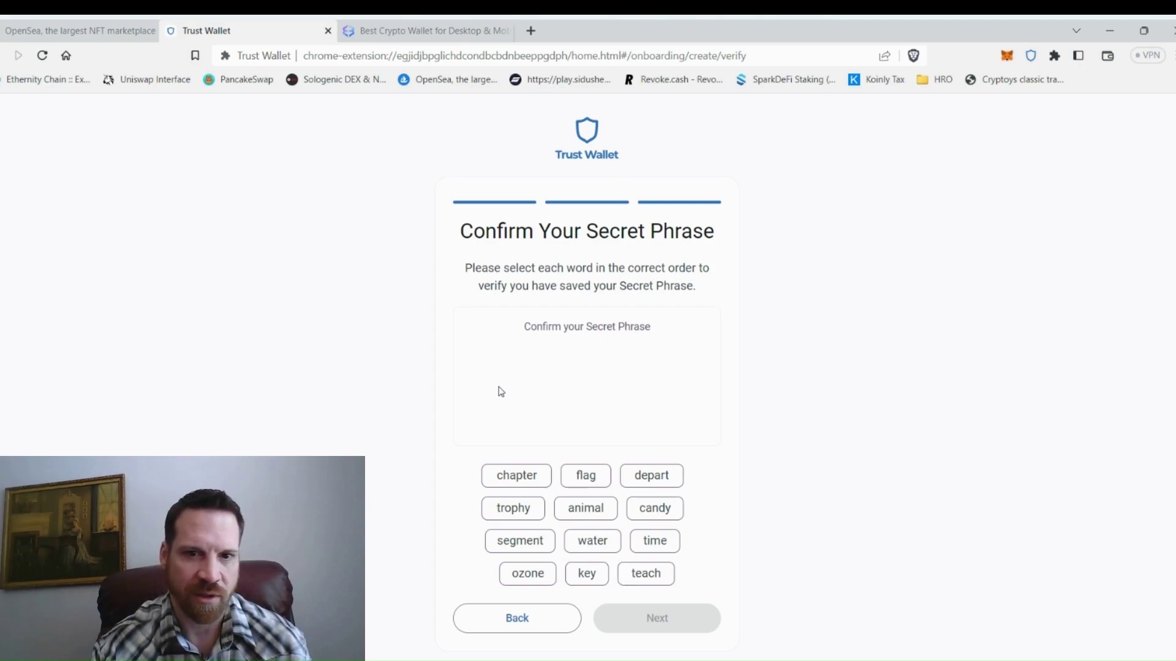
left_click(655, 574)
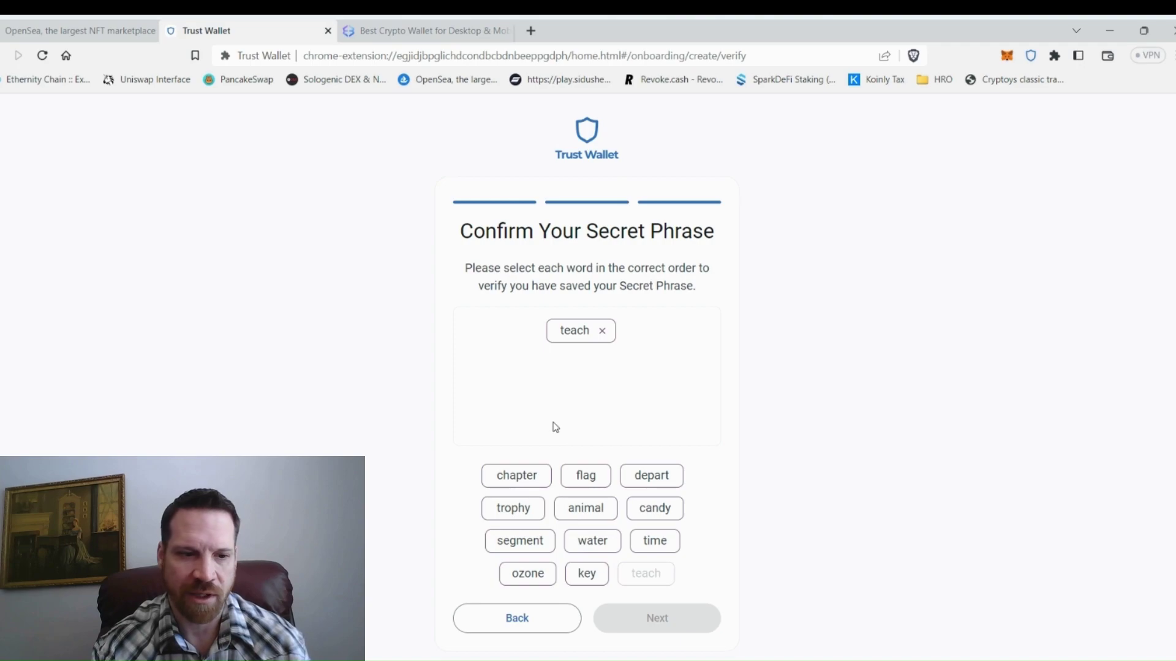
left_click(587, 574)
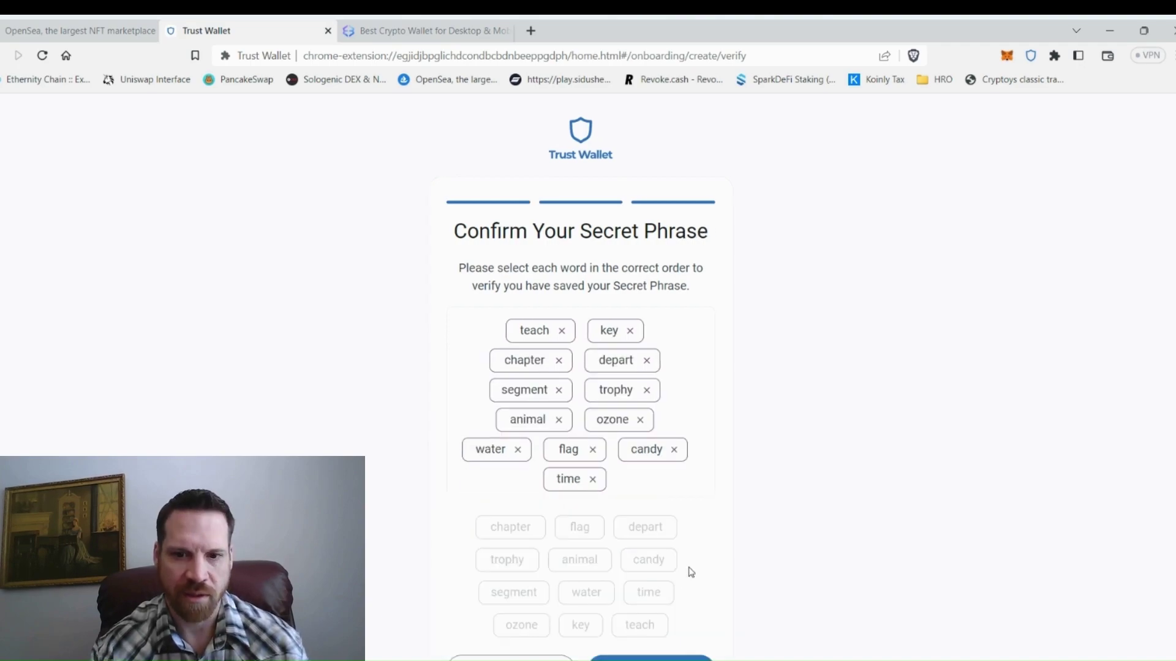
scroll(698, 560, "down", 1)
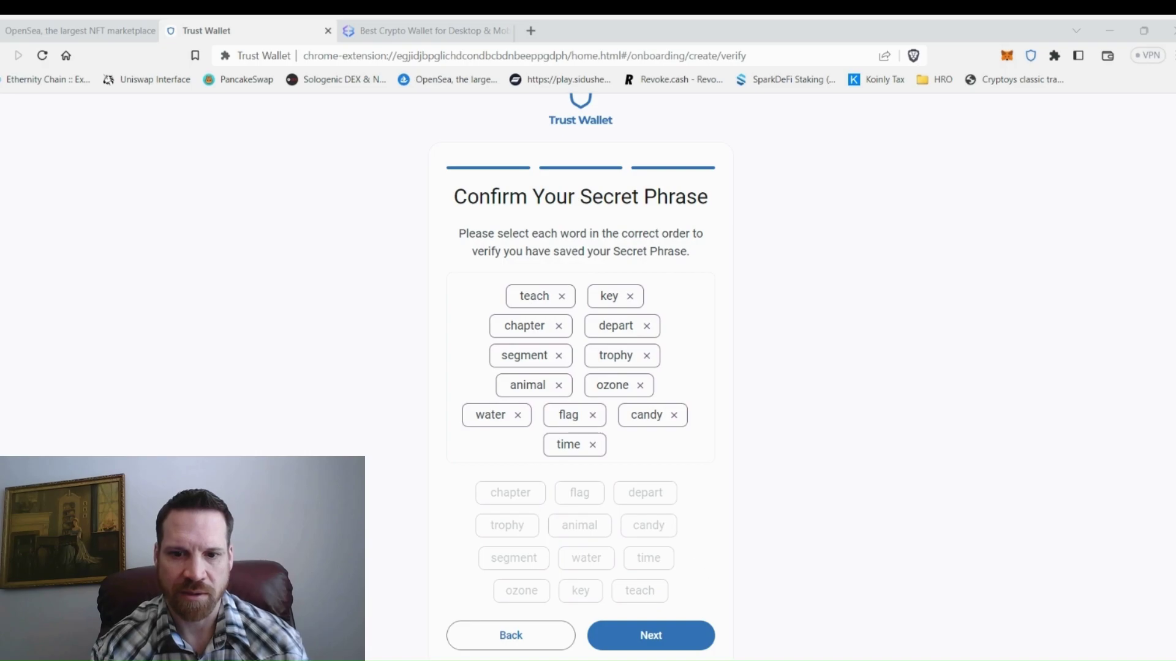
left_click(664, 637)
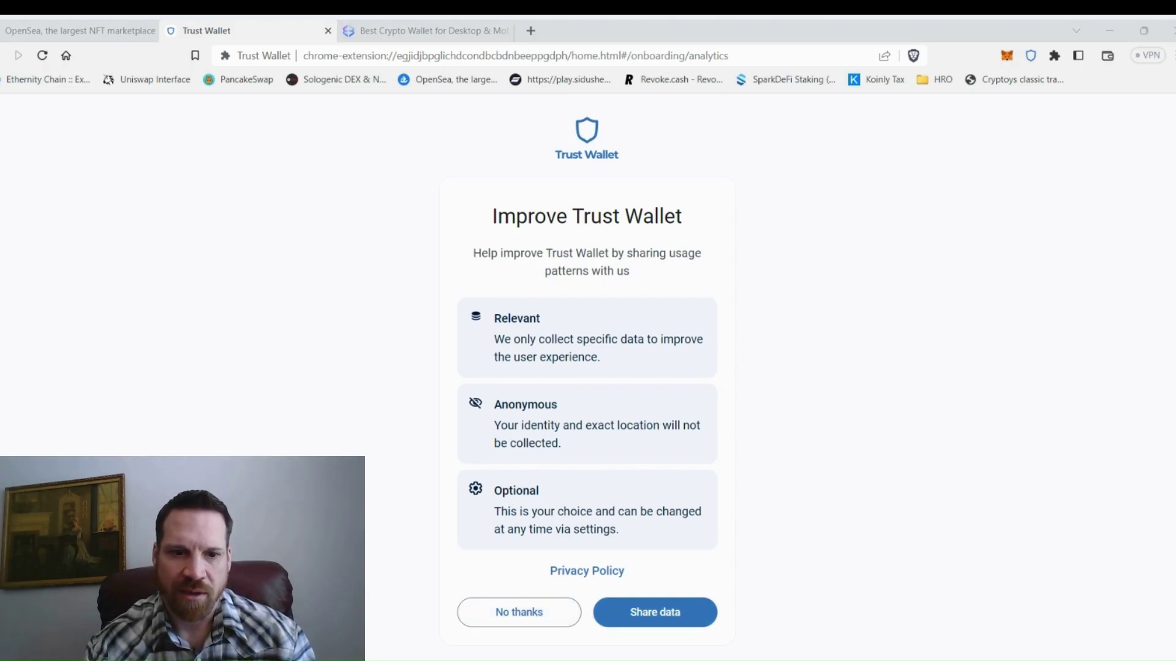
Step: Decline usage-data sharing, turn off the default-wallet setting, and go to OpenSea
left_click(498, 613)
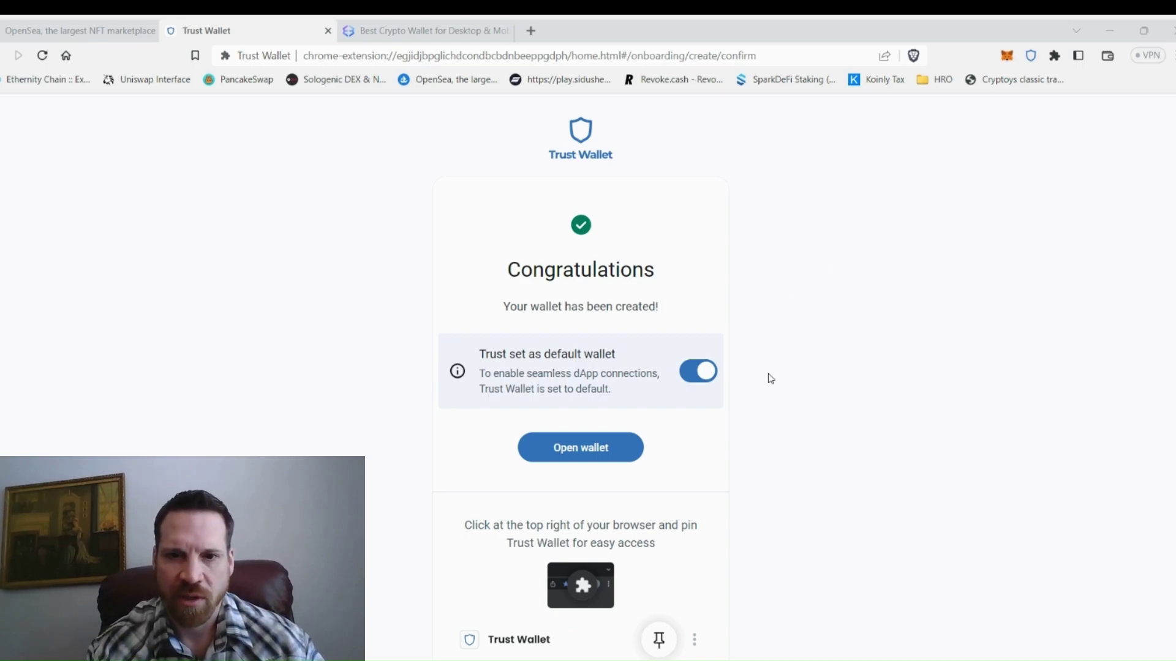
left_click(702, 375)
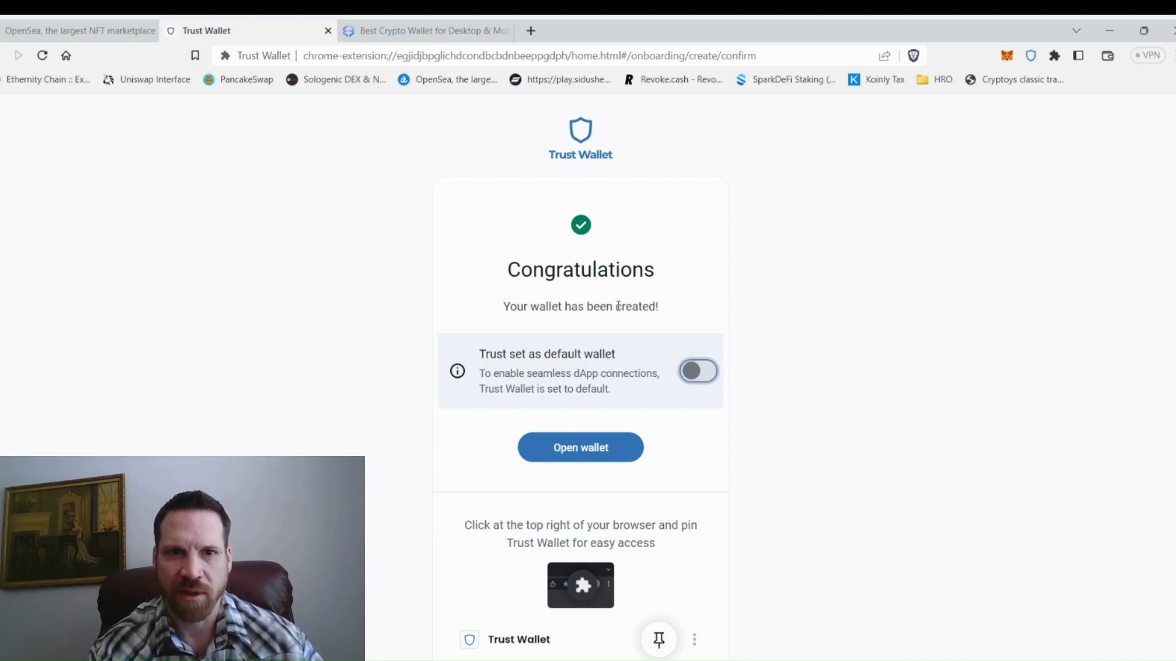
scroll(730, 315, "down", 1)
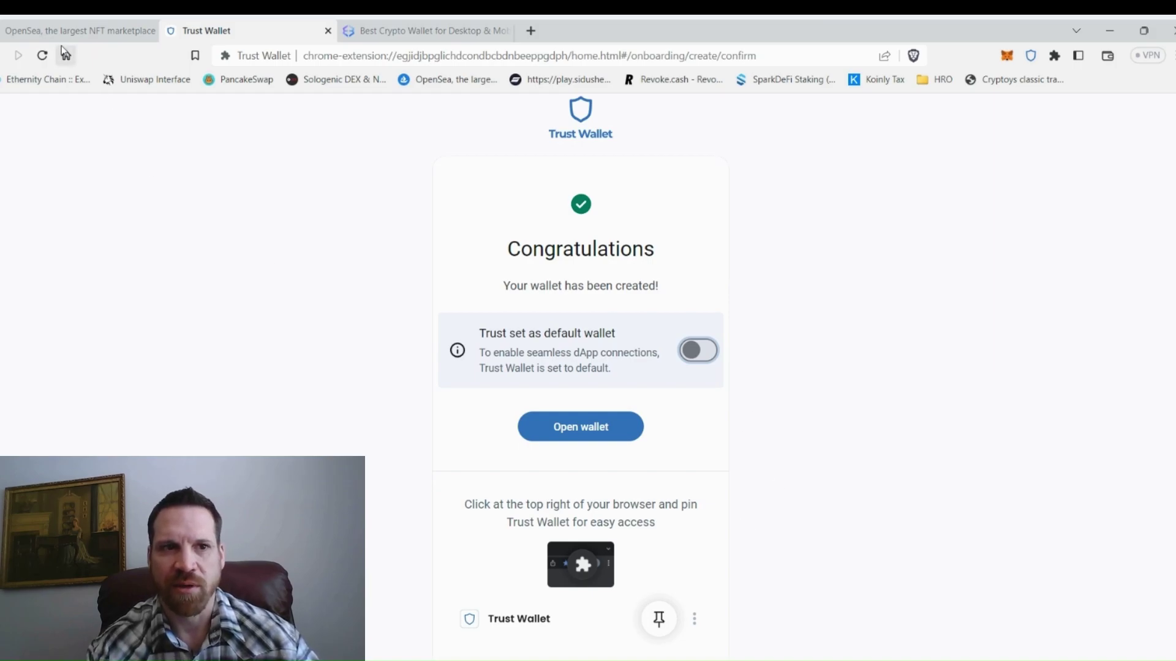
left_click(87, 28)
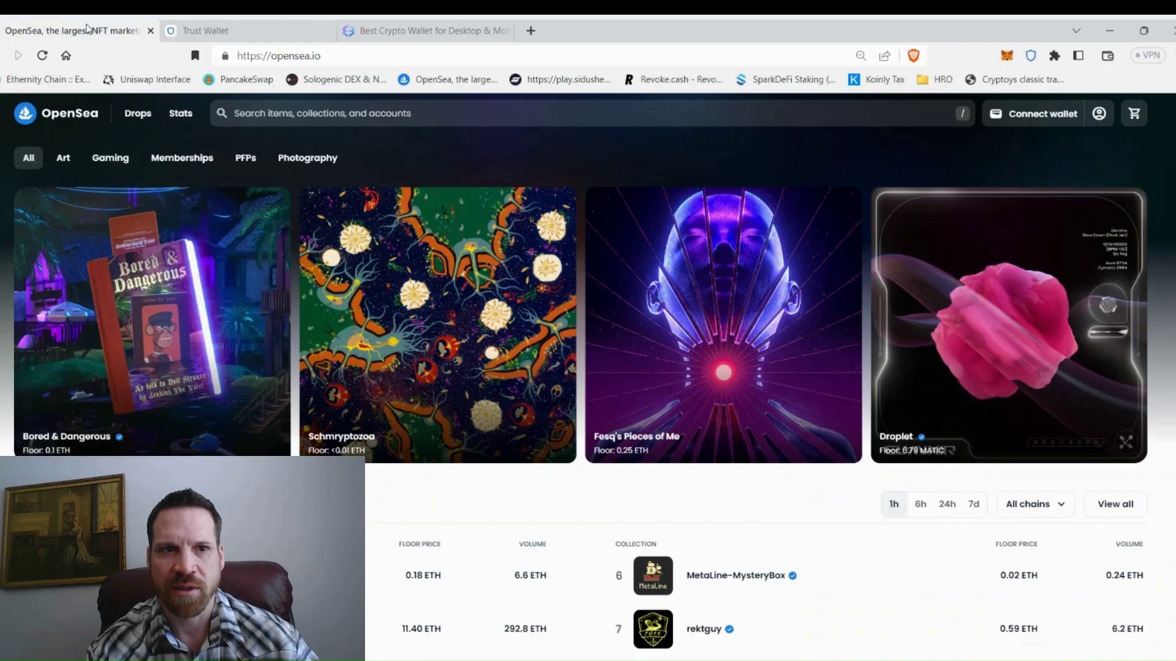
Step: Connect MetaMask to OpenSea, accept and sign the terms, and dismiss the collection-offers announcement
left_click(1033, 116)
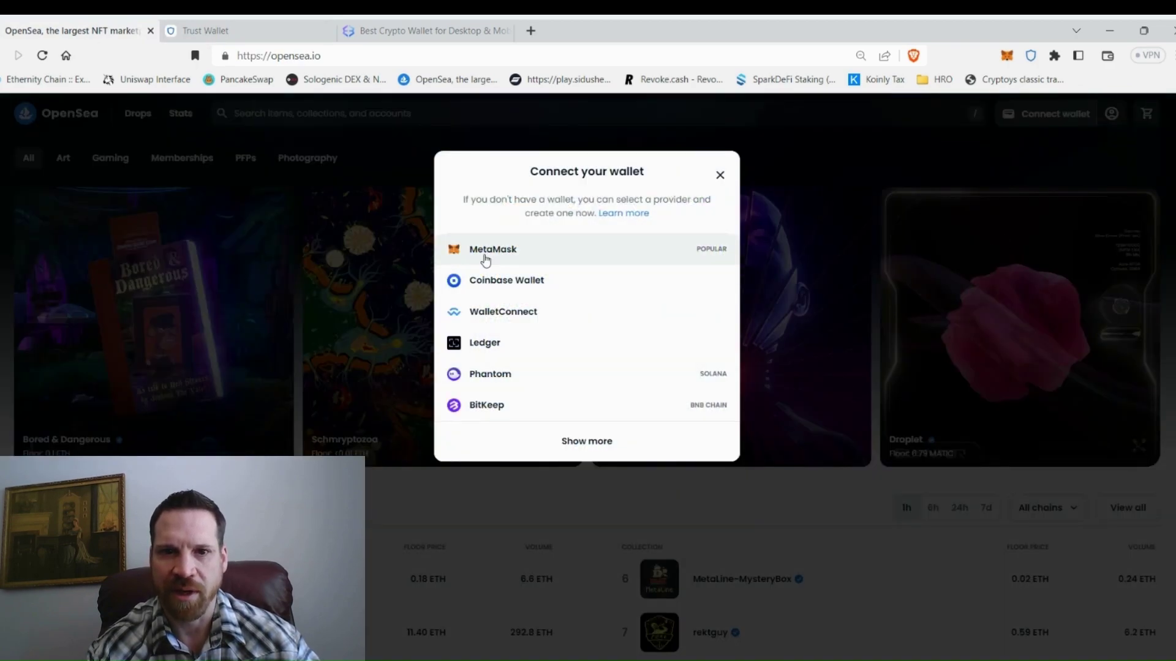
left_click(487, 256)
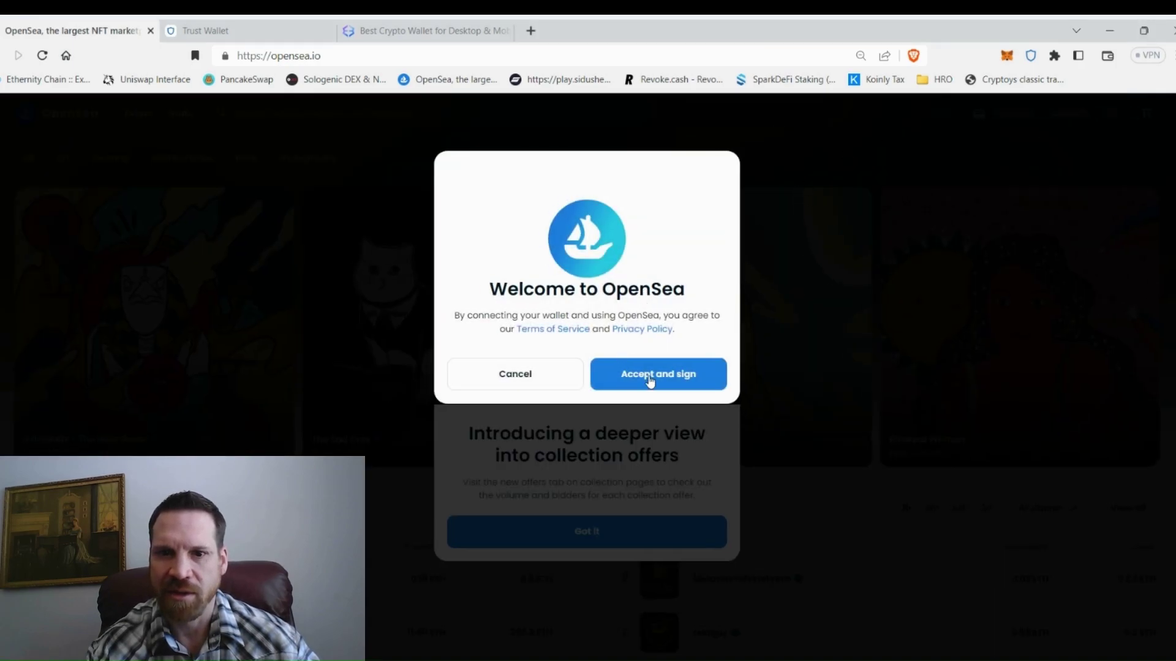
left_click(649, 378)
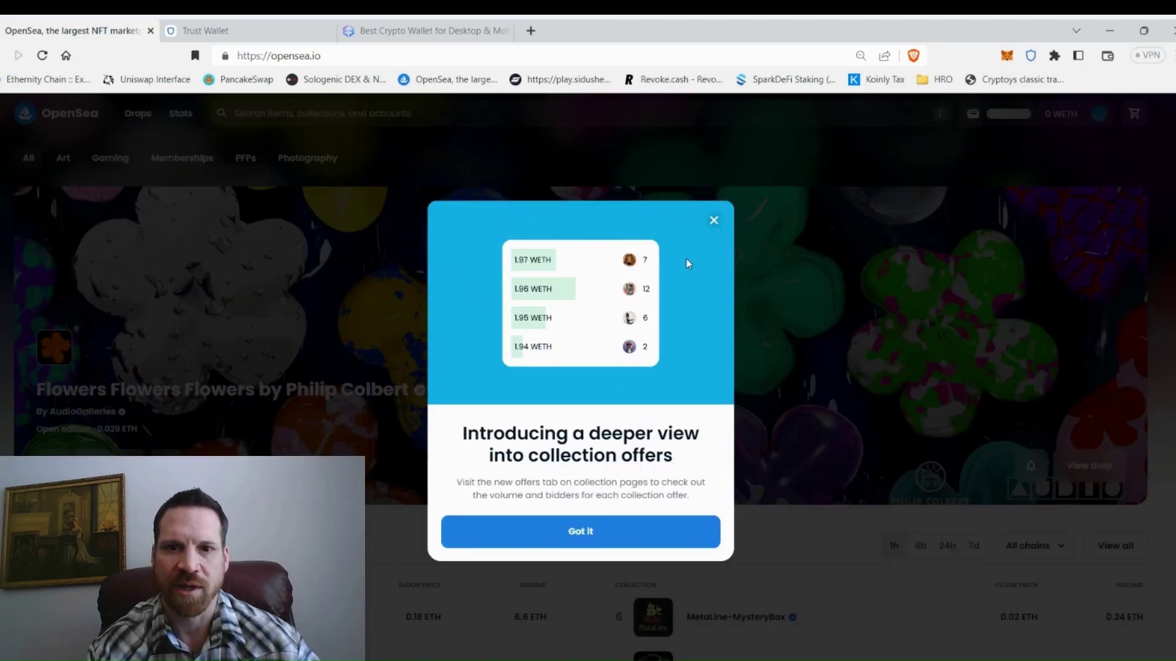
left_click(714, 221)
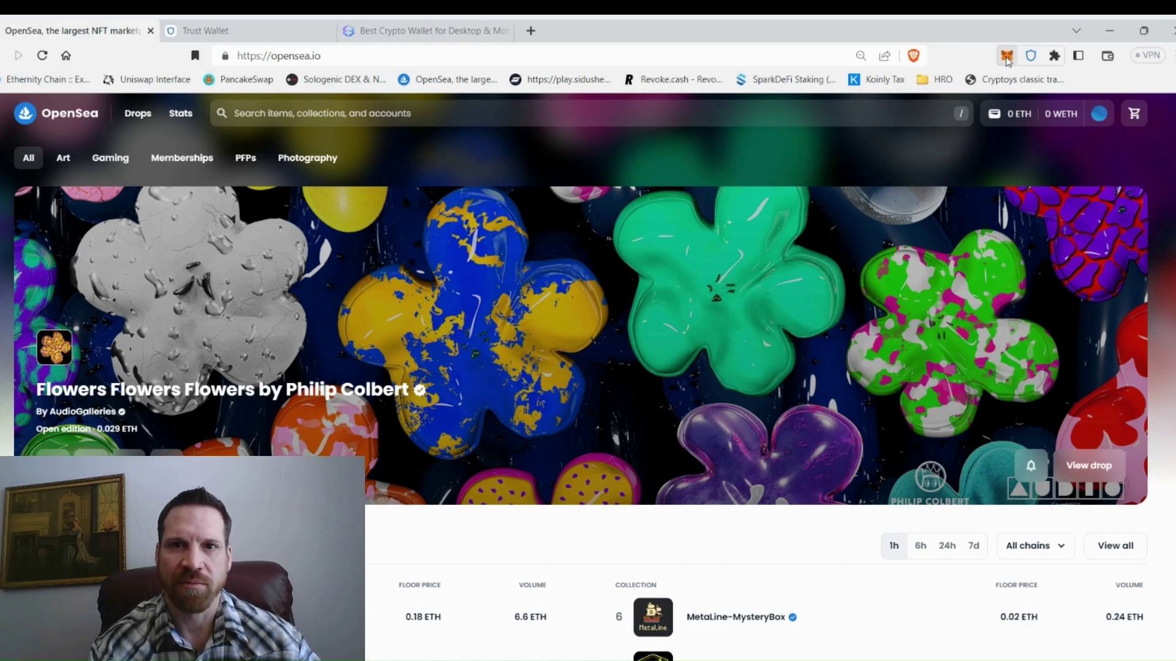
Step: Check the MetaMask account's connected sites, then close the wallet and reload OpenSea
left_click(1006, 55)
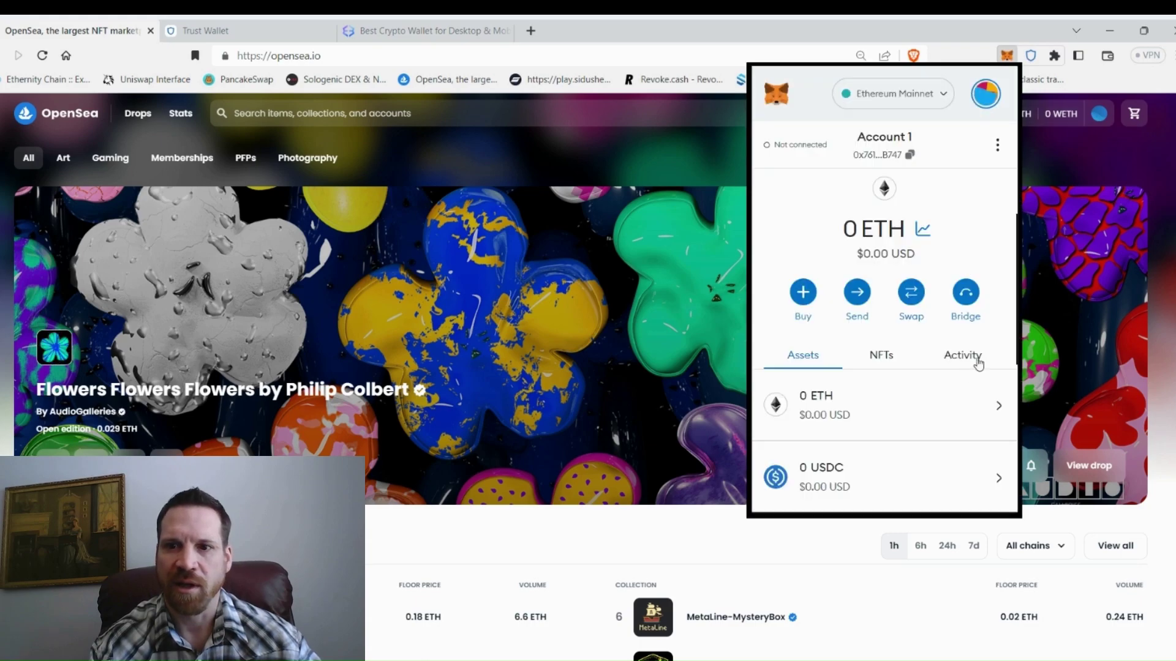
left_click(998, 146)
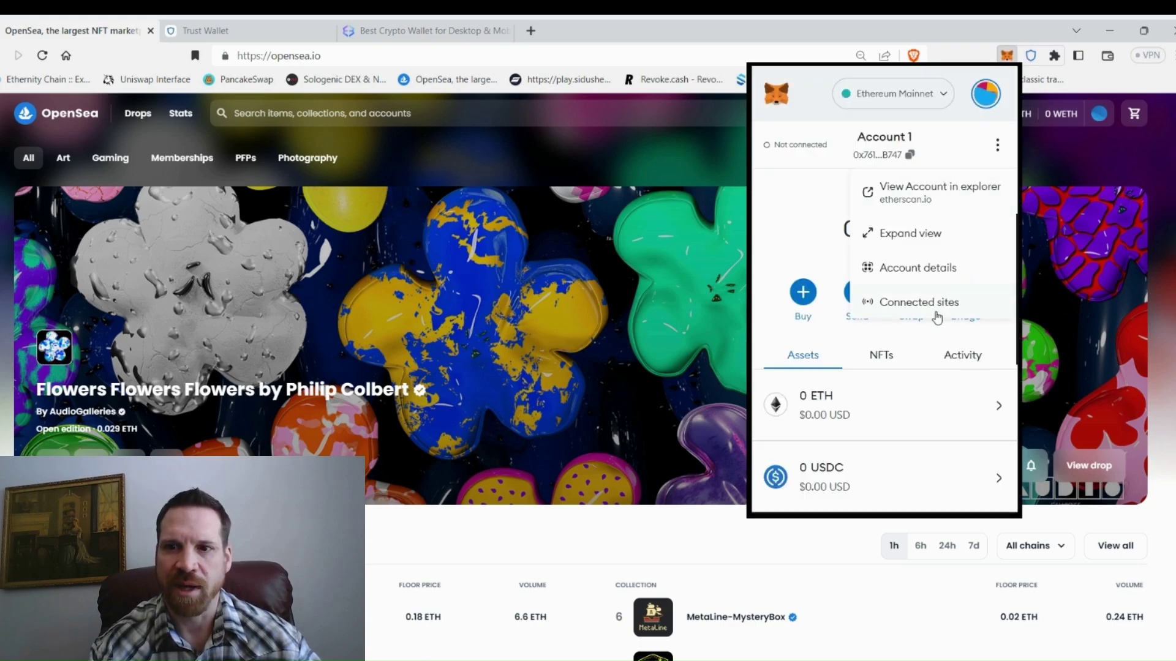
left_click(997, 147)
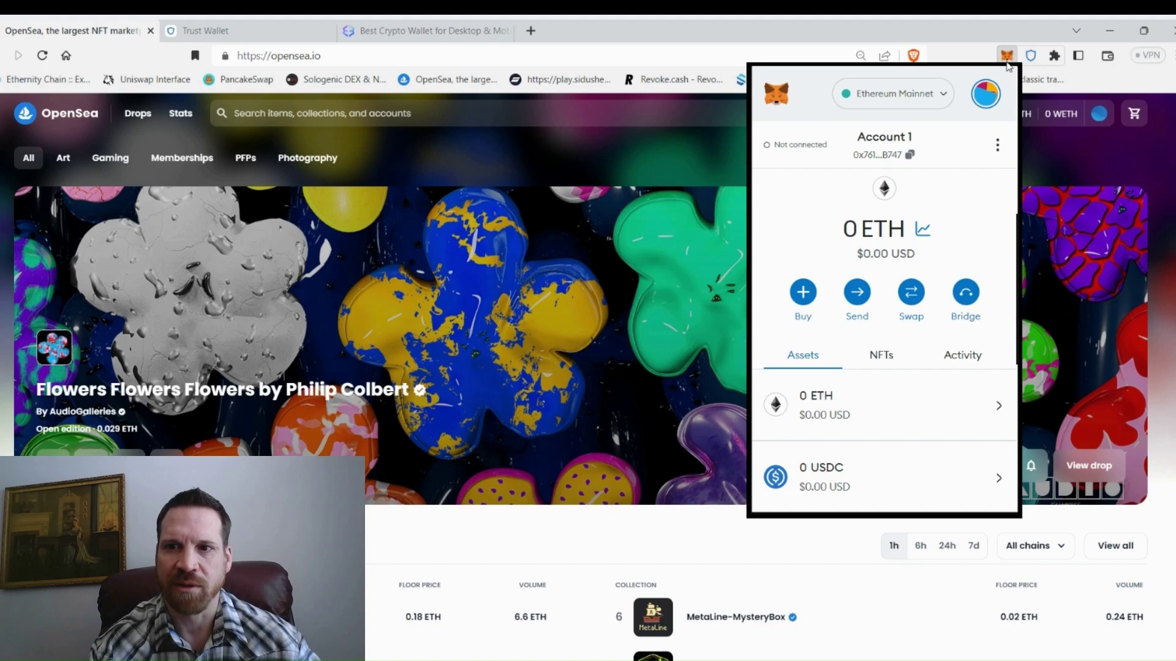
left_click(1006, 57)
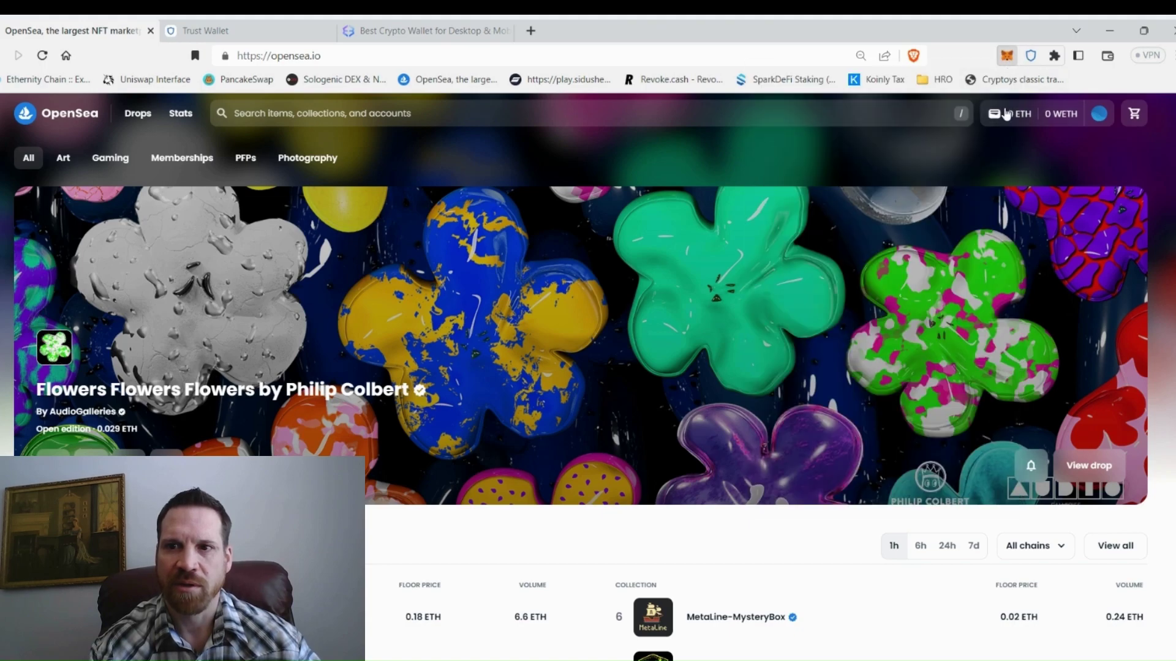
left_click(998, 149)
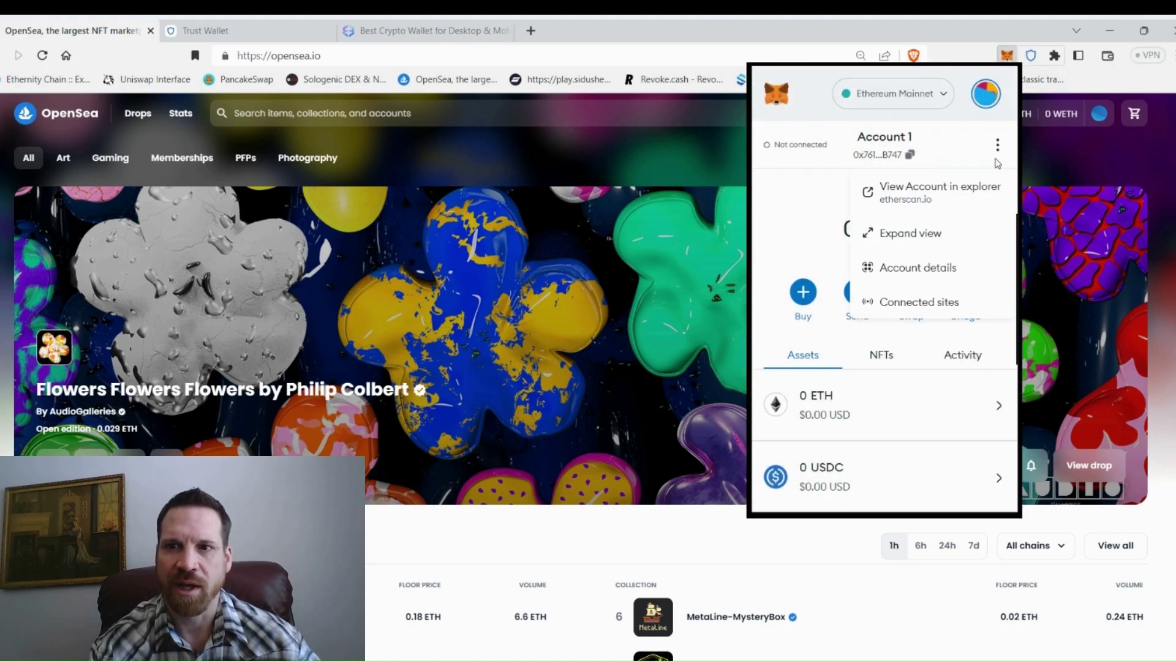
left_click(930, 311)
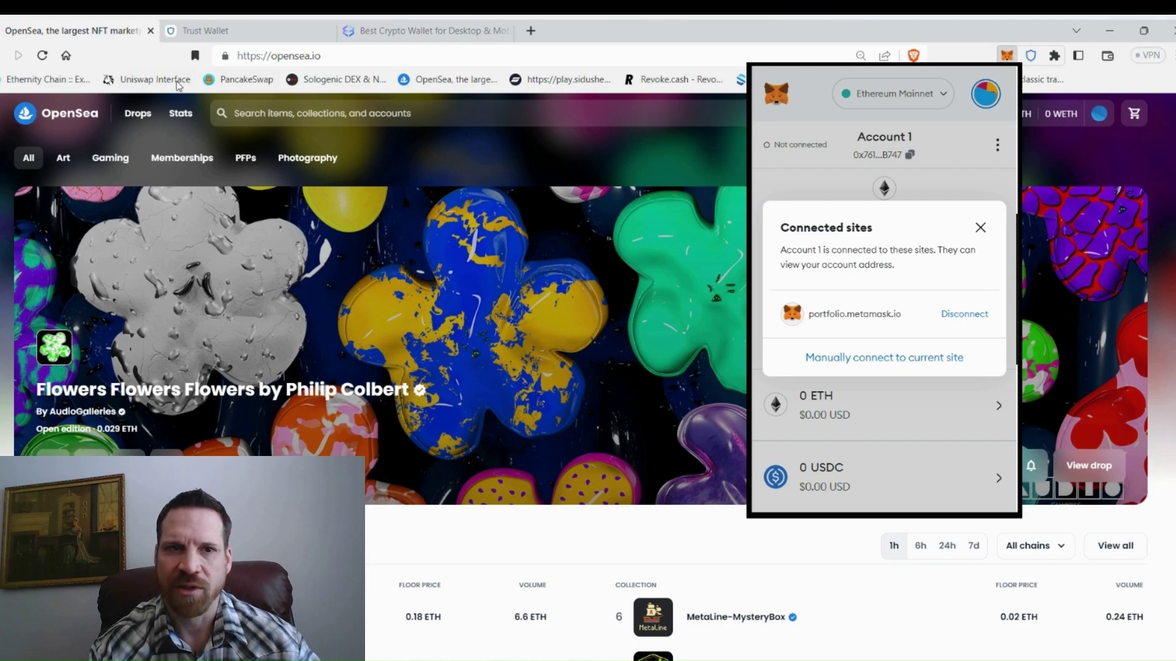
left_click(42, 55)
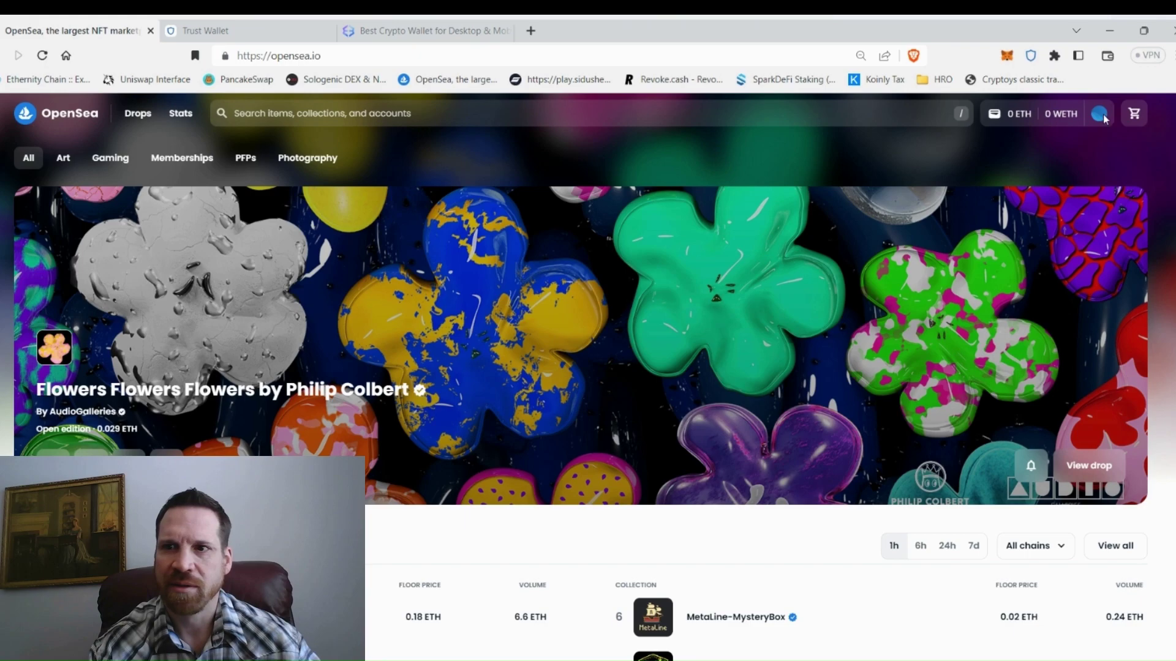
left_click(1100, 116)
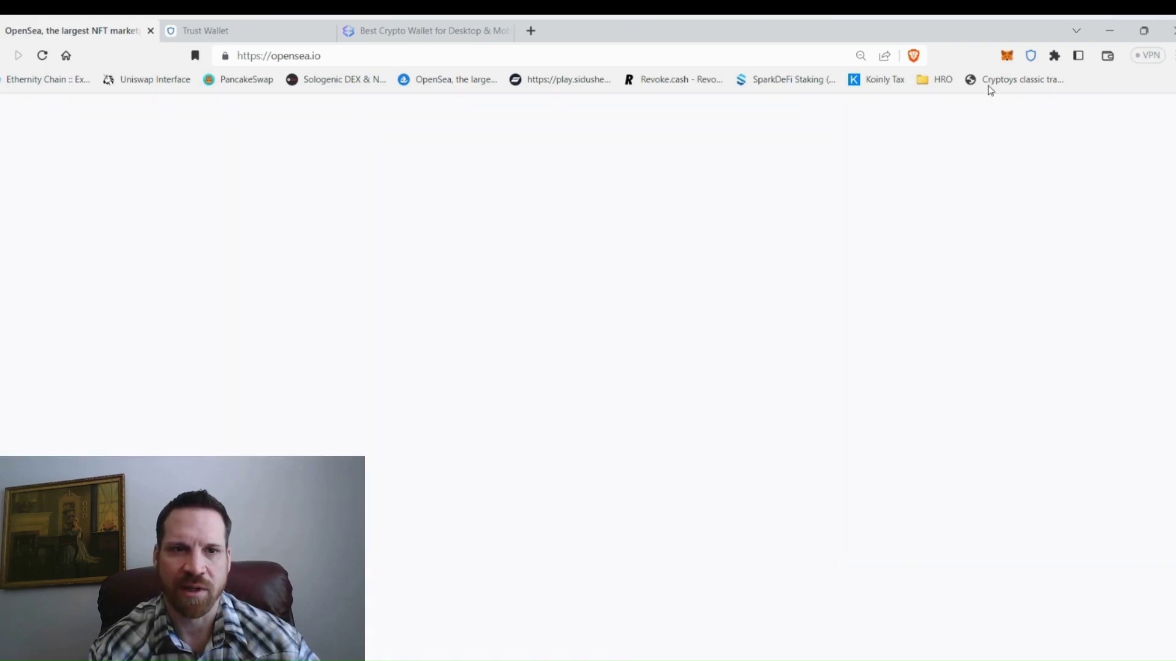
Step: Disconnect portfolio.metamask.io from the MetaMask account's connected sites
left_click(1007, 56)
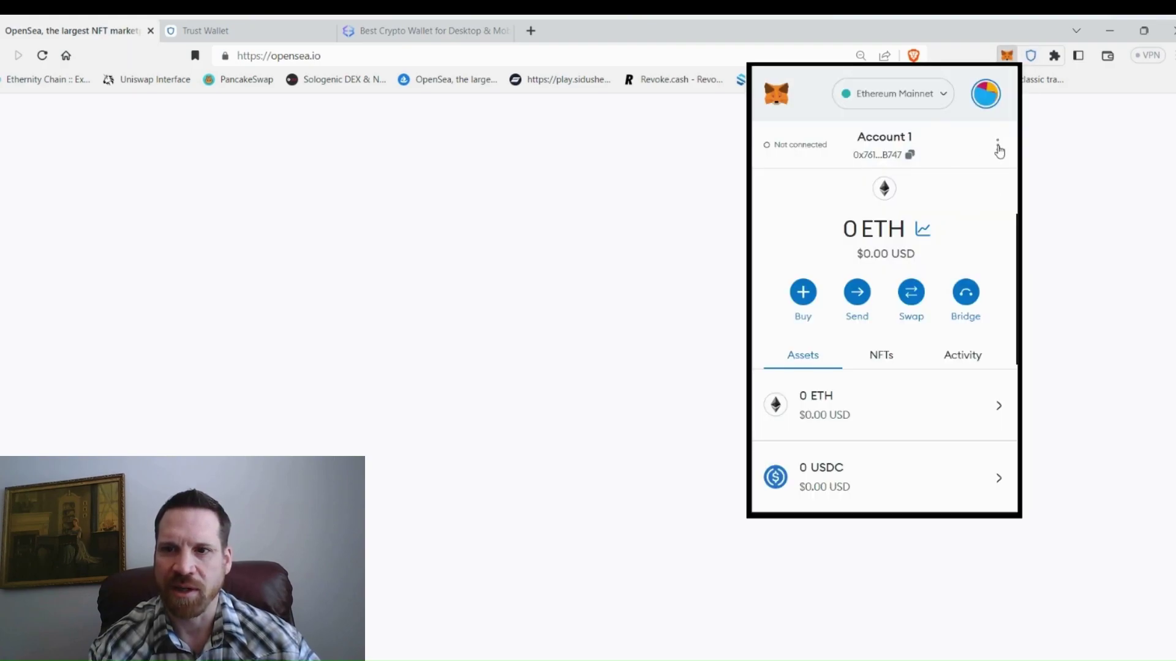
left_click(997, 146)
left_click(951, 300)
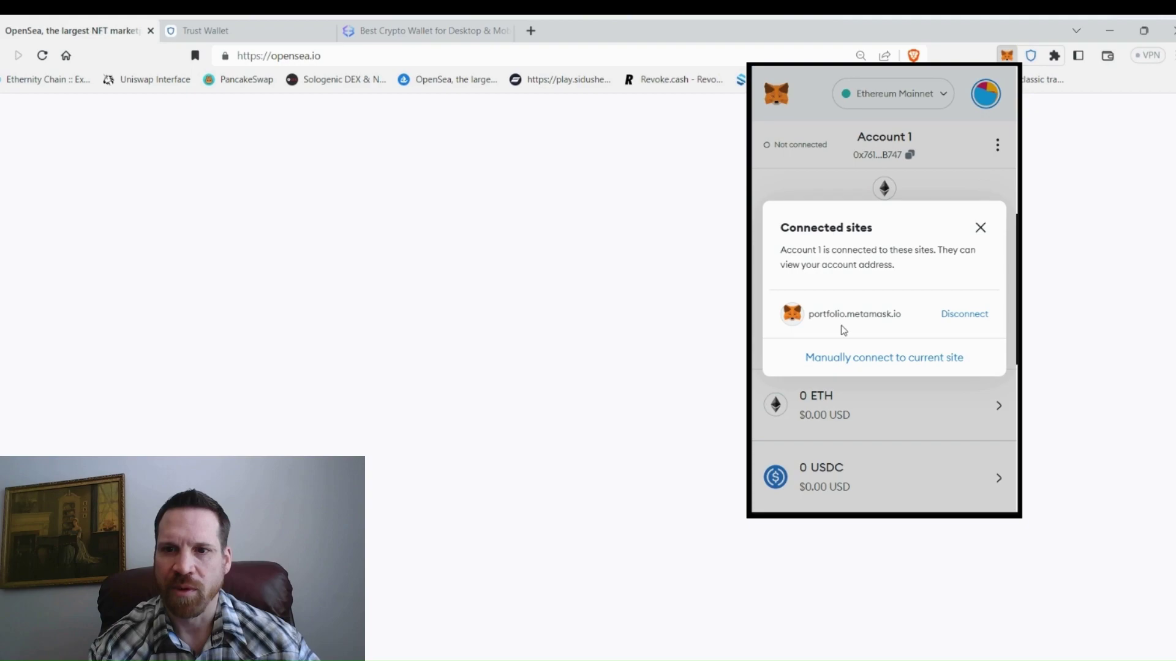
left_click(966, 312)
left_click(952, 339)
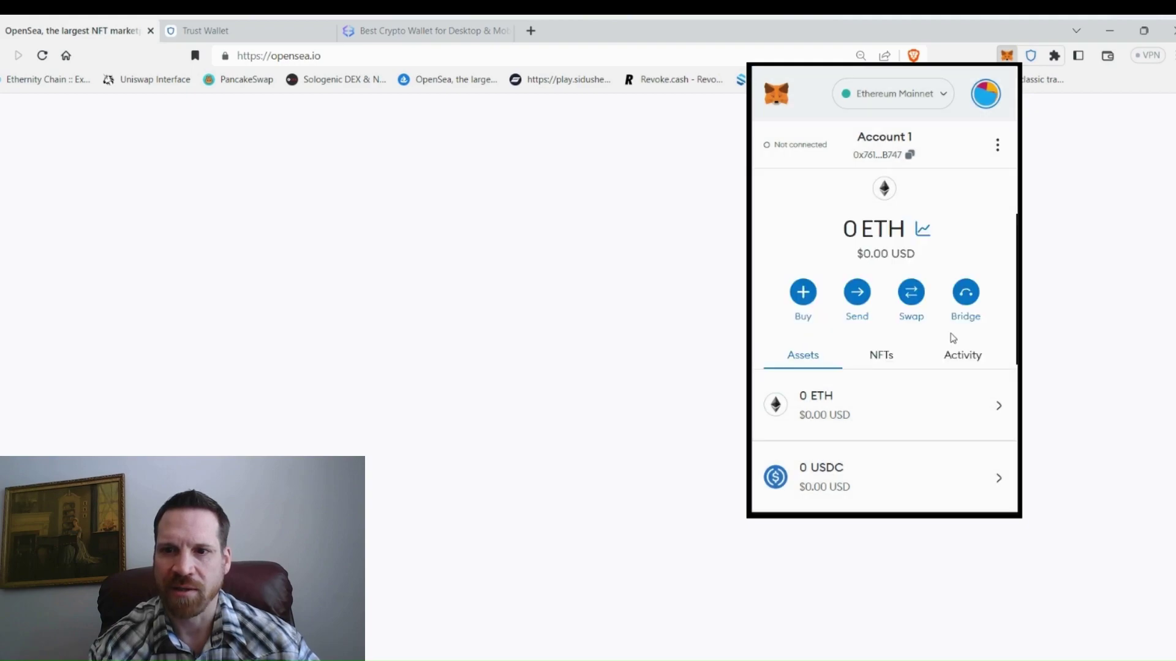
left_click(998, 147)
left_click(928, 298)
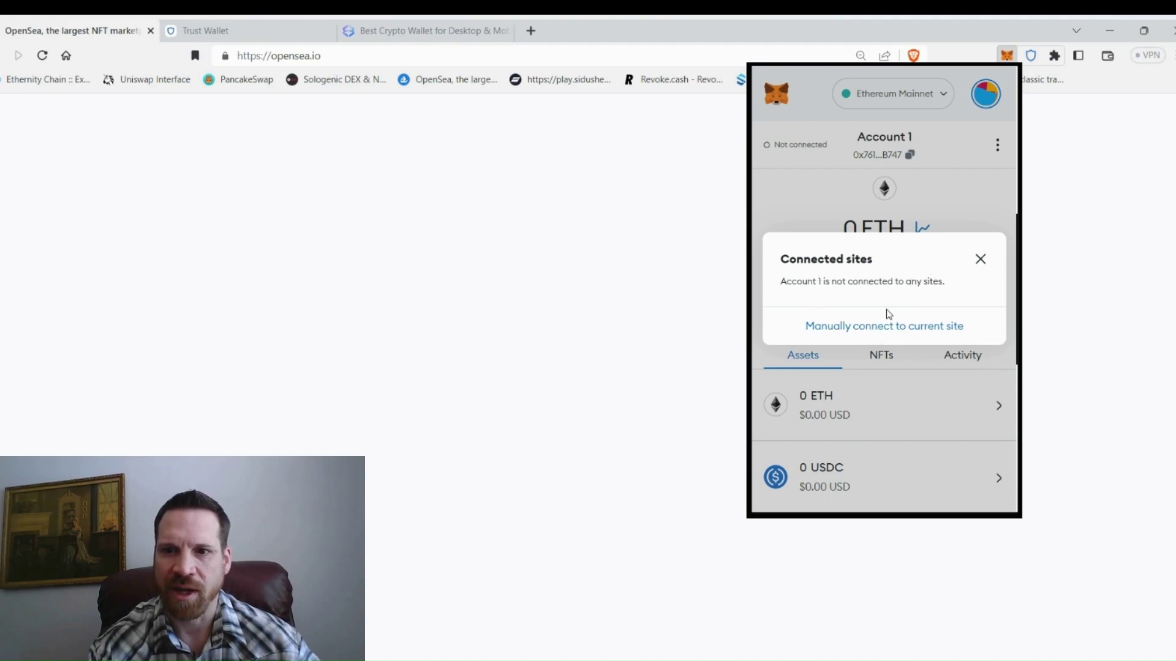
left_click(980, 258)
left_click(1007, 59)
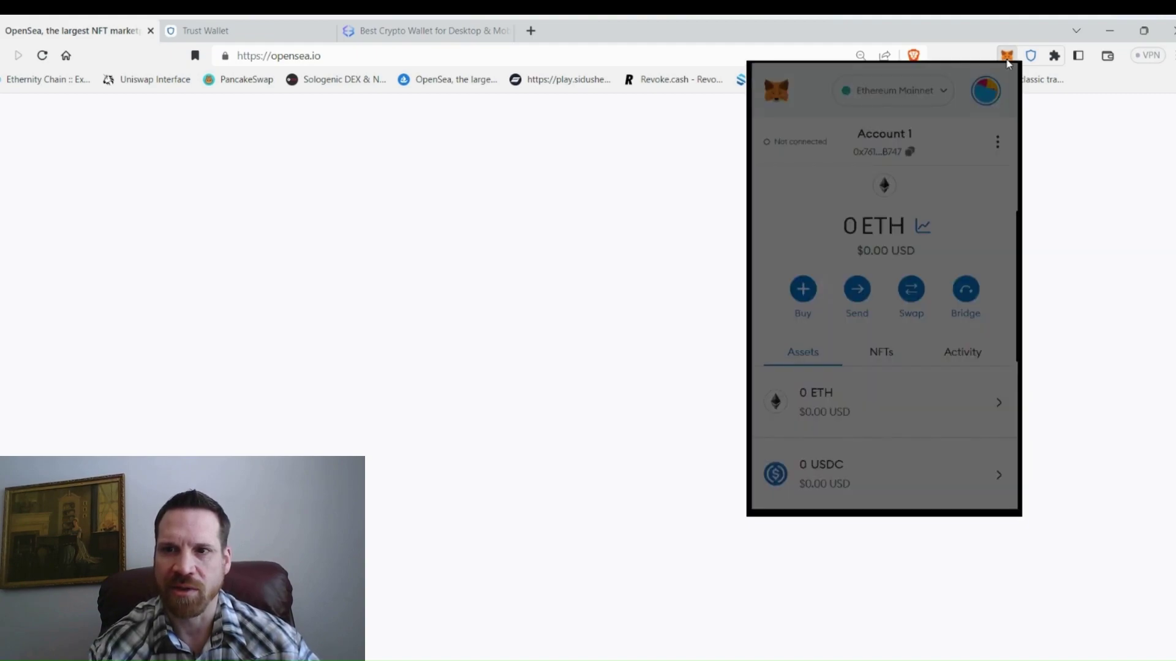
Step: Lock the MetaMask wallet from the My accounts menu and close its popup
left_click(1008, 59)
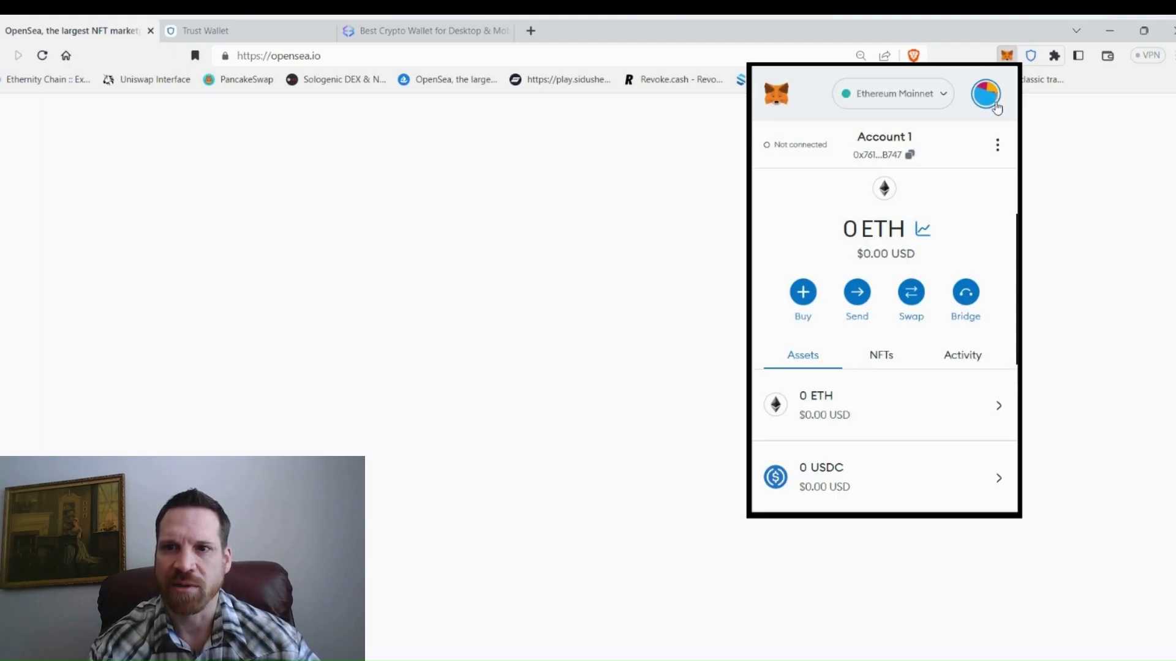
left_click(997, 144)
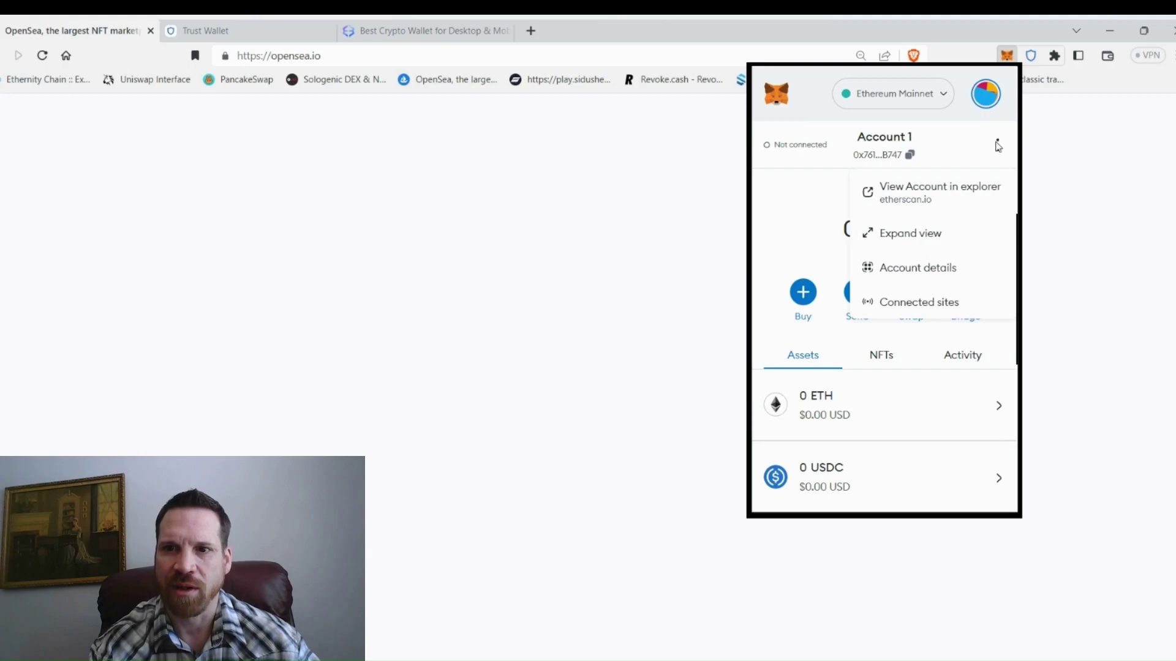
left_click(987, 99)
left_click(987, 99)
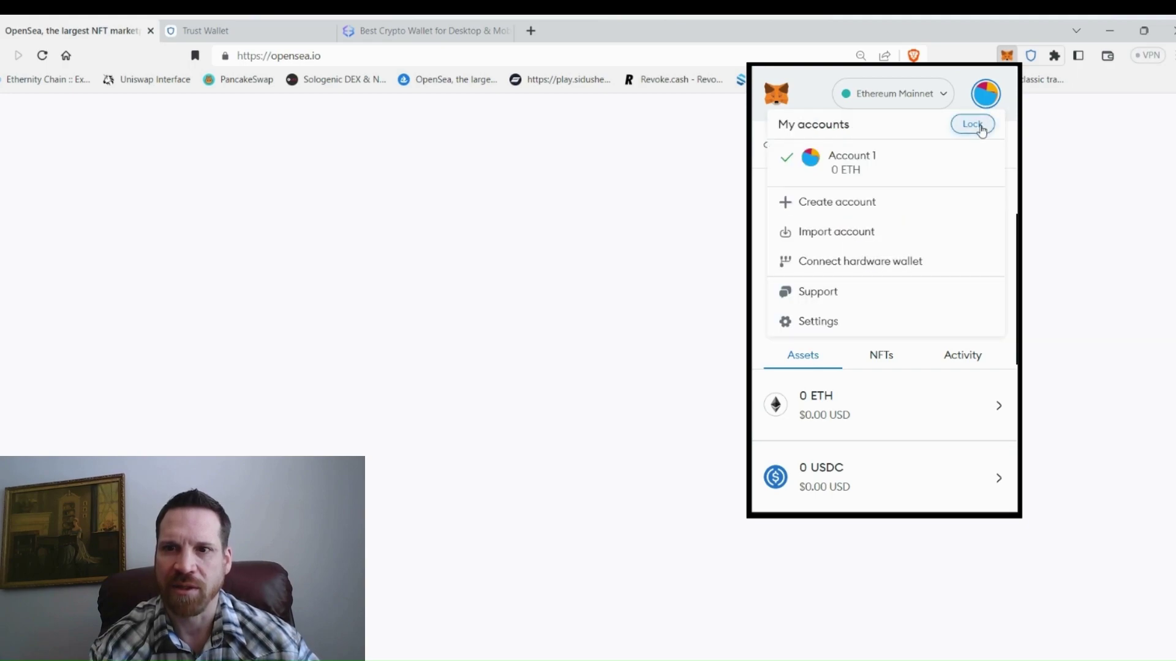
left_click(979, 124)
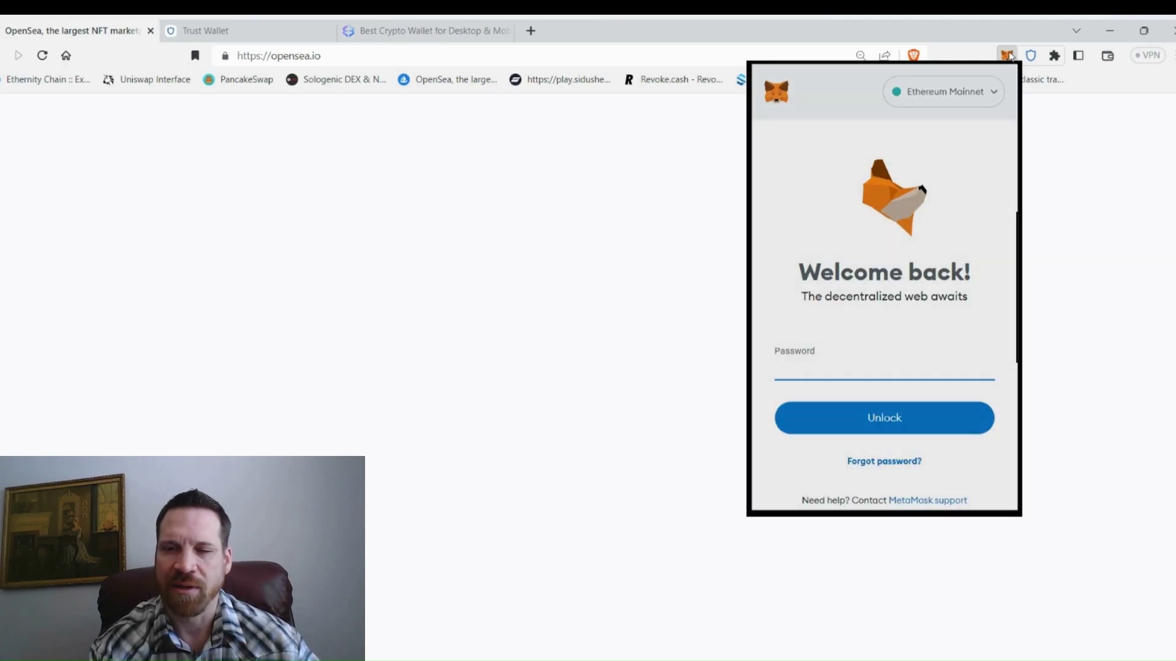
left_click(1008, 55)
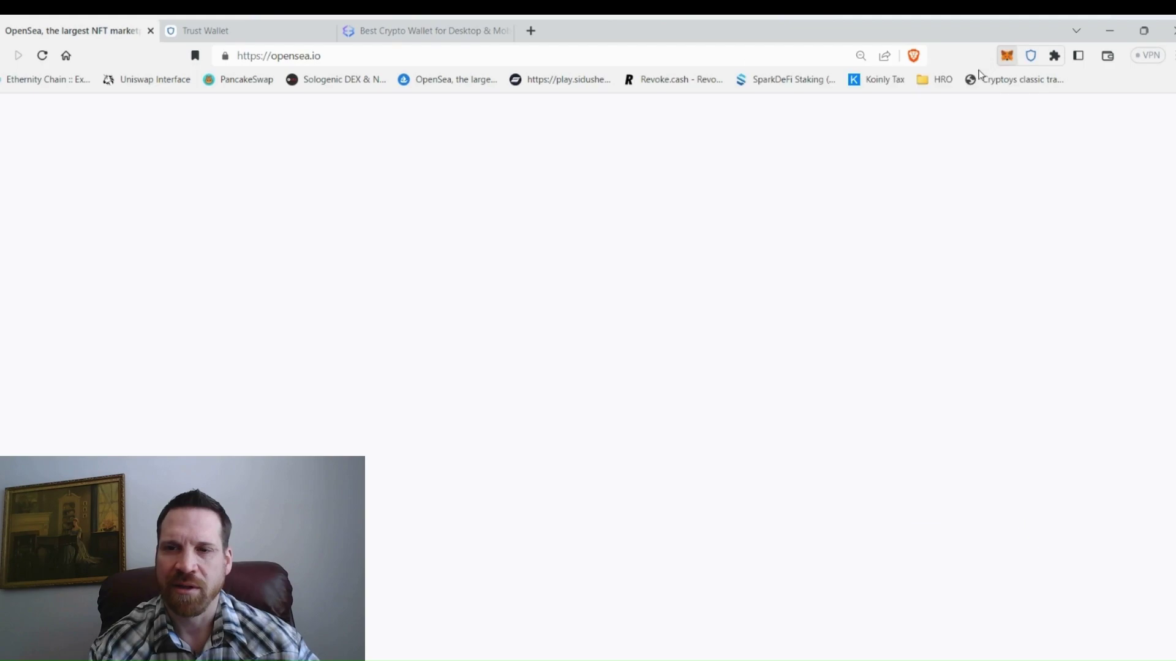
left_click(1008, 58)
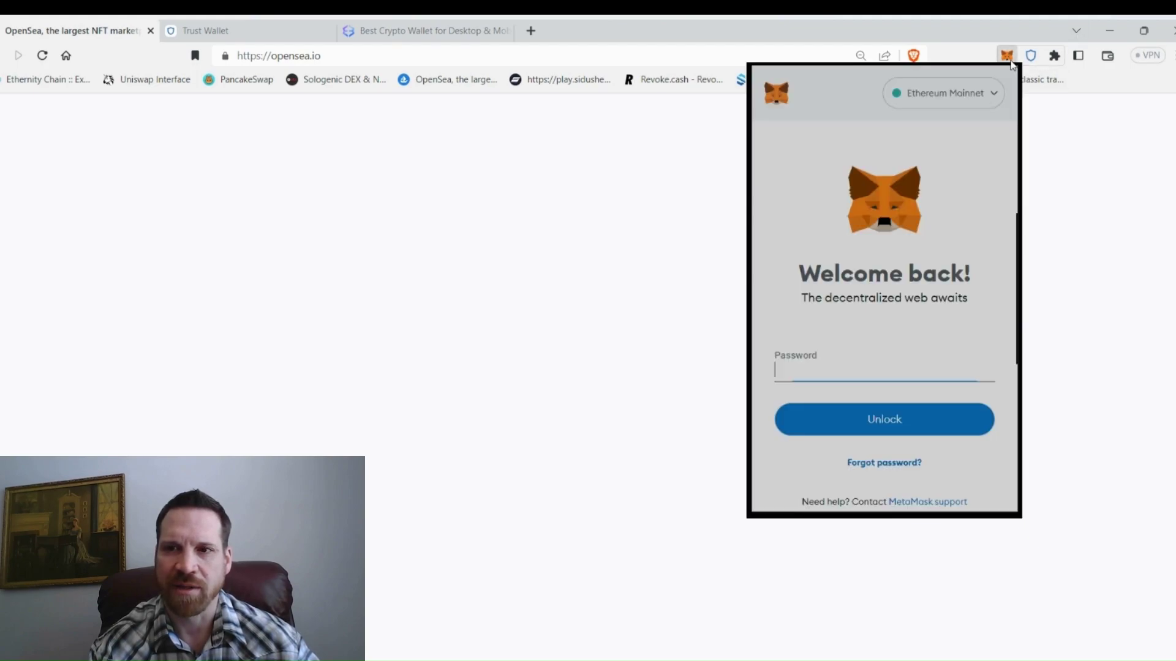
Step: Open the Trust Wallet popup over OpenSea, dismiss the dApps tip, and browse the $0.00 coin list
left_click(1006, 57)
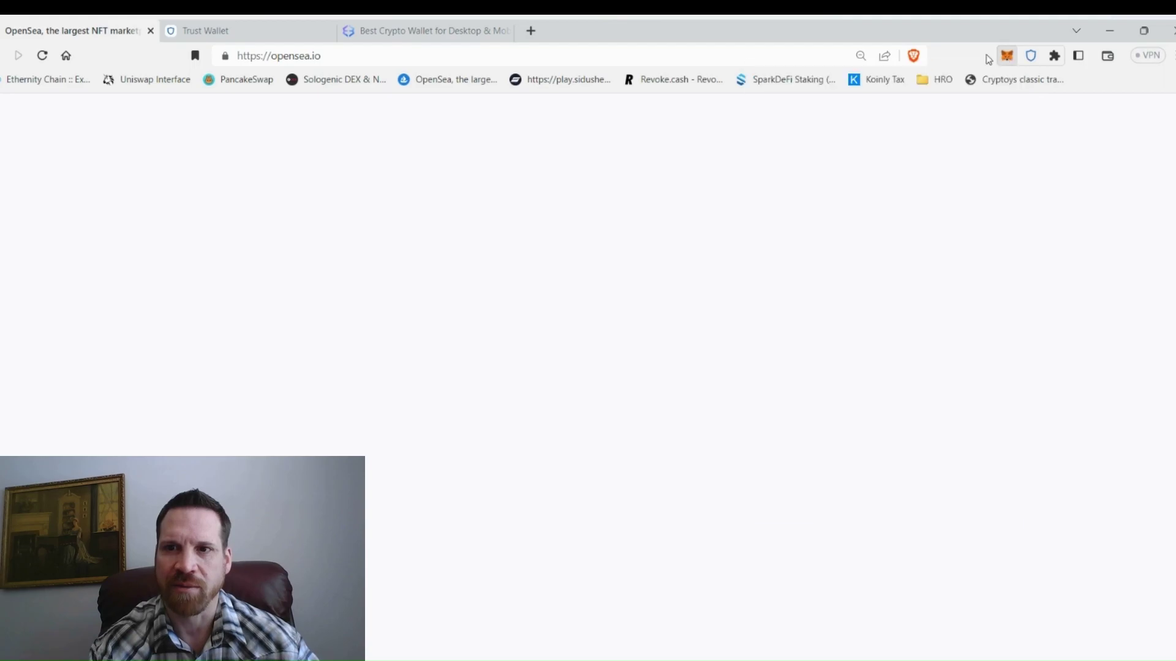
left_click(1030, 56)
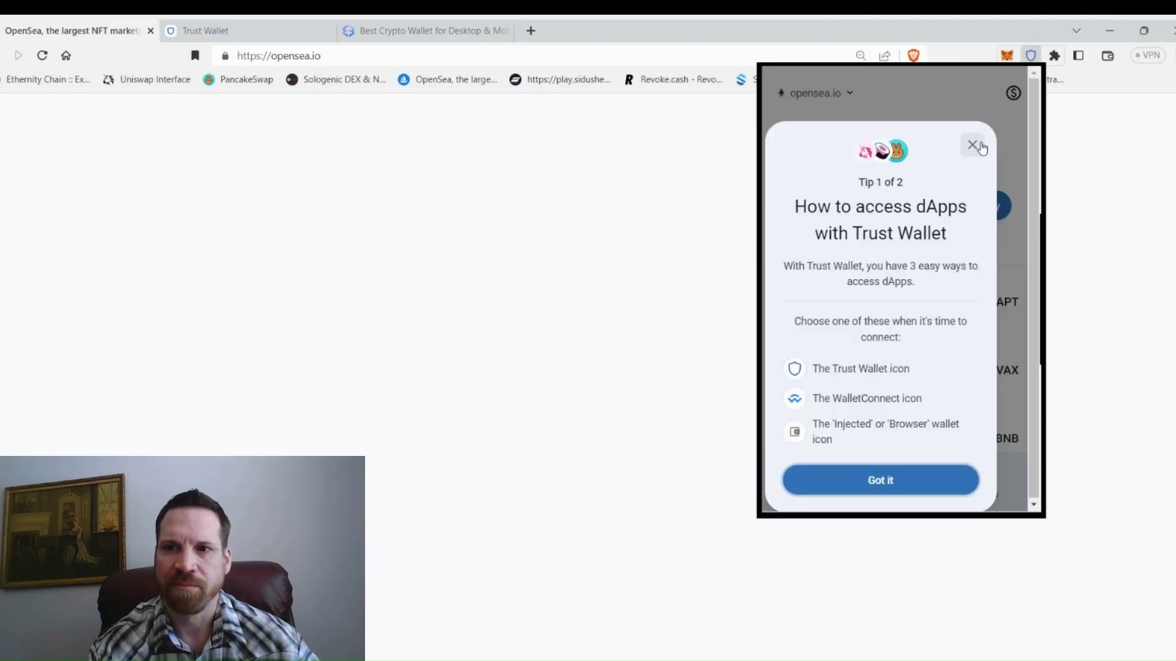
left_click(979, 147)
scroll(947, 269, "down", 4)
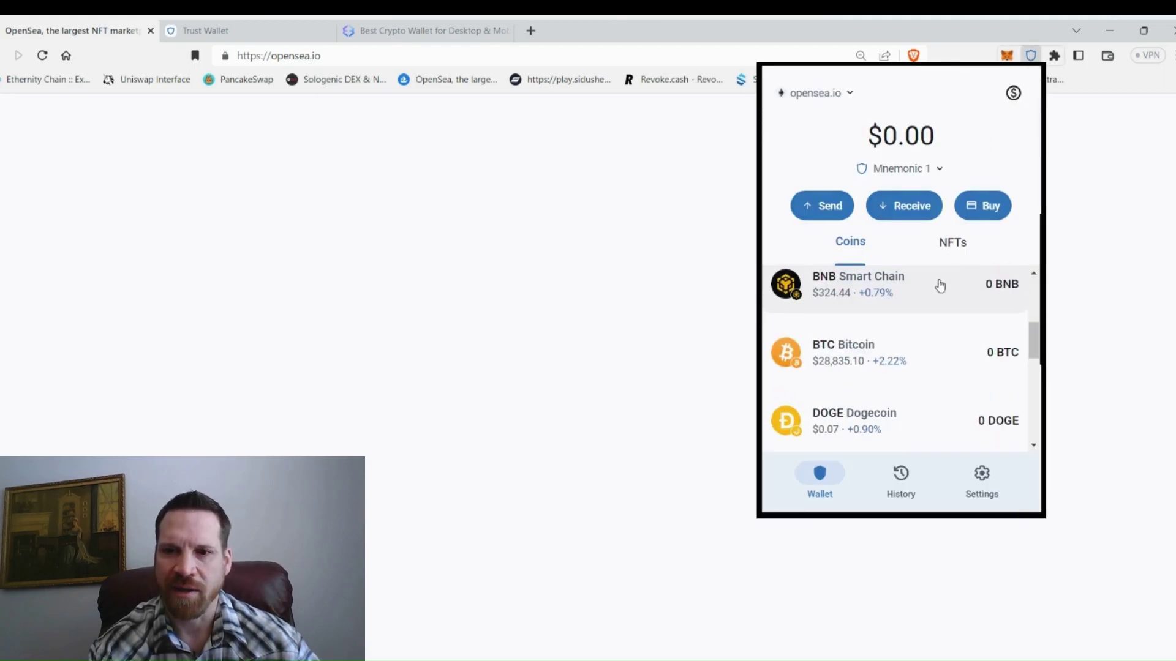
scroll(941, 286, "up", 3)
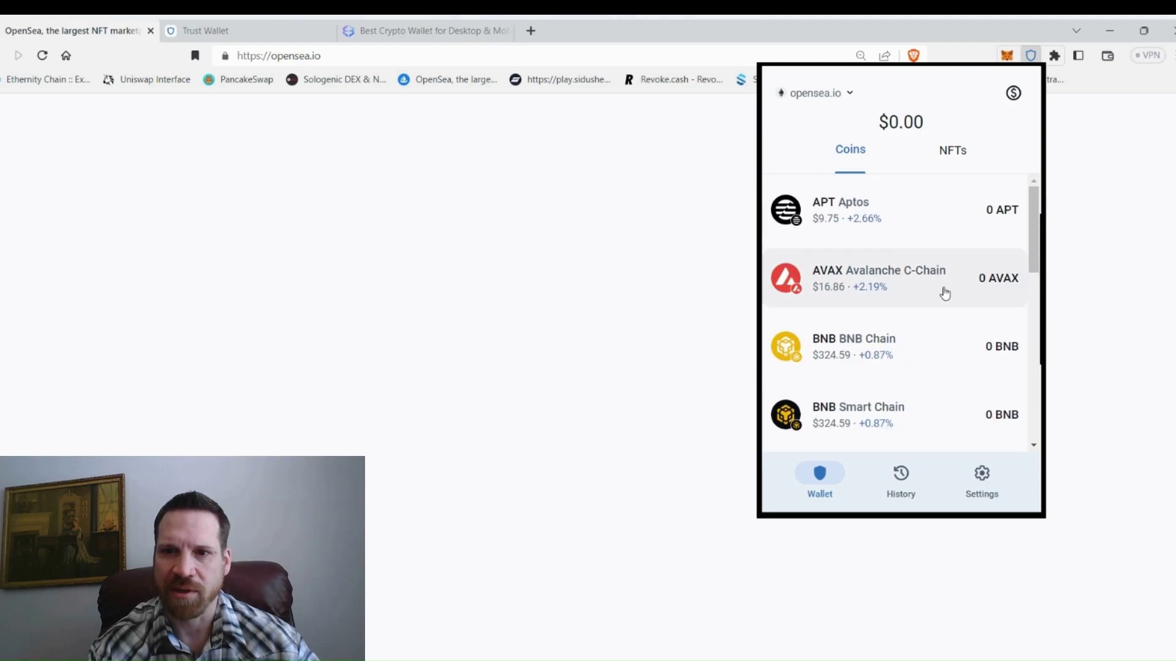
scroll(940, 289, "down", 5)
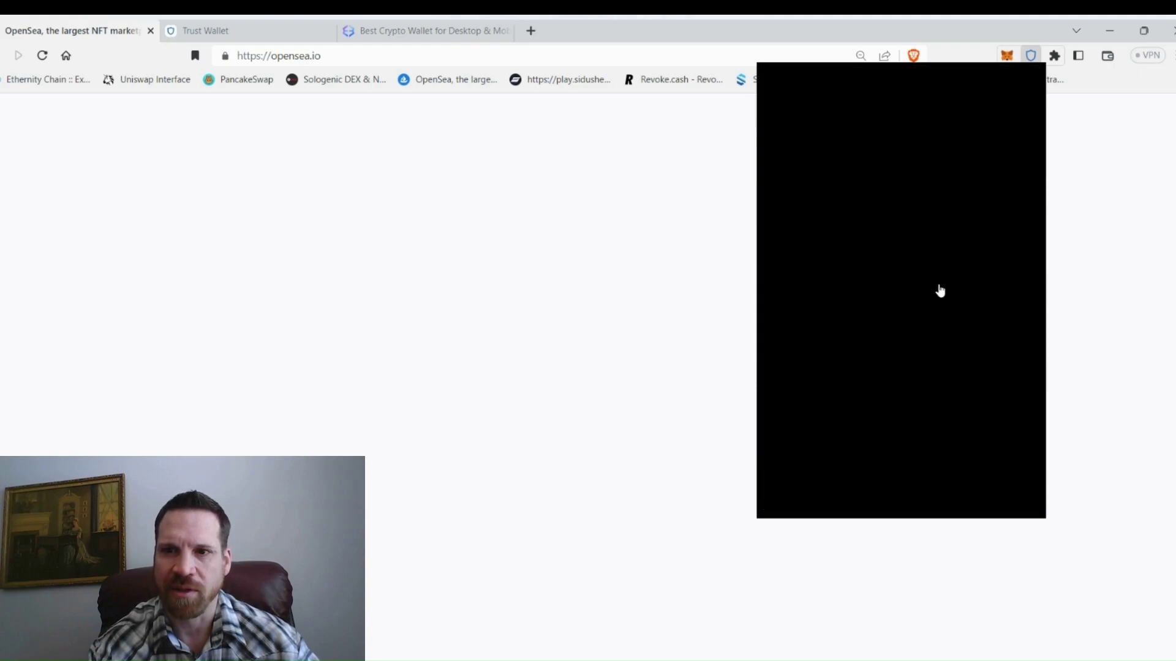
scroll(940, 289, "down", 2)
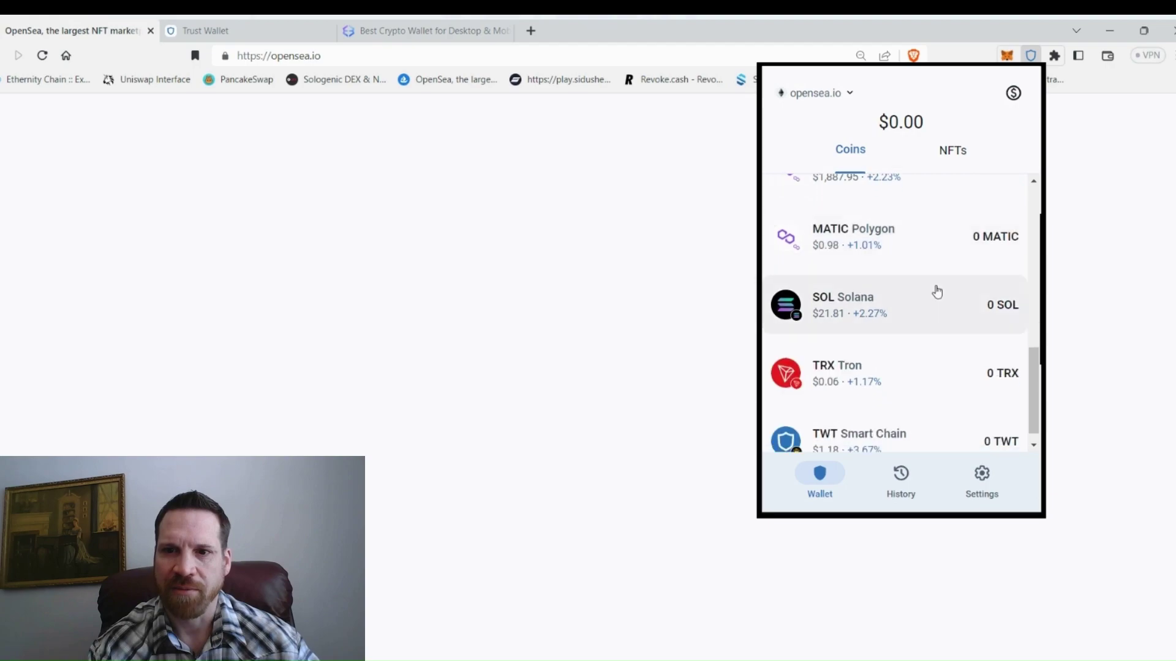
scroll(938, 291, "up", 6)
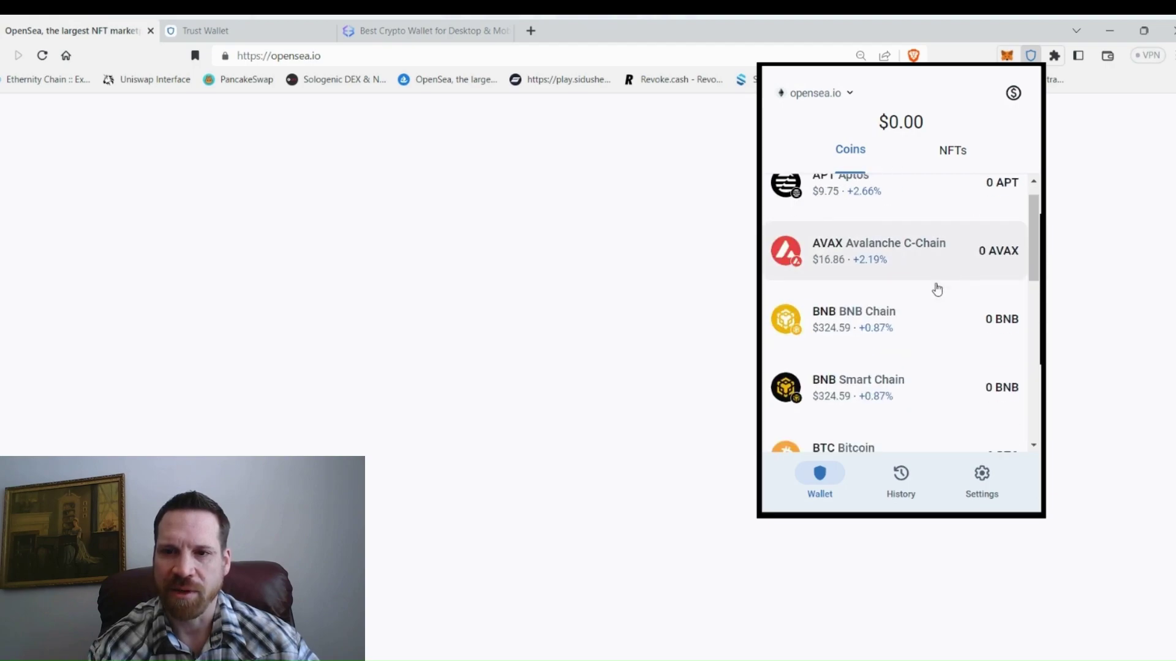
scroll(936, 288, "up", 2)
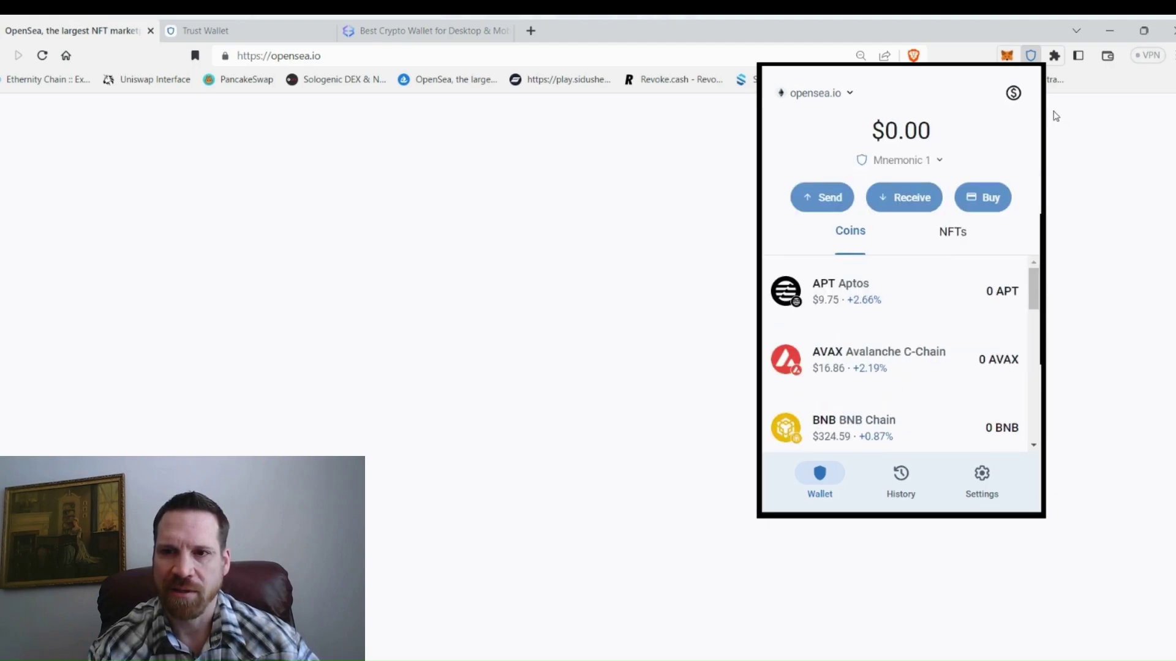
Step: Open the new wallet from the Congratulations page and browse its $0.00 coin list
left_click(477, 240)
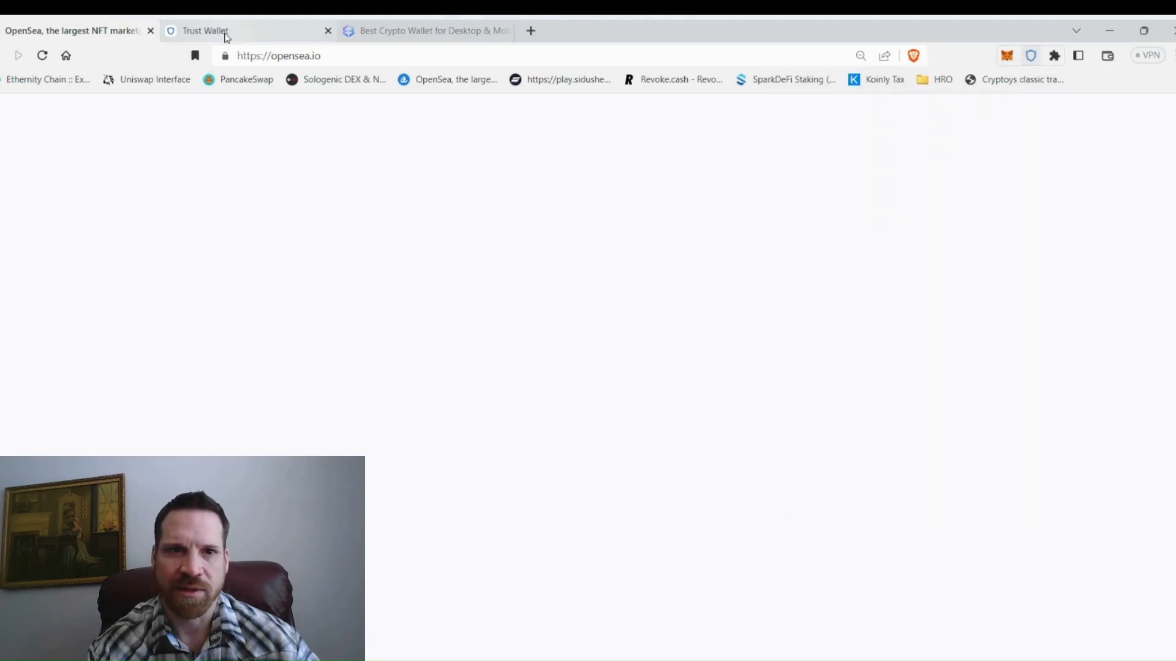
left_click(223, 31)
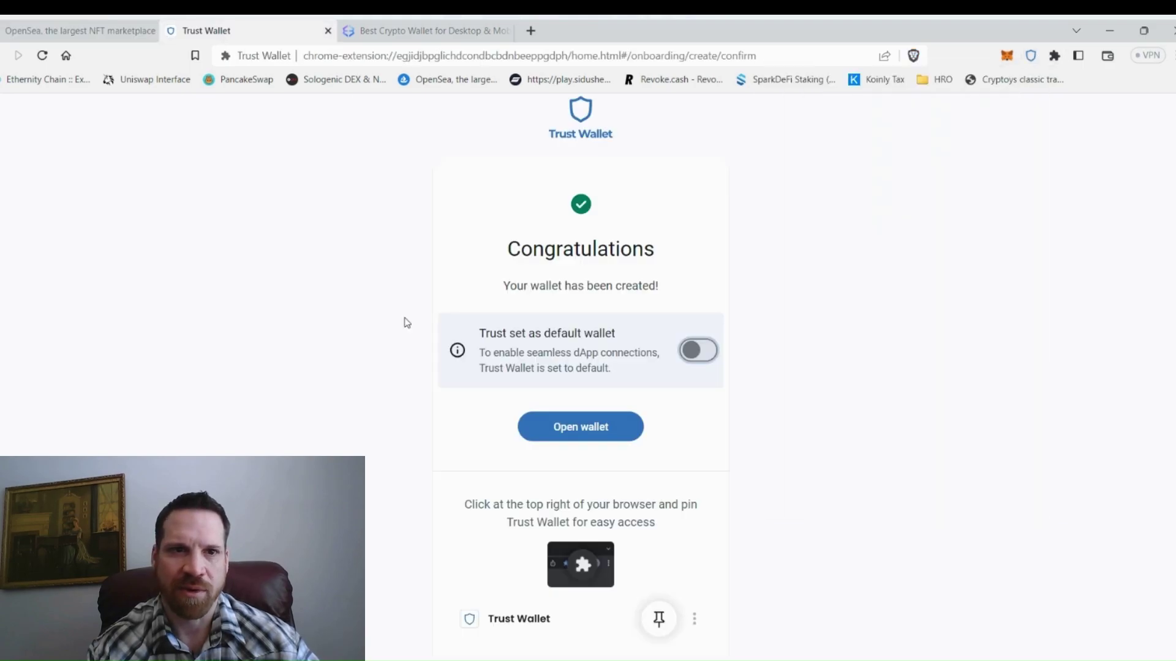
left_click(553, 425)
scroll(558, 418, "down", 8)
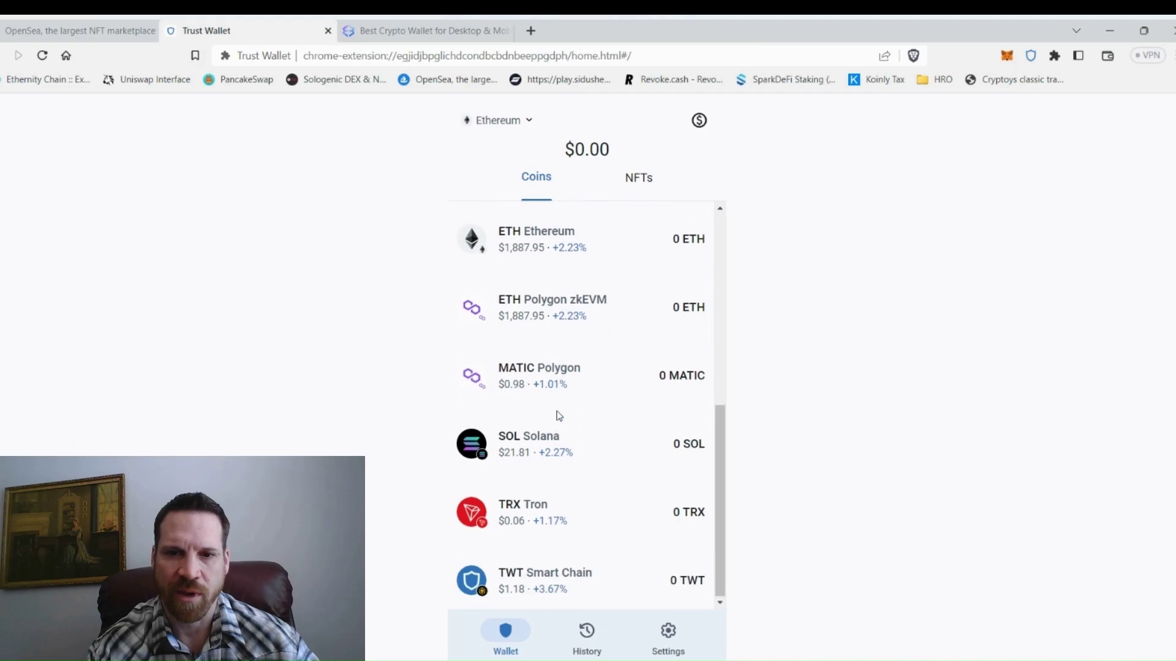
scroll(555, 415, "up", 8)
scroll(543, 414, "down", 2)
scroll(567, 362, "up", 2)
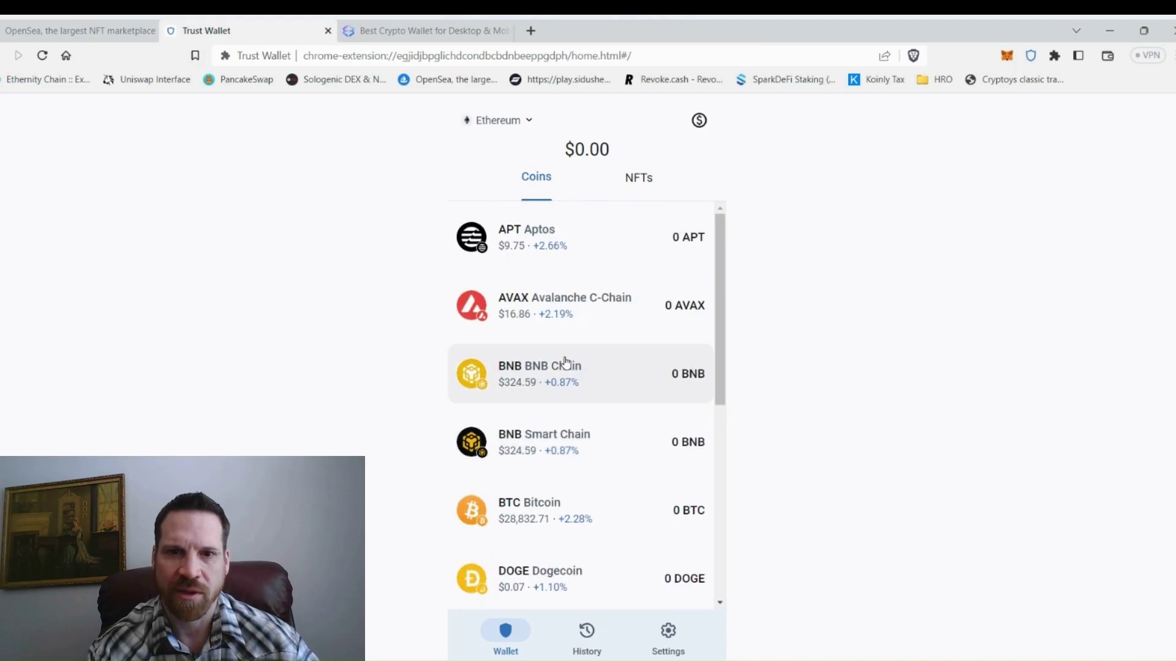
scroll(572, 333, "up", 2)
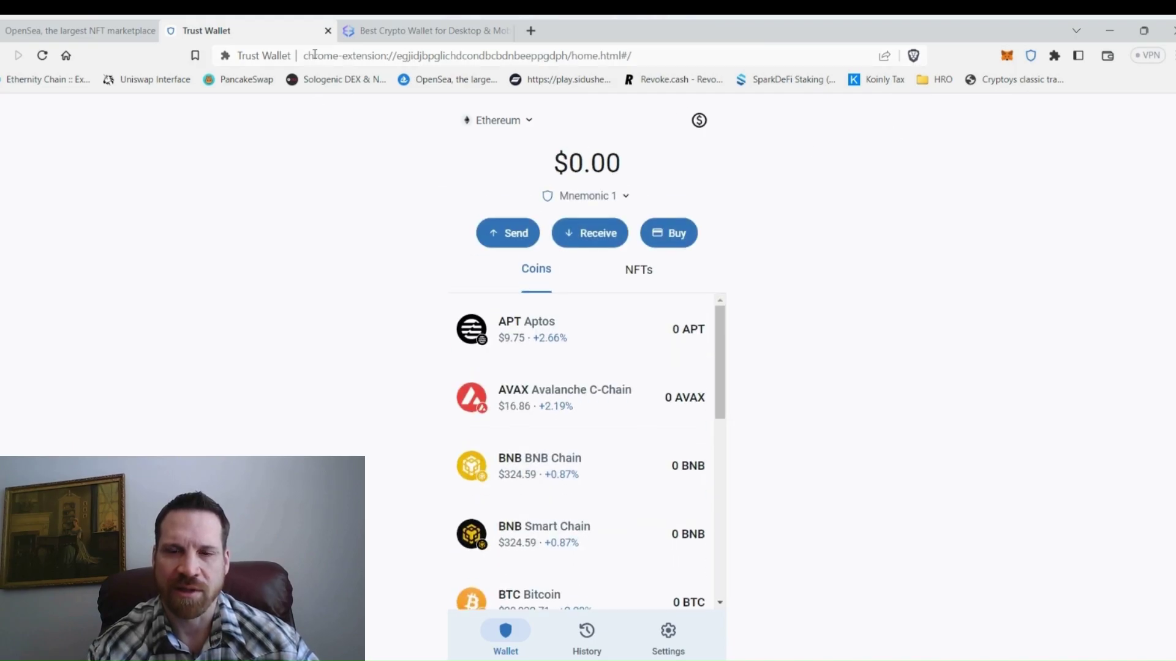
left_click(140, 29)
left_click(204, 30)
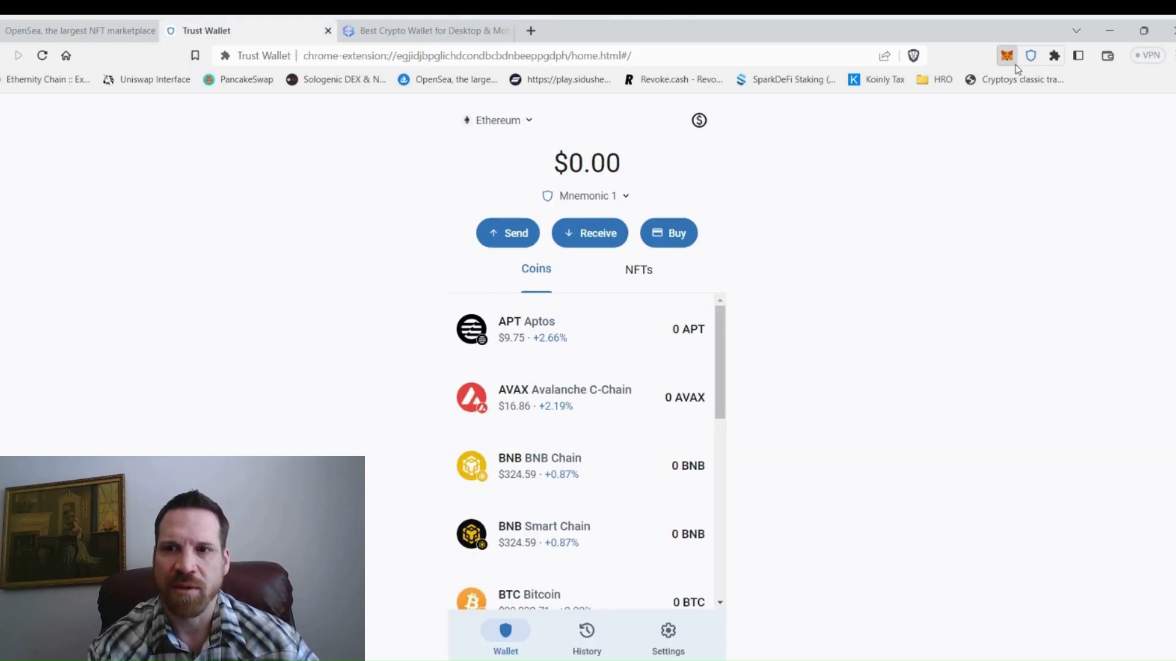
Step: Unlock MetaMask with the wallet password and expand it into a full browser tab
left_click(1007, 56)
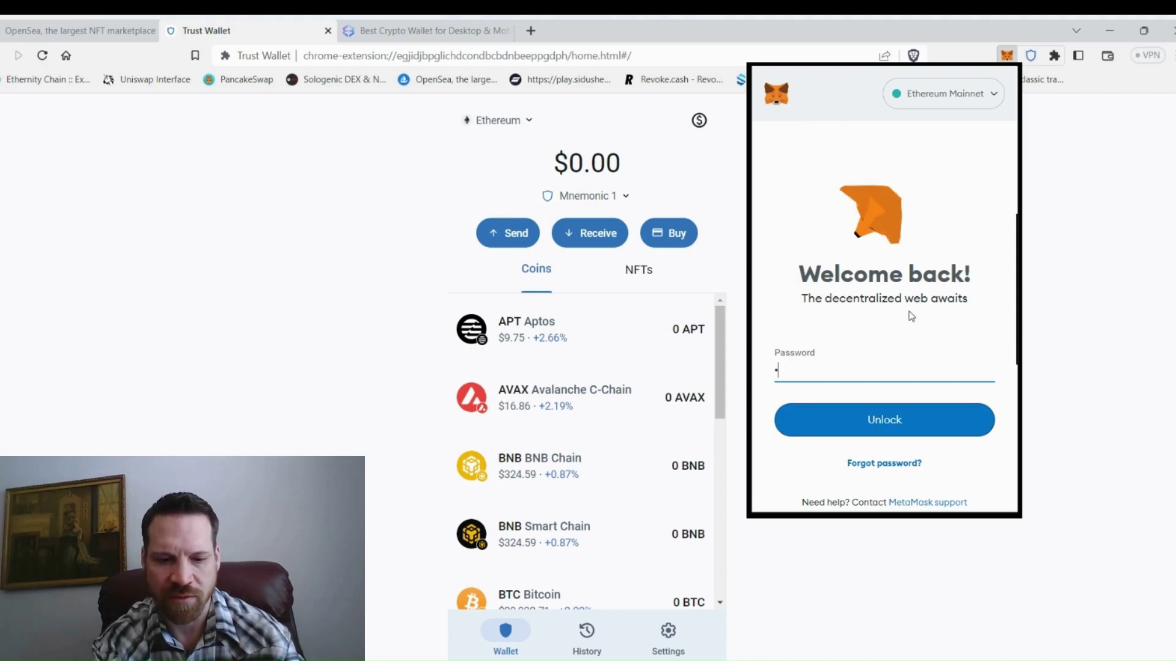
type("••")
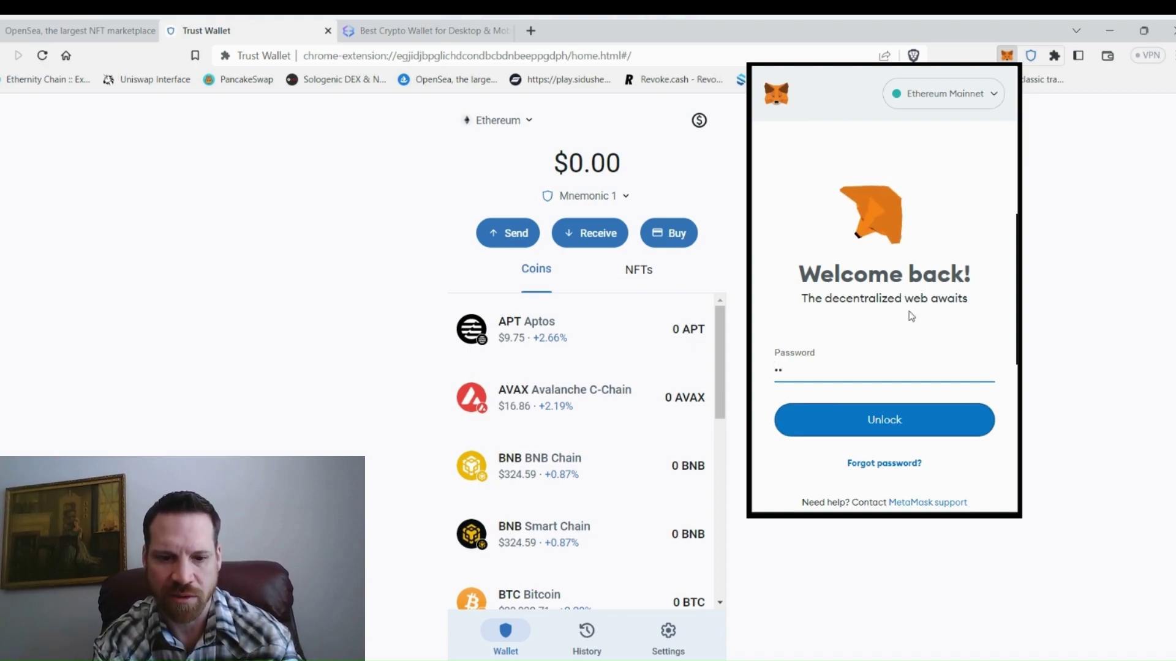
type("••••")
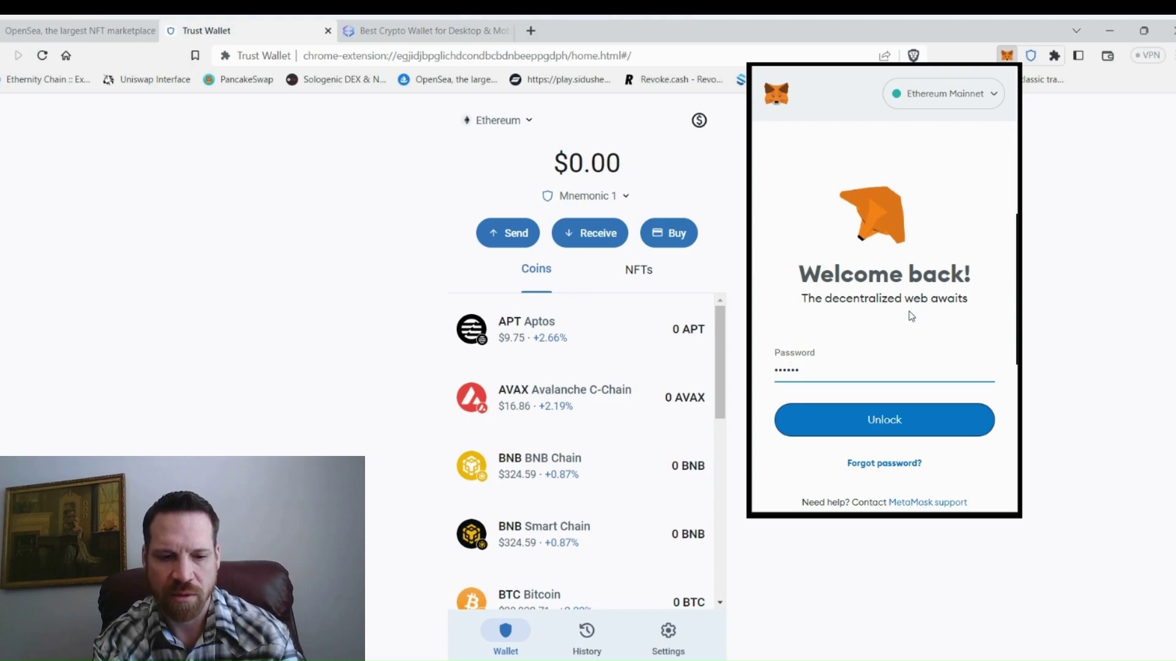
type("••")
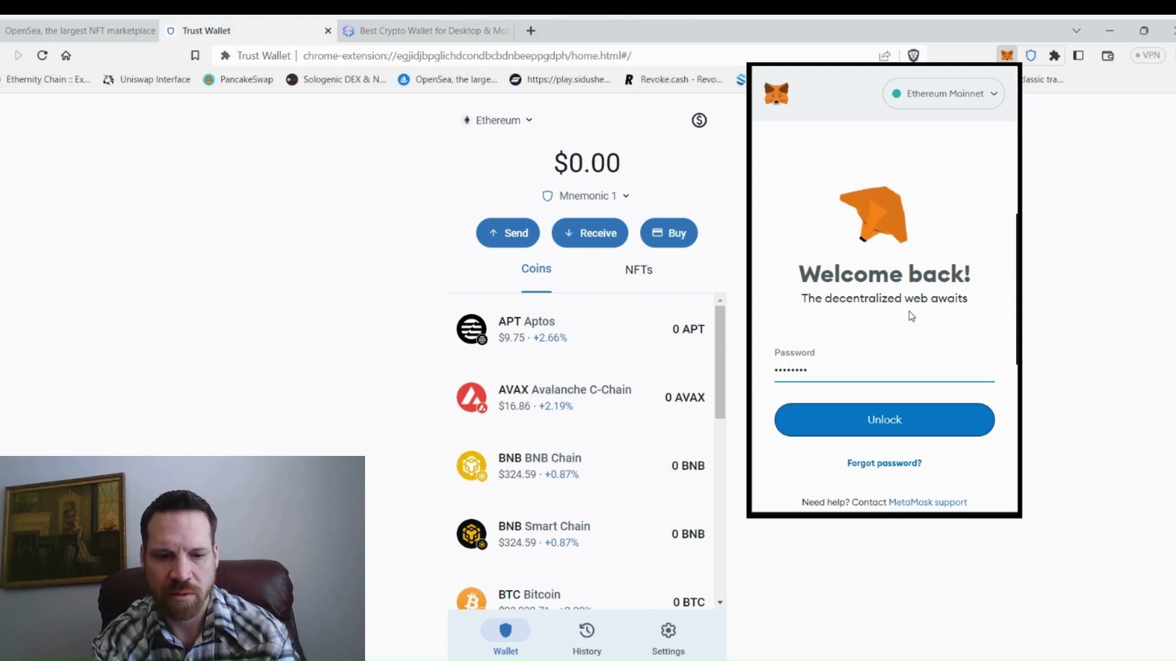
type("•••")
key("Return")
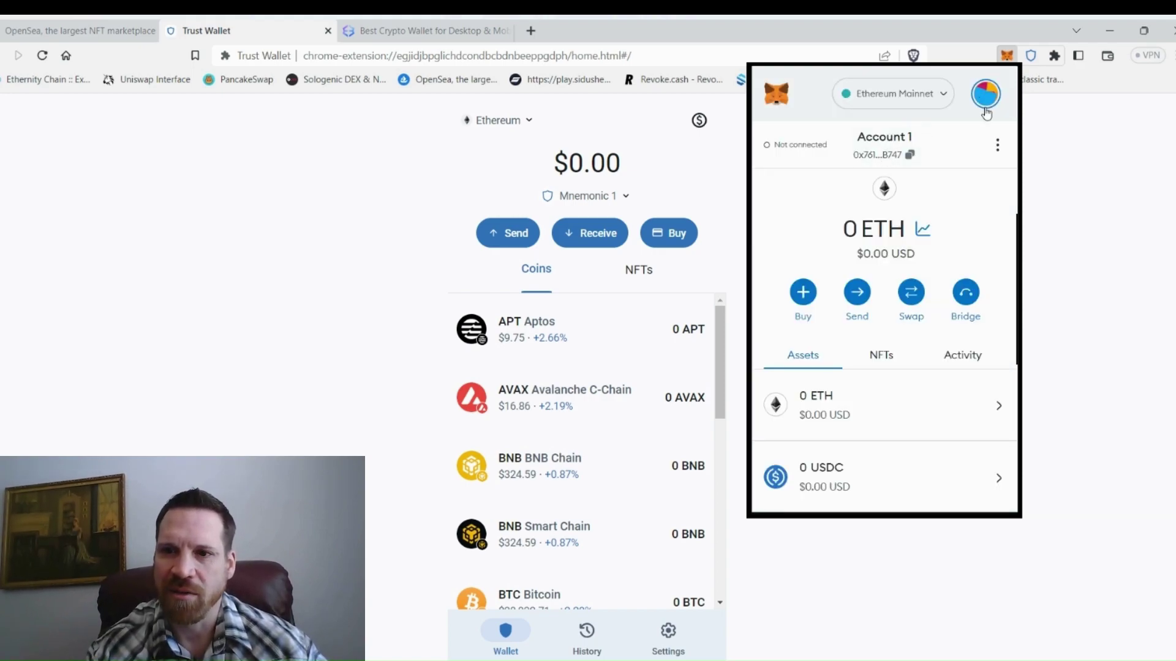
left_click(997, 146)
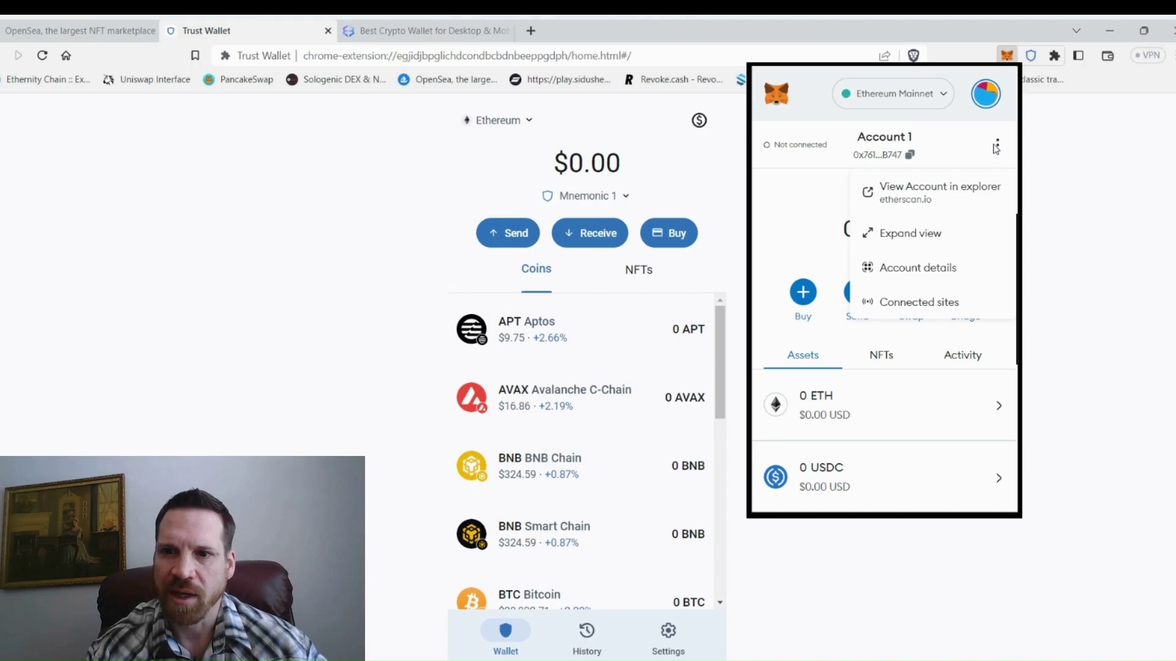
left_click(913, 235)
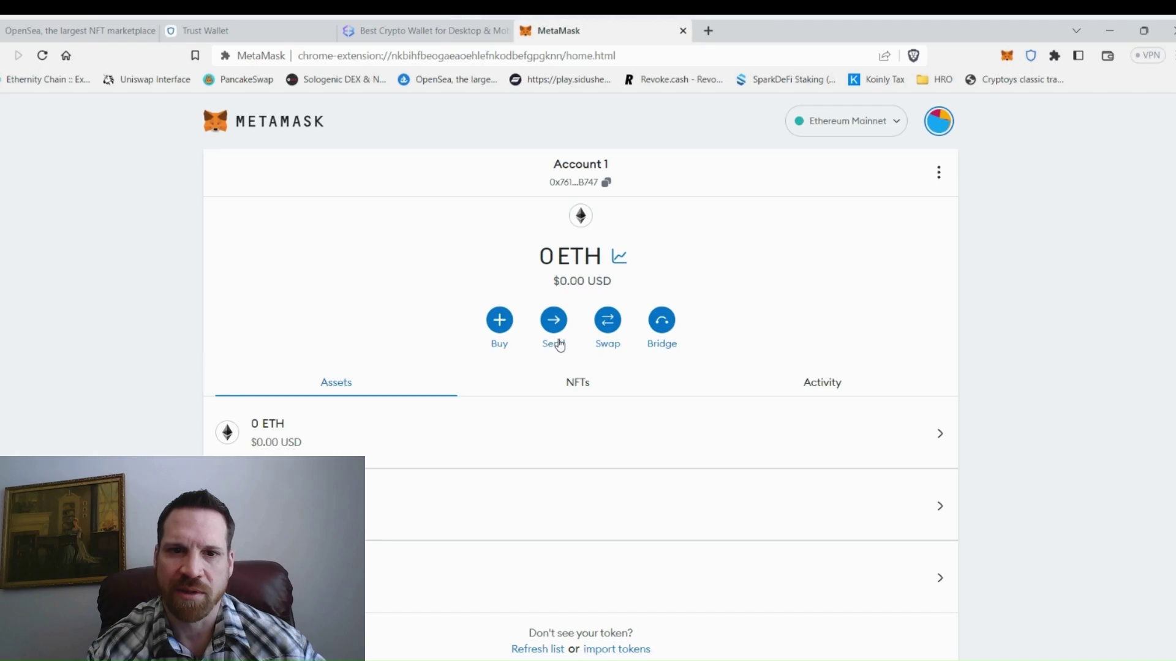
Step: Open a new contact form from MetaMask's Settings > Contacts
scroll(496, 380, "down", 1)
scroll(496, 379, "up", 1)
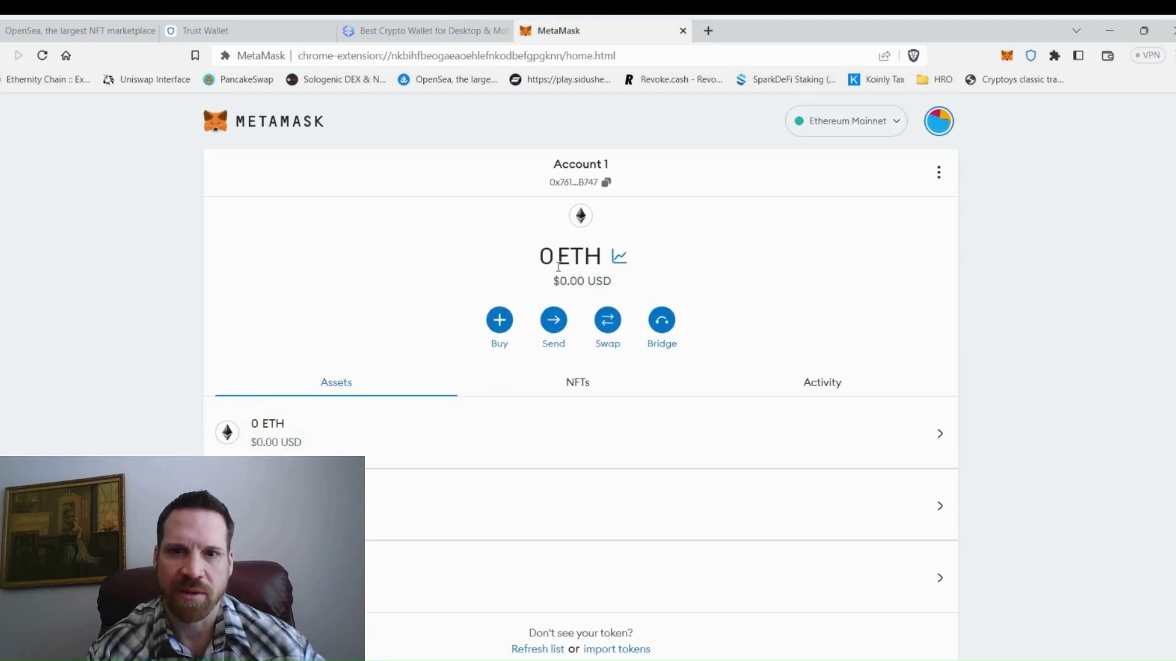
scroll(650, 424, "down", 2)
scroll(643, 409, "up", 2)
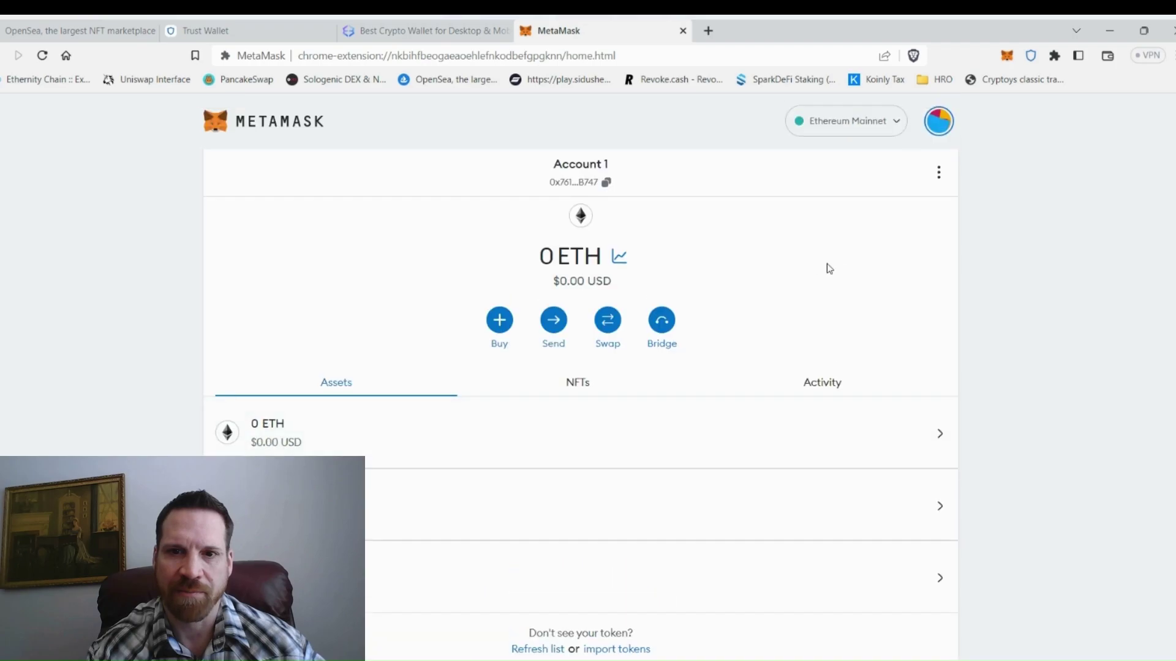
left_click(928, 134)
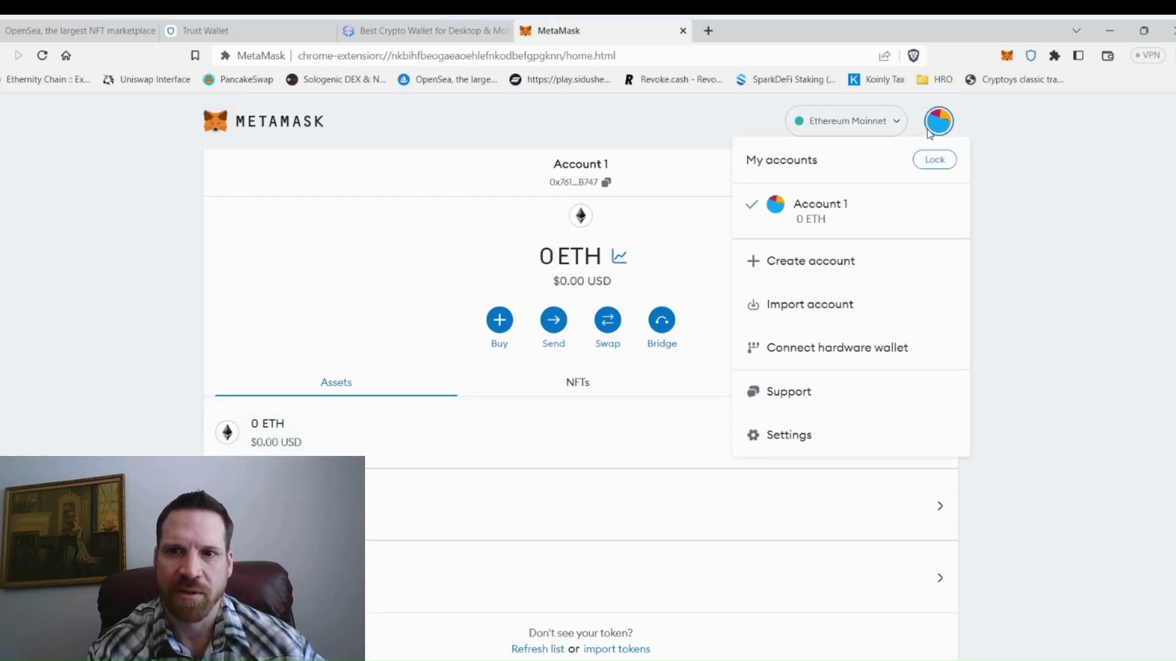
left_click(770, 436)
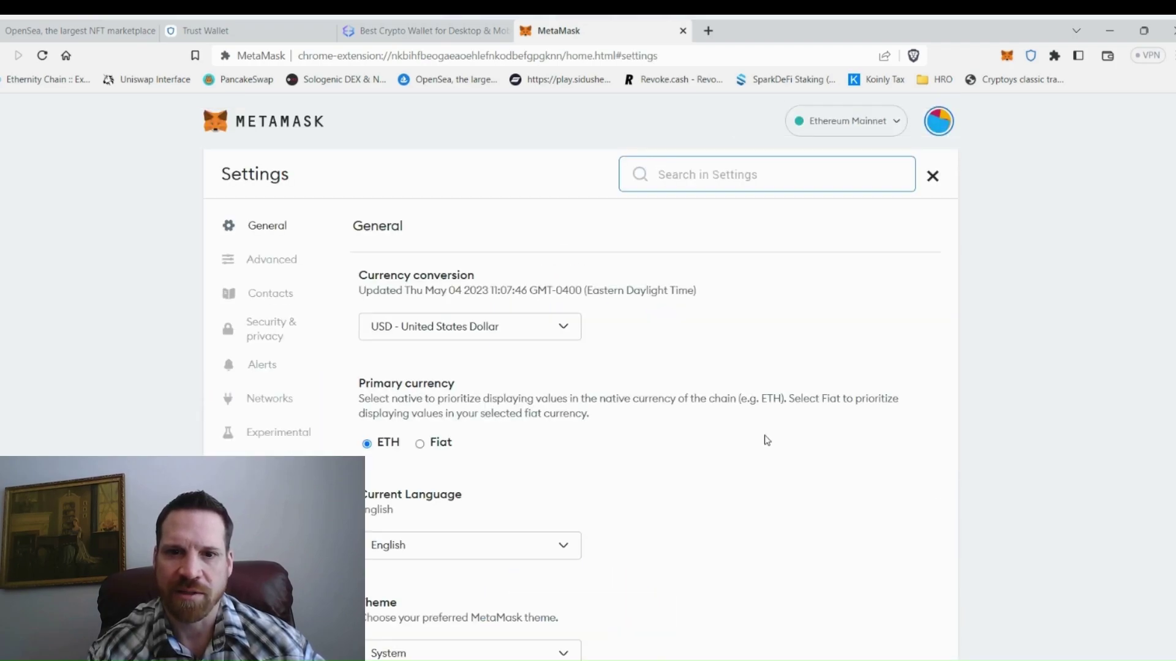
left_click(243, 300)
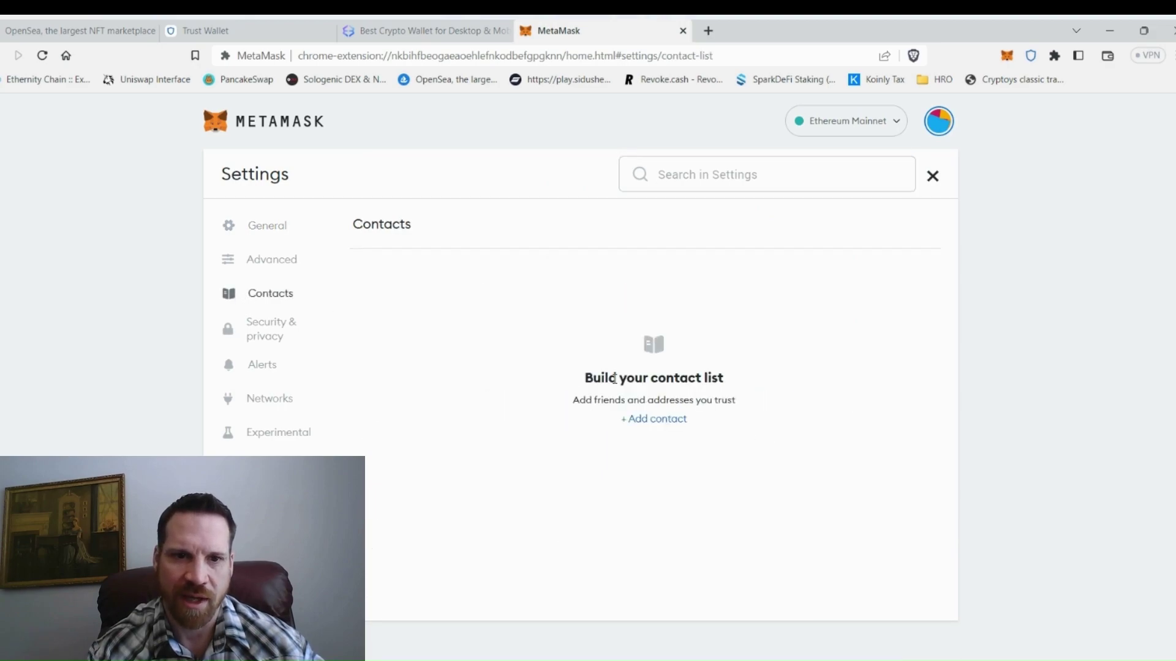
left_click(675, 423)
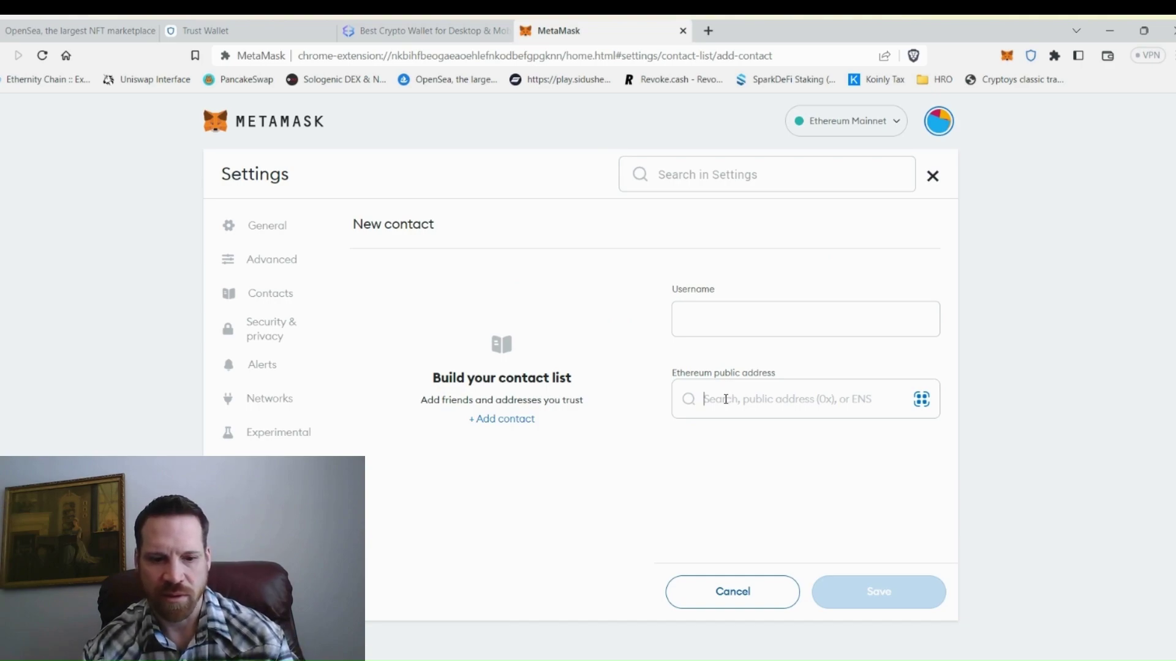
Step: Name the contact M and clear the wrongly pasted address
key("ctrl+v")
left_click(748, 329)
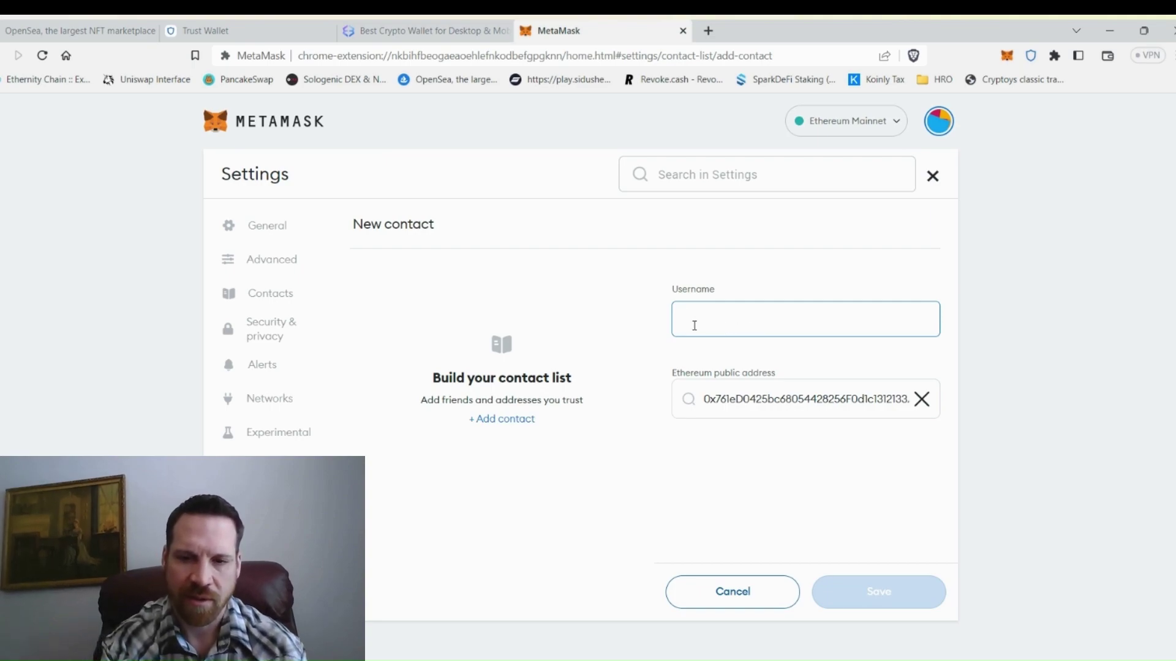
type("MY")
key("BackSpace")
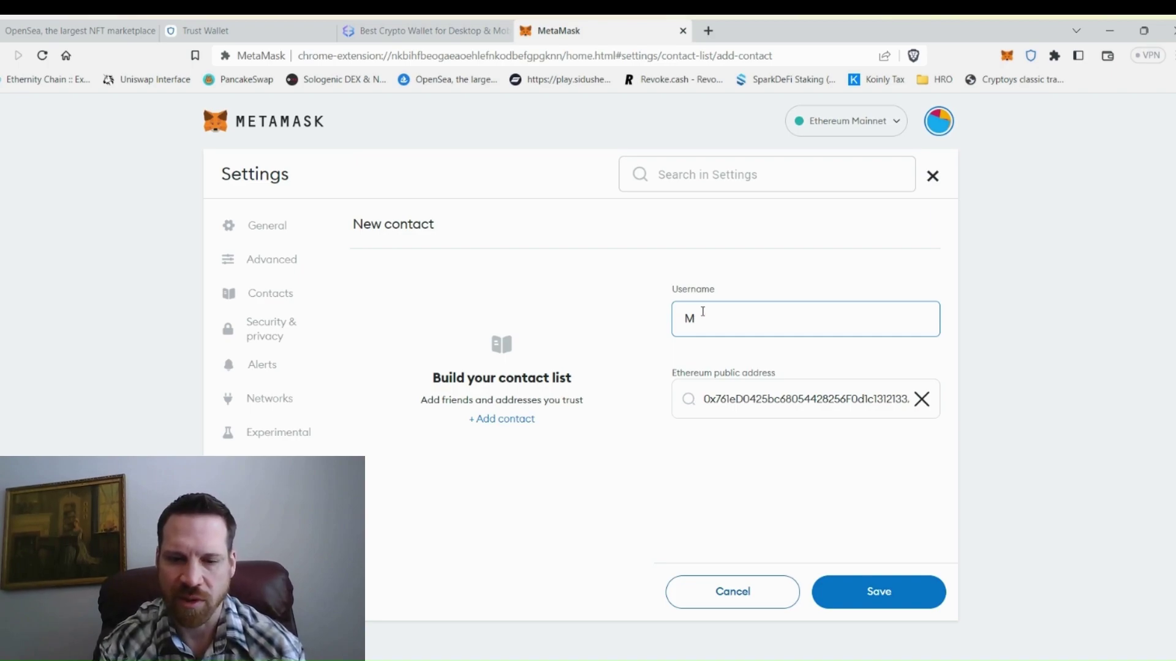
left_click(877, 402)
key("BackSpace")
key("BackSpace")
key("BackSpace")
key("BackSpace")
key("BackSpace")
key("BackSpace")
key("BackSpace")
key("BackSpace")
key("BackSpace")
key("BackSpace")
key("BackSpace")
key("BackSpace")
key("BackSpace")
key("BackSpace")
key("BackSpace")
key("BackSpace")
key("BackSpace")
key("BackSpace")
key("BackSpace")
key("BackSpace")
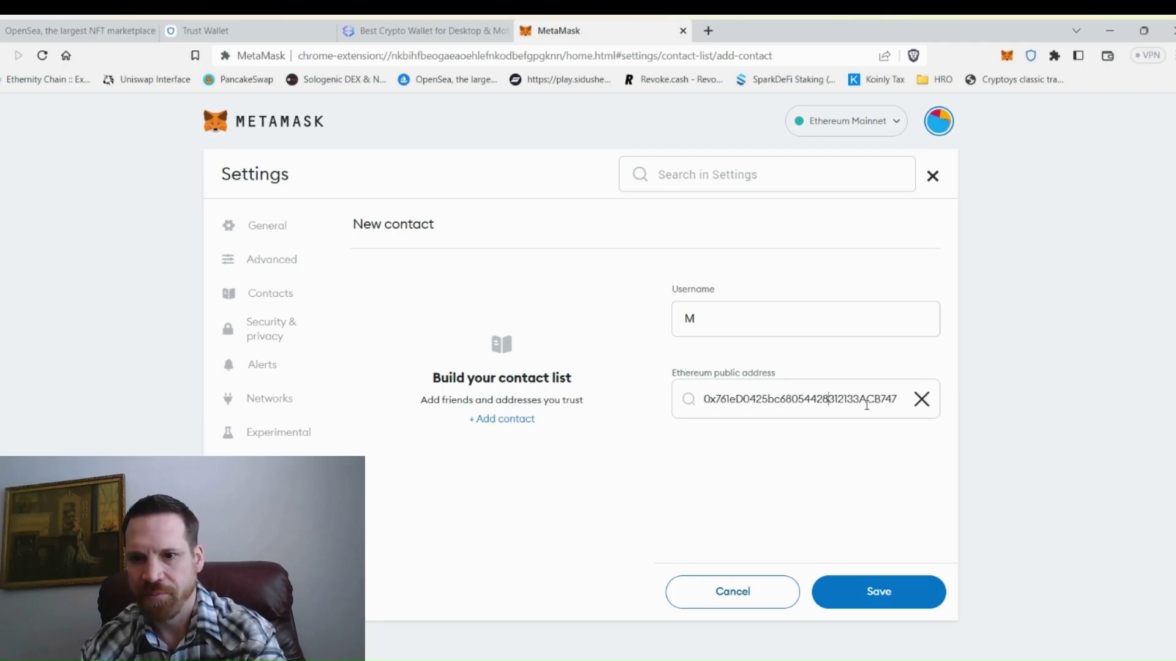
left_click_drag(874, 402, 749, 404)
key("BackSpace")
key("BackSpace")
key("BackSpace")
key("BackSpace")
key("BackSpace")
key("BackSpace")
key("BackSpace")
key("BackSpace")
key("BackSpace")
key("BackSpace")
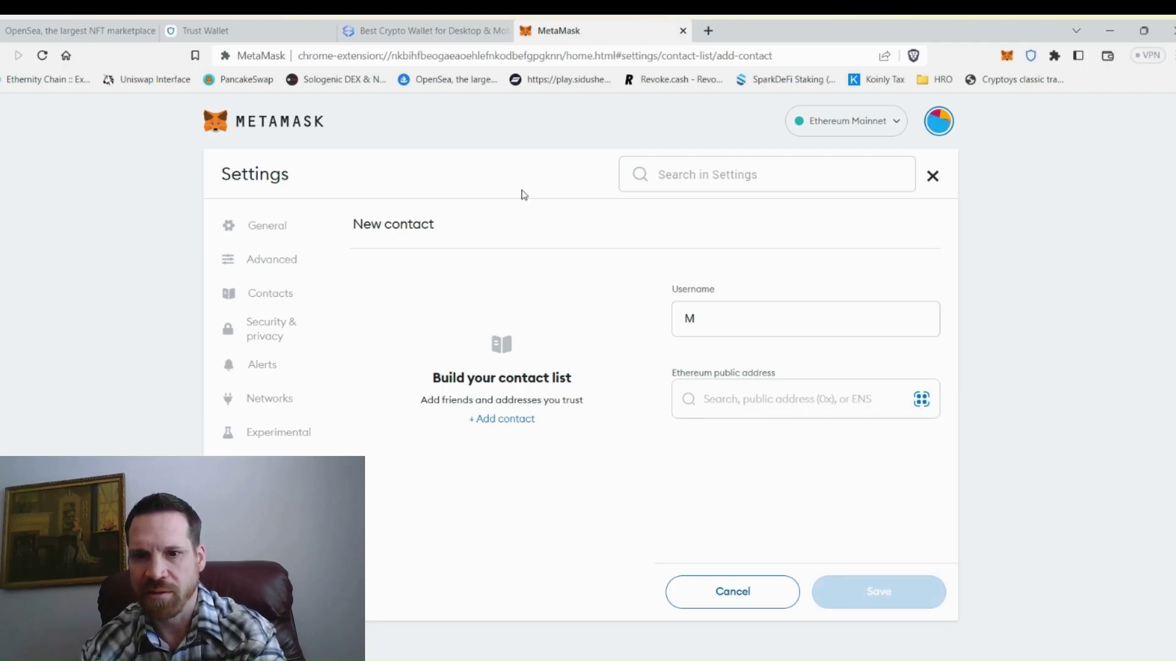
left_click(239, 32)
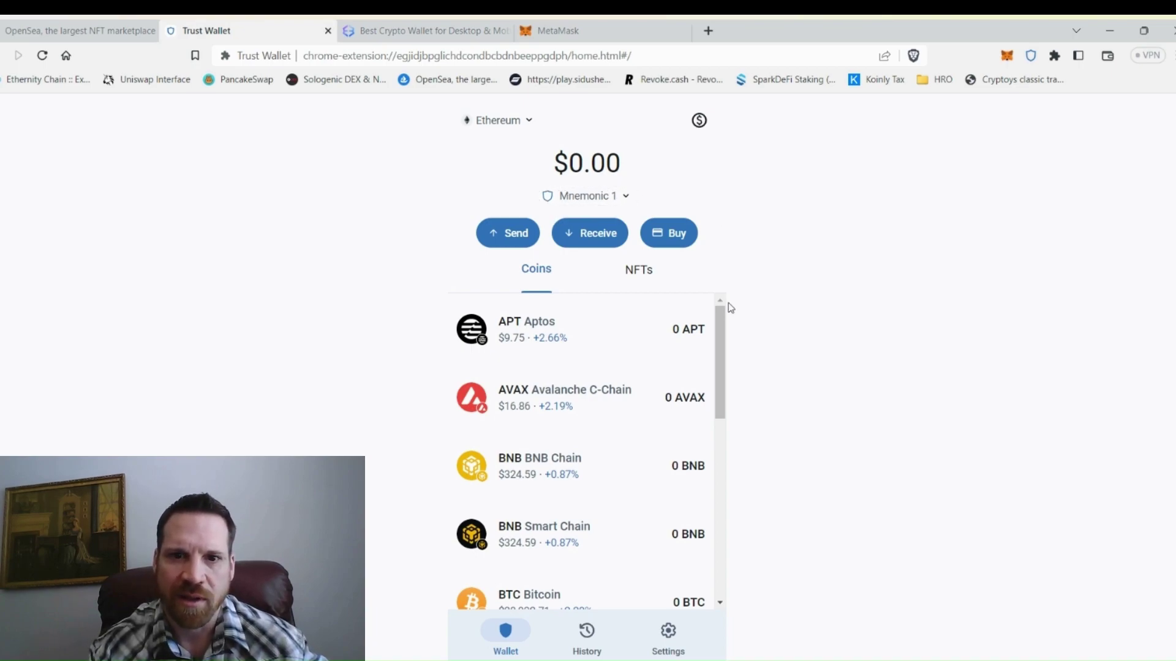
Step: Copy the Mnemonic 1 wallet address from Trust Wallet's wallet list
left_click(616, 197)
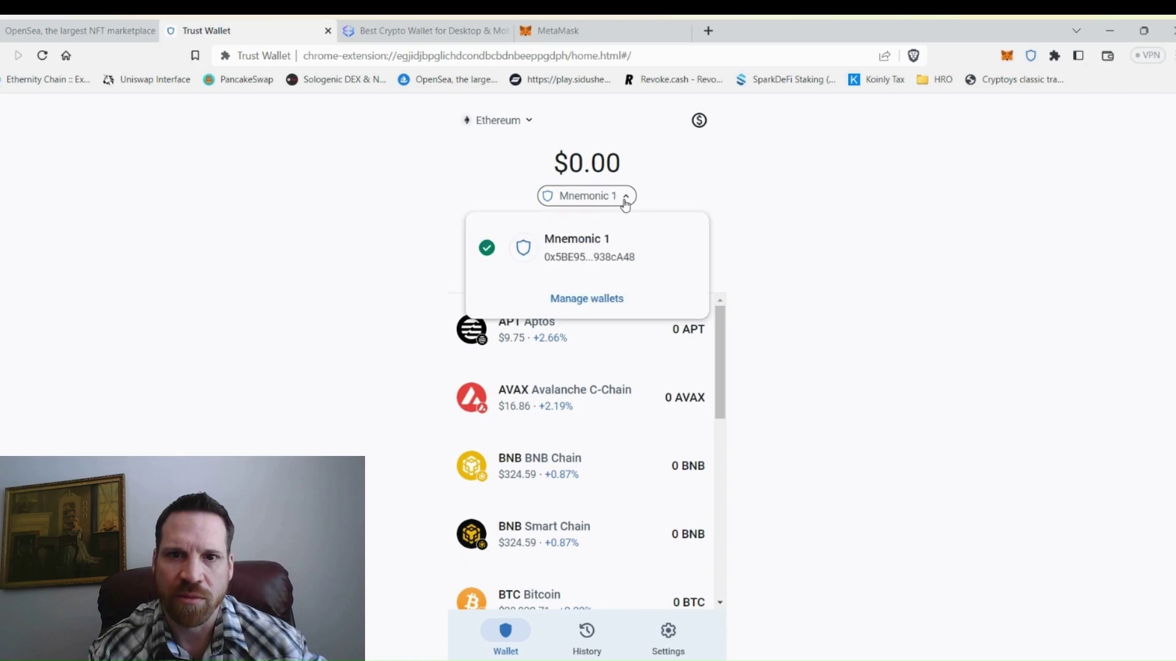
right_click(593, 265)
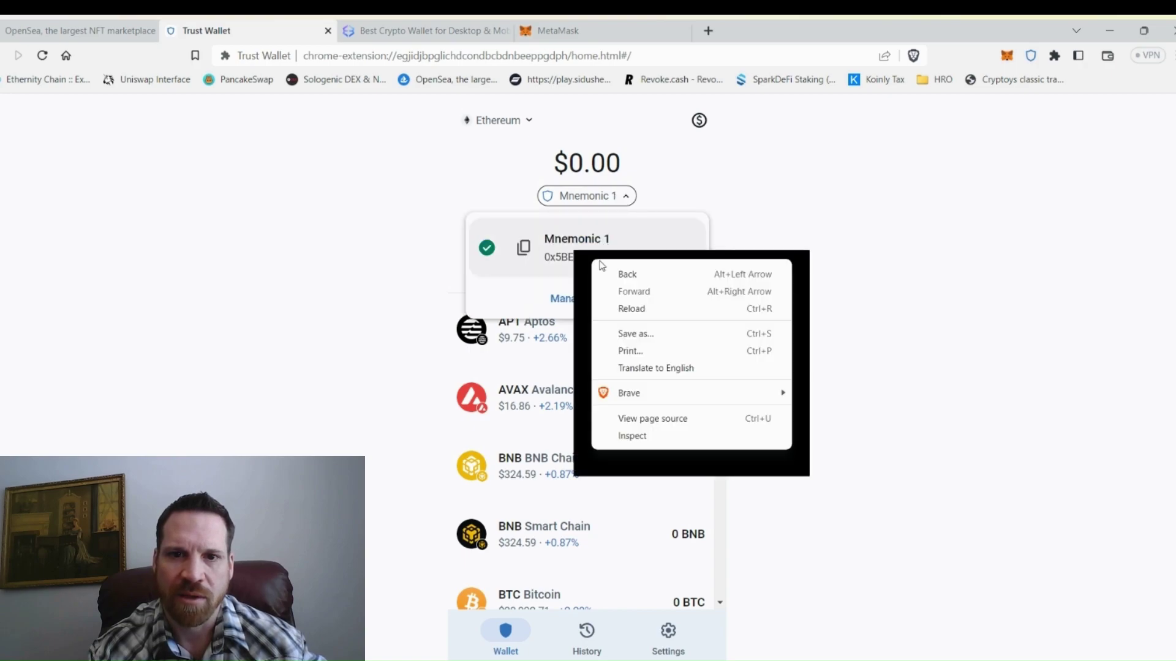
key("Escape")
left_click(532, 255)
left_click(571, 199)
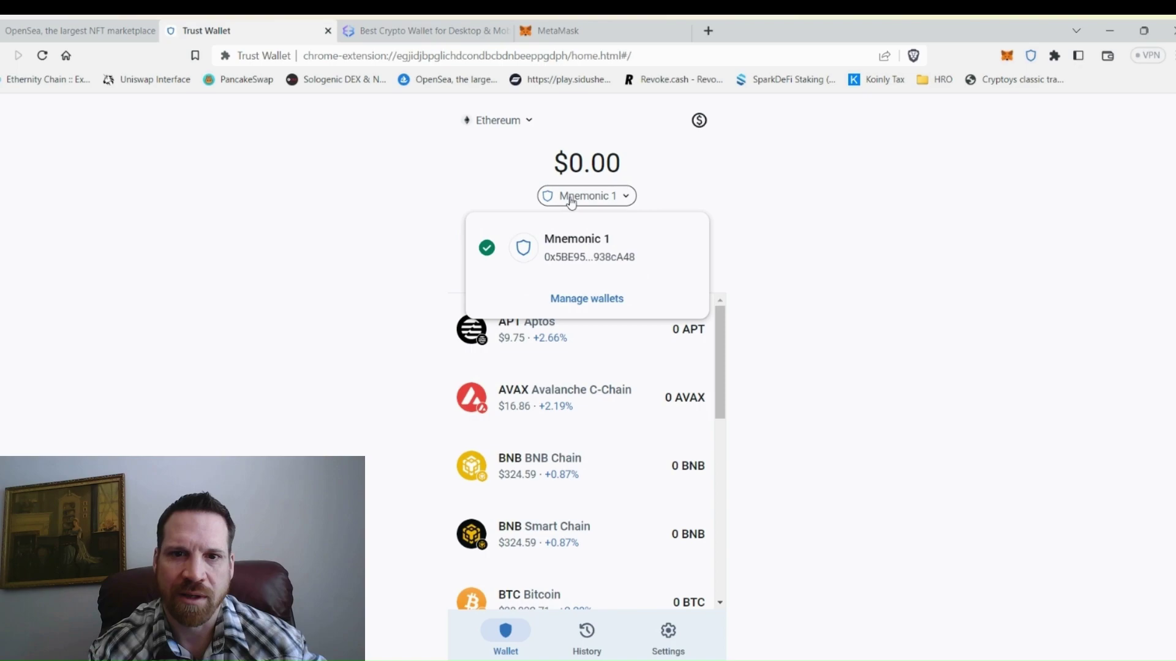
left_click(523, 248)
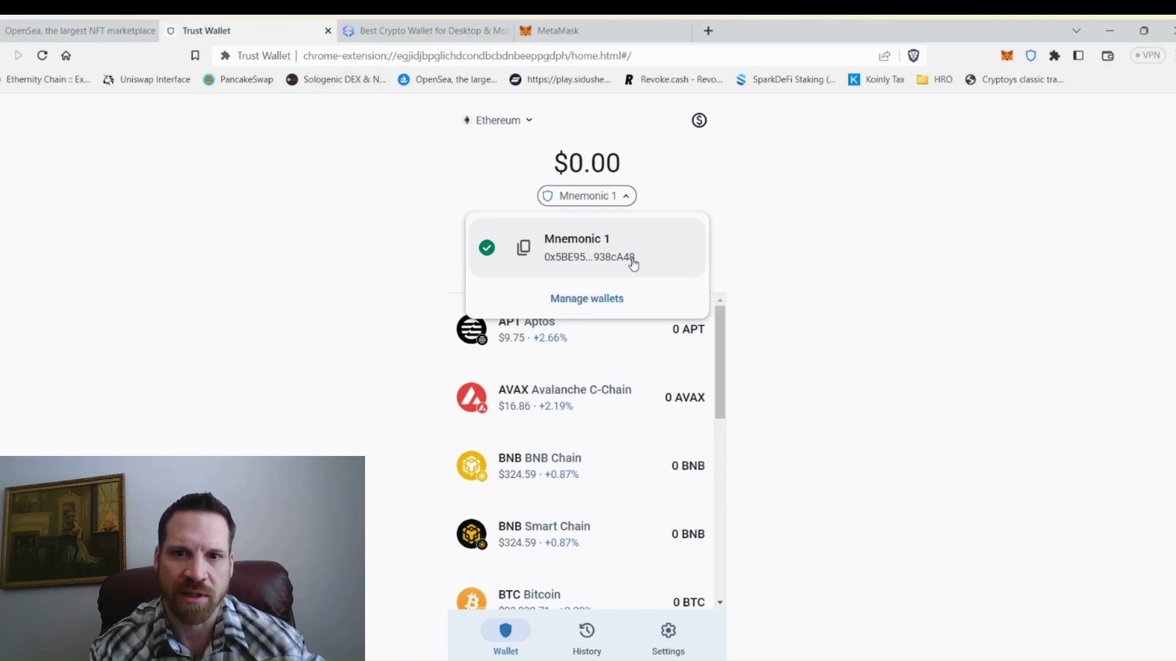
Step: Return to MetaMask's new-contact form and focus the username field
left_click(75, 40)
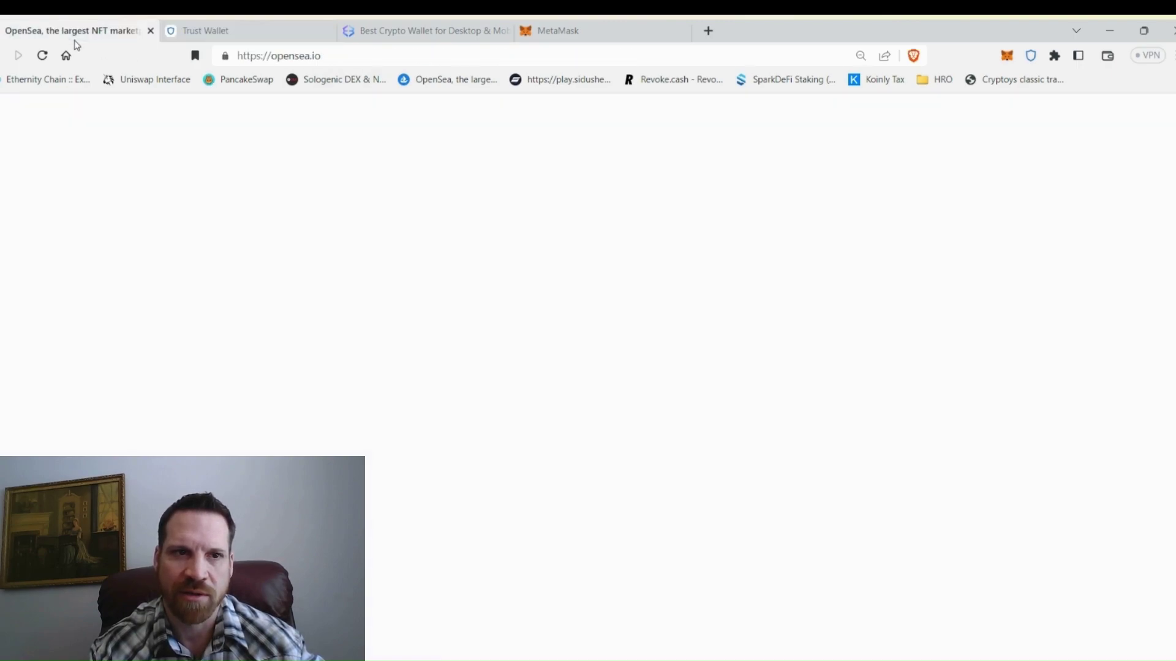
left_click(439, 34)
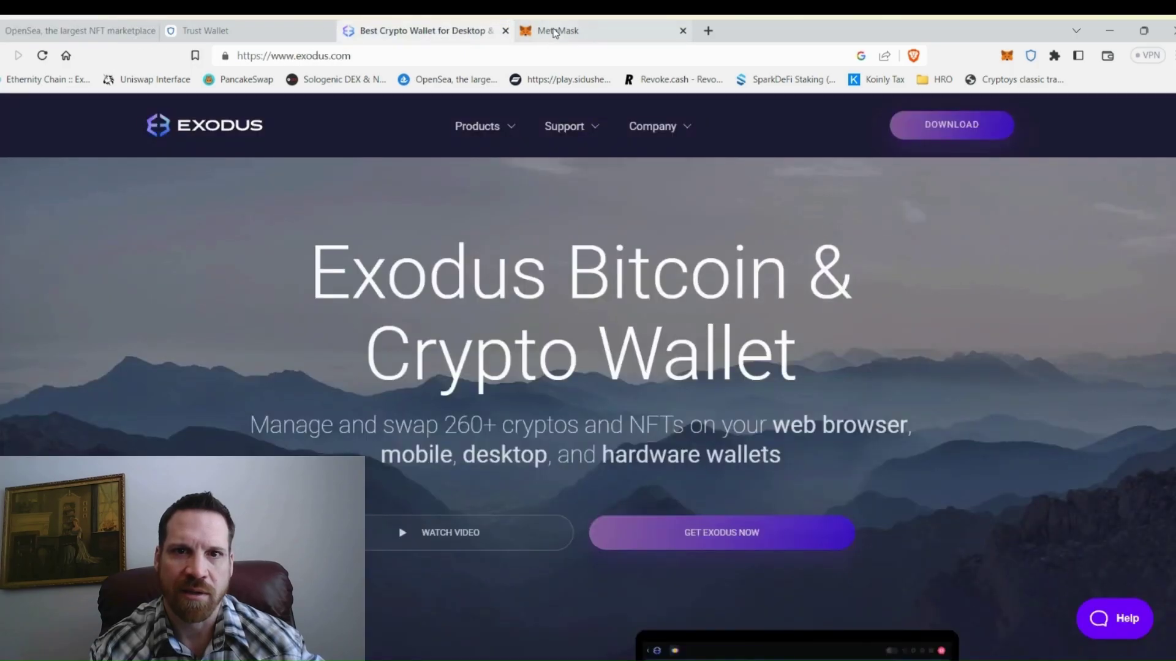
left_click(557, 34)
left_click(710, 323)
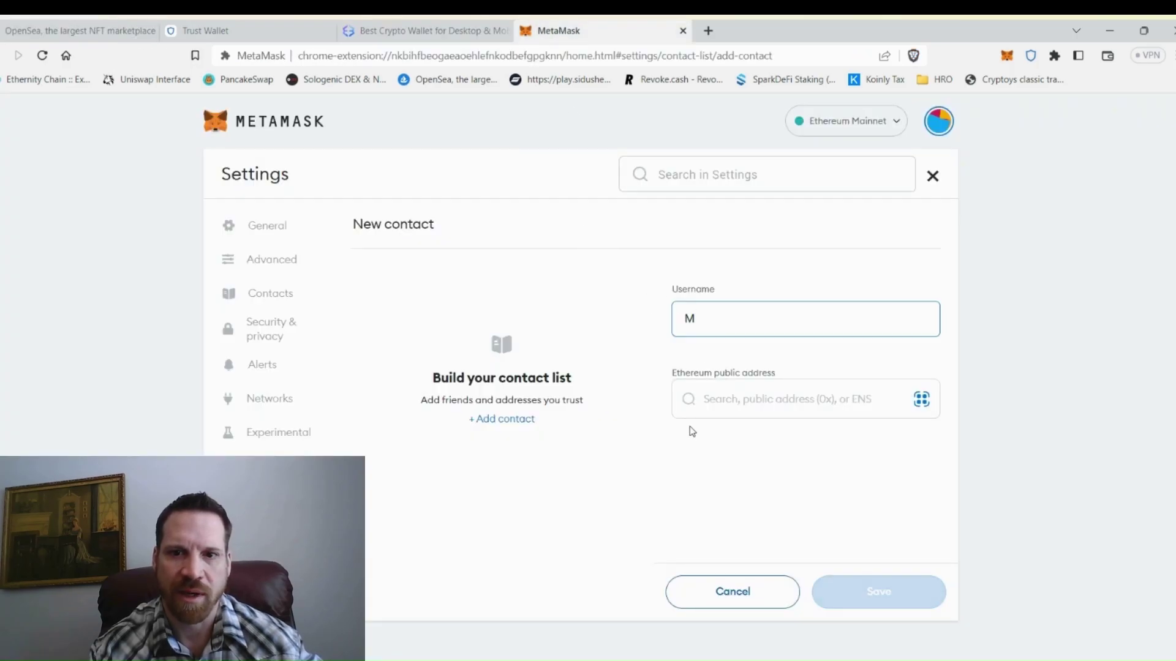
Step: Save the pasted Trust Wallet address as contact 'My Trust Wallet #1', then review it in settings
left_click(704, 409)
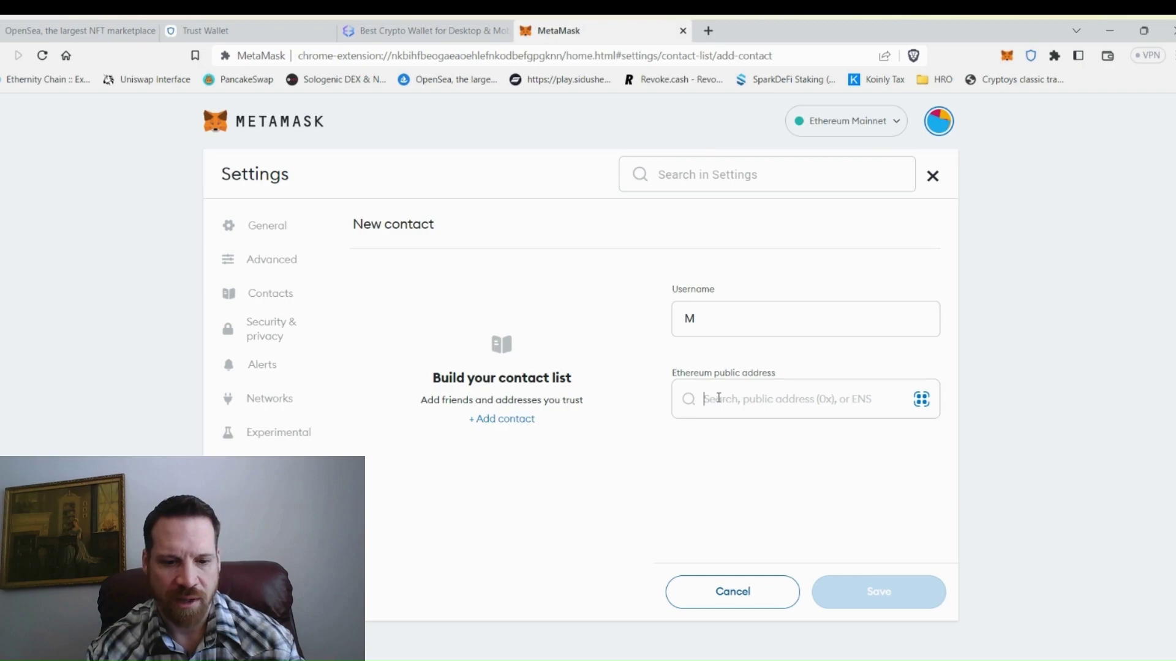
key("ctrl+v")
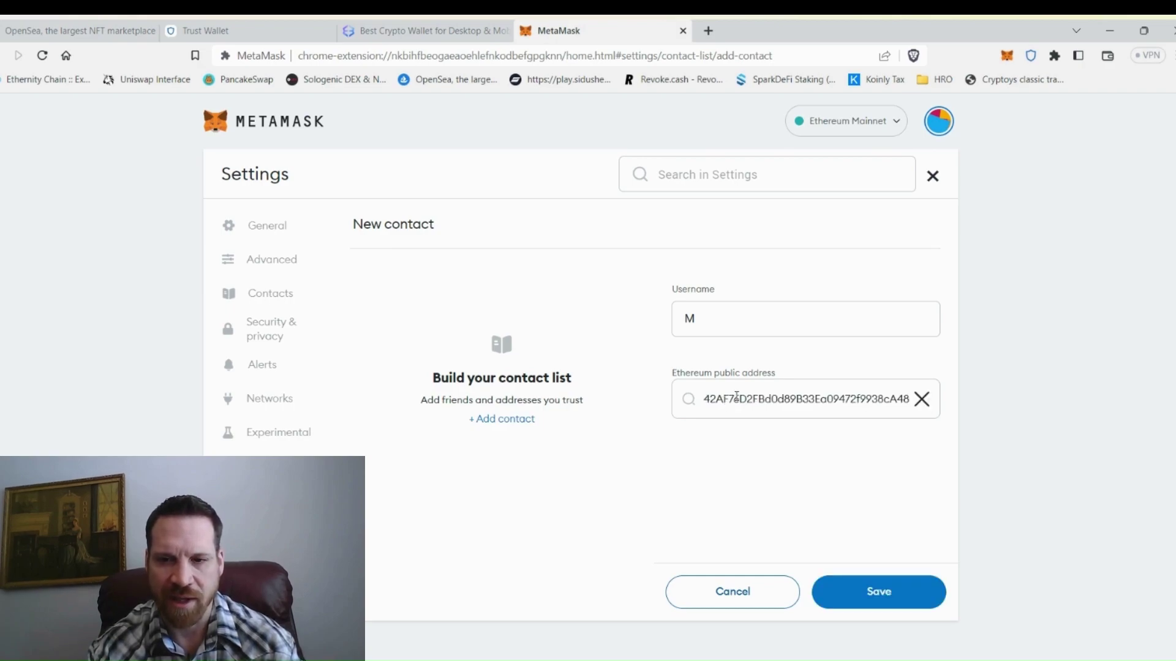
left_click(742, 324)
key("BackSpace")
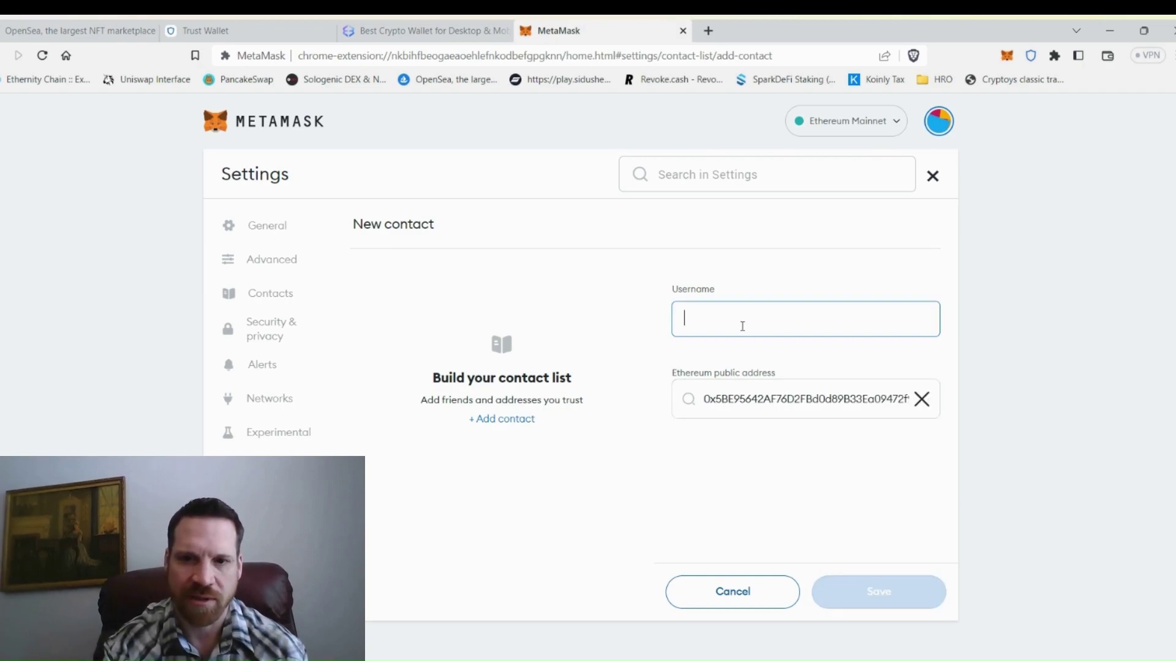
type("My T")
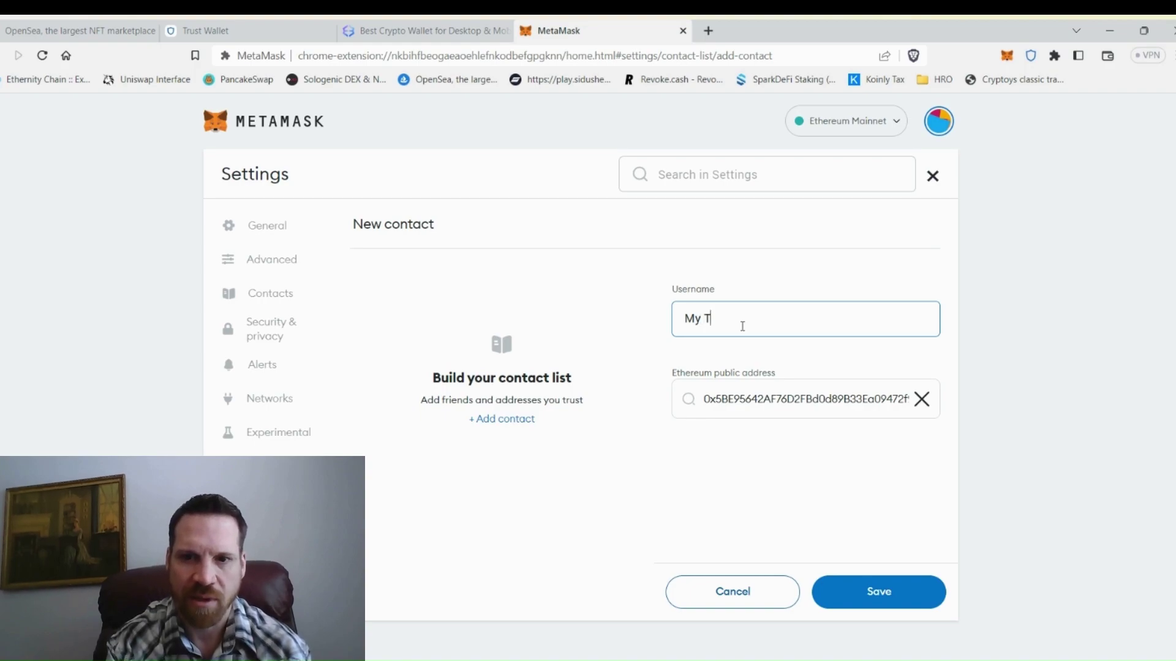
type("rust Wall")
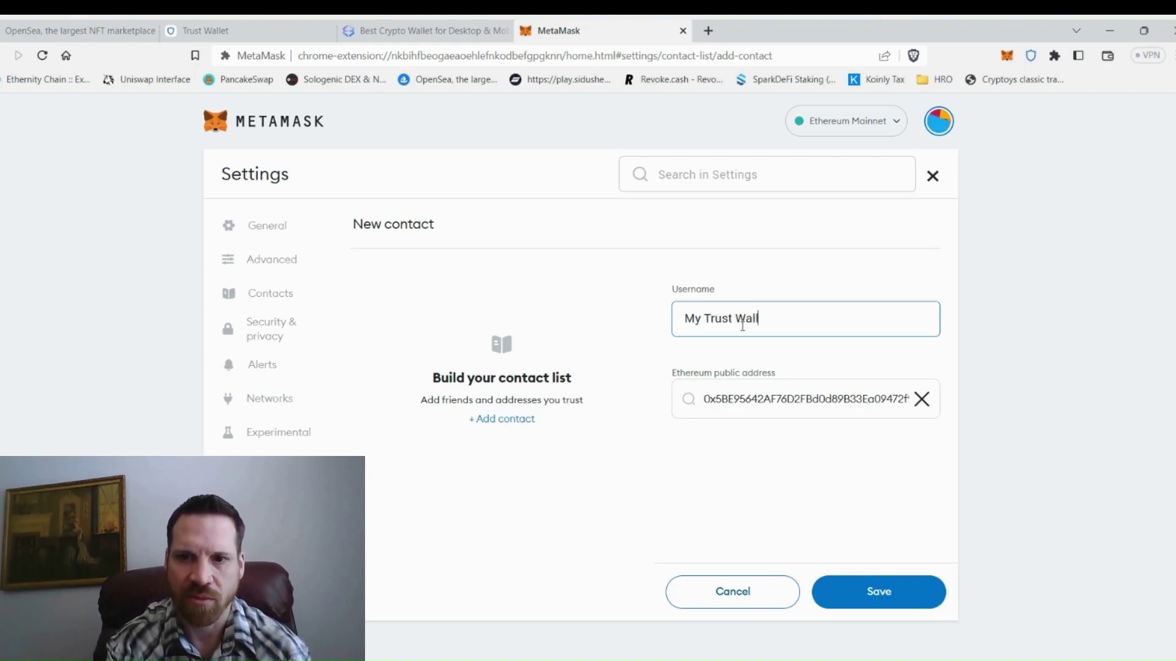
type("et")
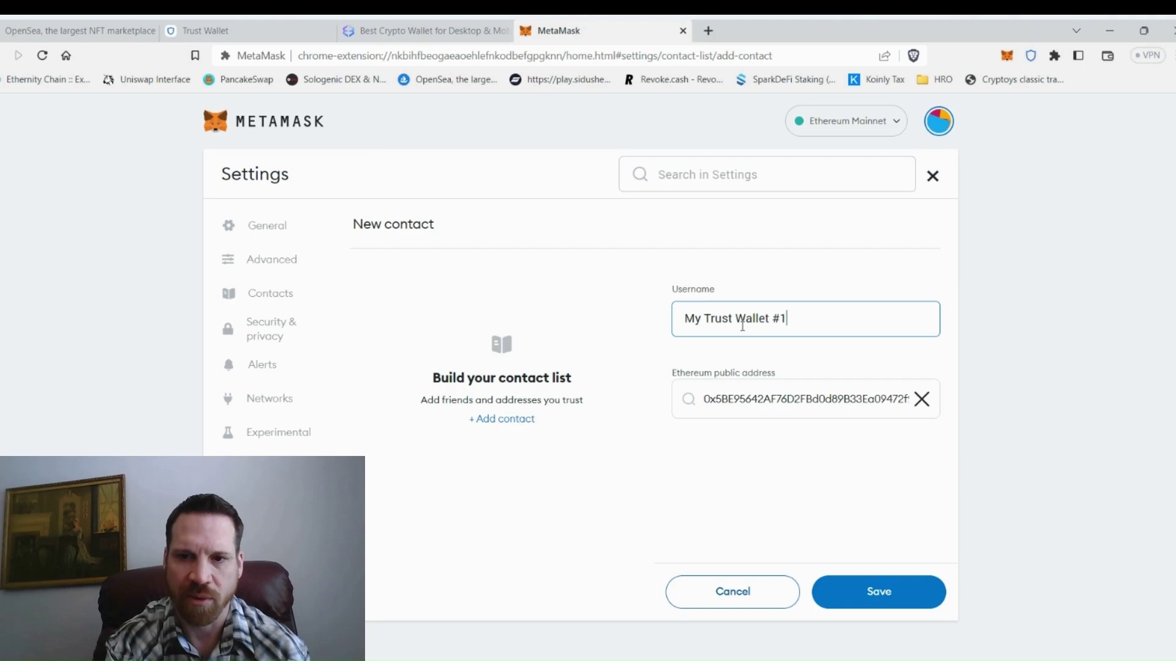
type(" #1")
left_click(598, 330)
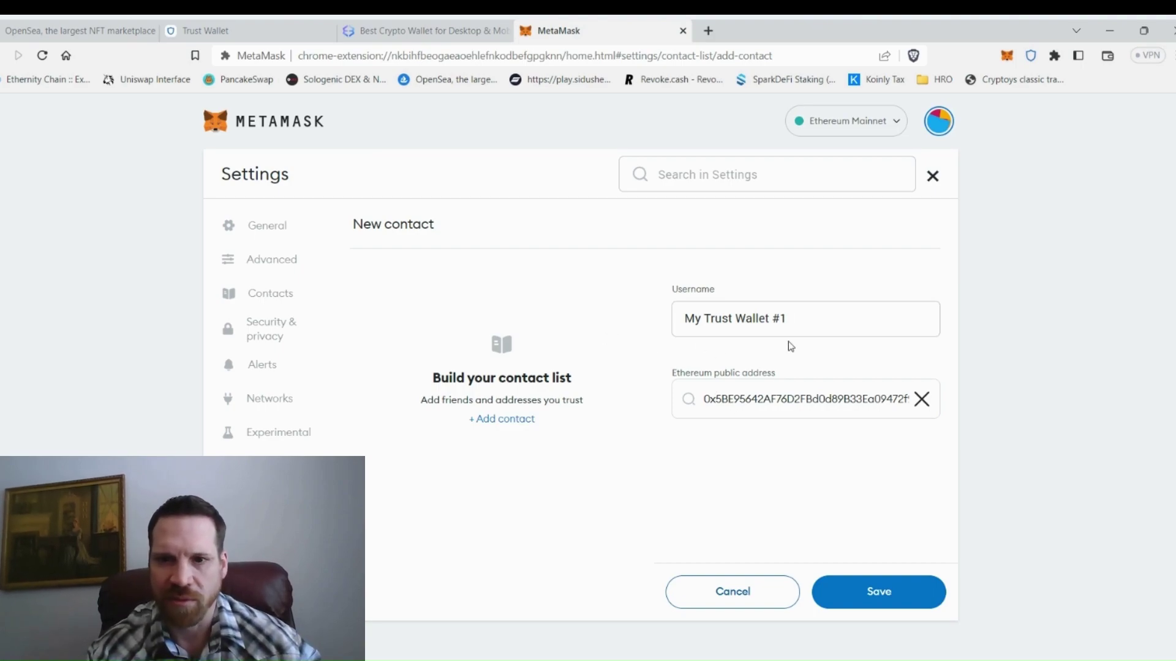
left_click(907, 605)
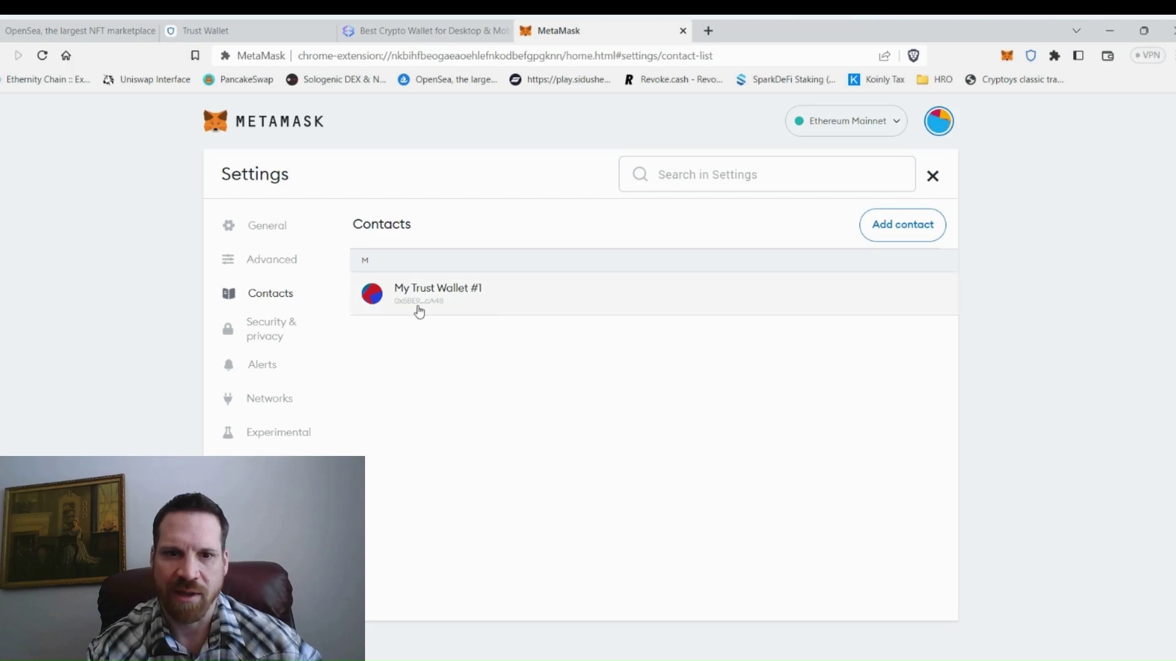
left_click(427, 306)
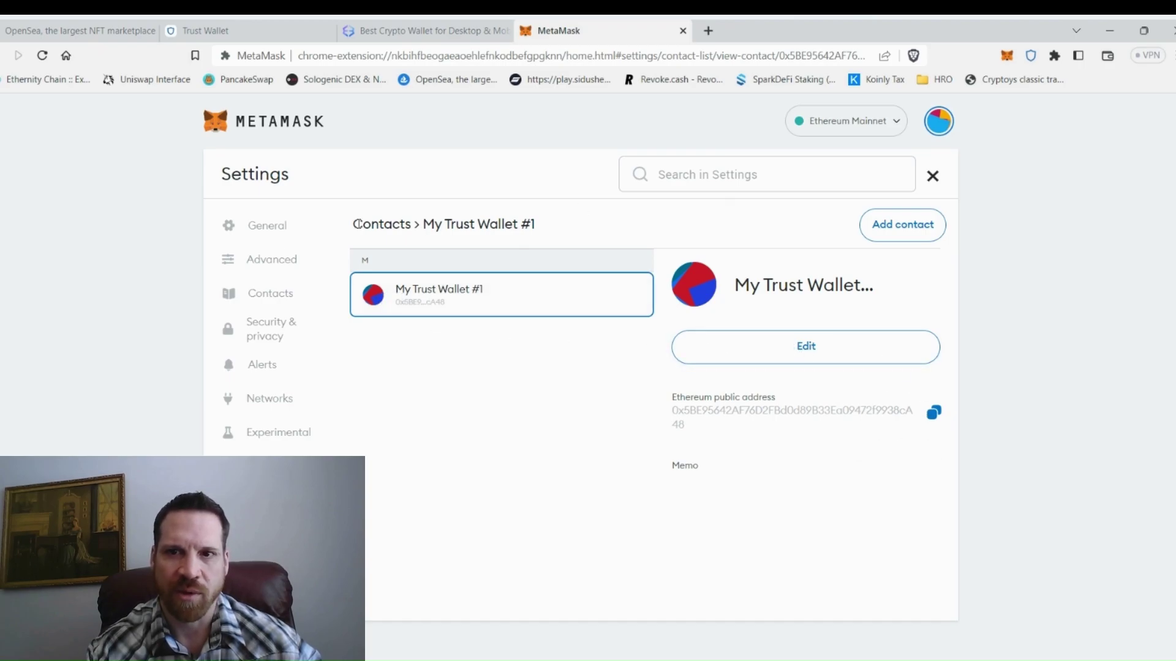
left_click(281, 229)
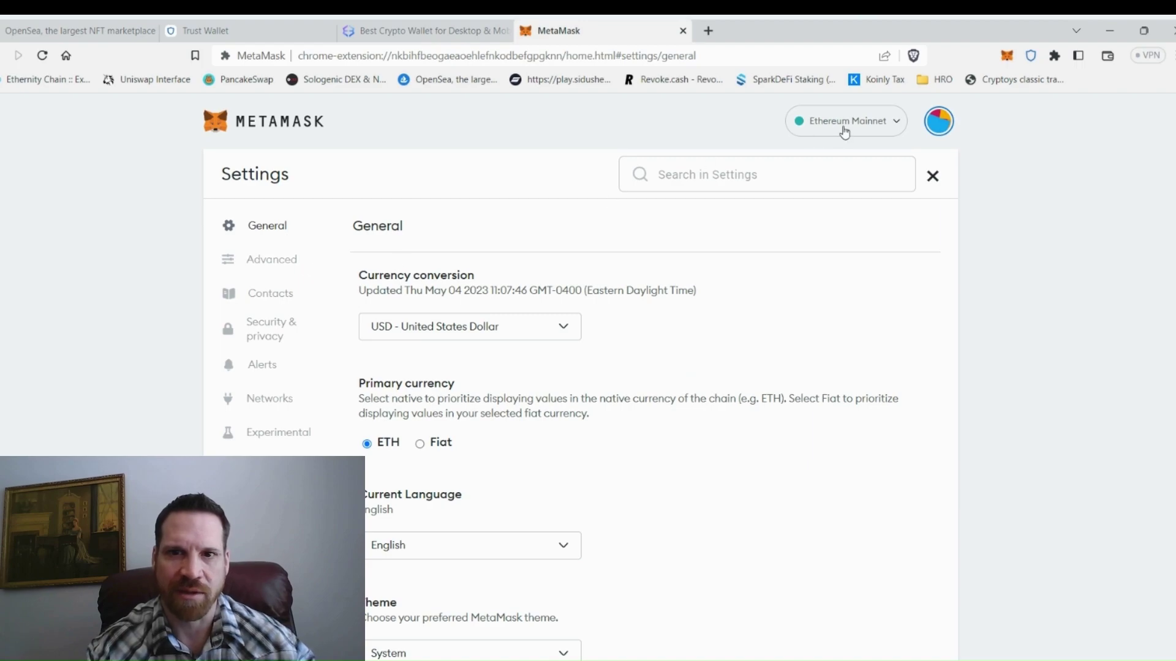
Step: Start sending ETH from the account home with My Trust Wallet #1 as the recipient
left_click(931, 177)
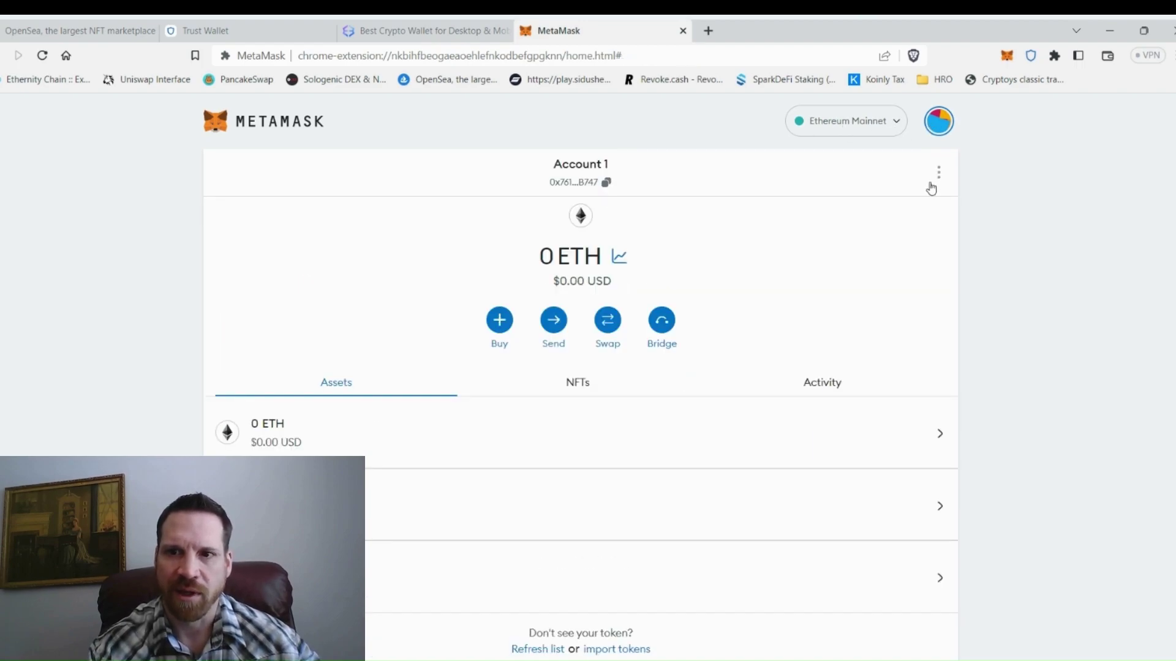
left_click(287, 442)
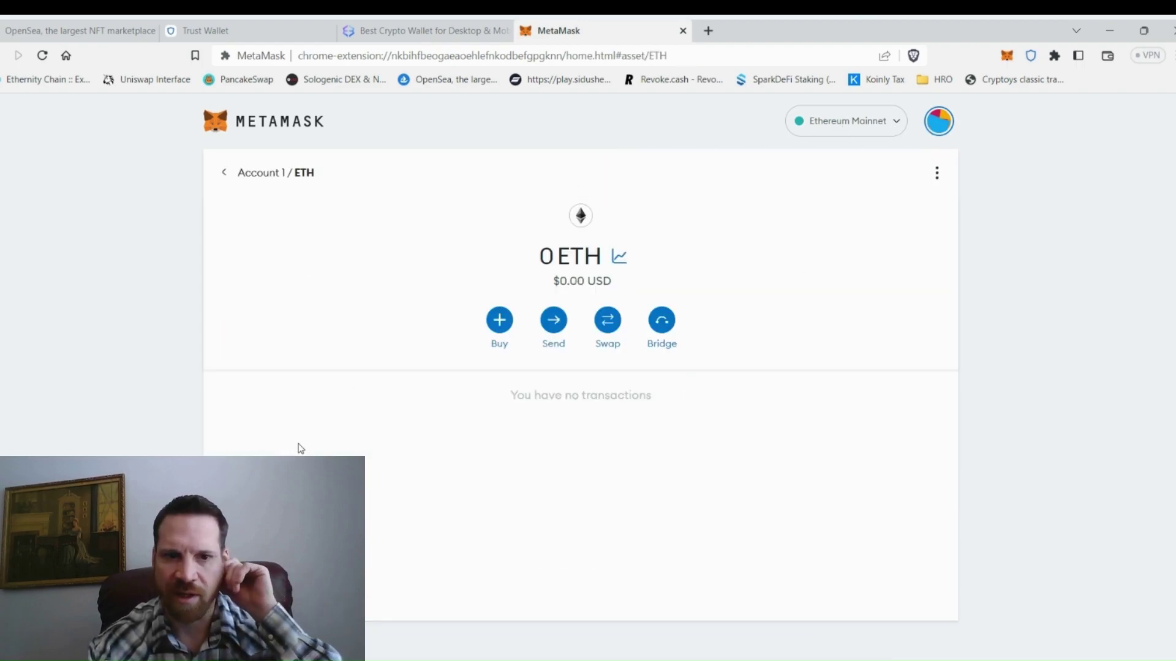
left_click(547, 330)
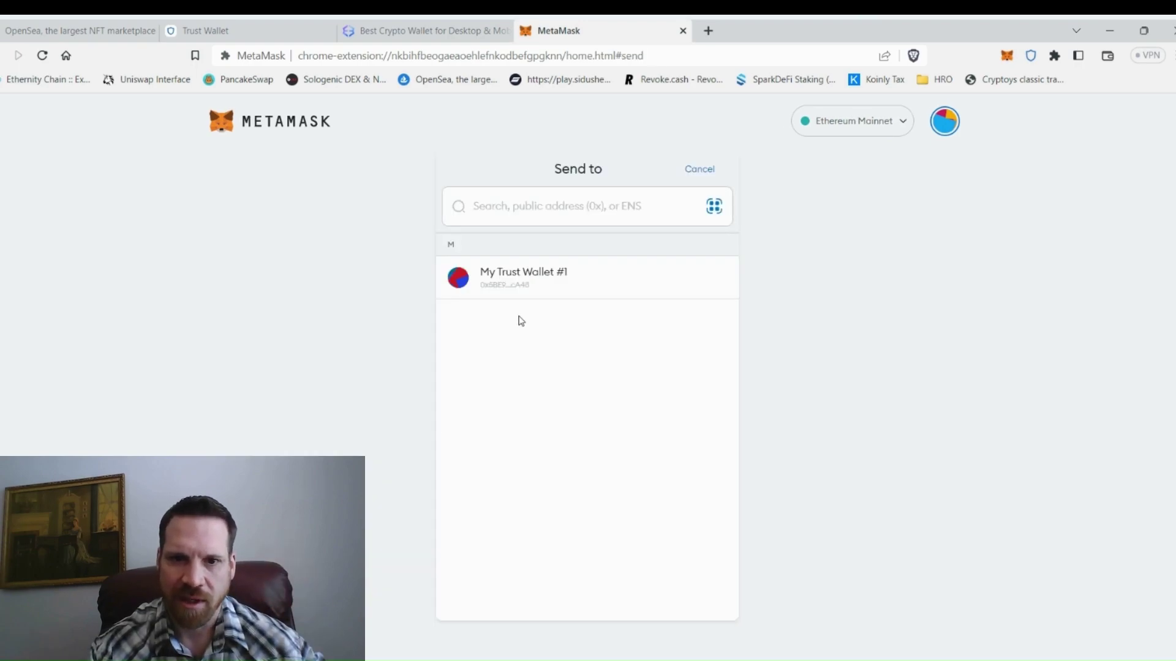
left_click(497, 280)
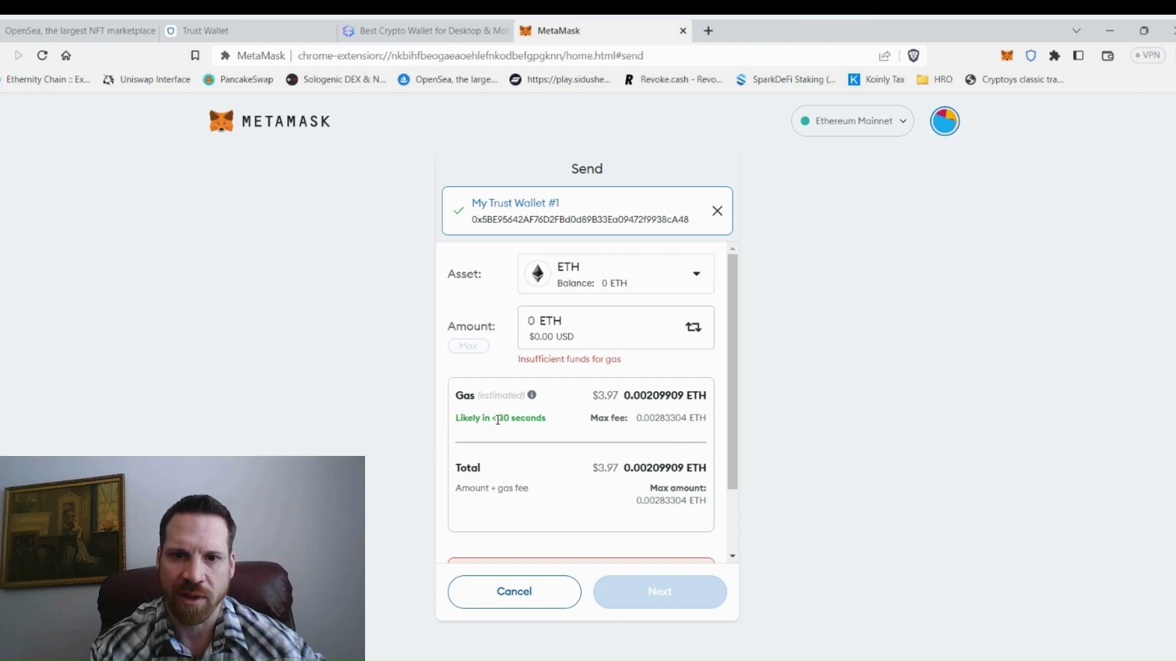
Step: Enter 1 as the amount to view the gas warning, then clear the chosen recipient
scroll(498, 420, "down", 2)
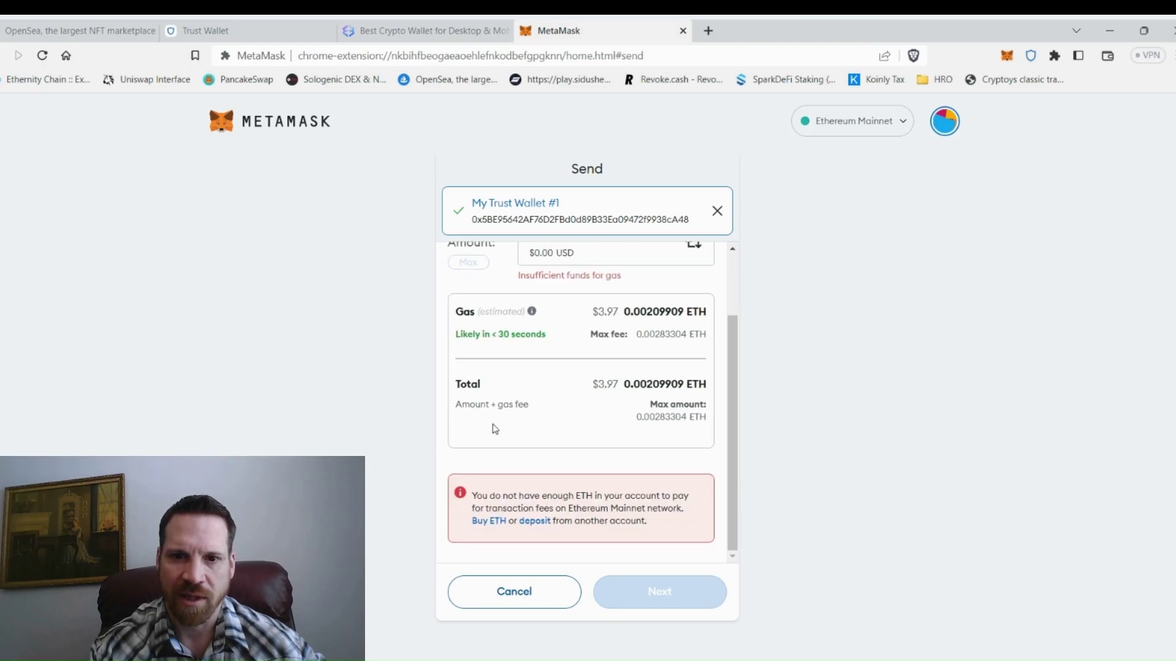
scroll(495, 428, "up", 2)
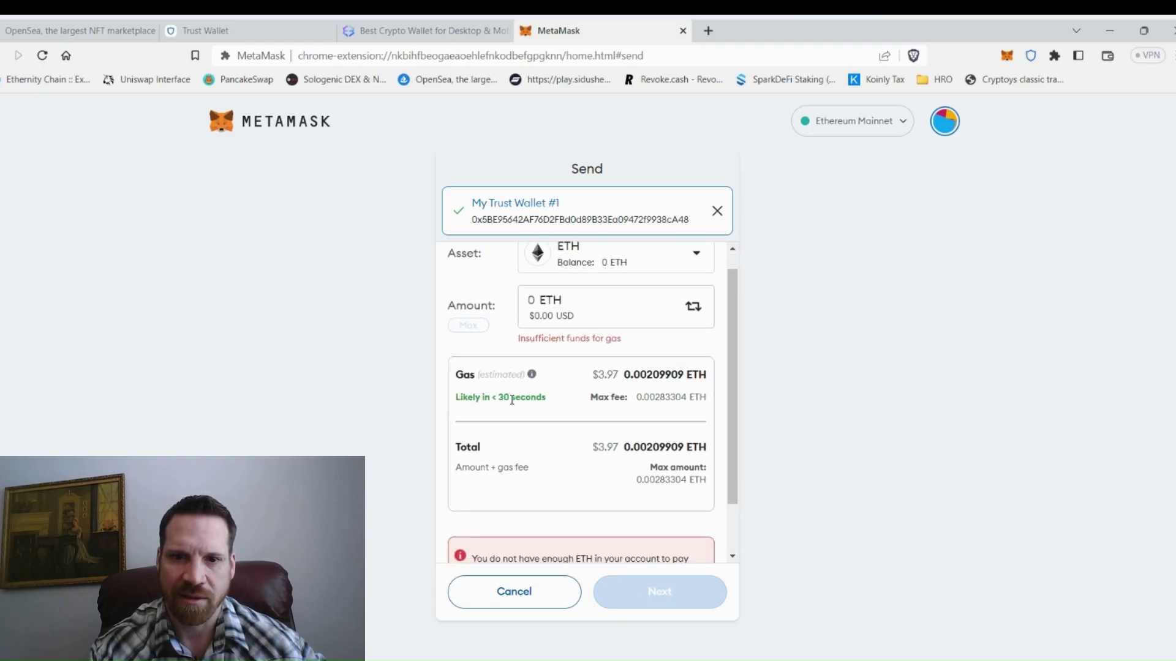
scroll(512, 399, "down", 2)
scroll(604, 398, "up", 2)
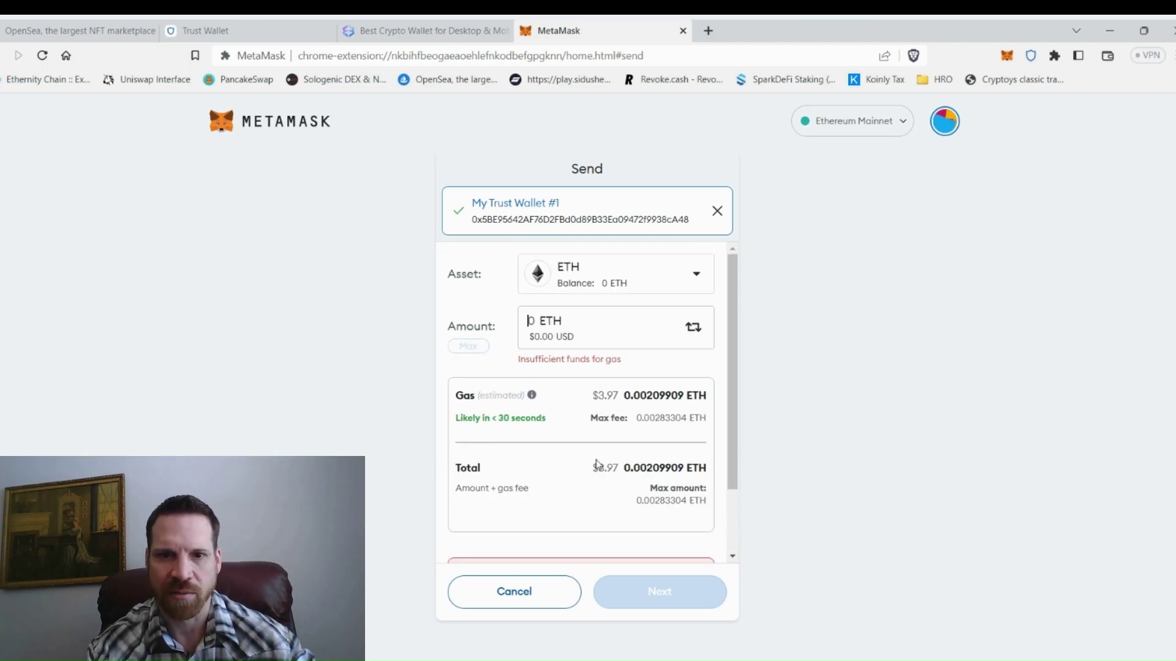
scroll(597, 456, "down", 2)
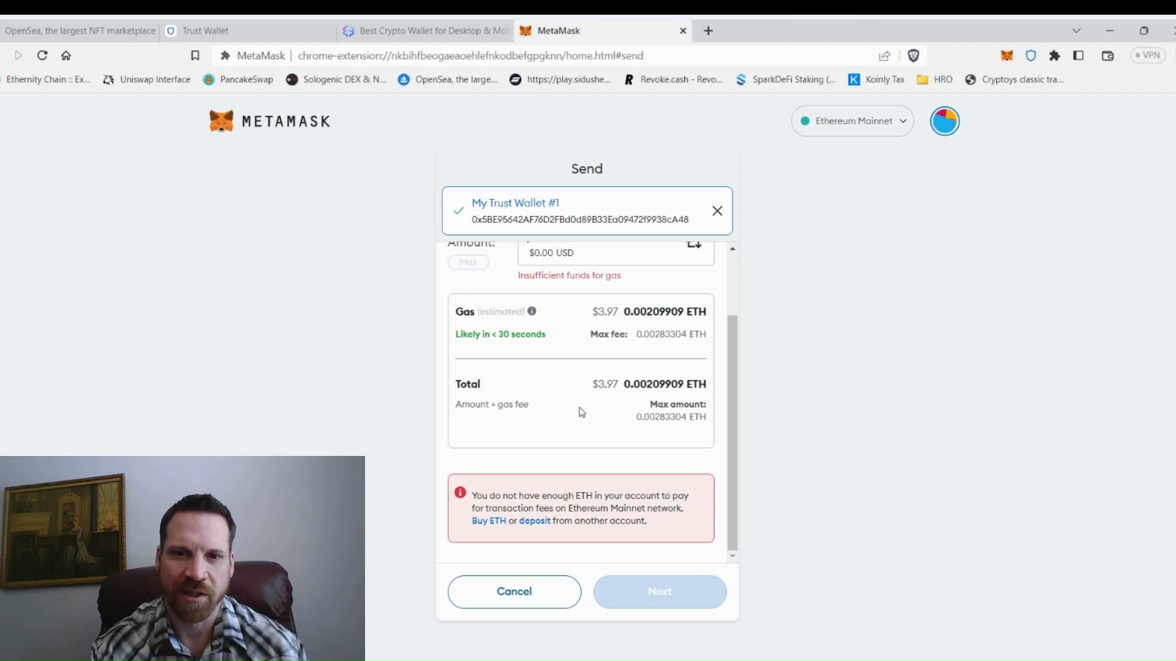
scroll(583, 412, "up", 2)
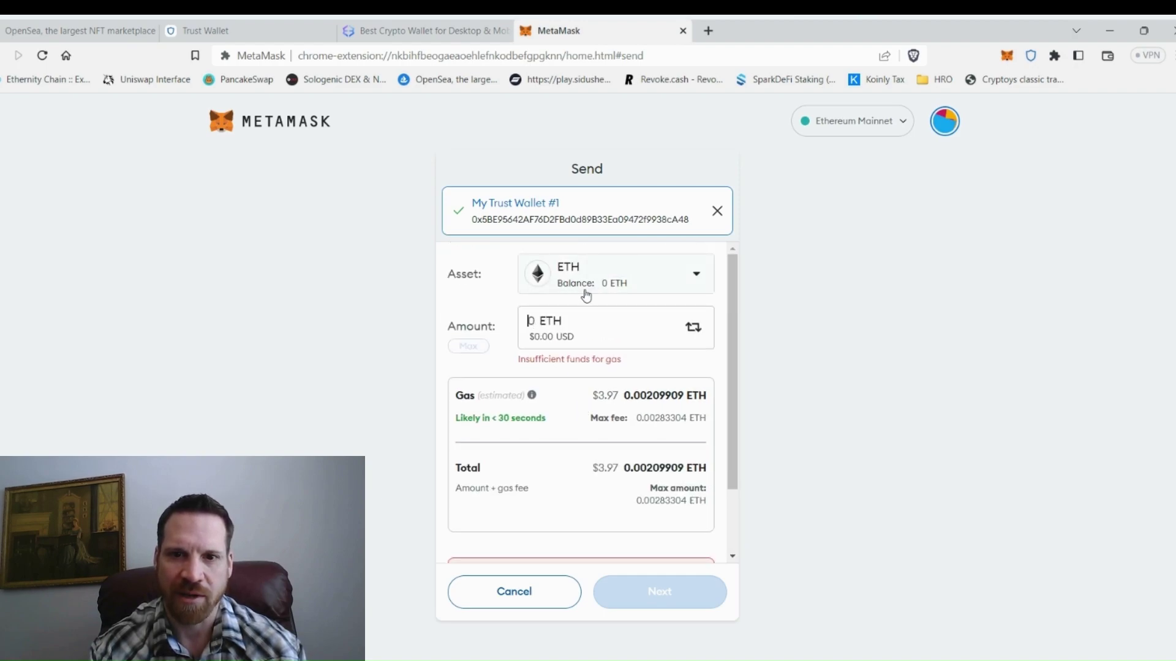
scroll(600, 417, "down", 2)
scroll(590, 422, "up", 2)
type("1")
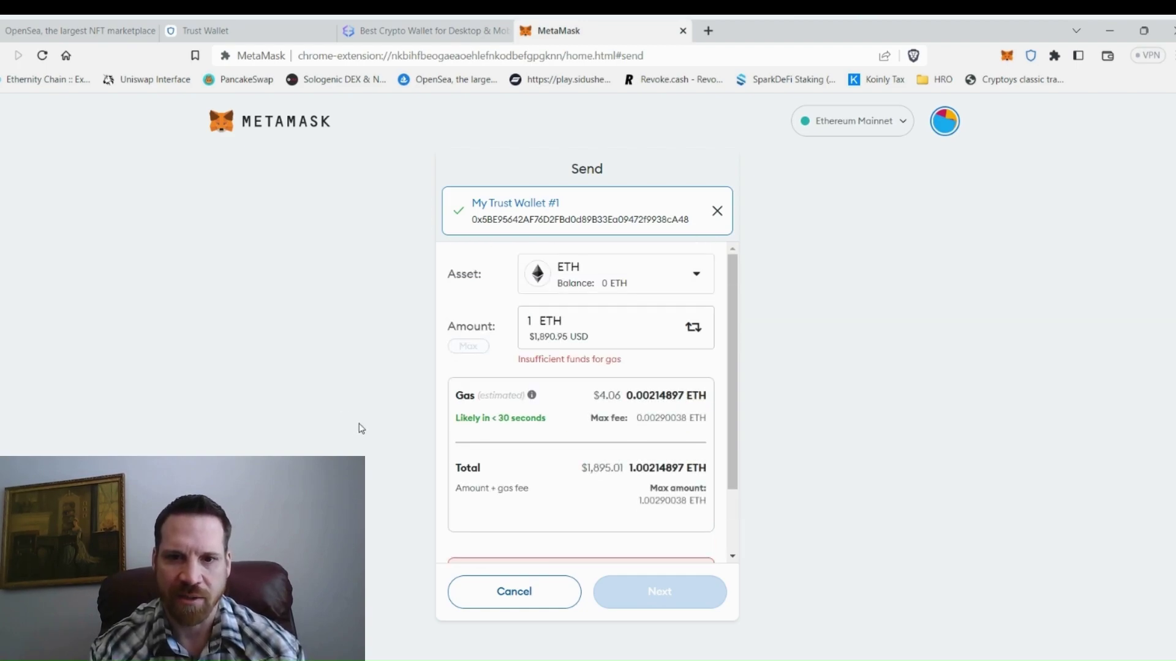
scroll(686, 482, "down", 2)
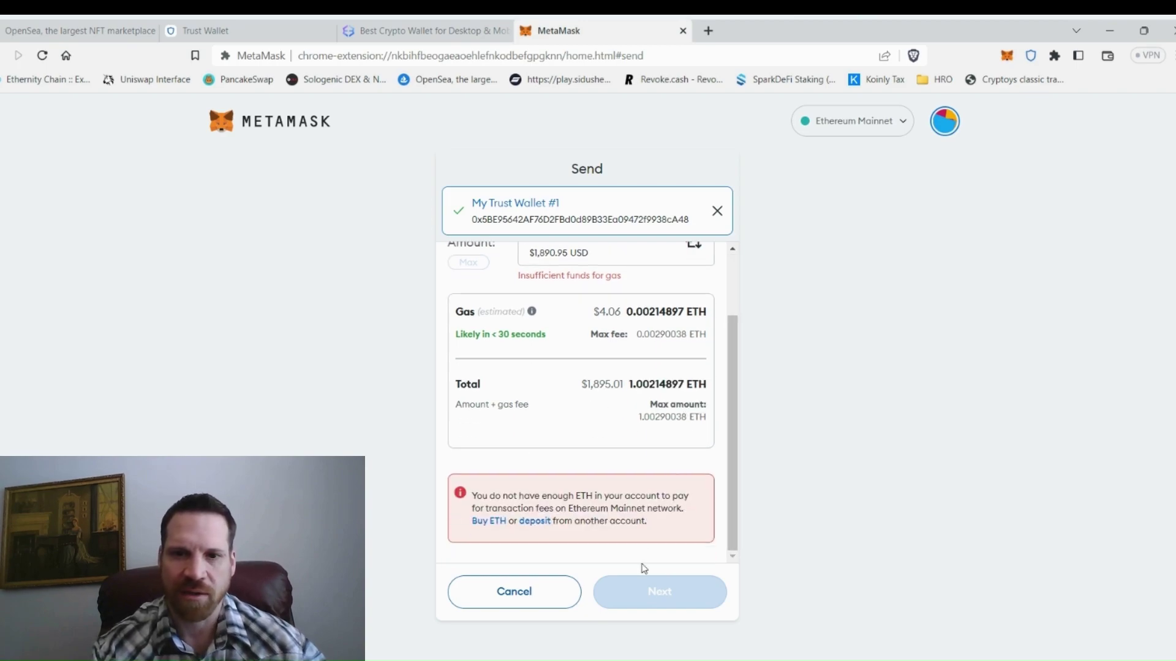
left_click(714, 212)
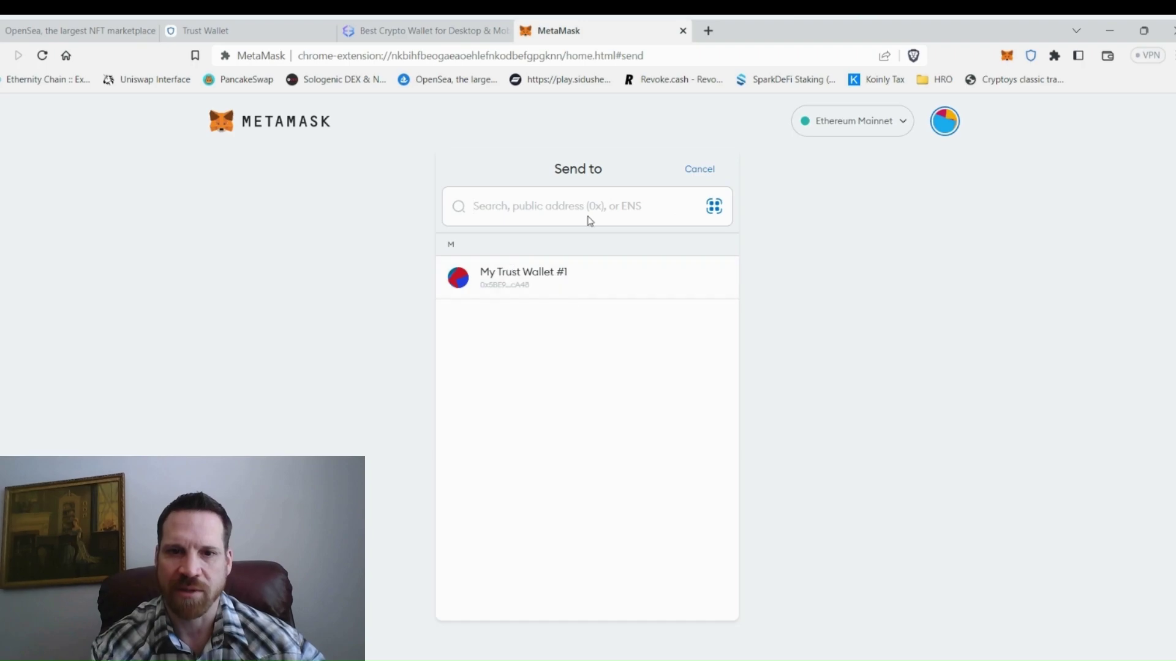
Step: Close the MetaMask tab and look at Trust Wallet's Manage Tokens page
left_click(684, 31)
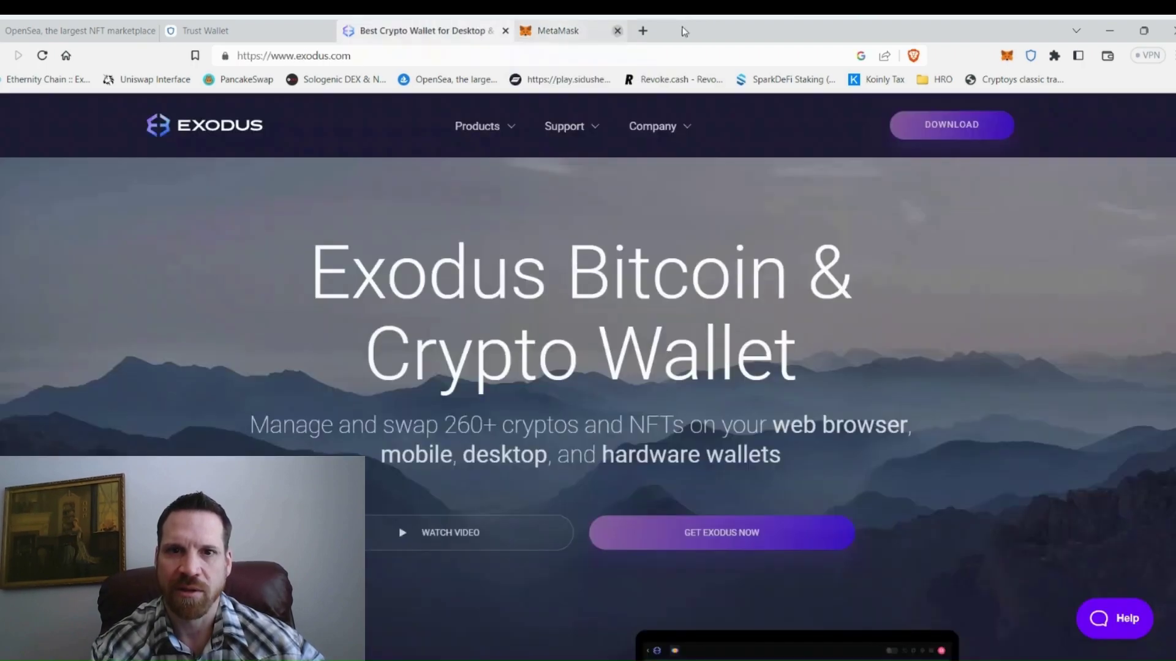
left_click(249, 27)
left_click(378, 223)
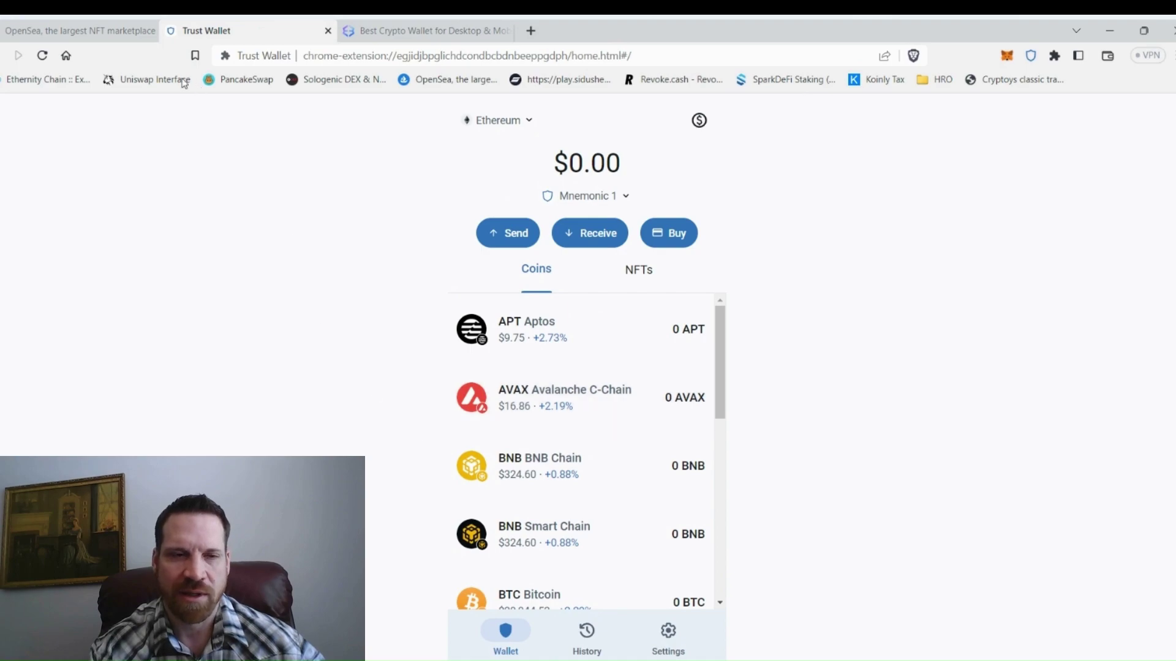
left_click(89, 32)
left_click(181, 32)
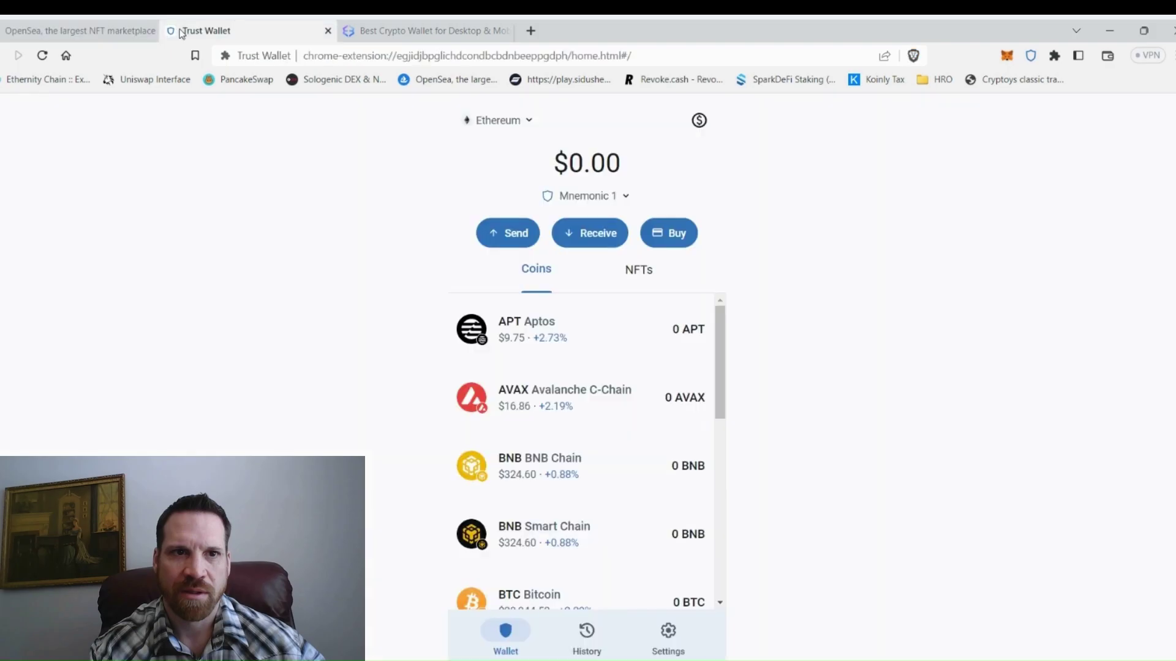
left_click(698, 119)
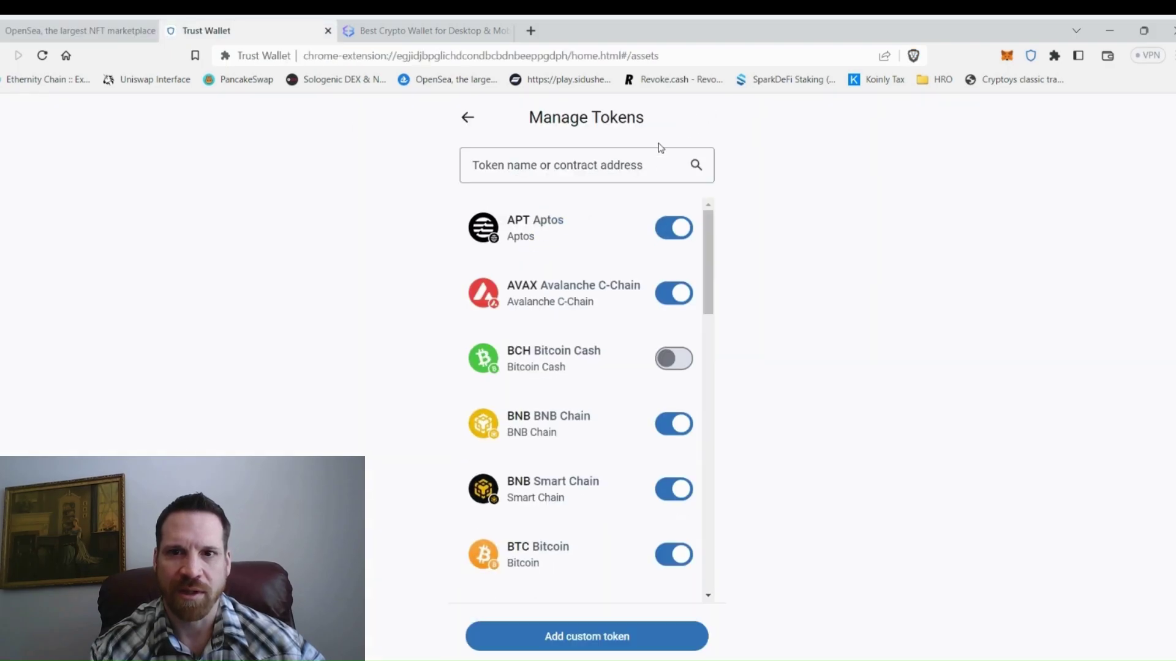
left_click(468, 120)
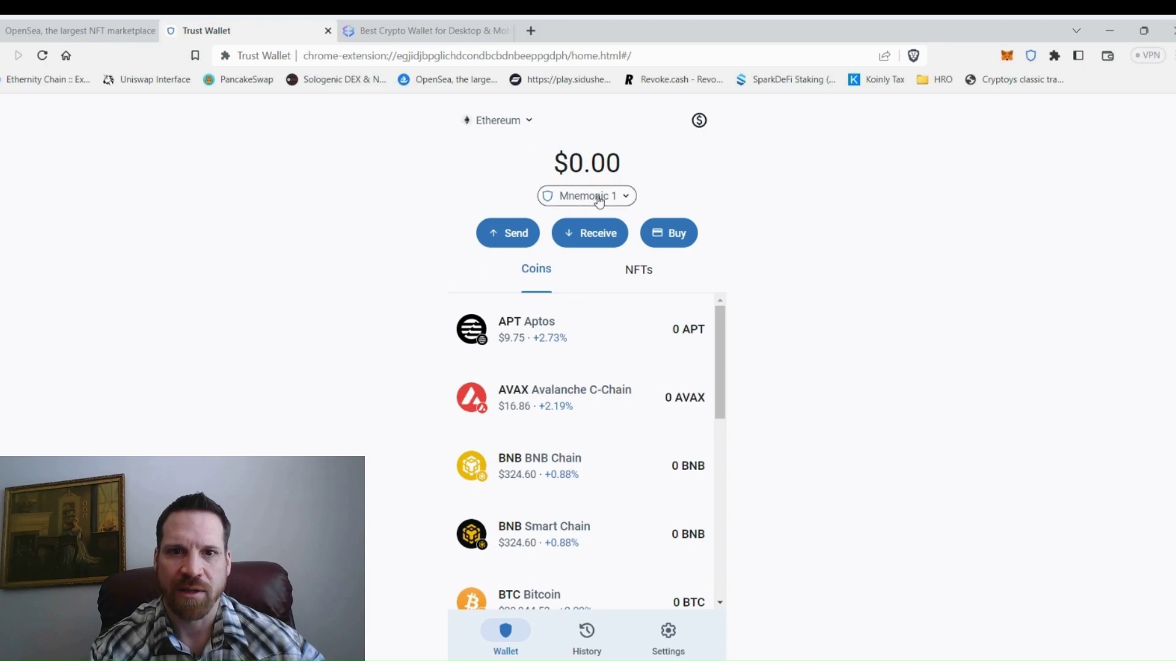
Step: Browse the wallet list and the Buy page, then return to the $0.00 Trust Wallet home
left_click(597, 198)
left_click(344, 286)
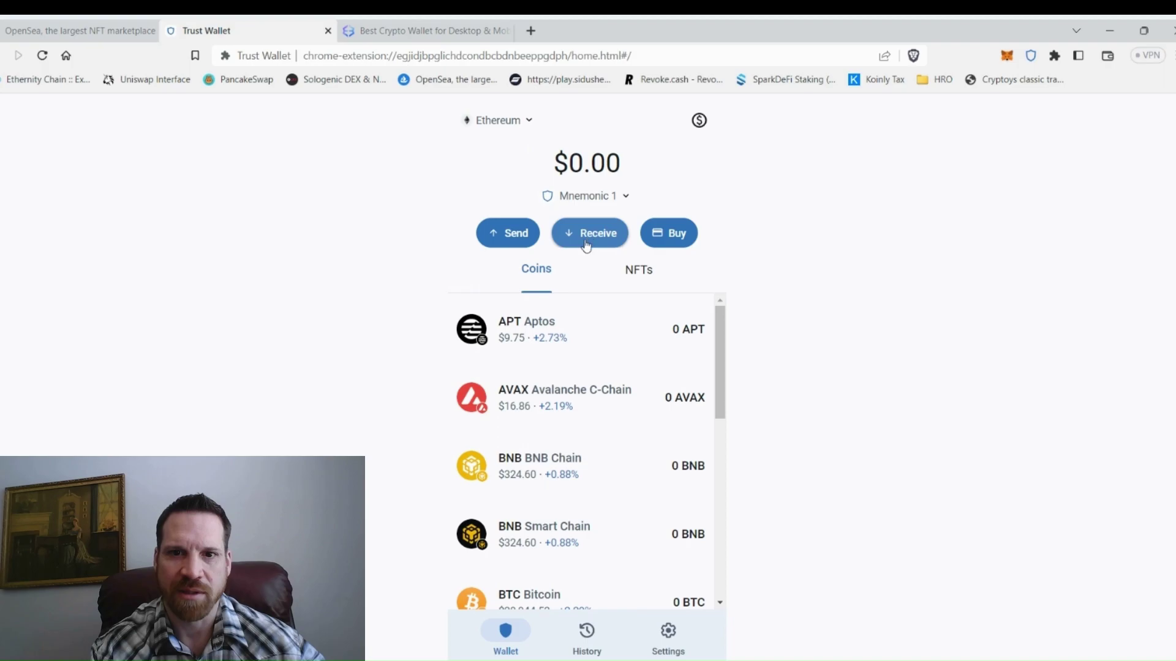
left_click(667, 235)
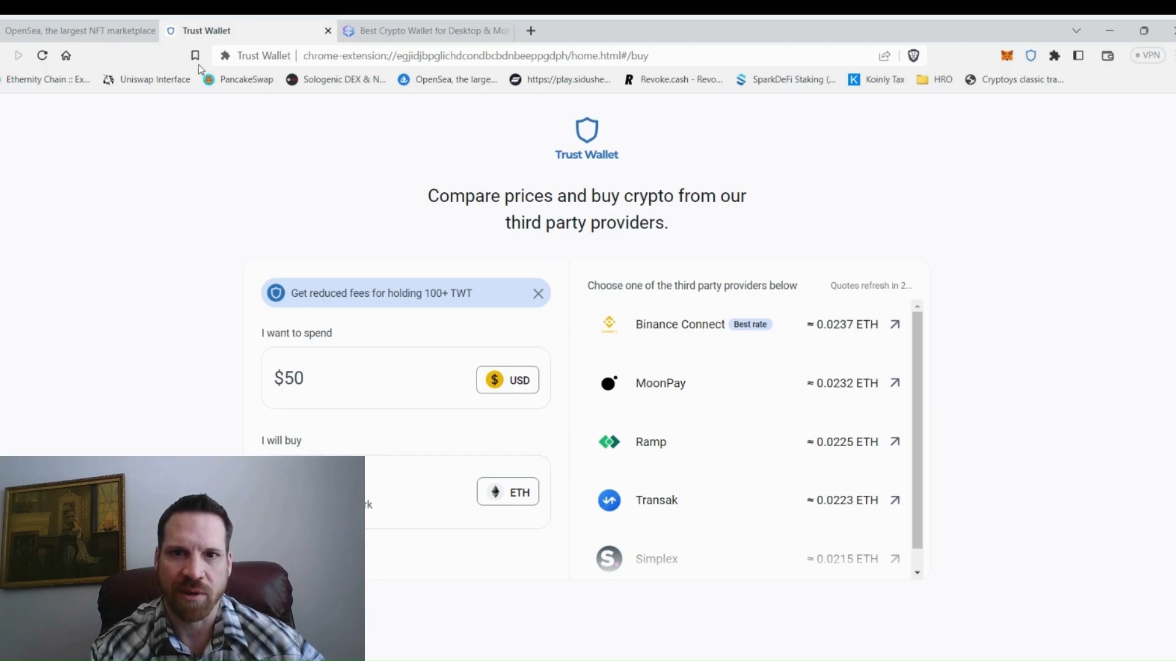
left_click(5, 56)
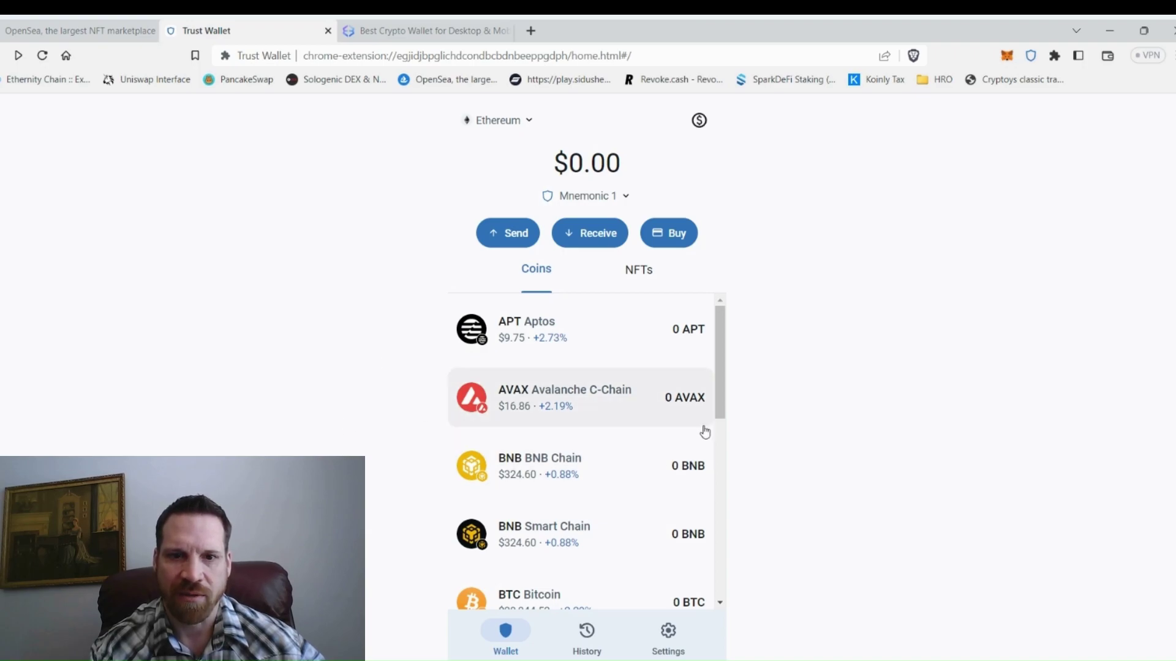
left_click_drag(725, 393, 727, 197)
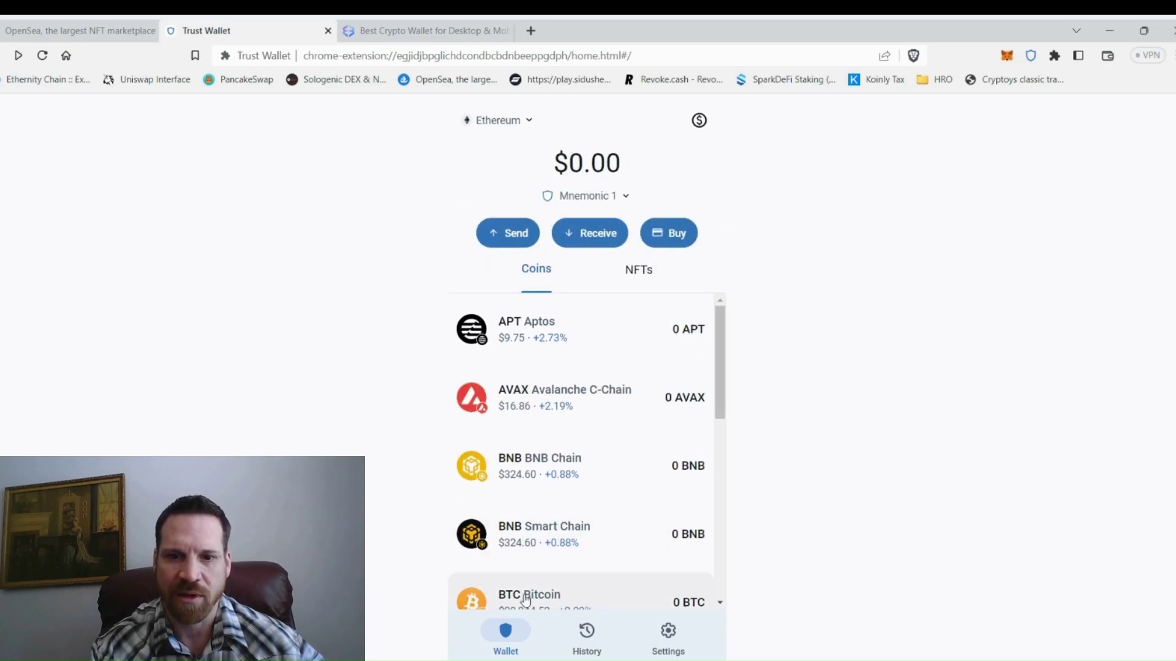
scroll(526, 490, "down", 1)
scroll(477, 441, "up", 1)
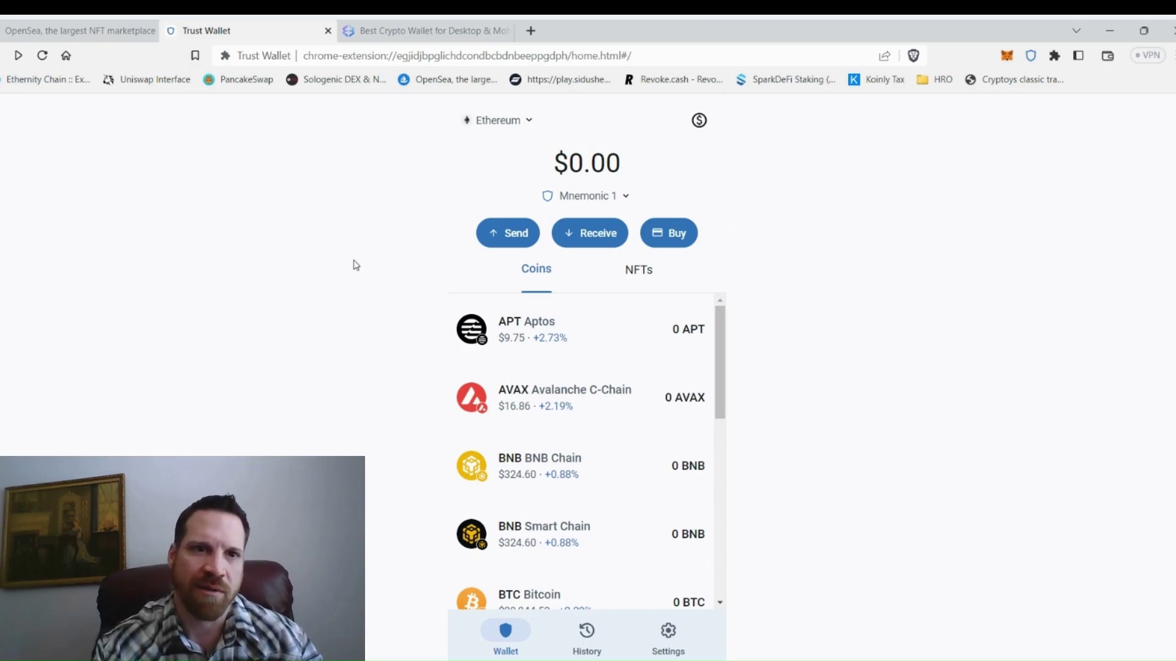
Step: Close the Trust Wallet tab and go to the download page on exodus.com
left_click(327, 31)
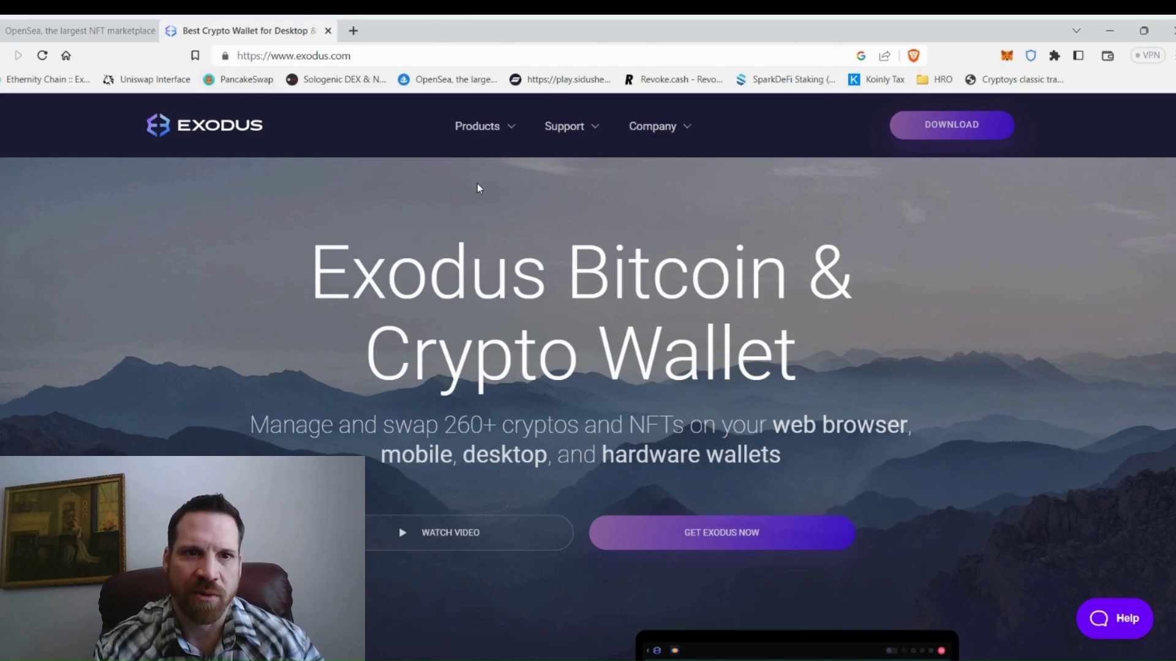
left_click(380, 55)
left_click(384, 188)
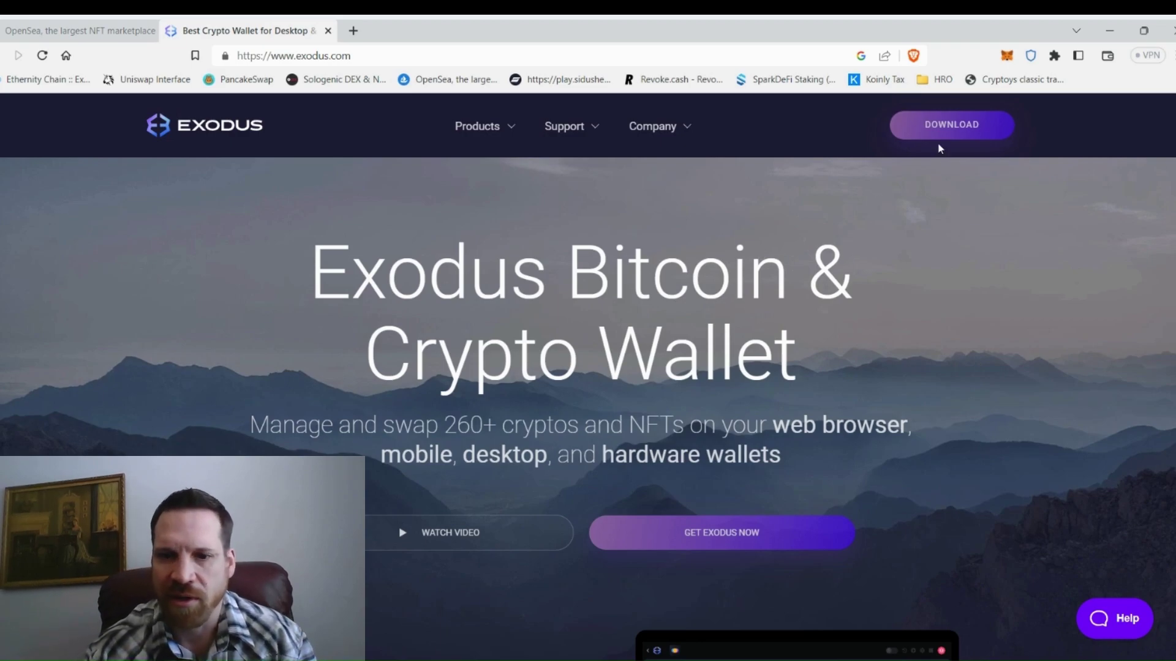
left_click(934, 125)
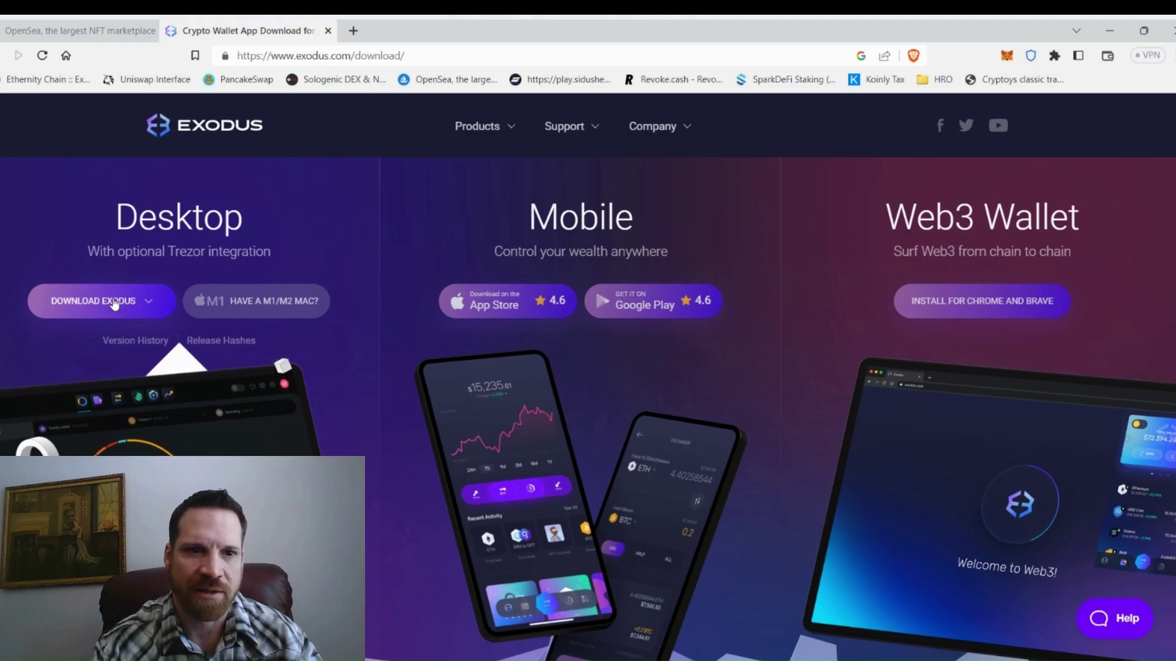
Step: Install the Exodus Web3 Wallet extension from its Chrome Web Store listing via Add to Brave
left_click(947, 303)
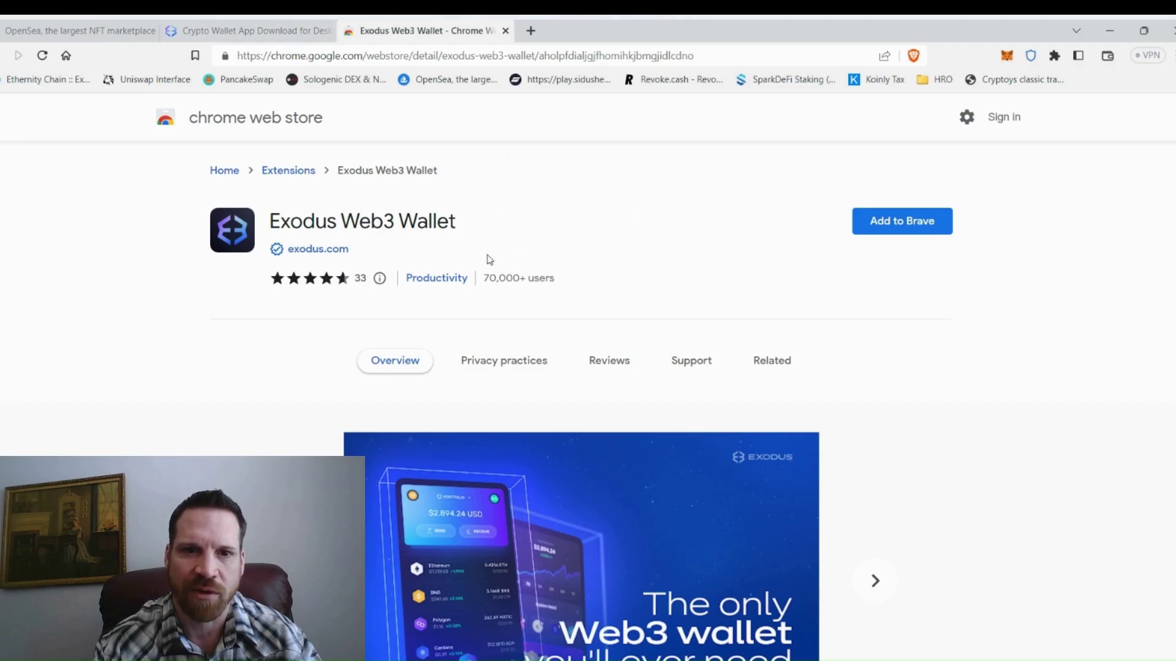
left_click(918, 222)
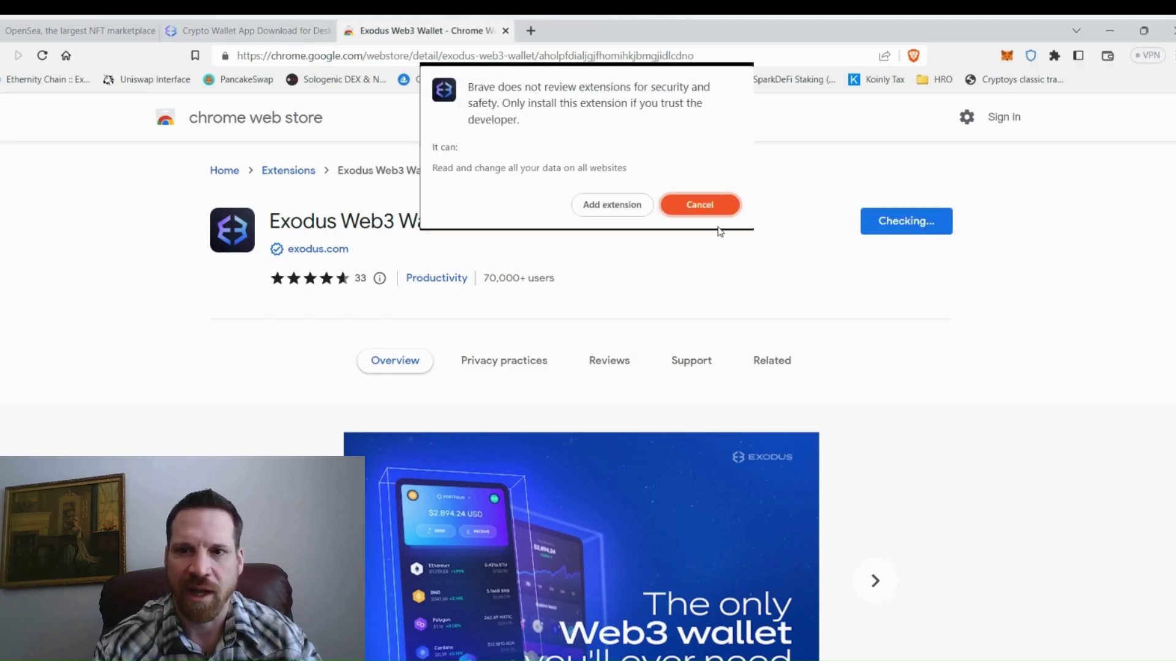
left_click(625, 210)
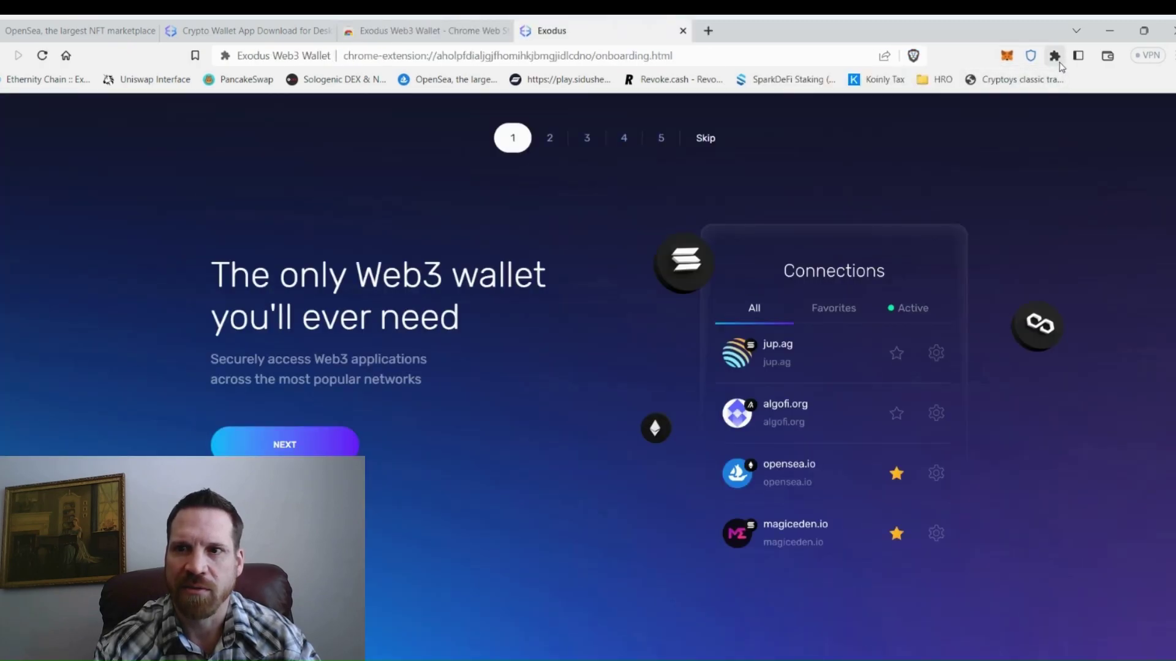
Step: Pin Exodus Web3 Wallet to the browser toolbar from the Extensions menu
left_click(1056, 57)
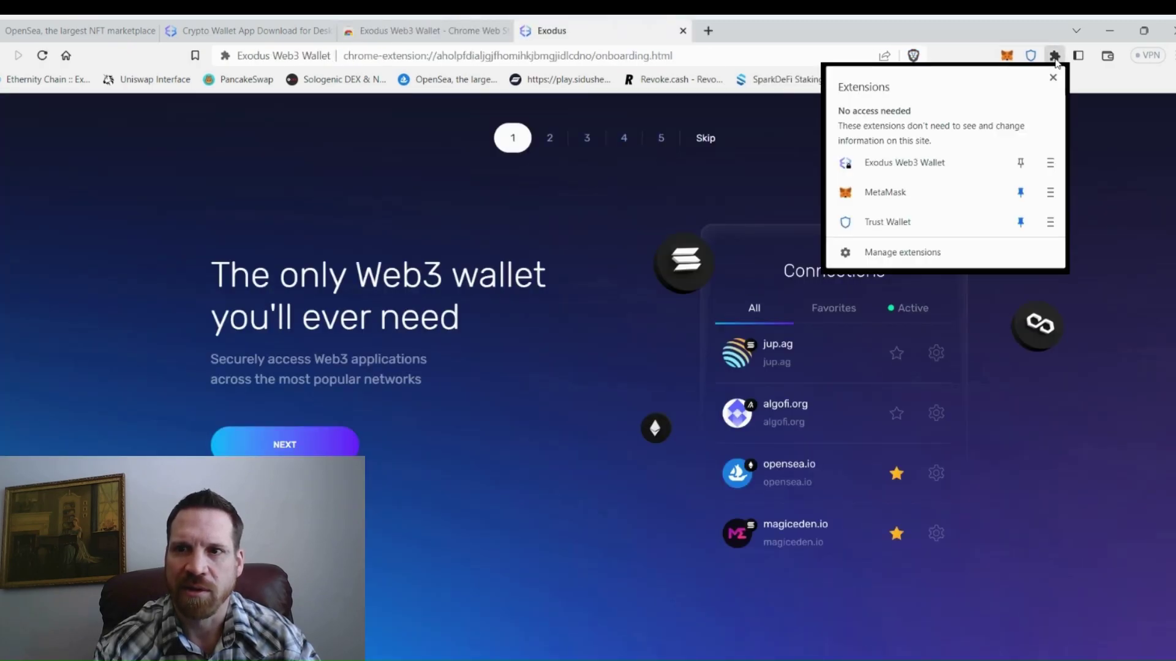
left_click(1022, 164)
left_click(1079, 261)
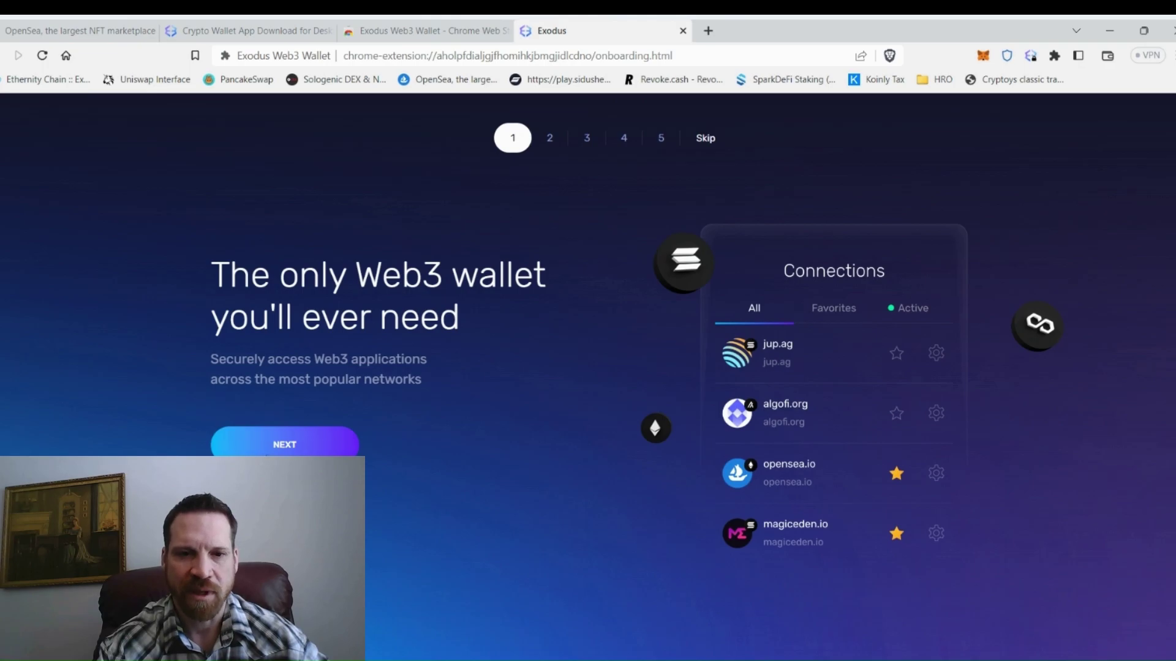
Step: Step through onboarding, skip the invite code, create a new wallet and accept the terms
left_click(279, 446)
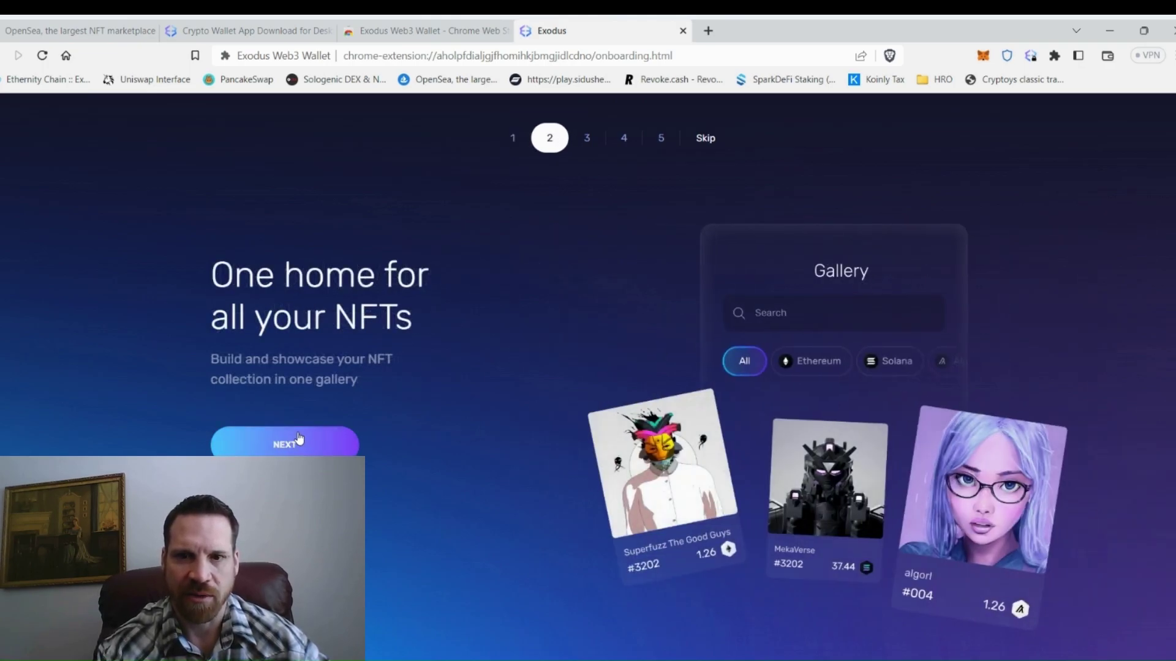
left_click(297, 442)
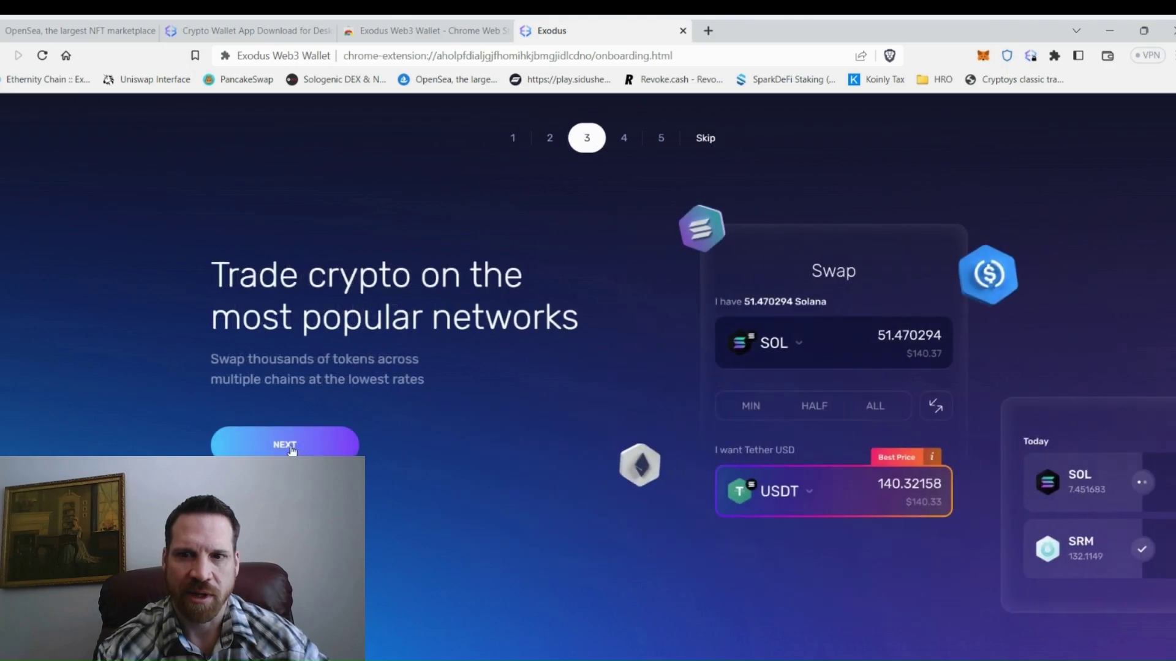
left_click(292, 450)
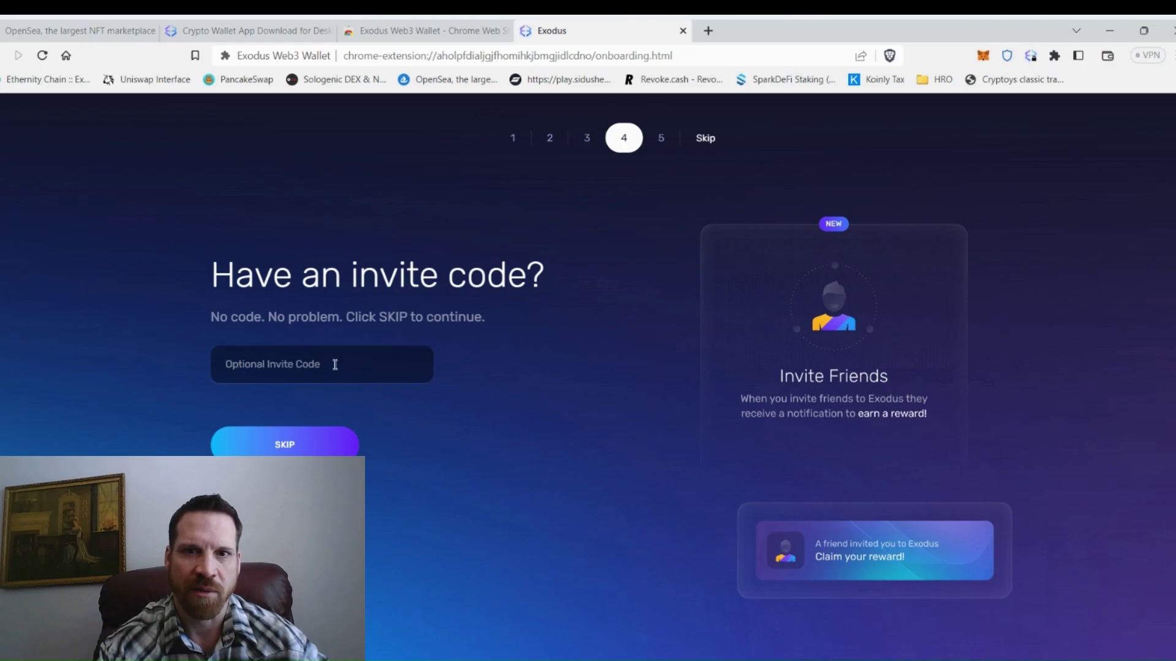
left_click(295, 446)
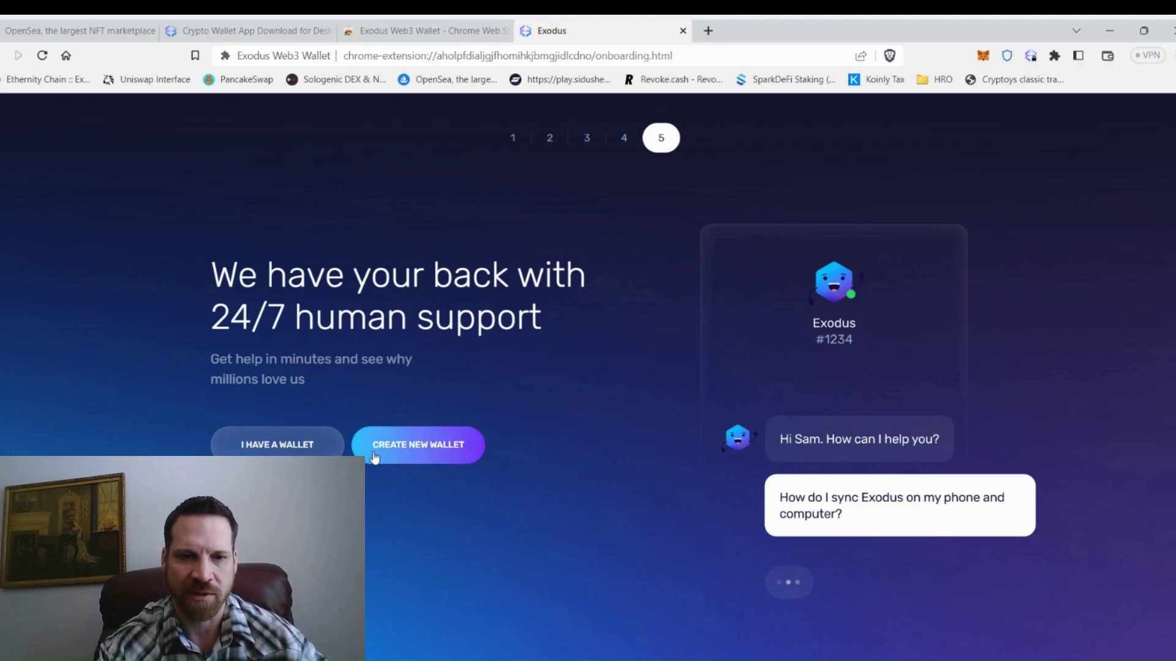
left_click(401, 449)
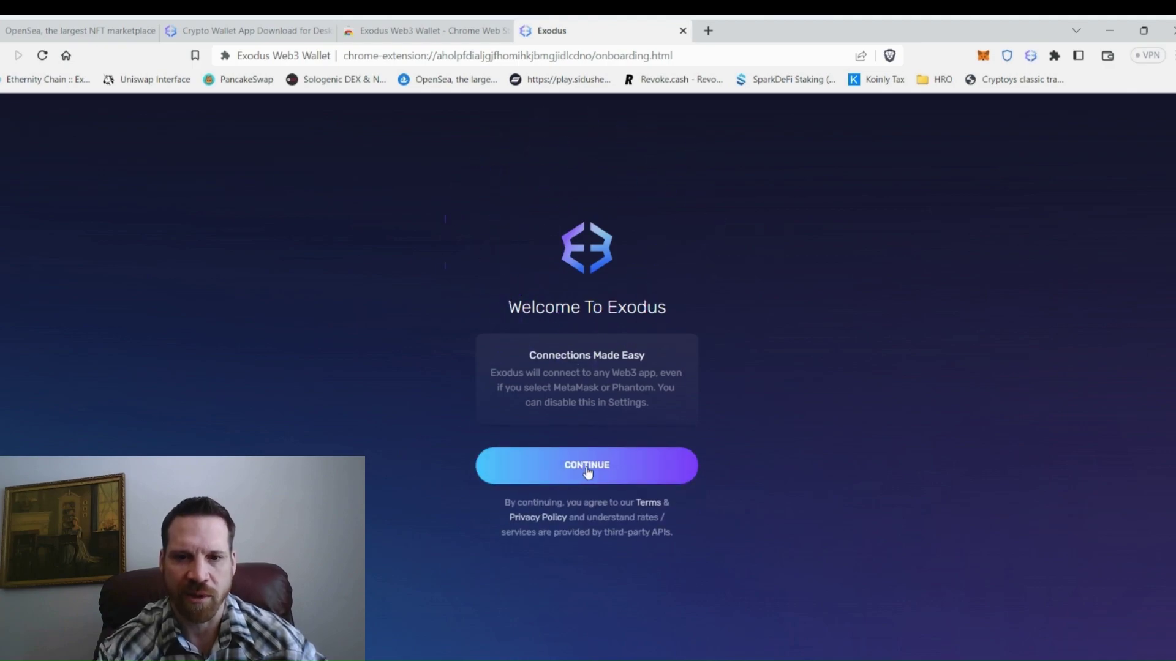
left_click(554, 474)
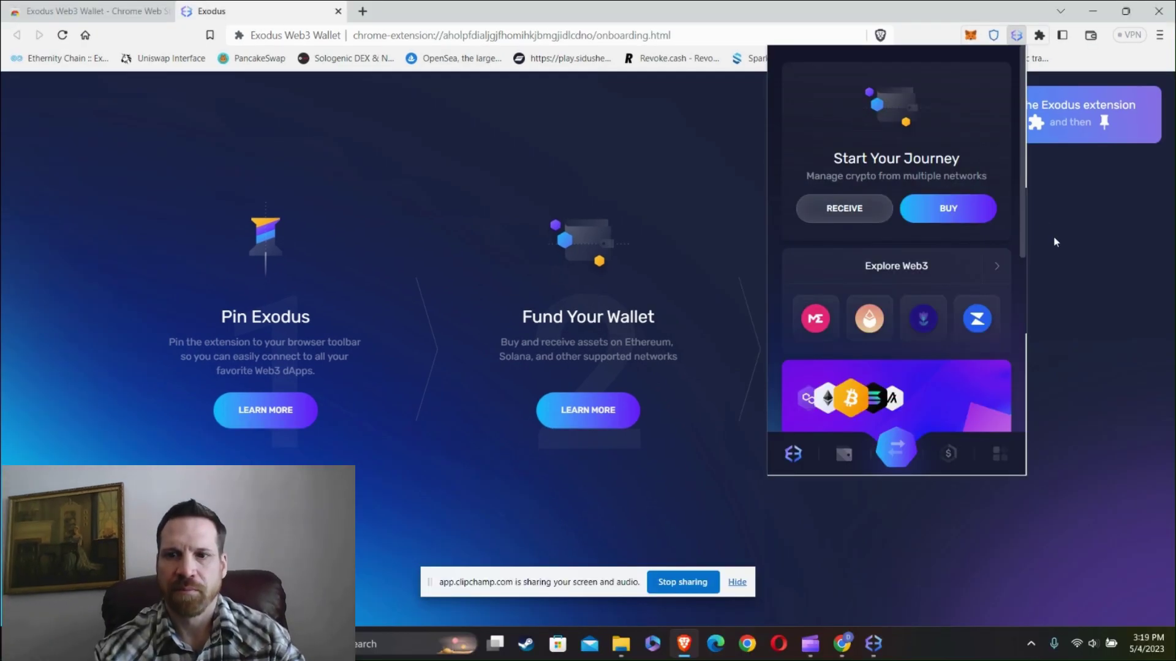
left_click(1001, 462)
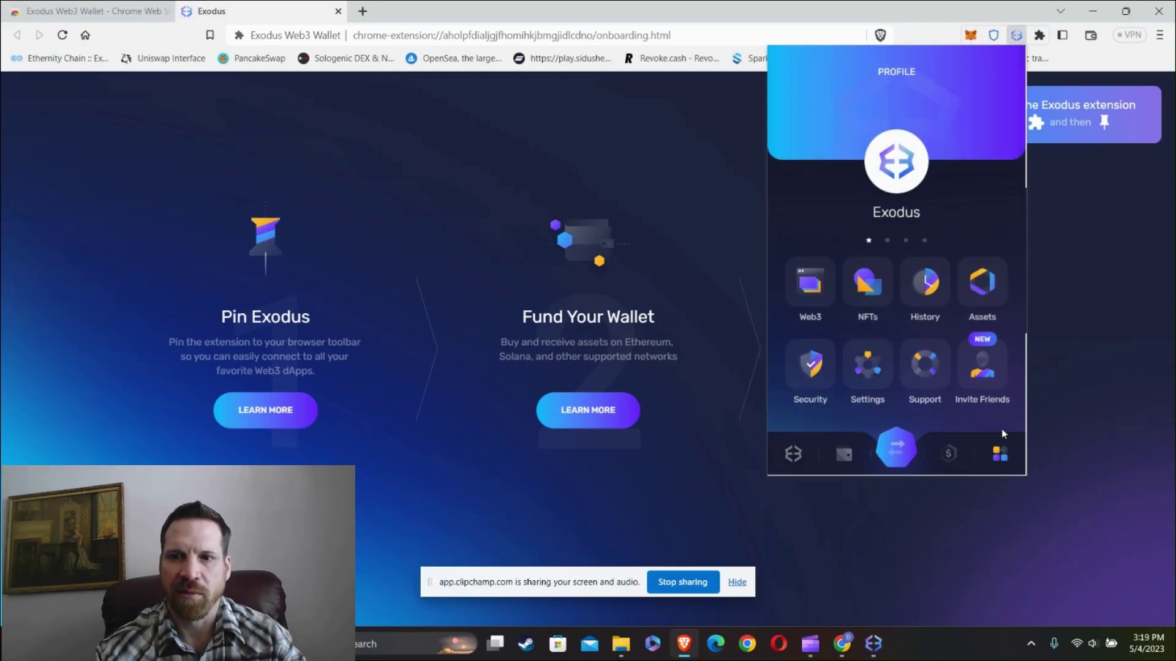
left_click(814, 372)
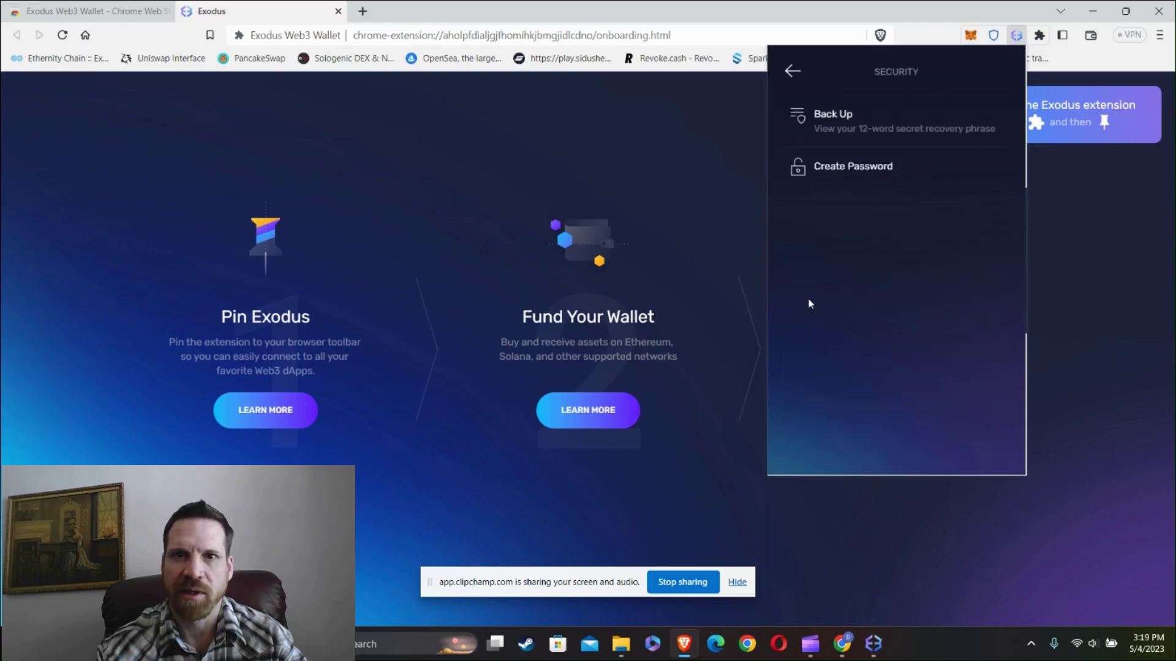
left_click(875, 130)
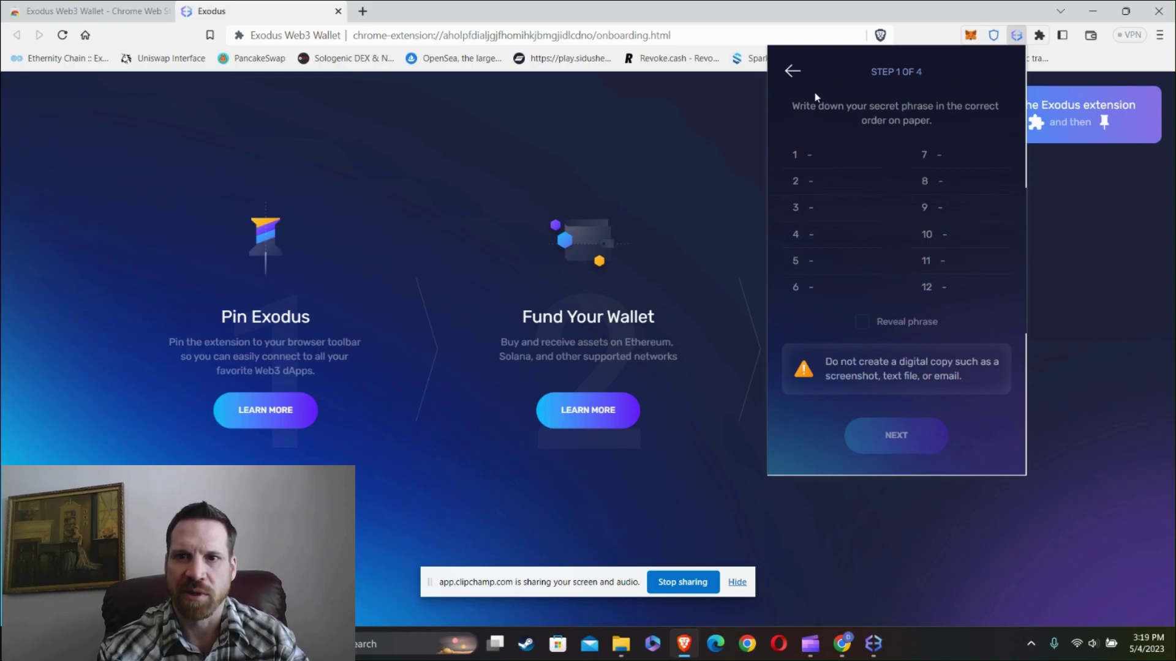
left_click(796, 74)
left_click(830, 163)
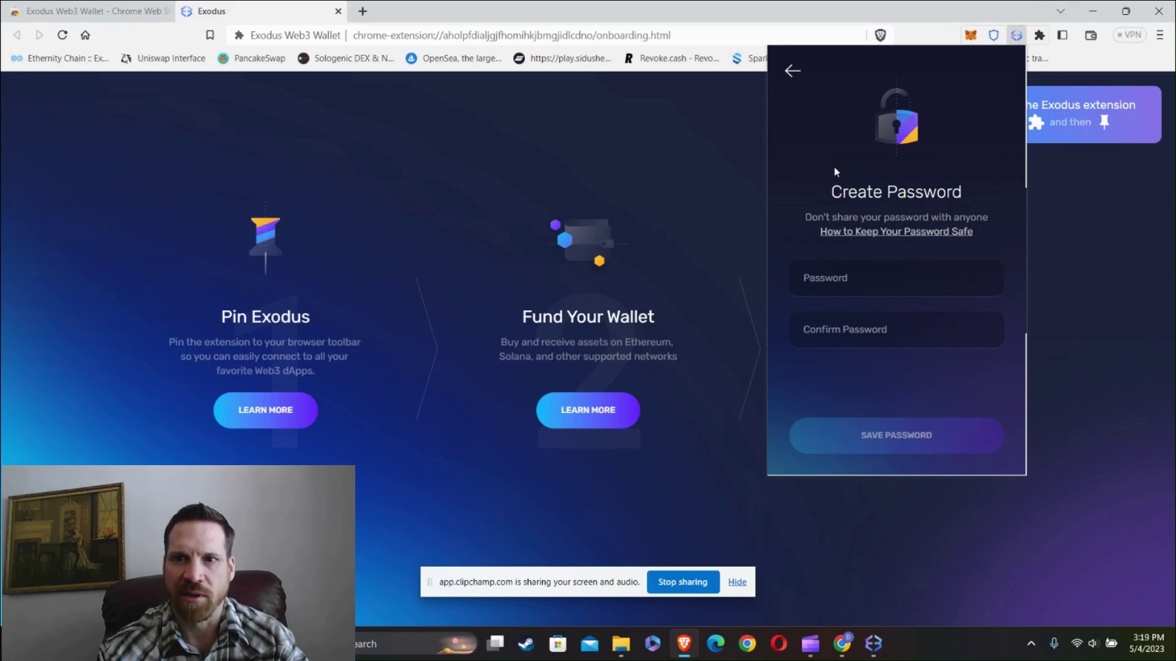
left_click(801, 80)
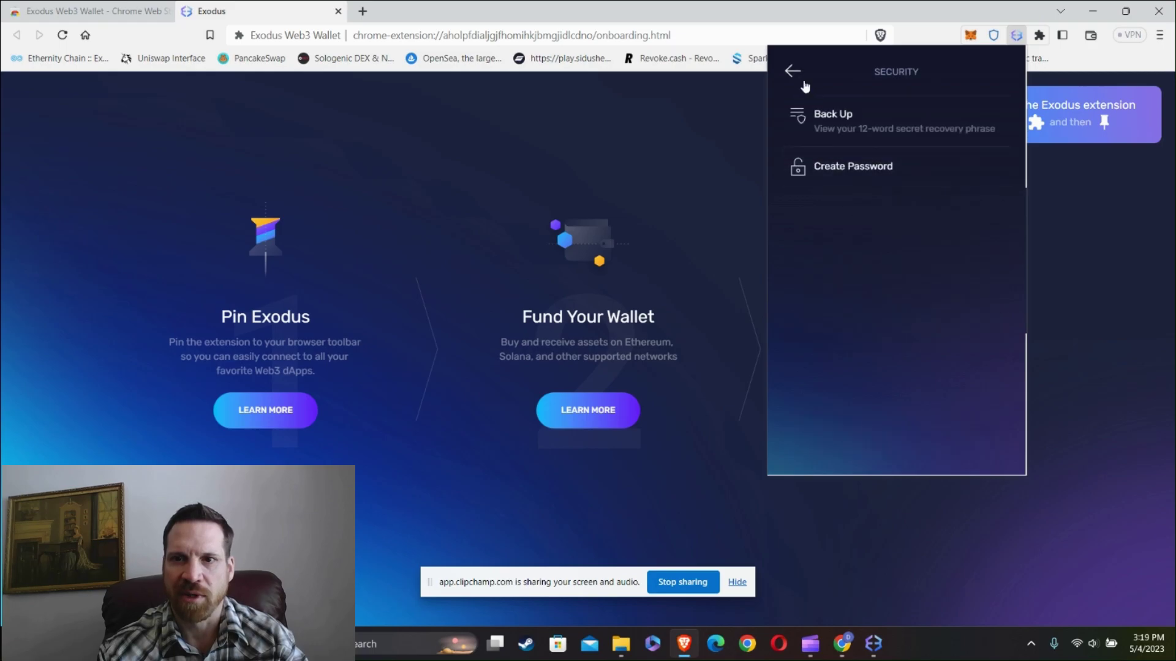
left_click(791, 72)
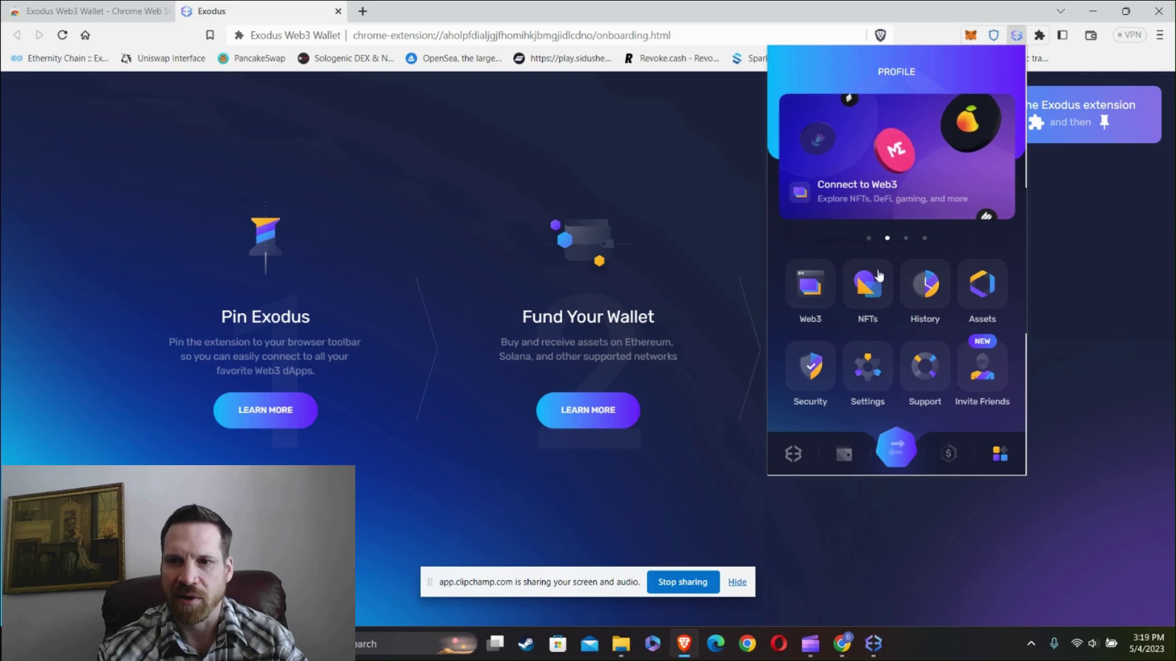
left_click(794, 453)
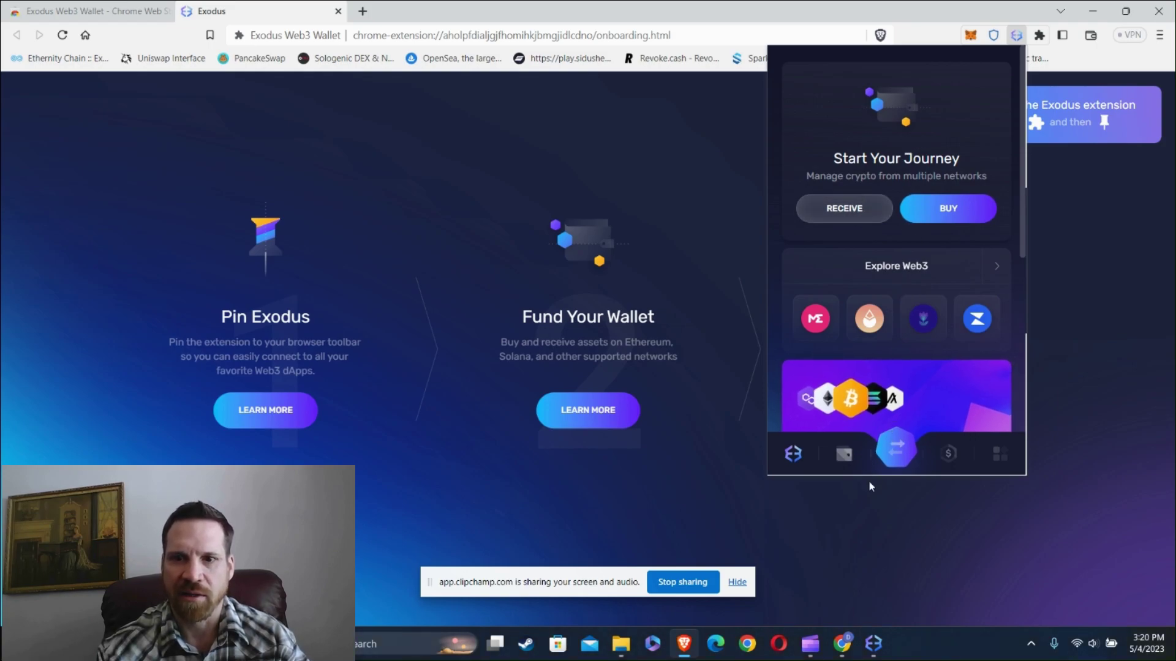
Step: From the portfolio, choose Receive and select BTC to show the Bitcoin address and QR code
left_click(844, 454)
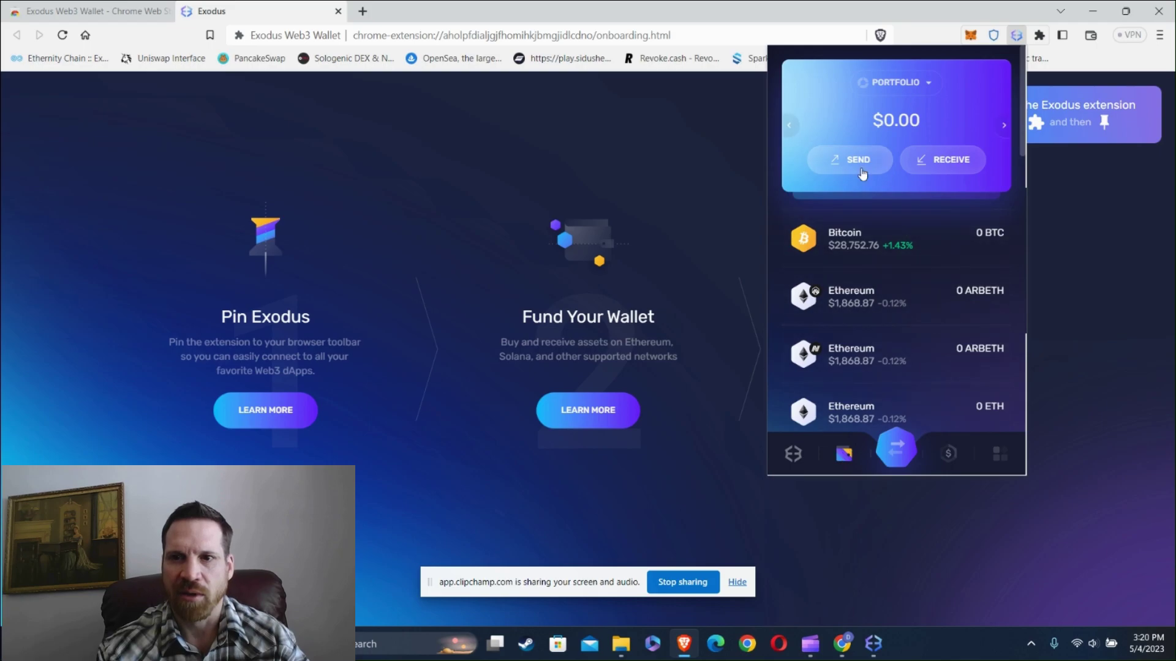
left_click(948, 161)
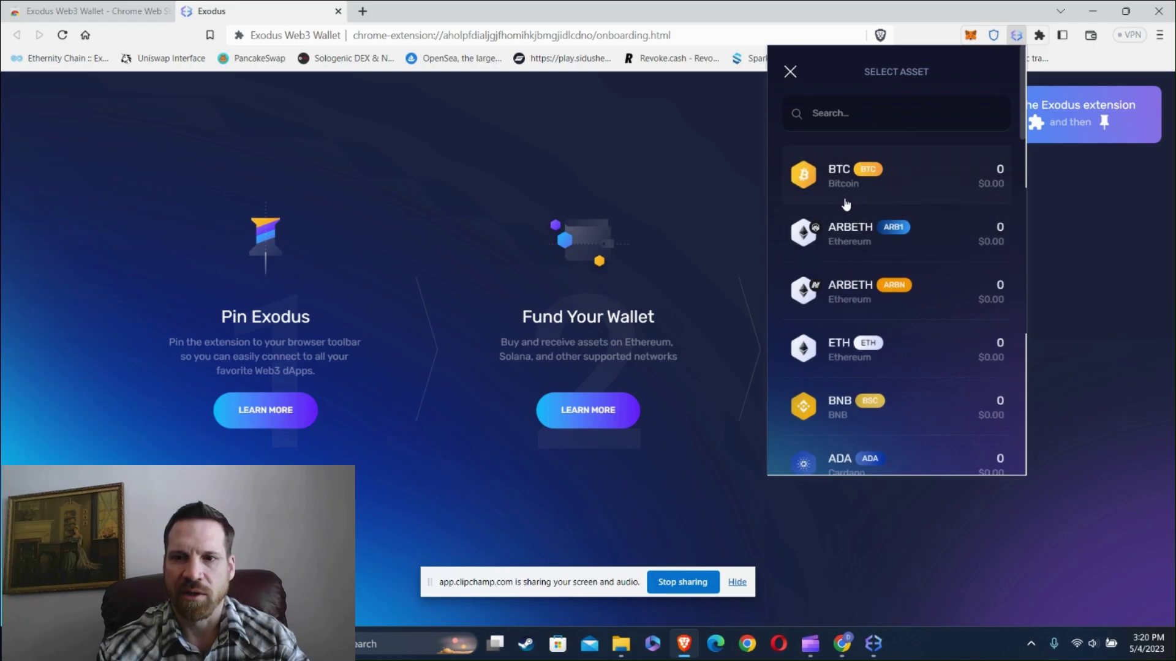
left_click(850, 176)
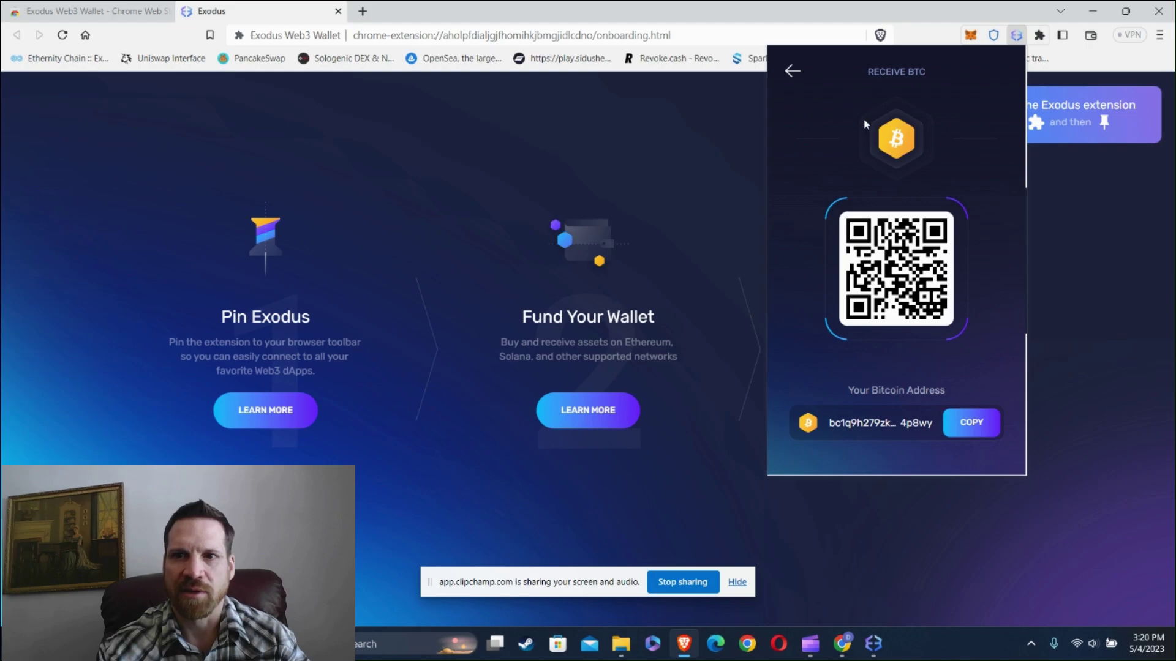
Step: Leave the BTC receive screen and inspect the ARBETH asset details, returning to the asset list
left_click(792, 71)
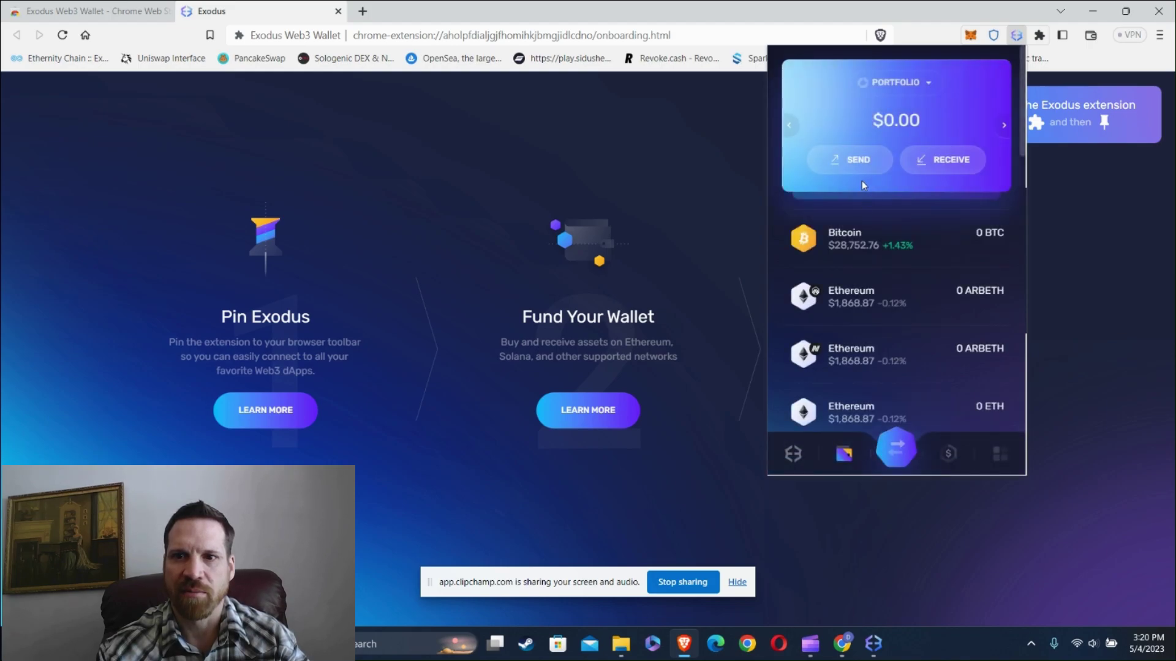
left_click(855, 311)
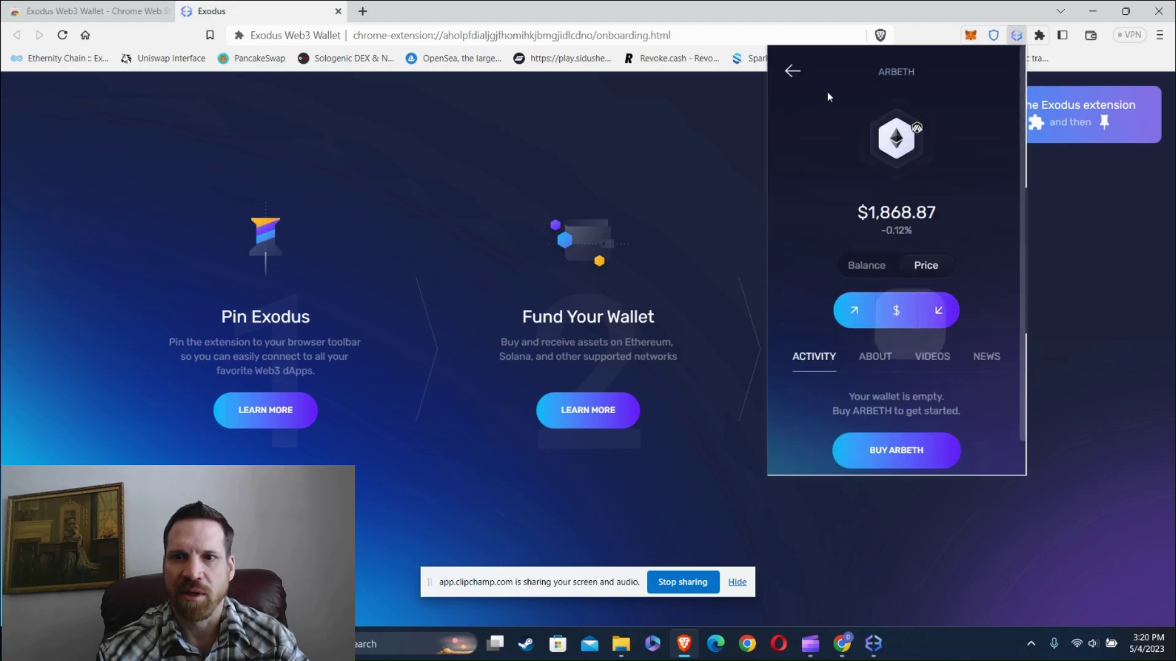
left_click(792, 72)
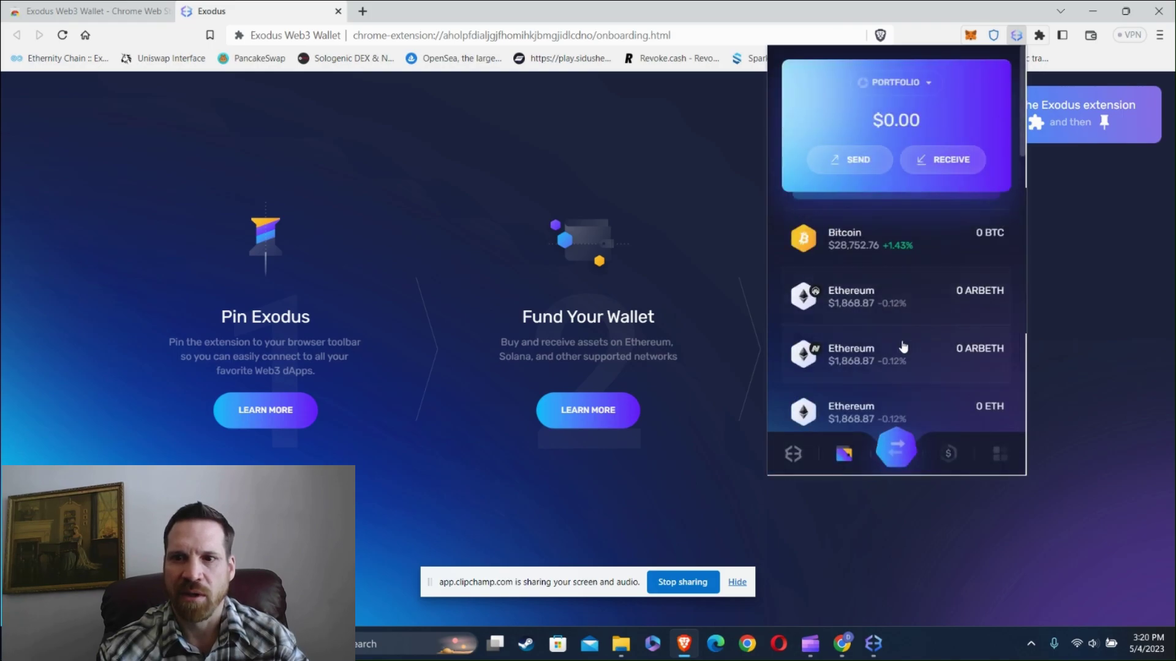
scroll(921, 345, "down", 1)
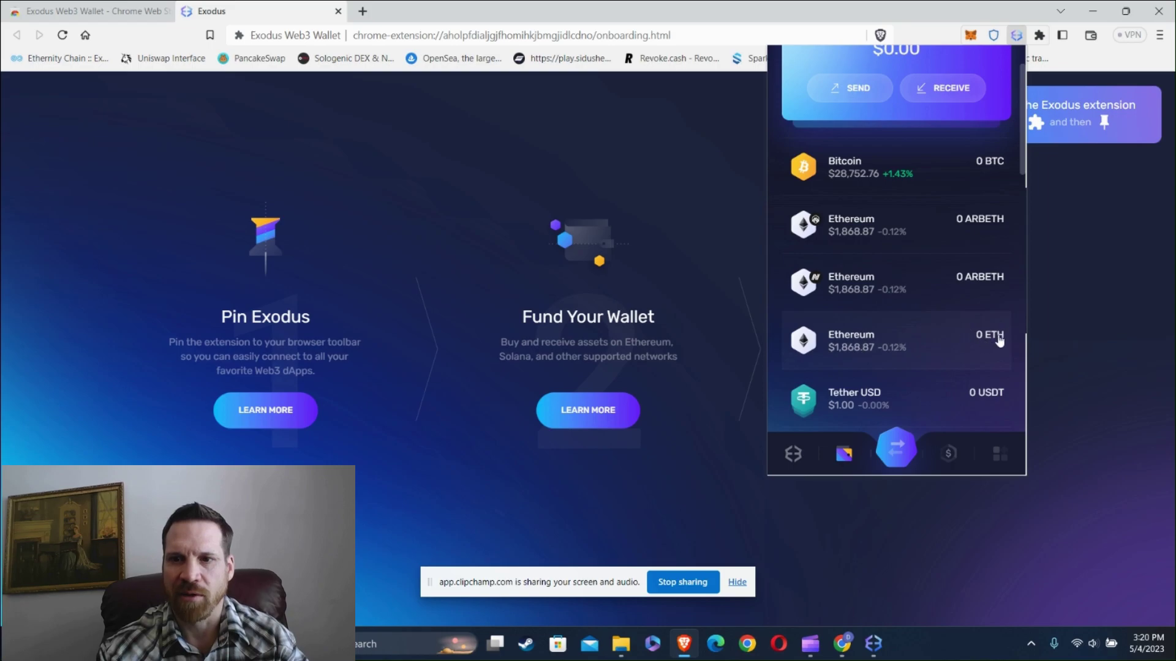
right_click(987, 216)
mouse_move(992, 228)
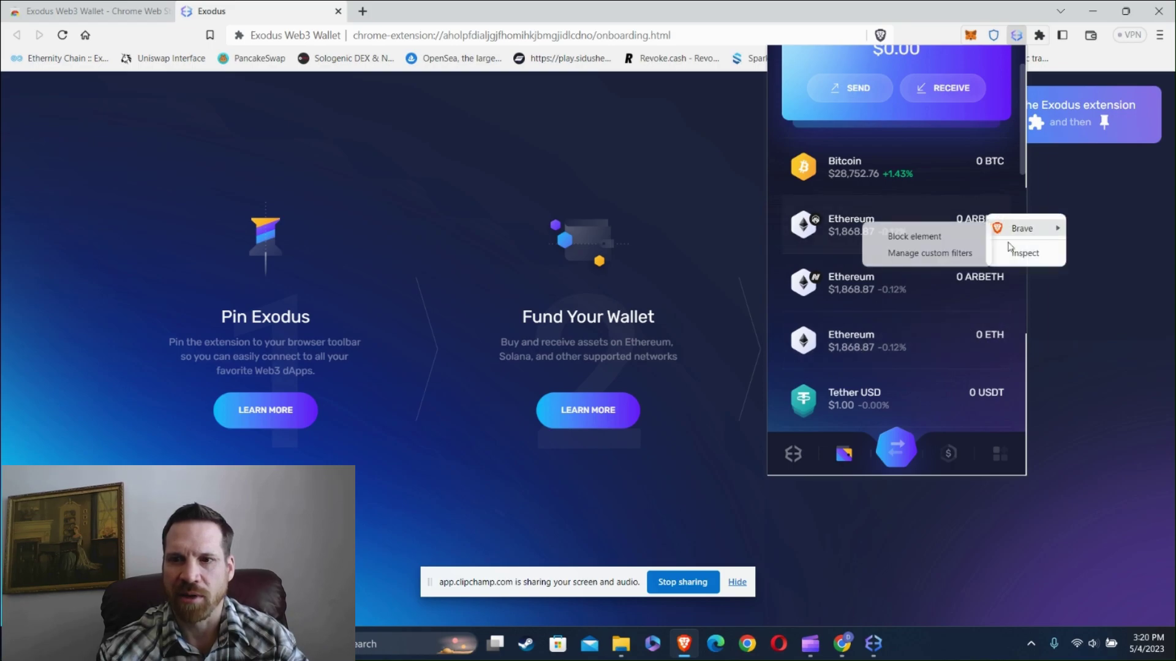
left_click(950, 218)
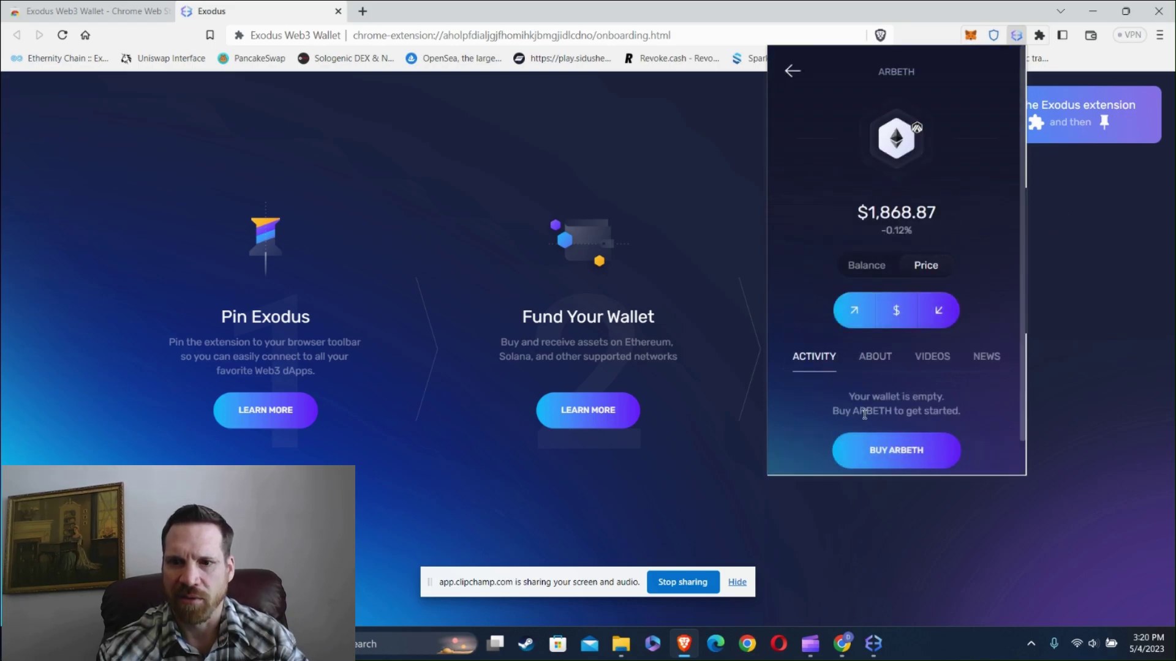
scroll(883, 432, "down", 1)
scroll(889, 329, "up", 1)
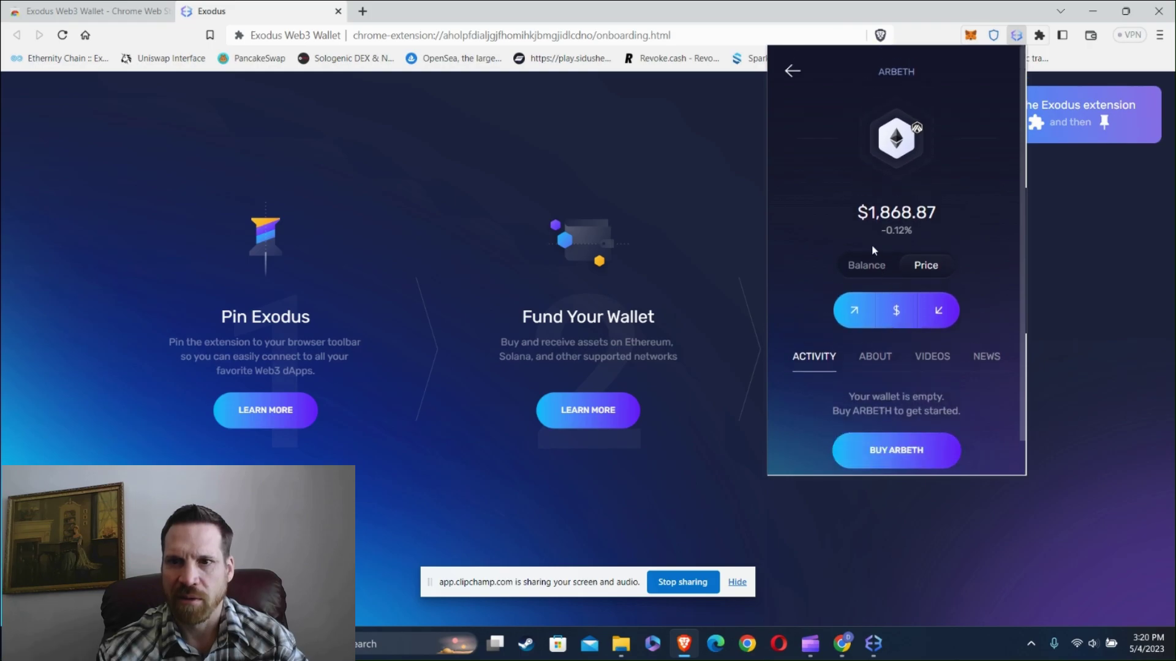
left_click(793, 72)
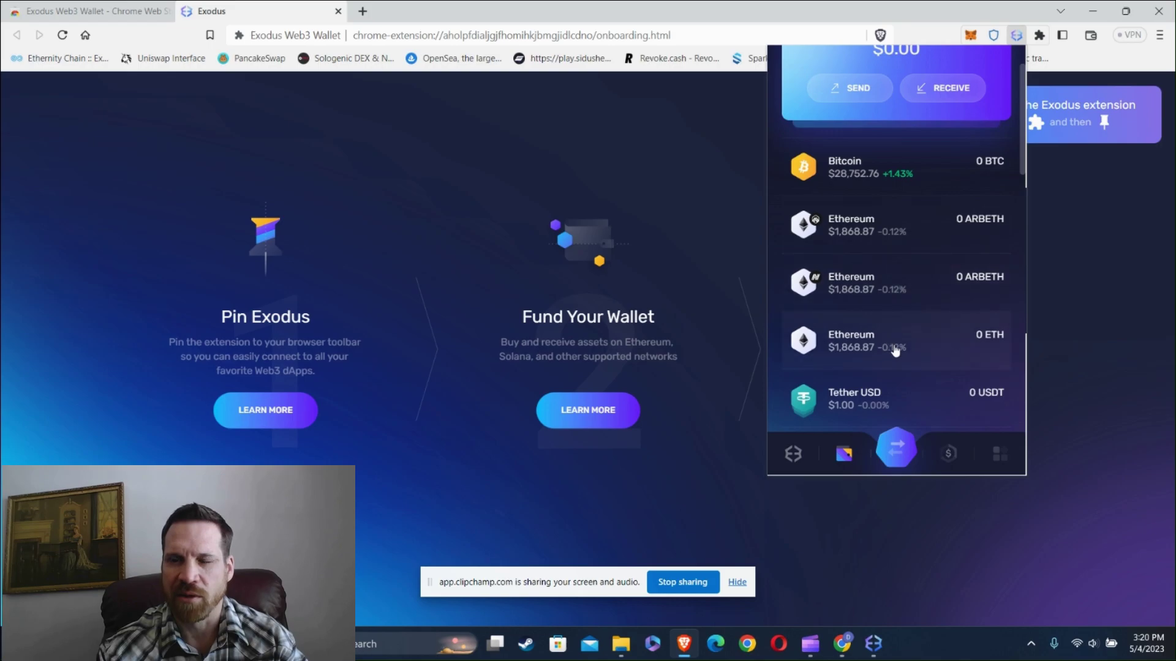
scroll(885, 260, "up", 2)
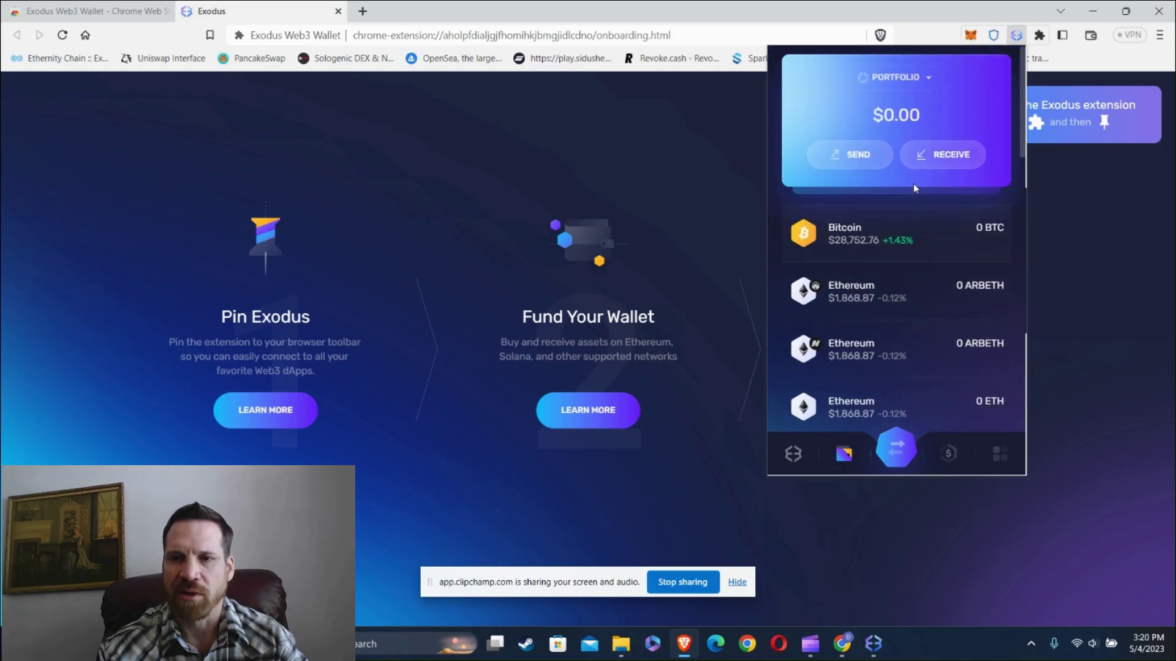
scroll(913, 182, "down", 2)
scroll(879, 118, "up", 1)
Step: Switch the wallet to the Ethereum network and view the ETH receive address
left_click(897, 86)
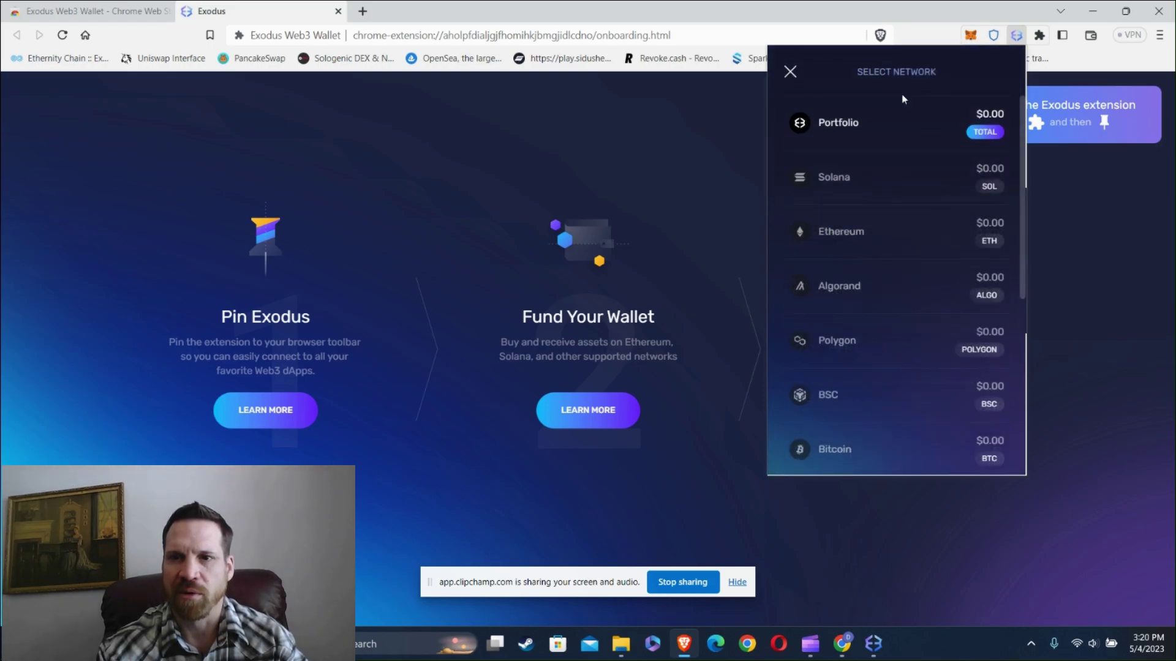
left_click(852, 242)
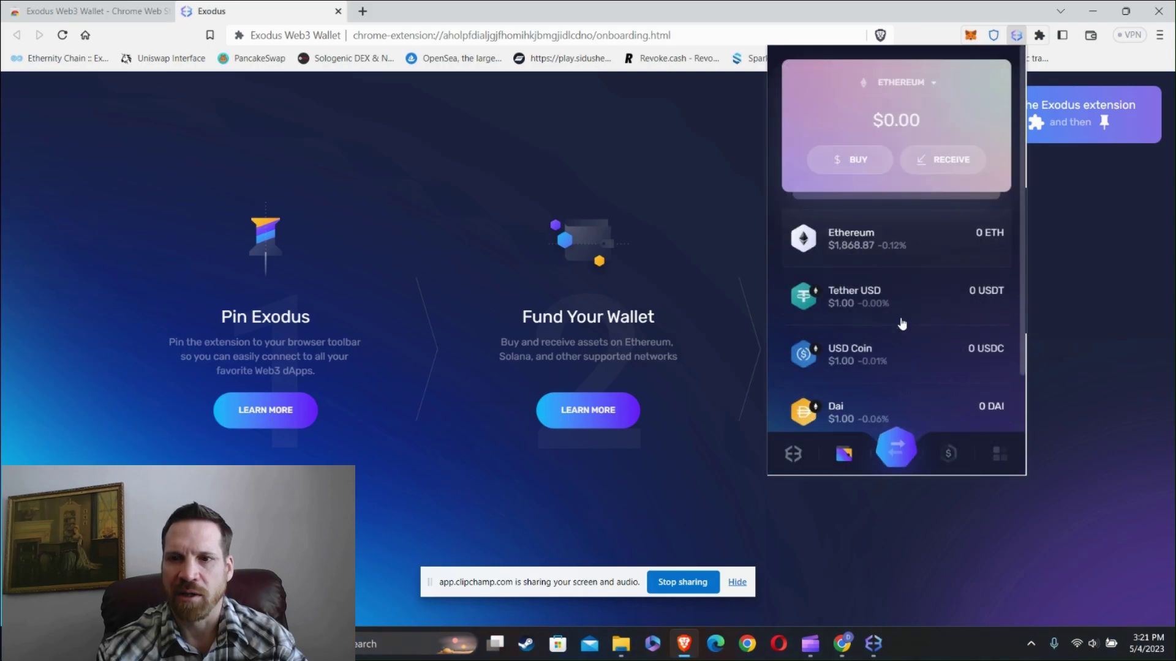
left_click(894, 251)
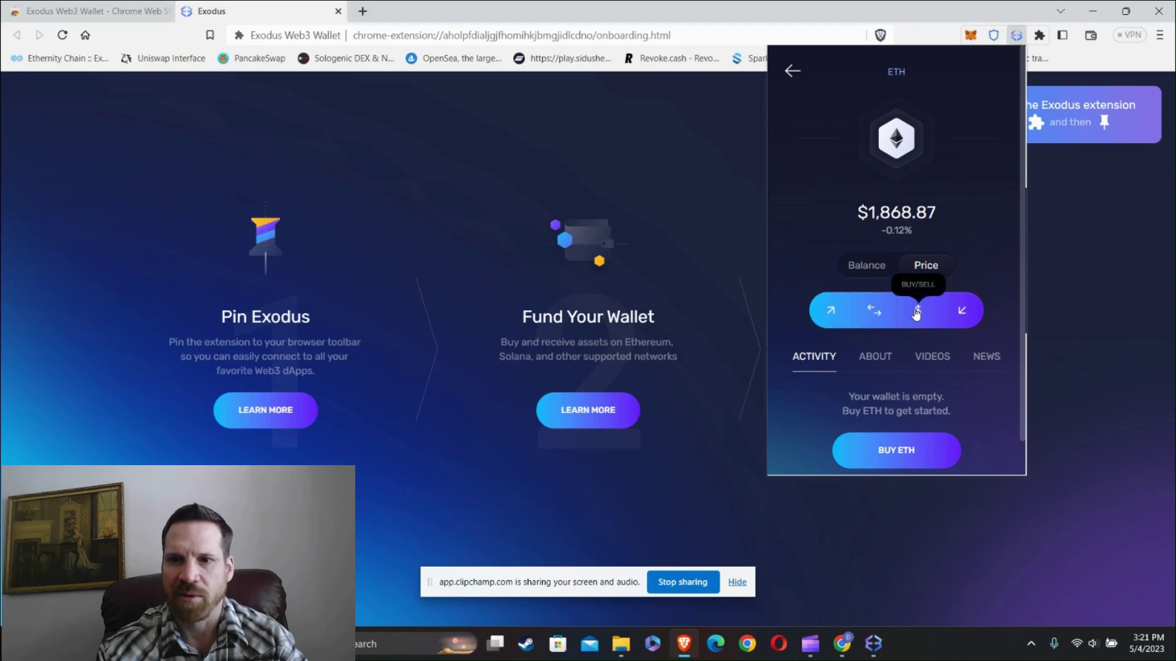
left_click(964, 311)
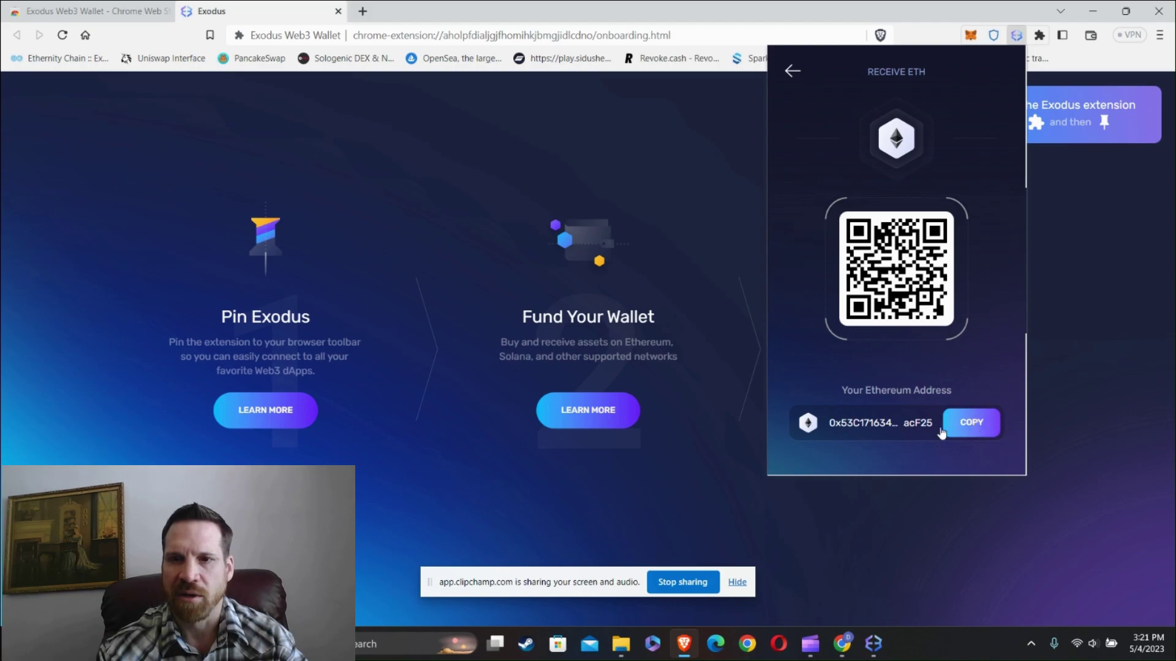
left_click(805, 74)
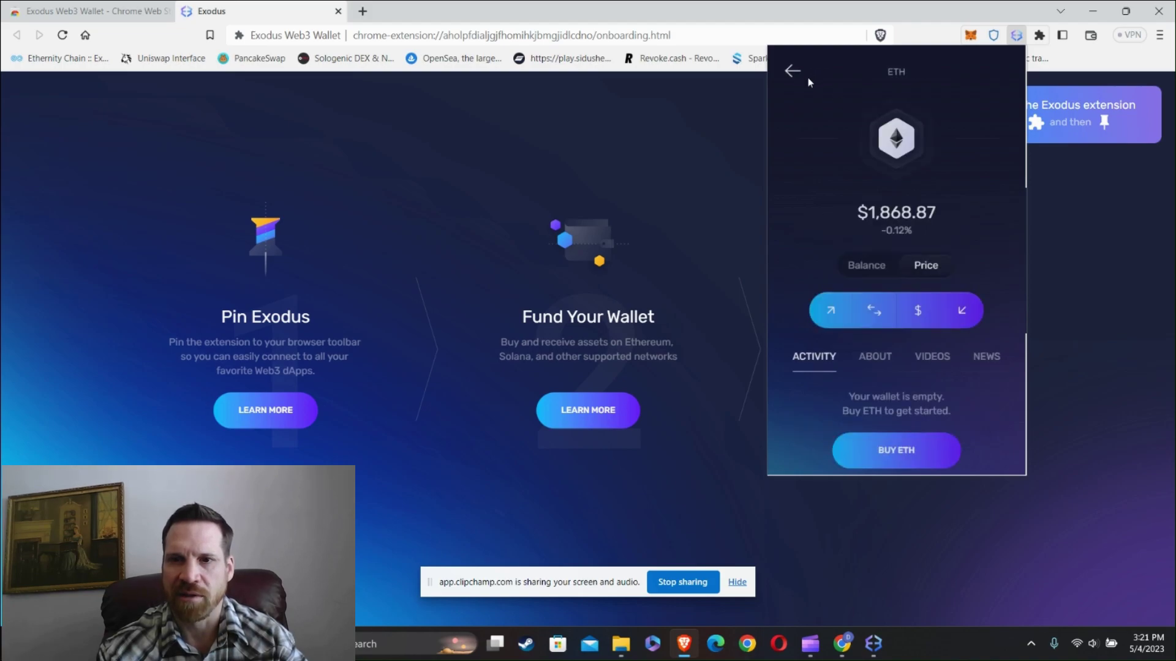
left_click(797, 75)
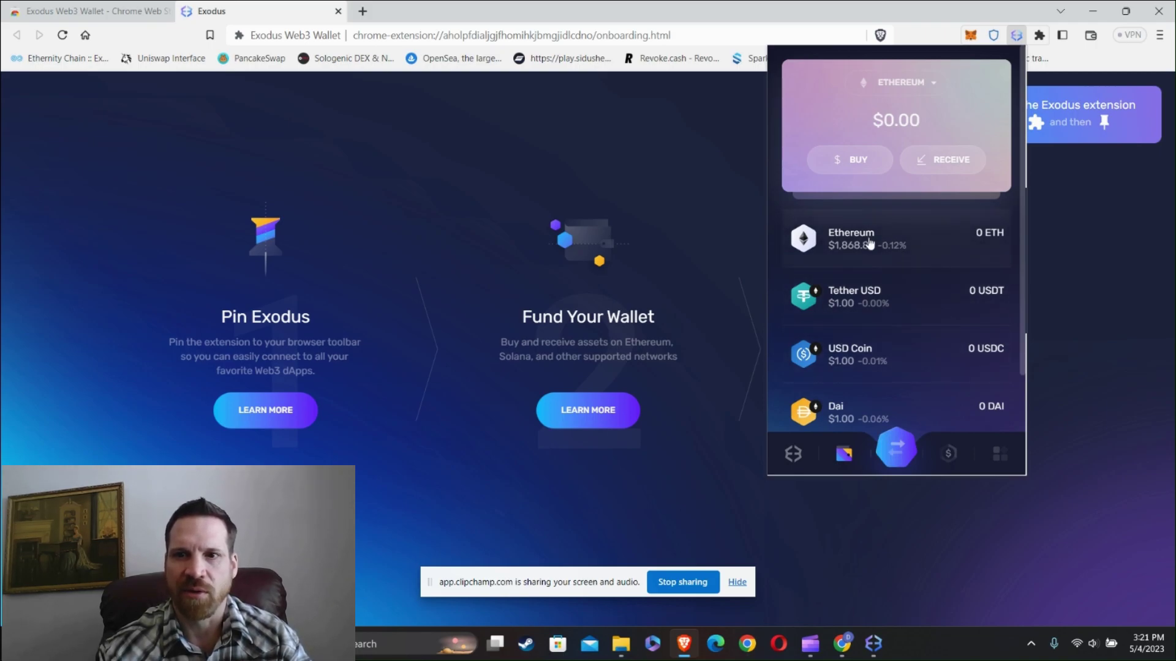
Step: Close the Exodus wallet popup using its toolbar icon
left_click(1017, 36)
left_click(1016, 36)
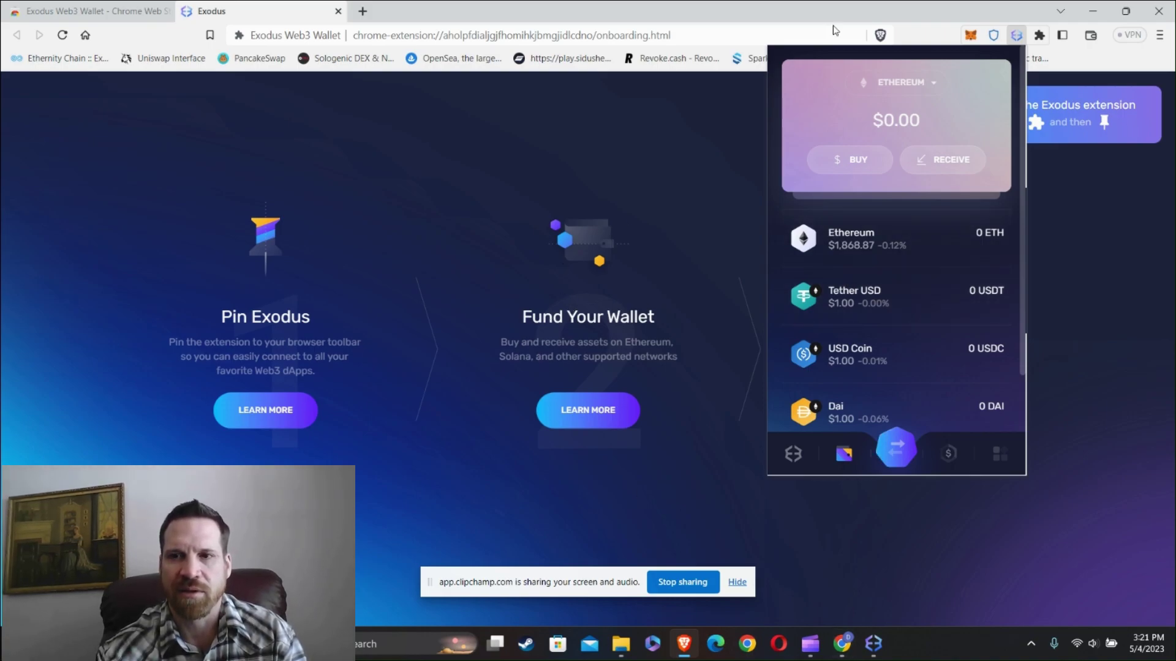
left_click(1014, 35)
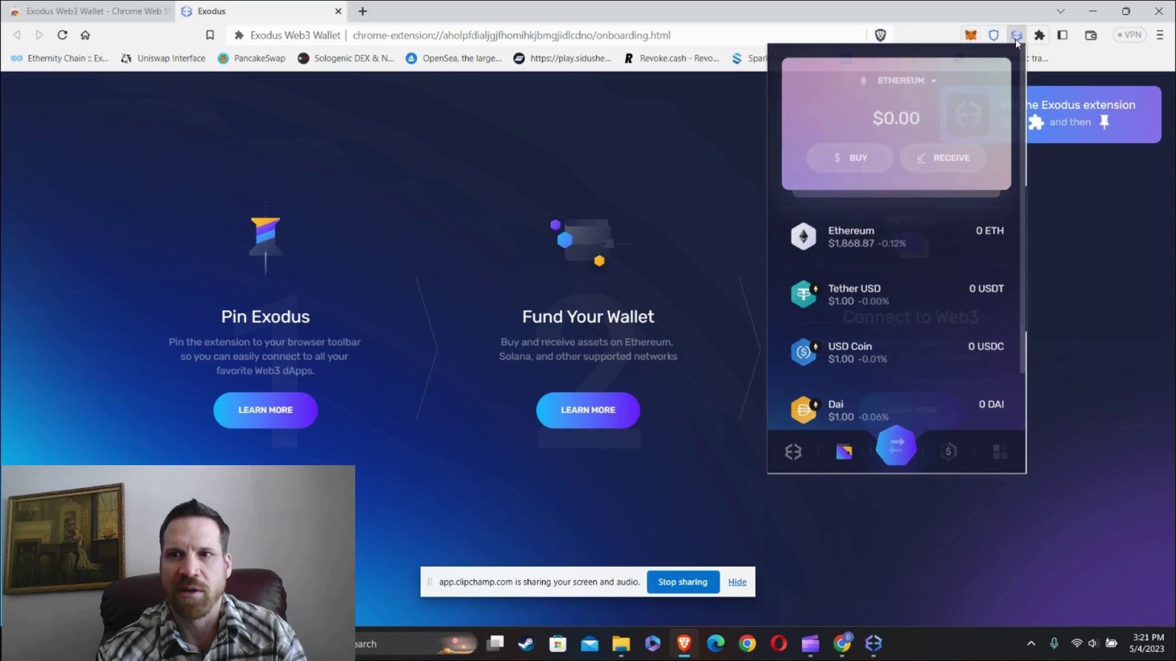